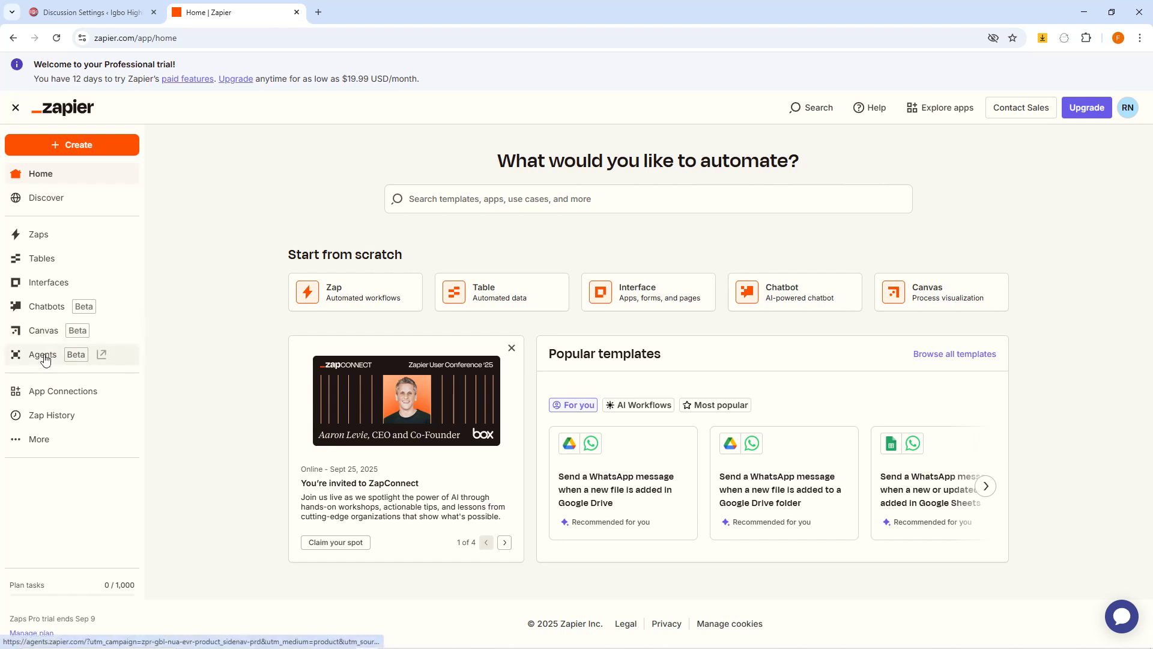
Open the Zapier Agents page from the Zapier home page.
{"action": "left_click", "coordinate": [42, 360]}
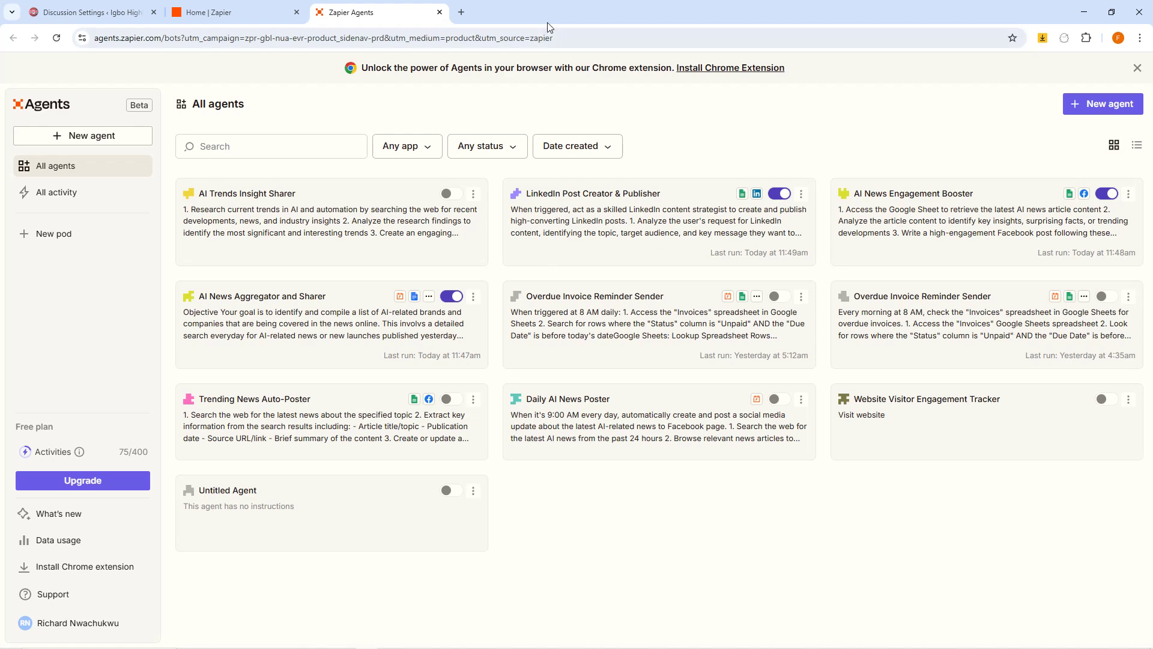
Open Google Drive in a new browser tab and create a blank Google Sheets spreadsheet.
{"action": "left_click", "coordinate": [461, 14]}
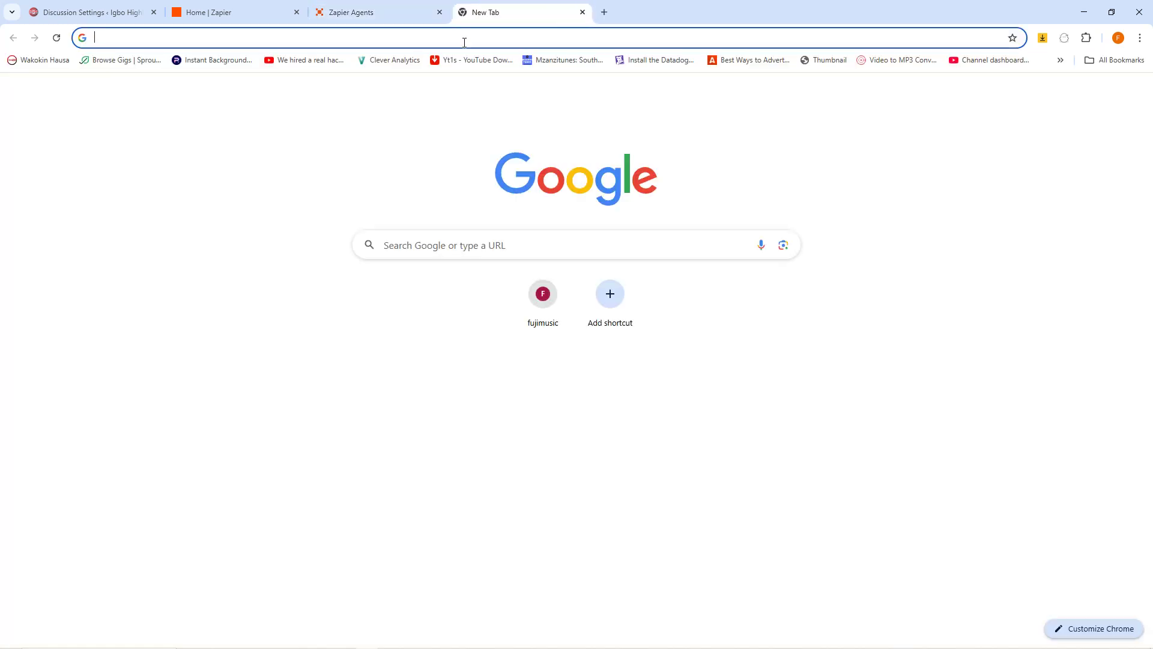
{"action": "type", "text": "drive"}
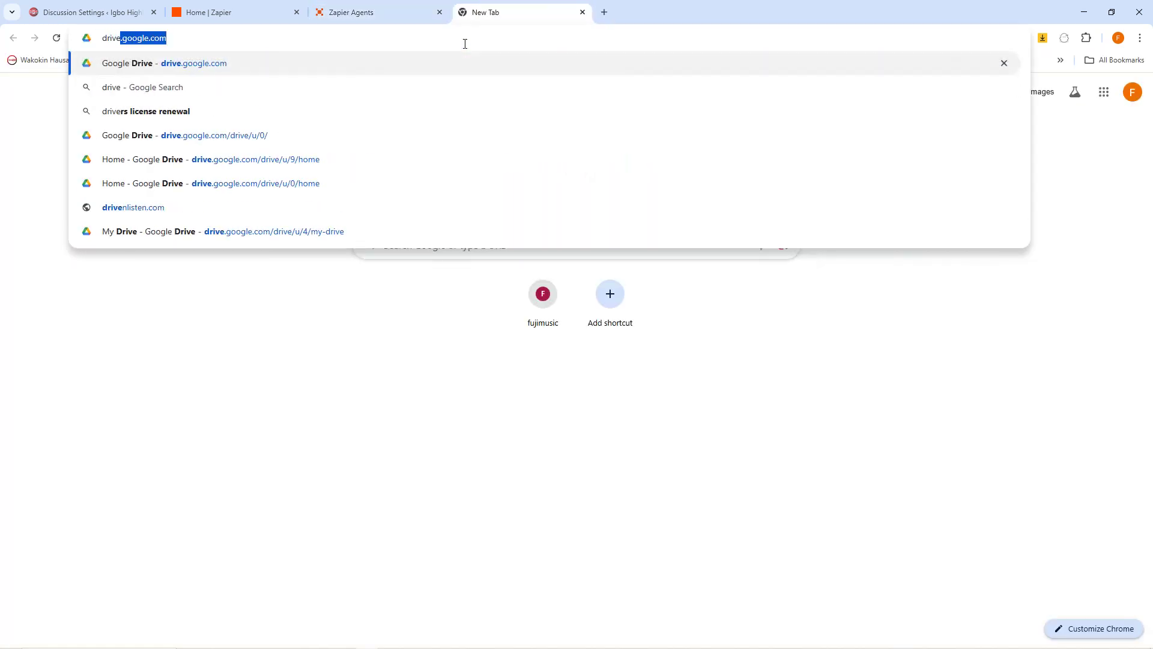
{"action": "key", "text": "Return"}
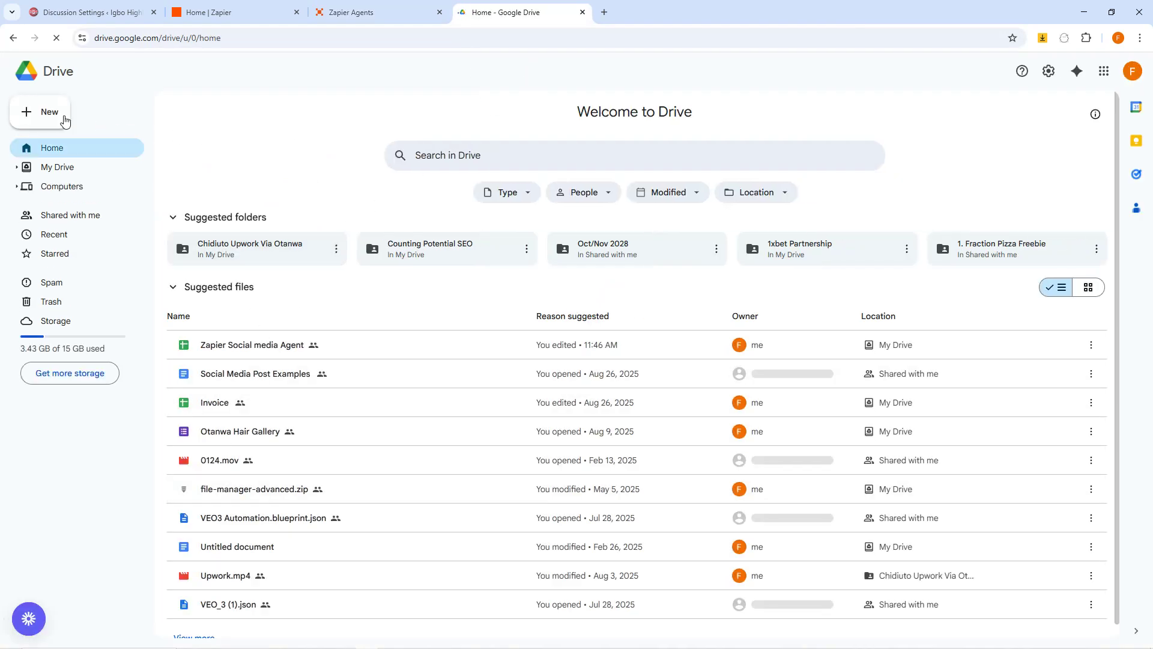
{"action": "left_click", "coordinate": [50, 116]}
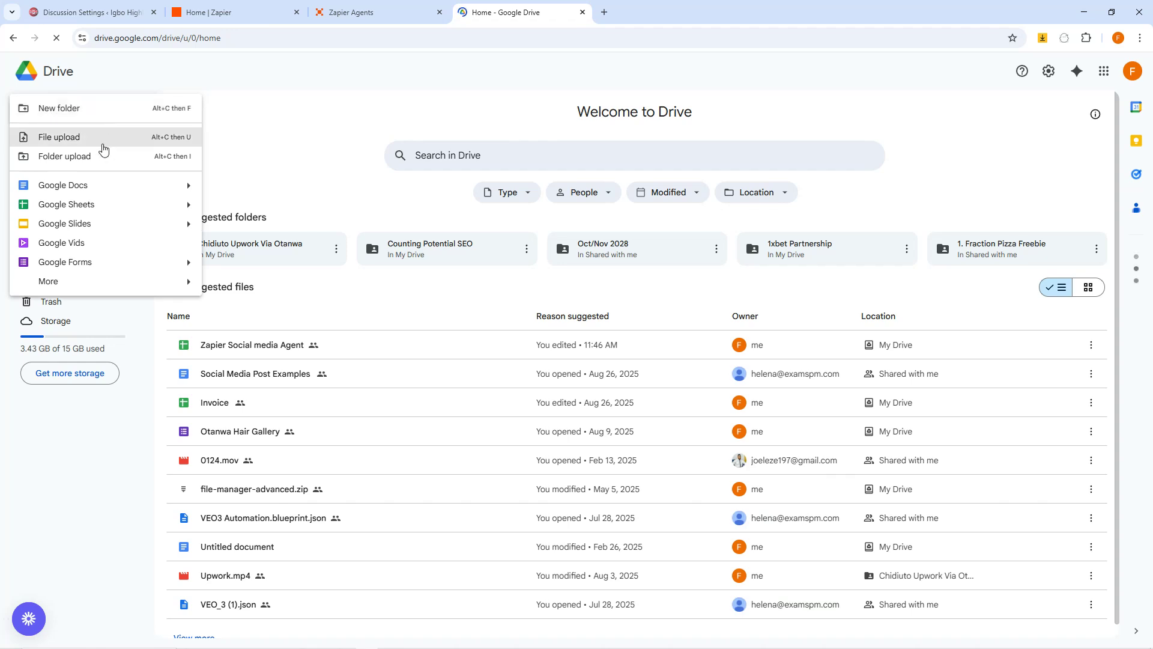
{"action": "left_click", "coordinate": [72, 210]}
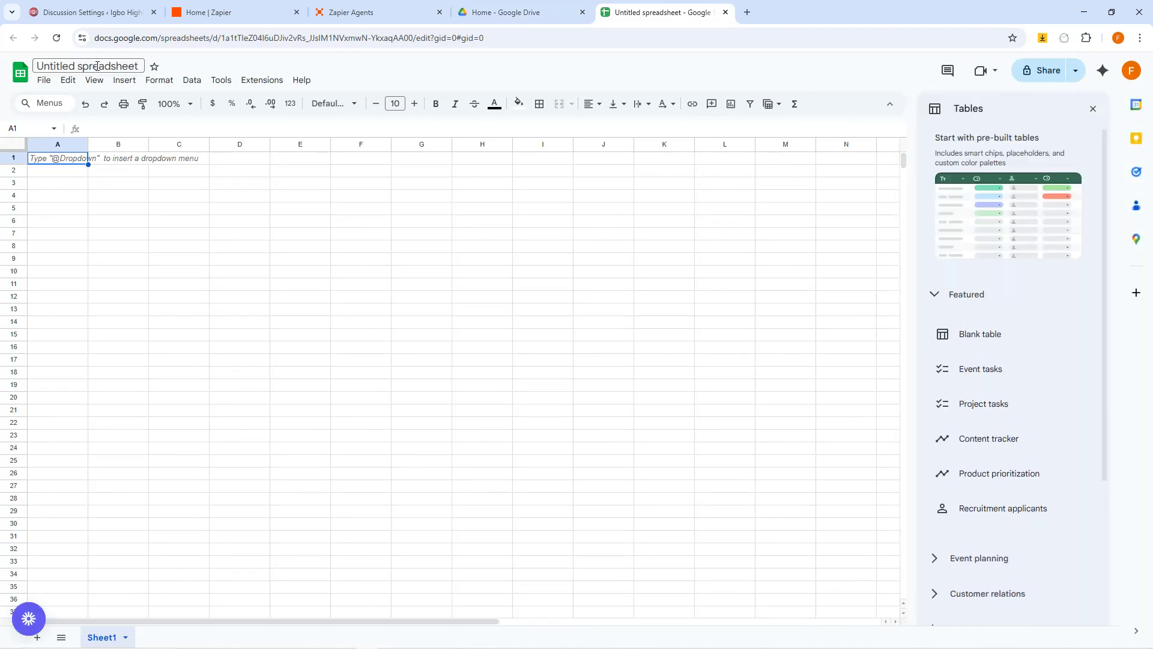
Rename the untitled spreadsheet as Zapier Social Media Agent V2 and clear the selection of the whole sheet.
{"action": "key", "text": "ctrl+a"}
{"action": "left_click", "coordinate": [96, 66]}
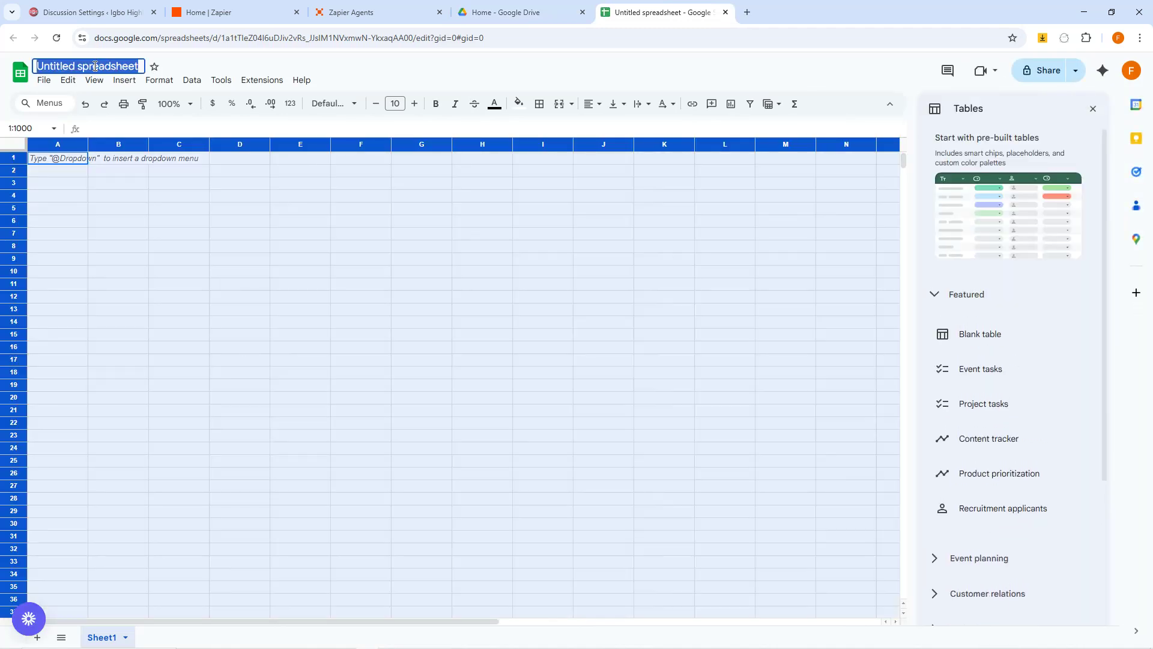
{"action": "type", "text": "Zapie"}
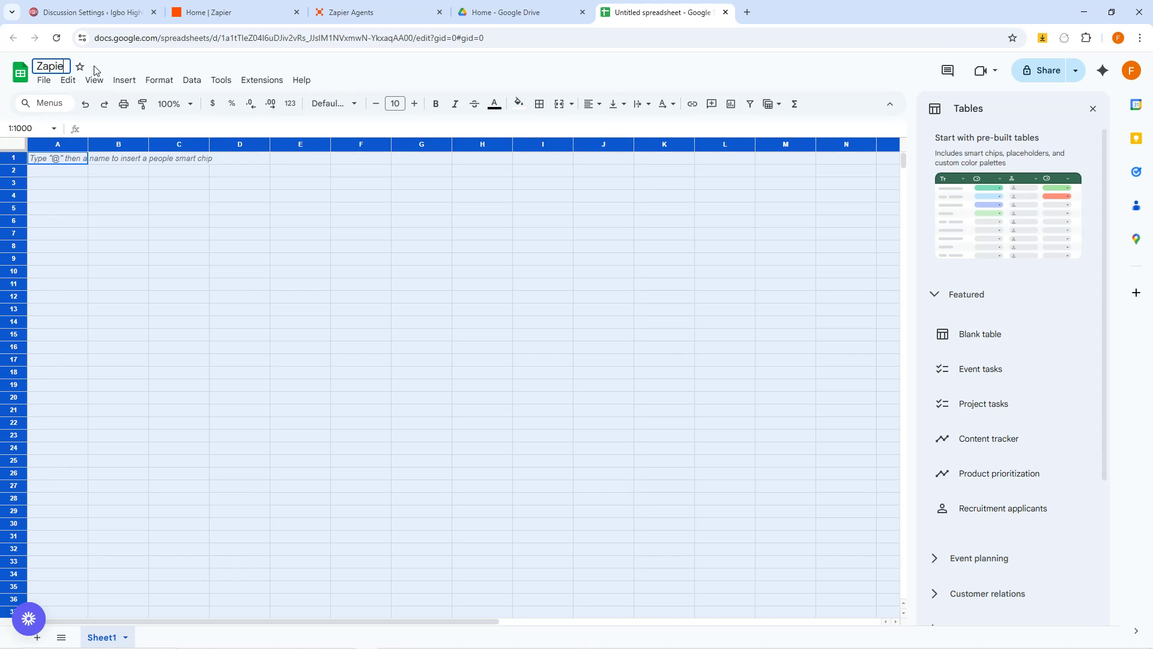
{"action": "type", "text": "r Social Media A"}
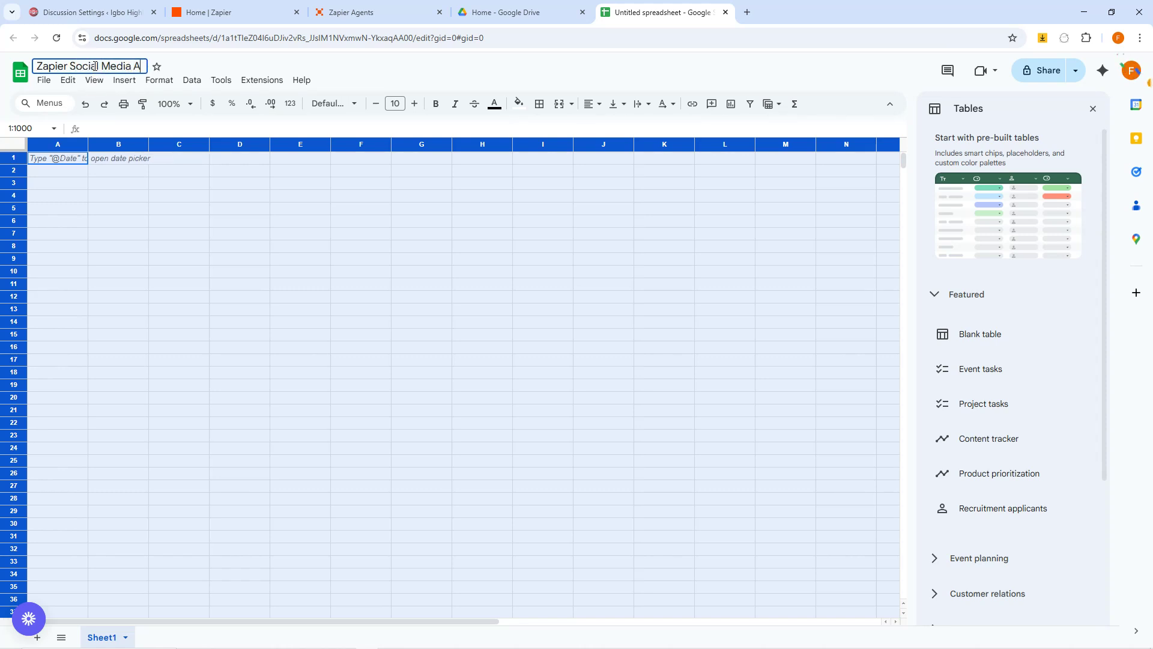
{"action": "type", "text": "gent V2"}
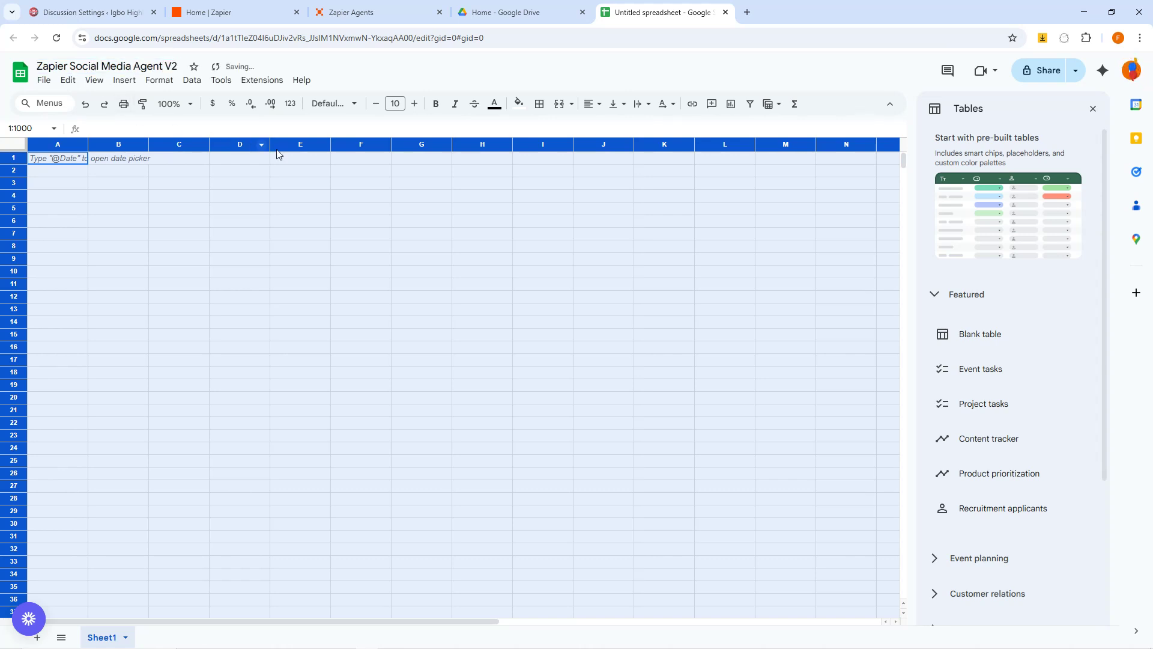
{"action": "key", "text": "Return"}
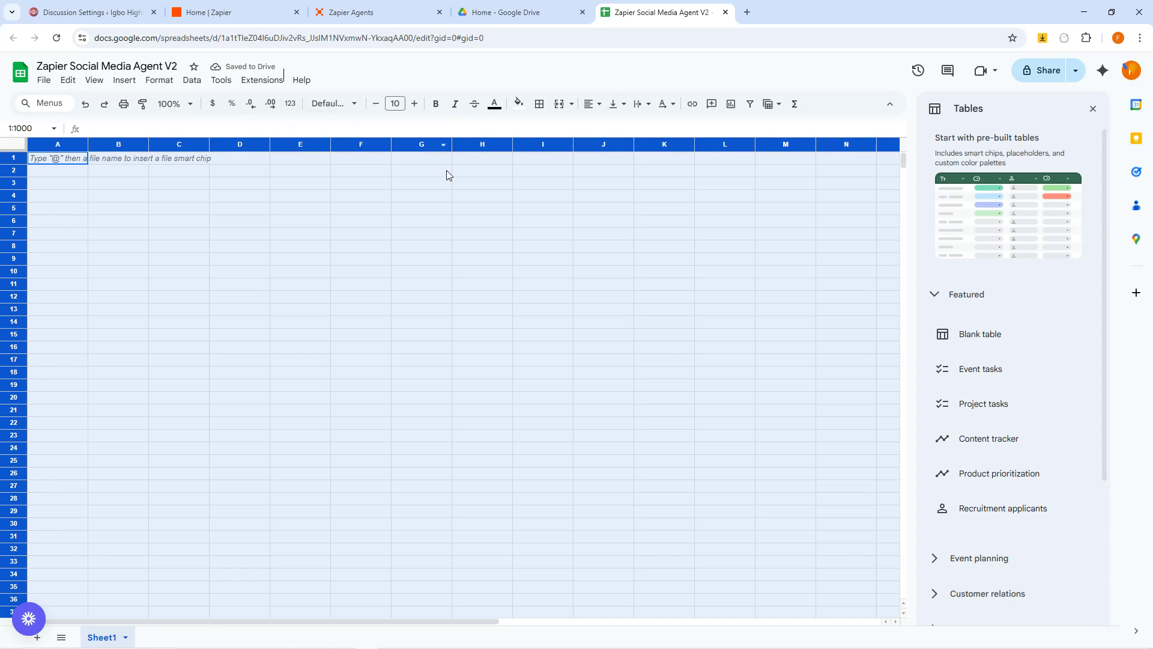
{"action": "left_click", "coordinate": [455, 244]}
Open the notes file zapier agent automation.txt in Notepad and place its window beside the sheet's first columns at the field name list.
{"action": "key", "text": "super"}
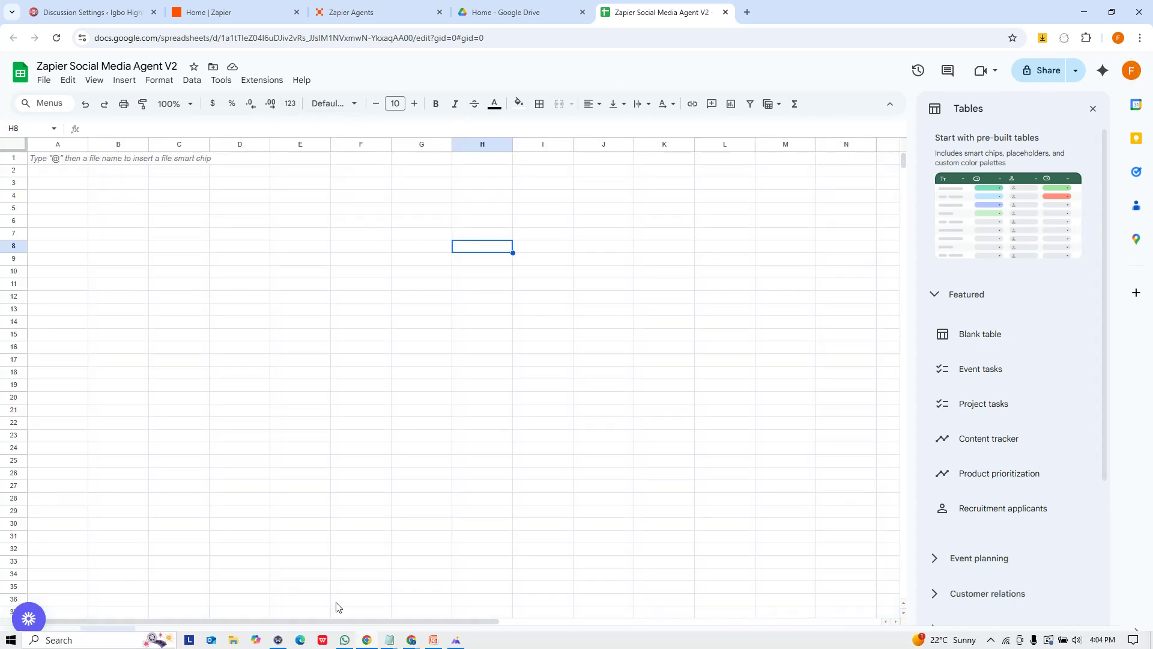
{"action": "type", "text": "ZAPIER"}
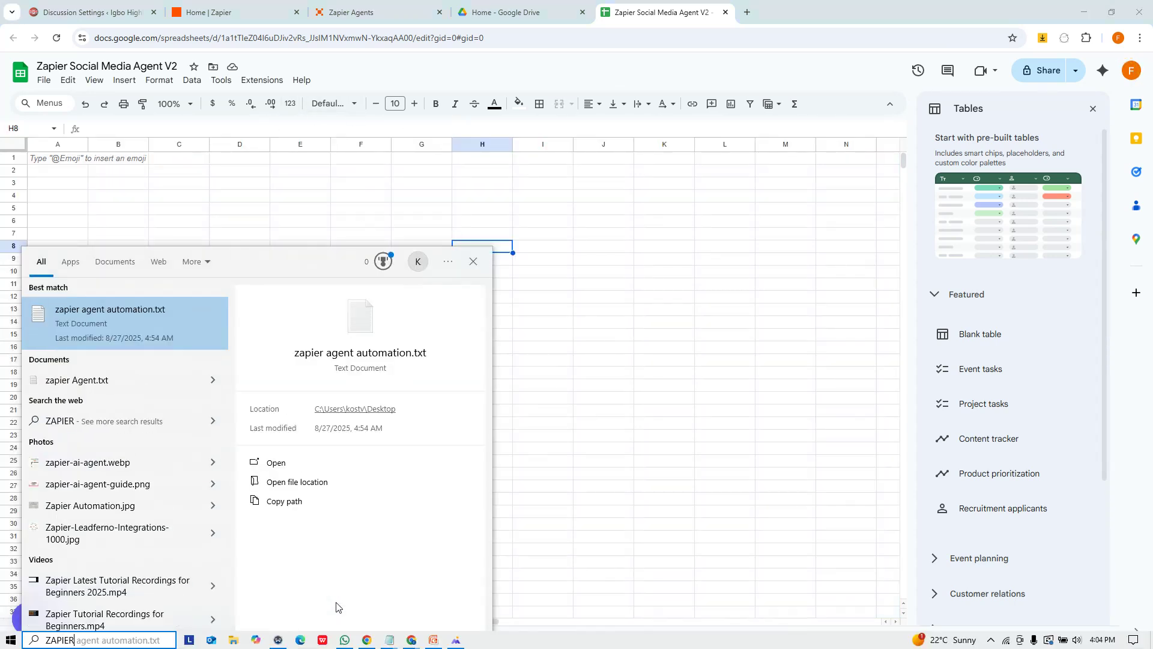
{"action": "key", "text": "Return"}
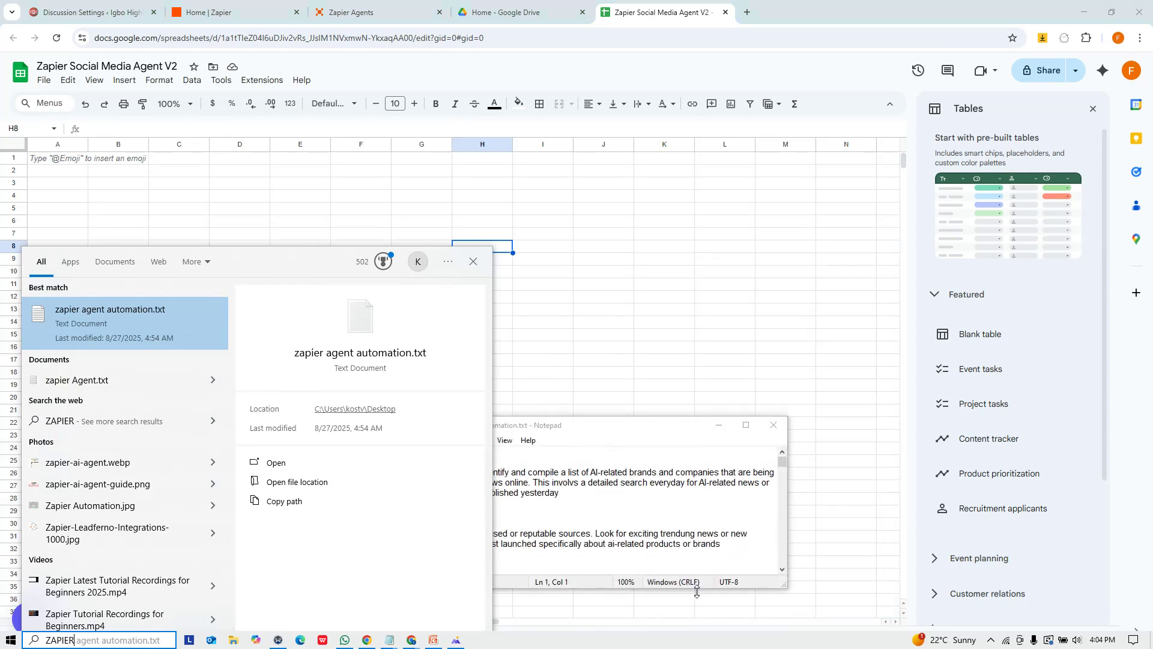
{"action": "left_click", "coordinate": [727, 515]}
{"action": "left_click_drag", "start_coordinate": [661, 426], "coordinate": [911, 211]}
{"action": "scroll", "coordinate": [850, 316], "scroll_direction": "down", "scroll_amount": 10}
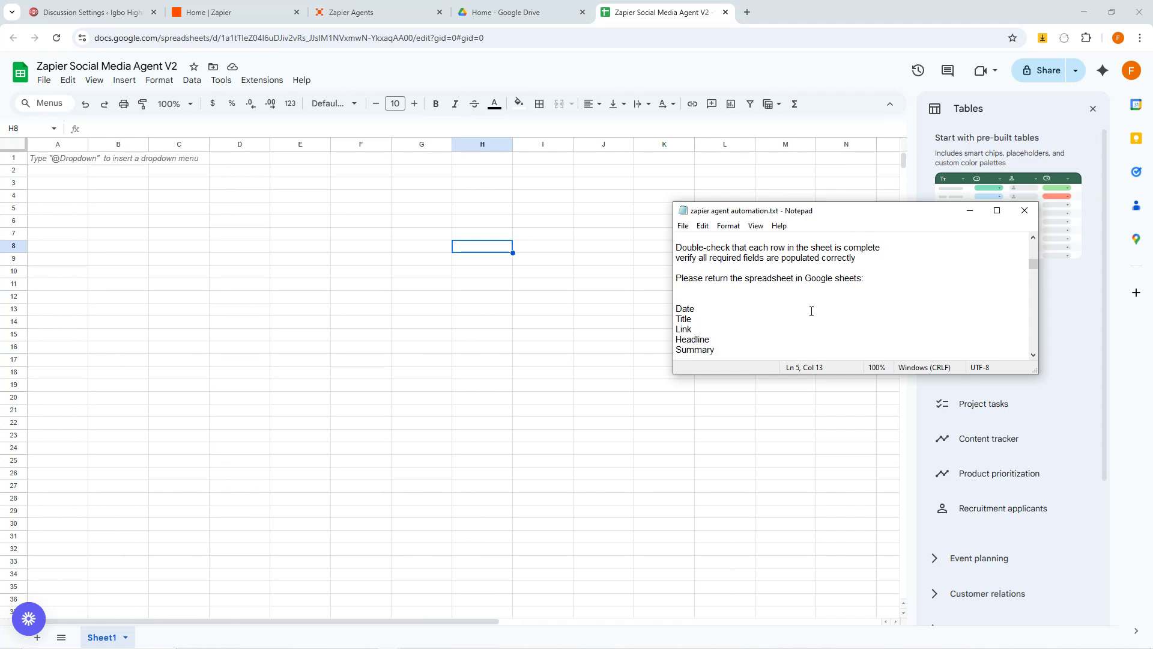
Copy the field name Date from the notes file into cell A1 of the spreadsheet.
{"action": "double_click", "coordinate": [697, 278]}
{"action": "key", "text": "ctrl+c"}
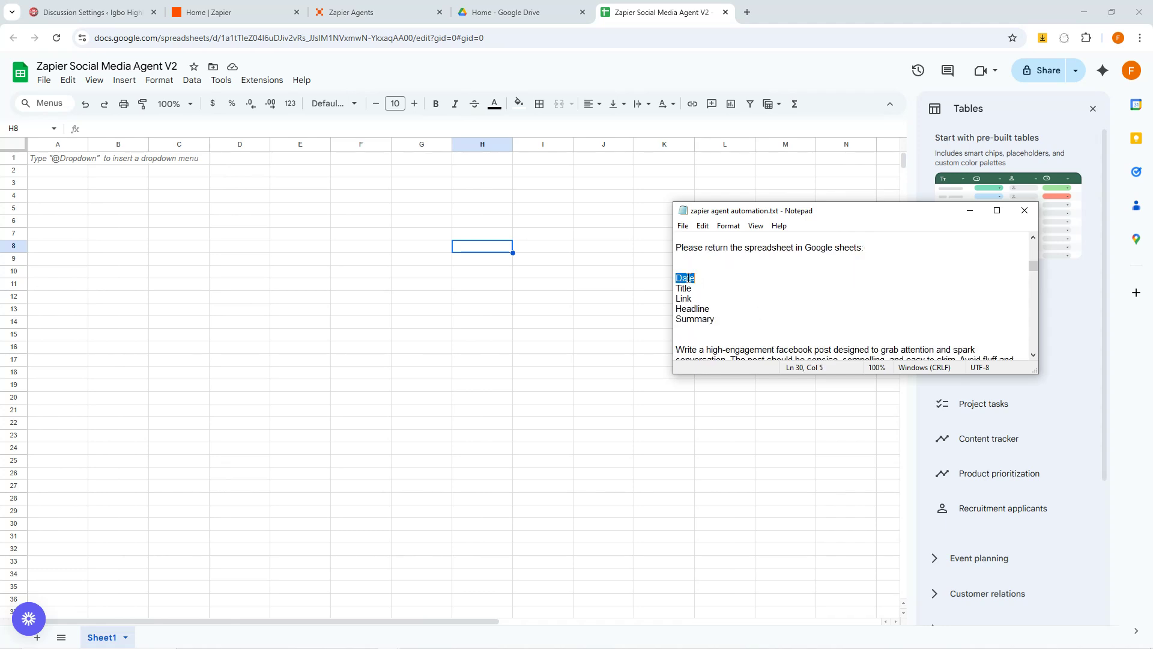
{"action": "left_click", "coordinate": [64, 163]}
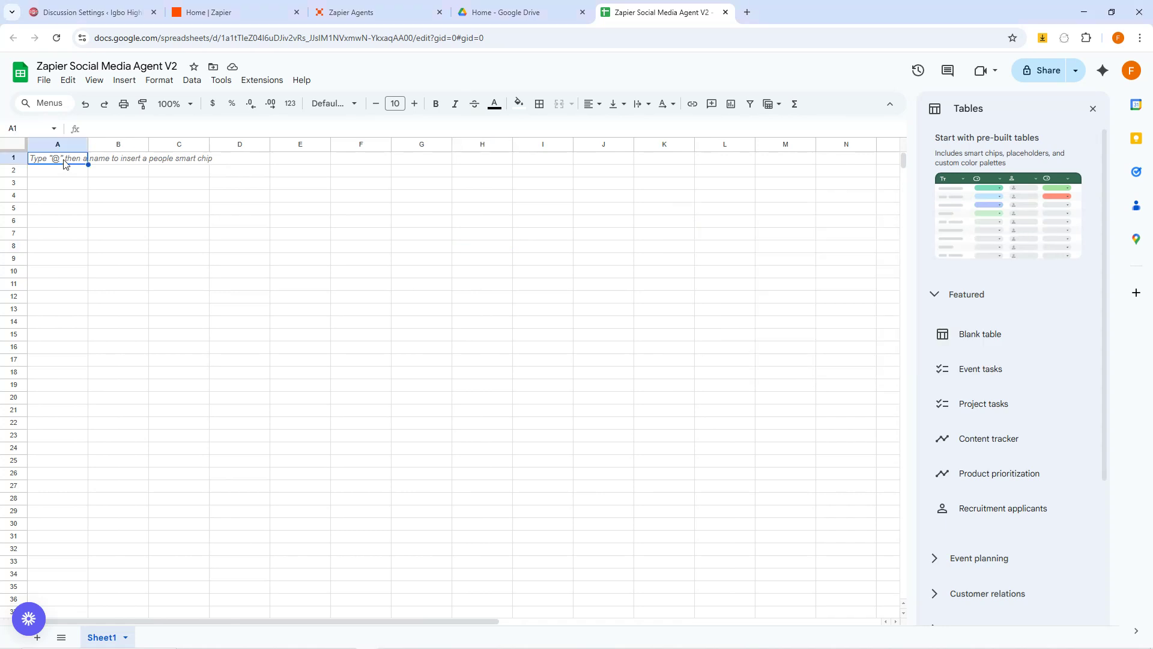
{"action": "key", "text": "ctrl+v"}
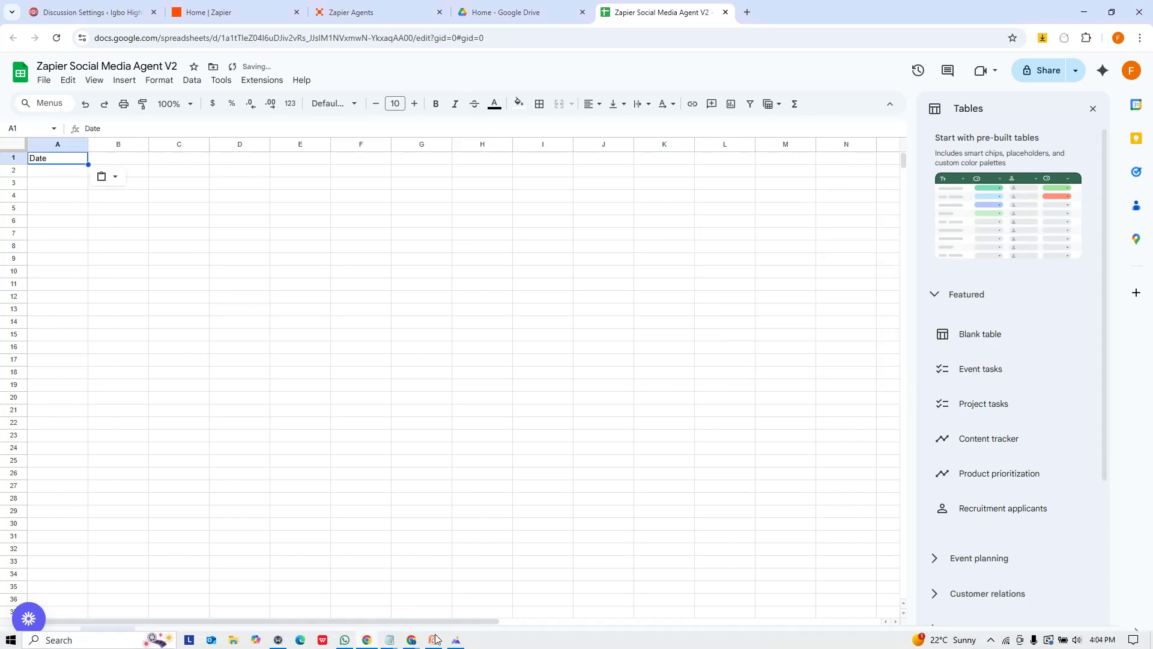
Return to the zapier agent automation.txt notes and copy the field name Title into cell B1.
{"action": "mouse_move", "coordinate": [389, 638]}
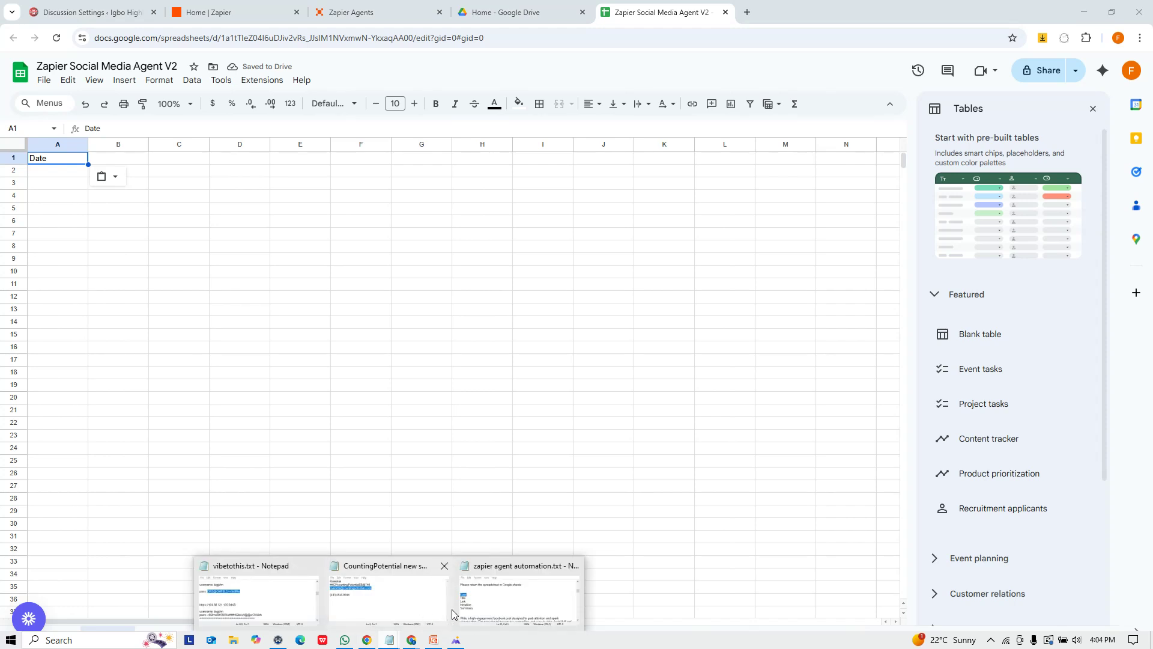
{"action": "left_click", "coordinate": [480, 601]}
{"action": "left_click_drag", "start_coordinate": [693, 289], "coordinate": [683, 289]}
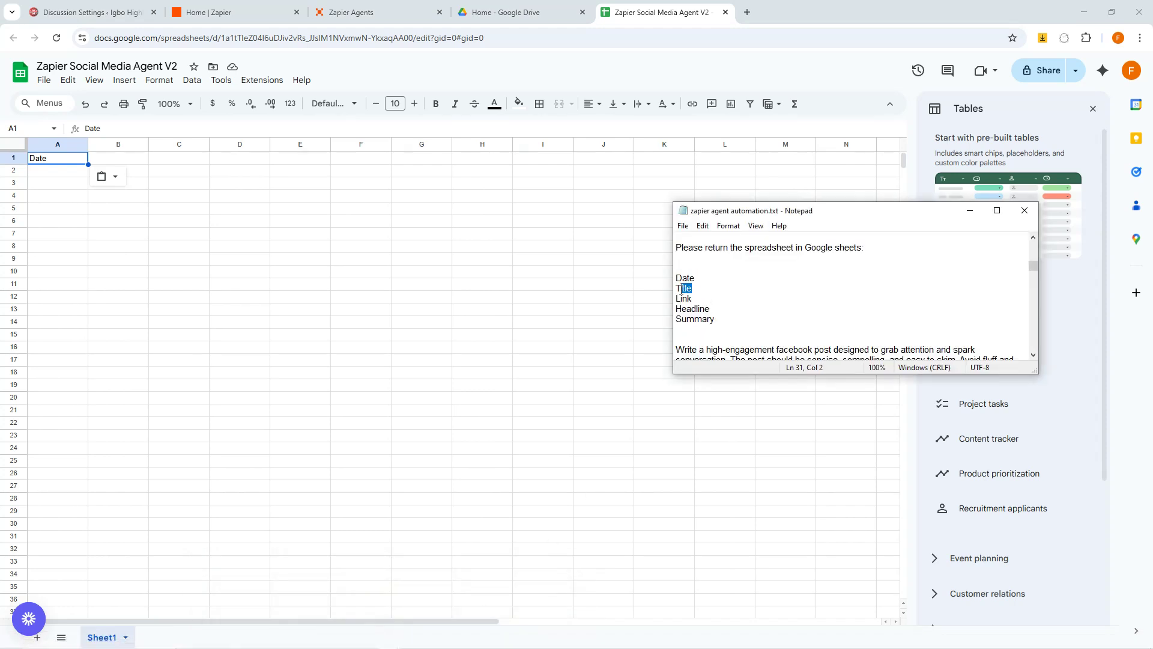
{"action": "left_click", "coordinate": [115, 161]}
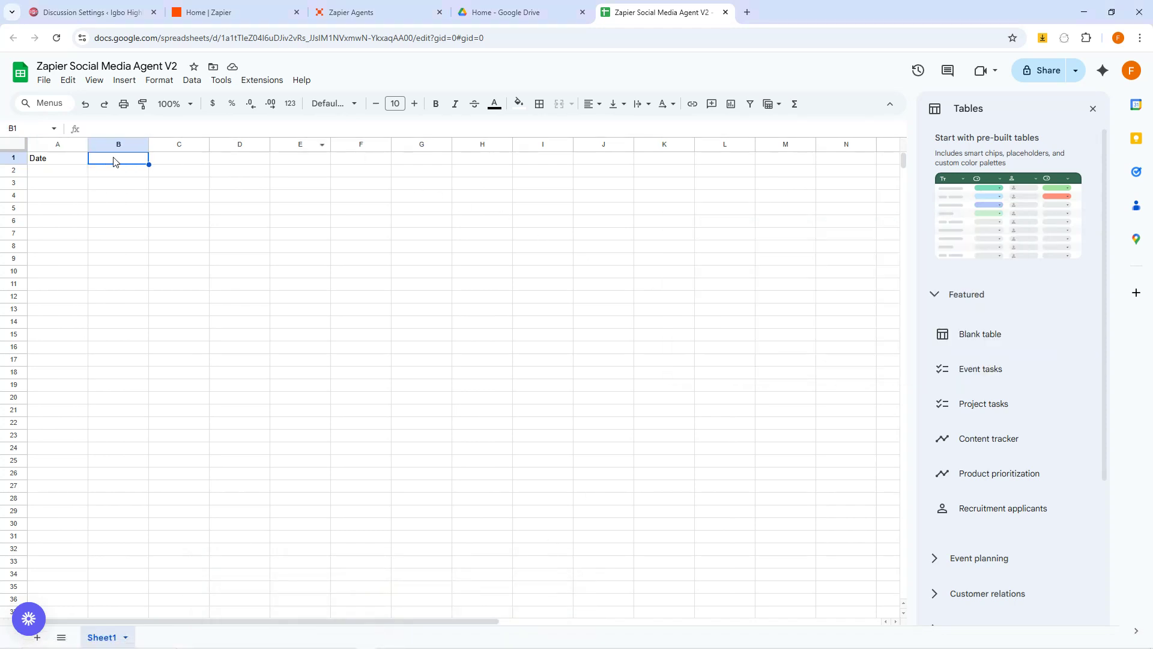
{"action": "type", "text": "Title"}
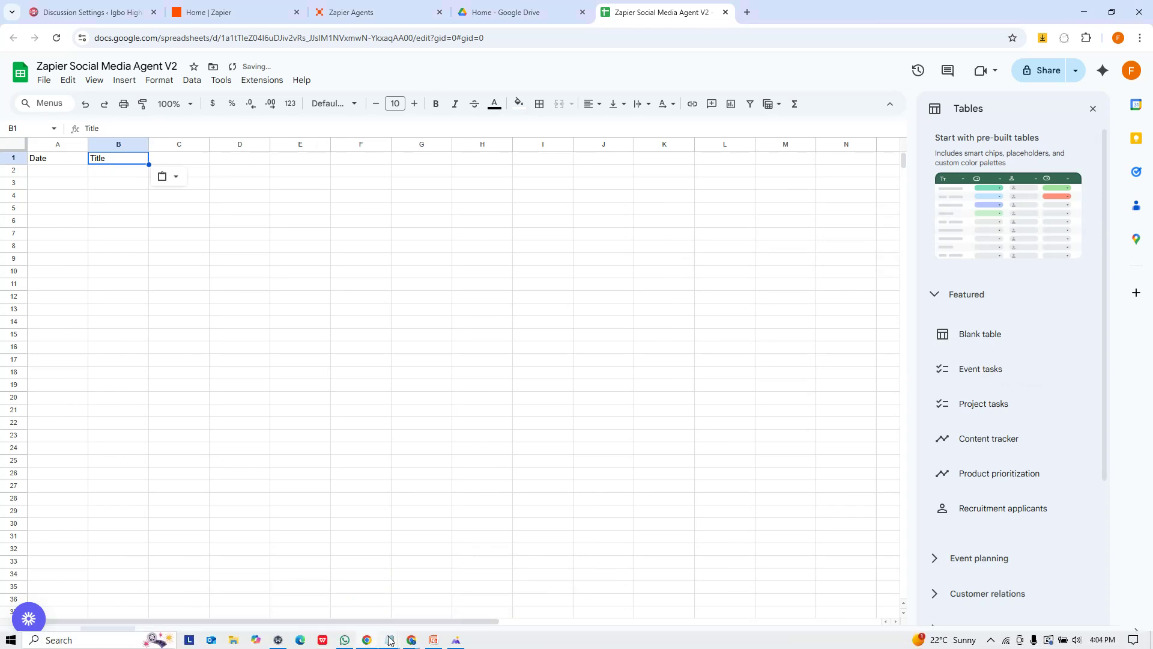
Copy the field name Link from the zapier agent automation.txt notes into cell C1.
{"action": "mouse_move", "coordinate": [389, 640]}
{"action": "left_click", "coordinate": [480, 601]}
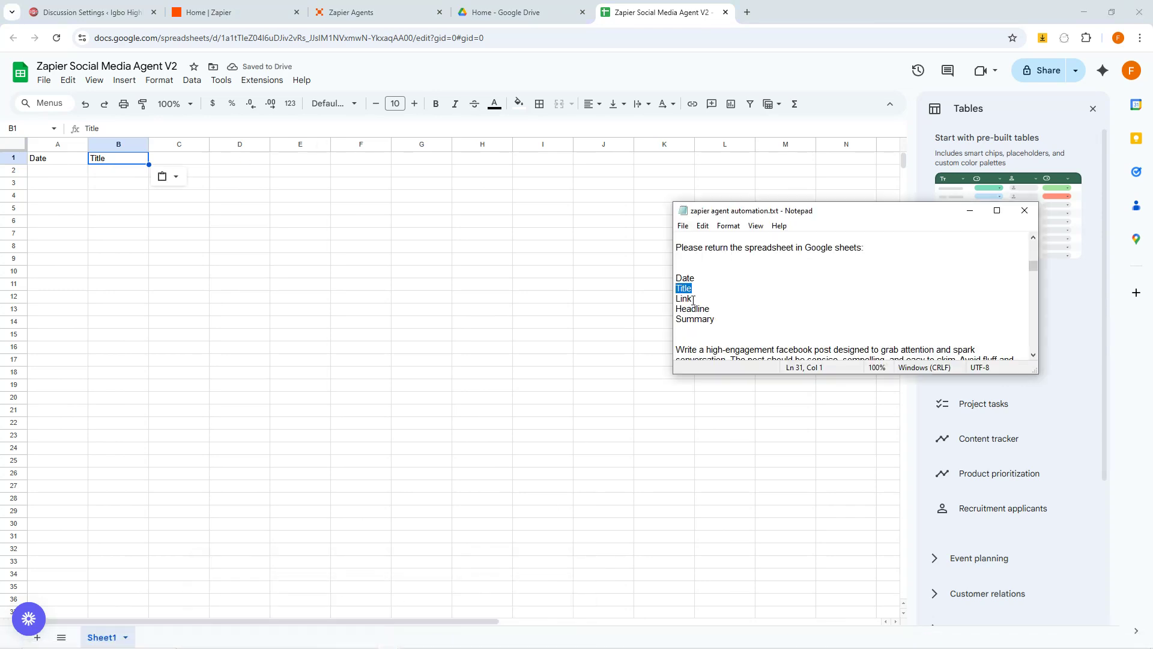
{"action": "left_click_drag", "start_coordinate": [692, 300], "coordinate": [680, 298]}
{"action": "key", "text": "shift+Left"}
{"action": "key", "text": "ctrl+c"}
{"action": "left_click", "coordinate": [178, 161]}
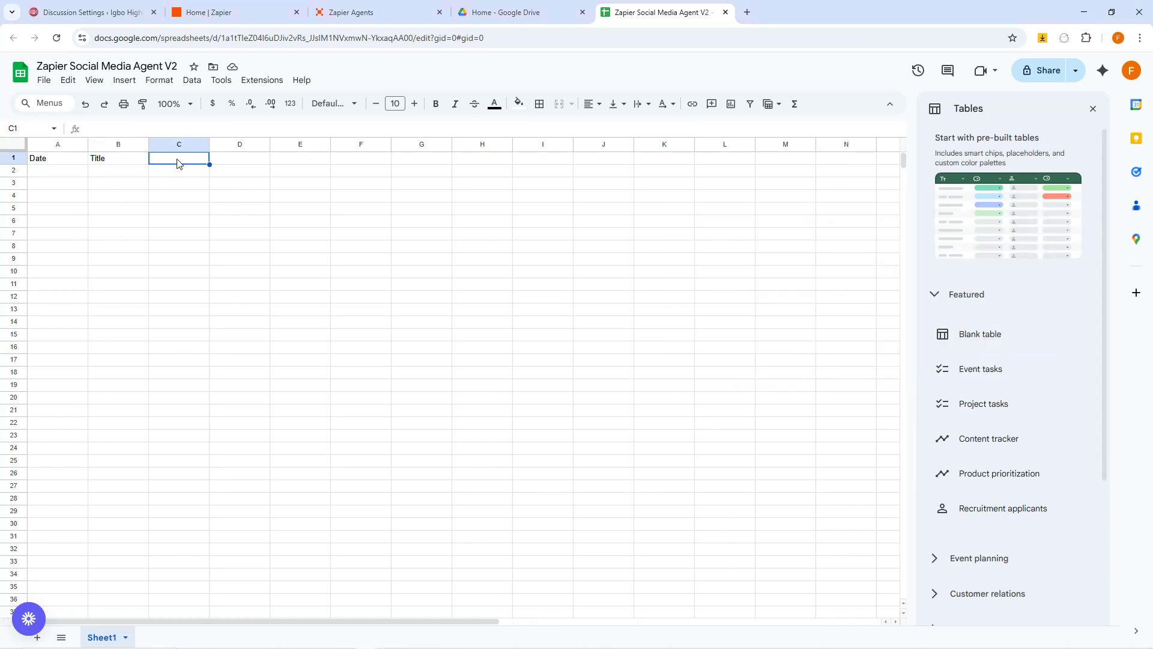
{"action": "key", "text": "ctrl+v"}
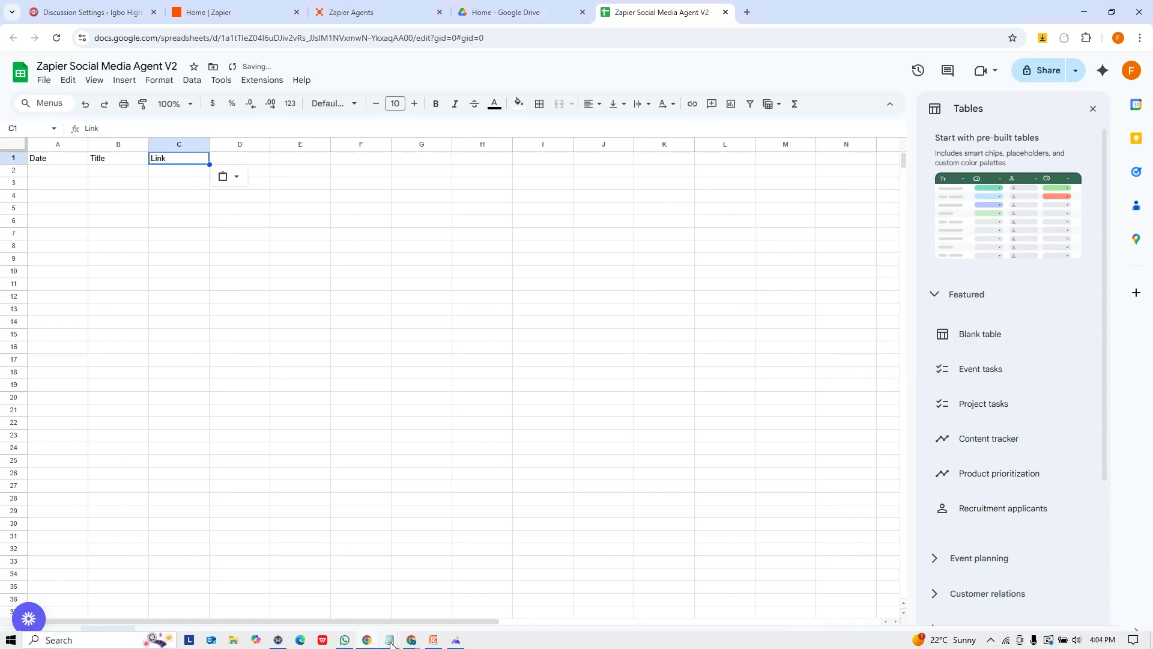
Copy the field name Headline from the zapier agent automation.txt notes into cell D1.
{"action": "mouse_move", "coordinate": [391, 642]}
{"action": "left_click", "coordinate": [474, 607]}
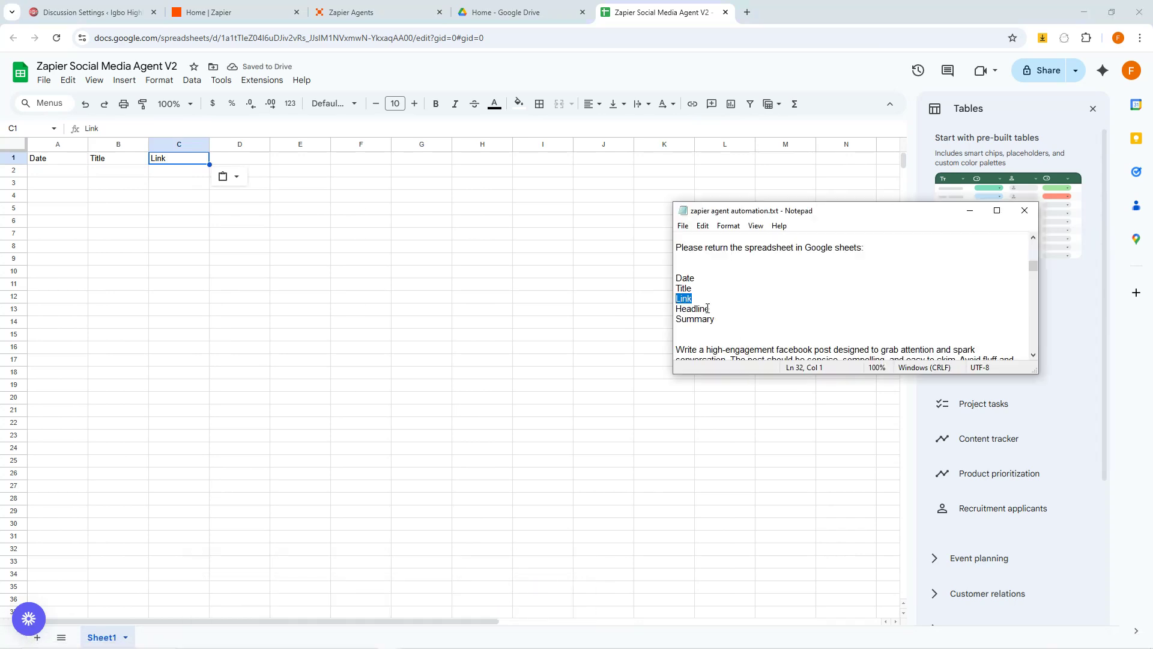
{"action": "left_click_drag", "start_coordinate": [712, 309], "coordinate": [673, 308]}
{"action": "key", "text": "ctrl+c"}
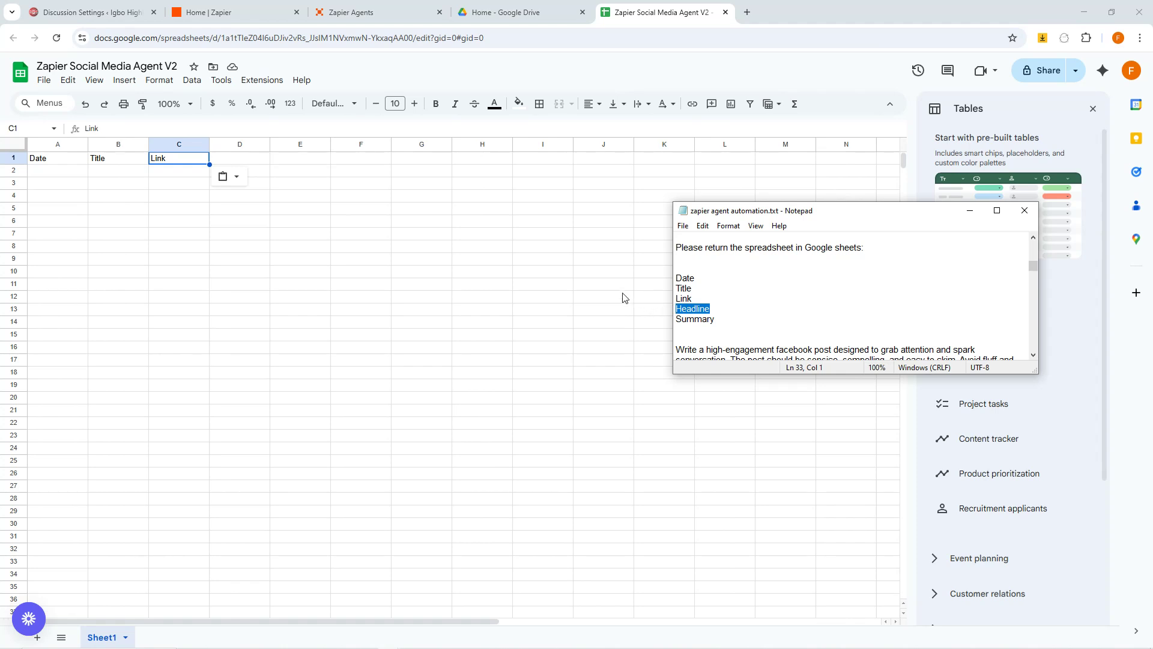
{"action": "left_click", "coordinate": [248, 162]}
{"action": "key", "text": "ctrl+v"}
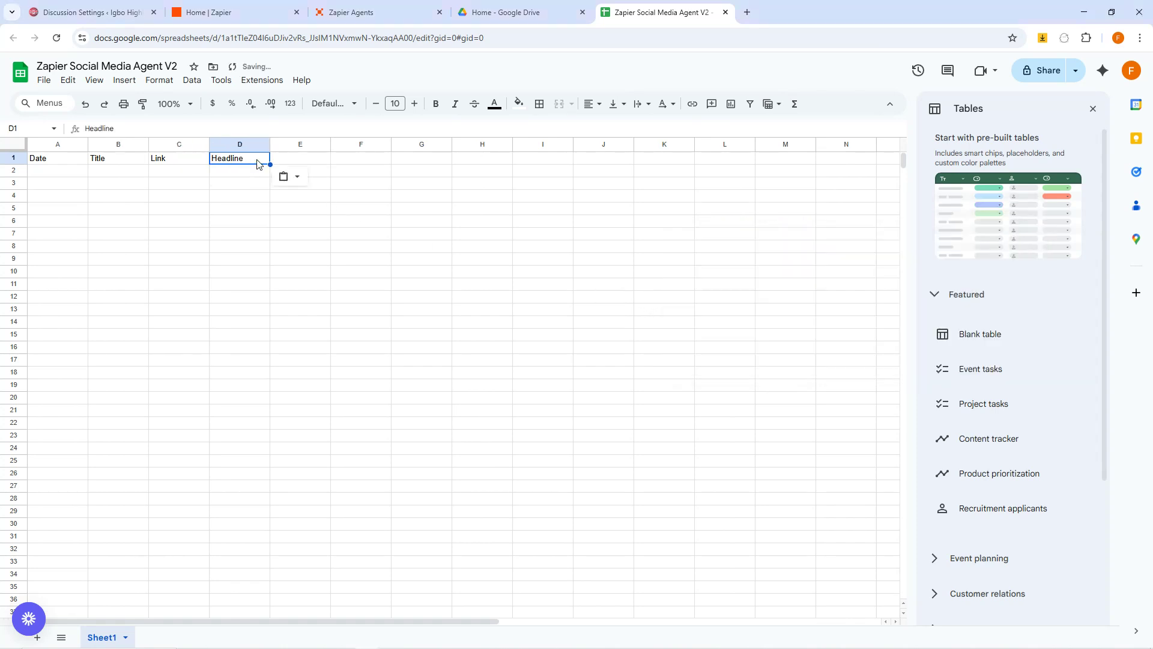
Copy the field name Summary from the zapier agent automation.txt notes into cell E1.
{"action": "mouse_move", "coordinate": [404, 632]}
{"action": "left_click", "coordinate": [540, 568]}
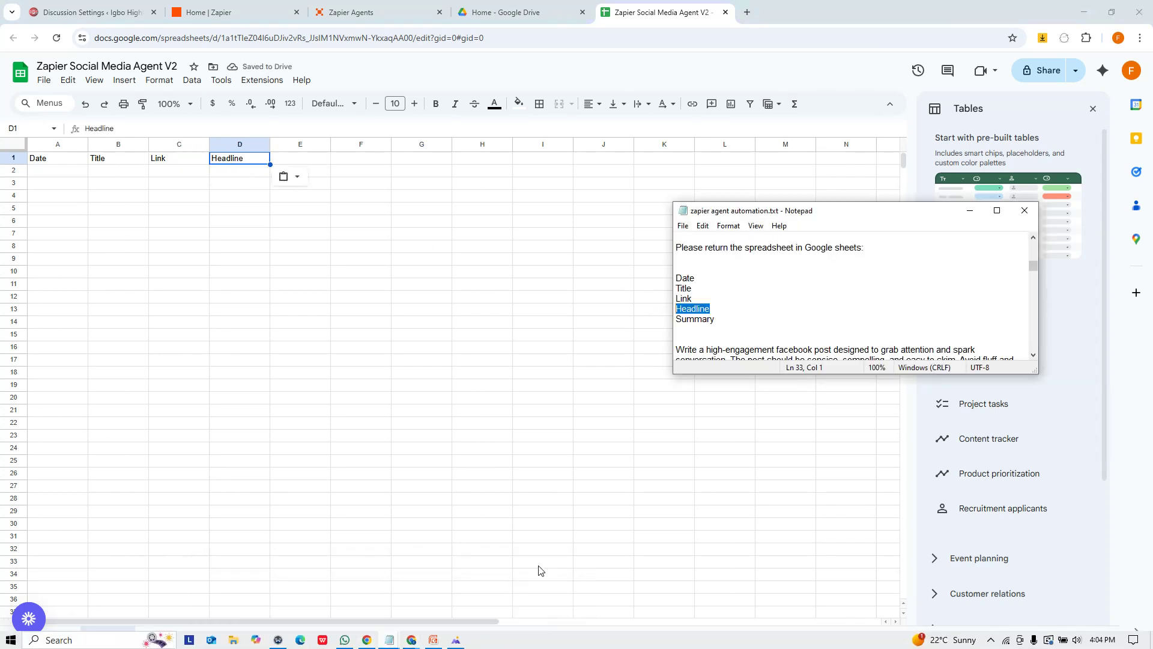
{"action": "mouse_move", "coordinate": [714, 318]}
{"action": "left_mouse_down"}
{"action": "mouse_move", "coordinate": [680, 321]}
{"action": "mouse_move", "coordinate": [716, 320]}
{"action": "left_mouse_up"}
{"action": "key", "text": "ctrl+c"}
{"action": "left_click", "coordinate": [676, 321]}
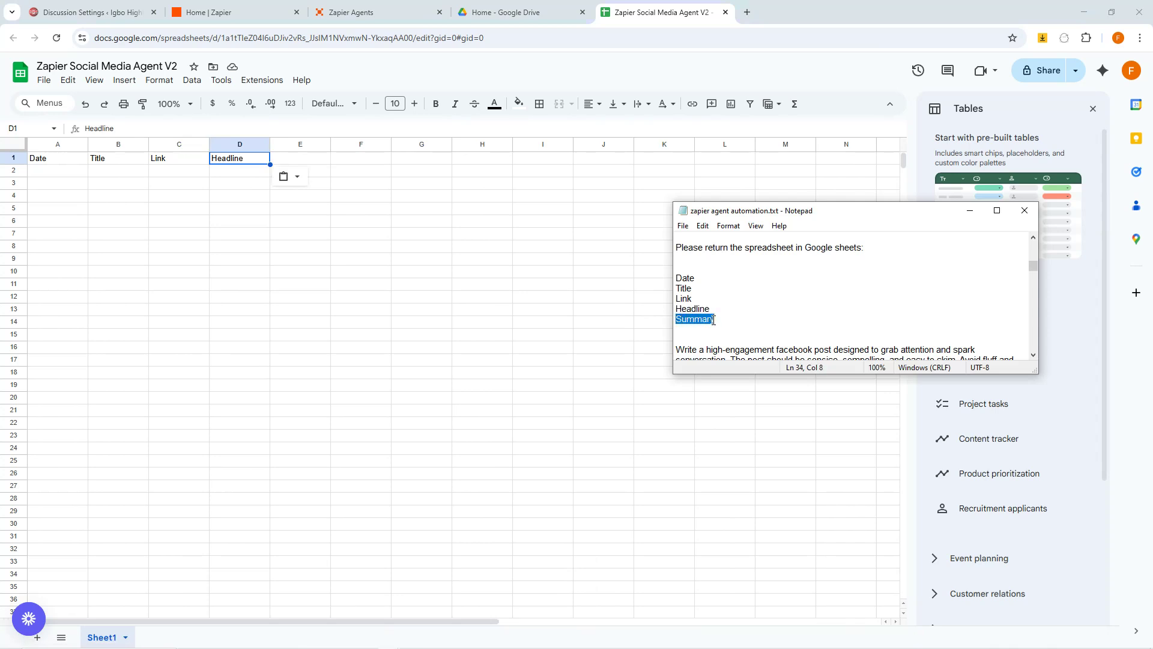
{"action": "left_click", "coordinate": [308, 163]}
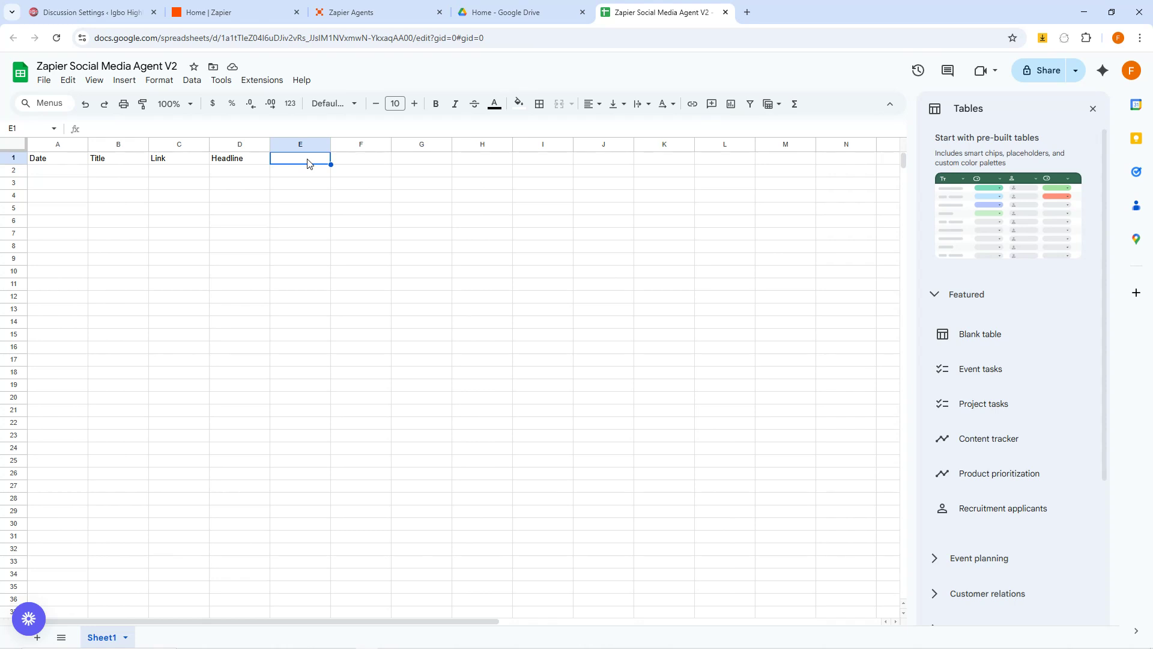
{"action": "key", "text": "ctrl+v"}
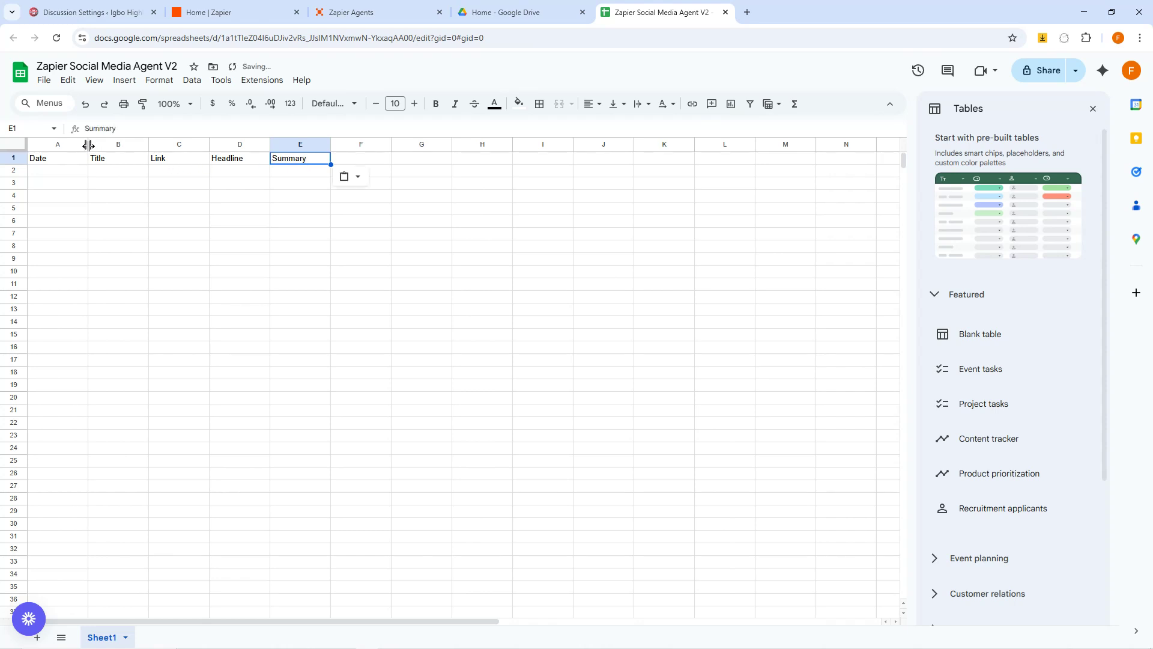
Widen the Date column and make the Date, Title, Link, Headline and Summary headers in A1:E1 bold.
{"action": "left_click_drag", "start_coordinate": [88, 145], "coordinate": [123, 144]}
{"action": "left_click", "coordinate": [61, 161]}
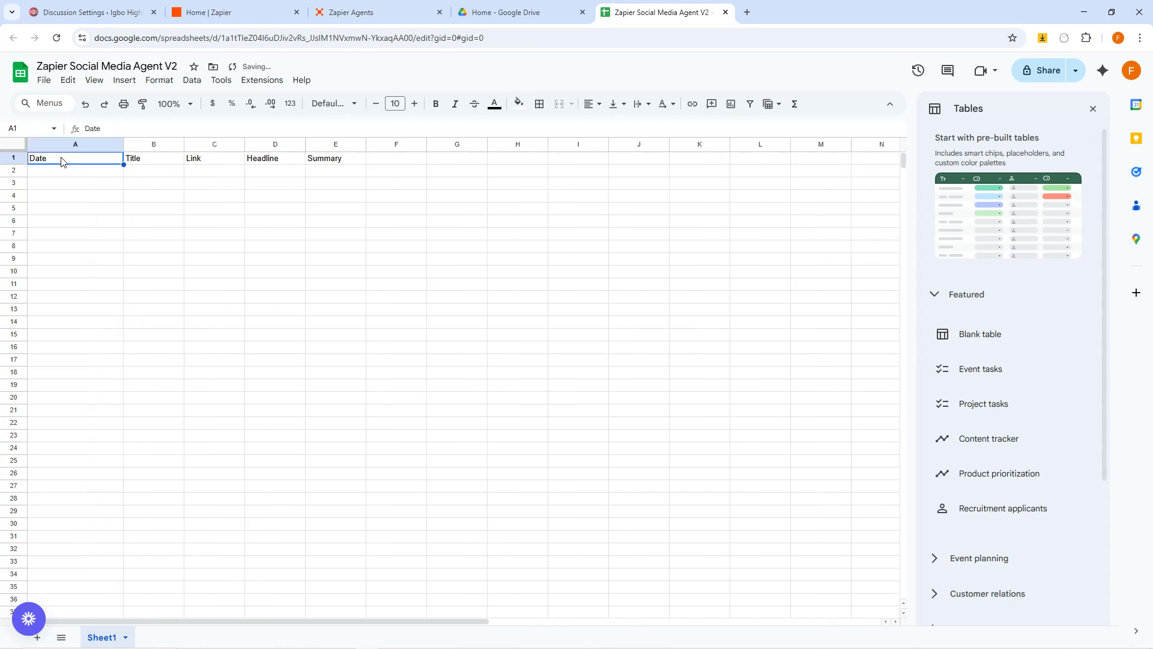
{"action": "key", "text": "ctrl+b"}
{"action": "left_click", "coordinate": [149, 161]}
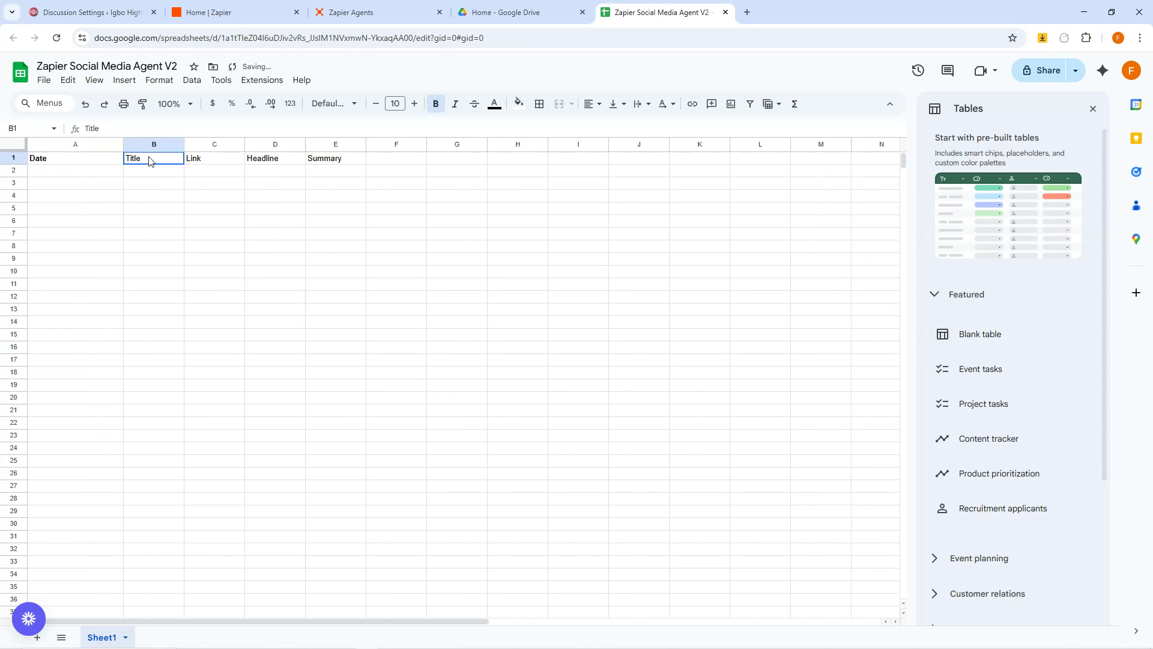
{"action": "key", "text": "ctrl+b"}
{"action": "left_click", "coordinate": [204, 162]}
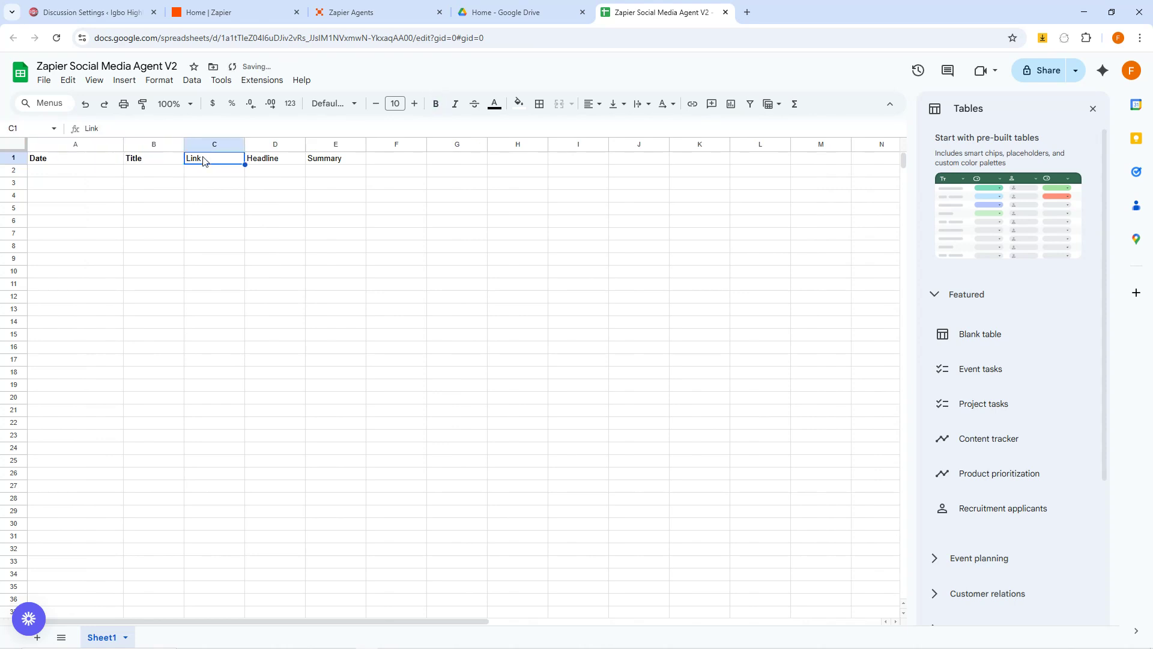
{"action": "key", "text": "ctrl+b"}
{"action": "left_click", "coordinate": [257, 161]}
{"action": "key", "text": "ctrl+b"}
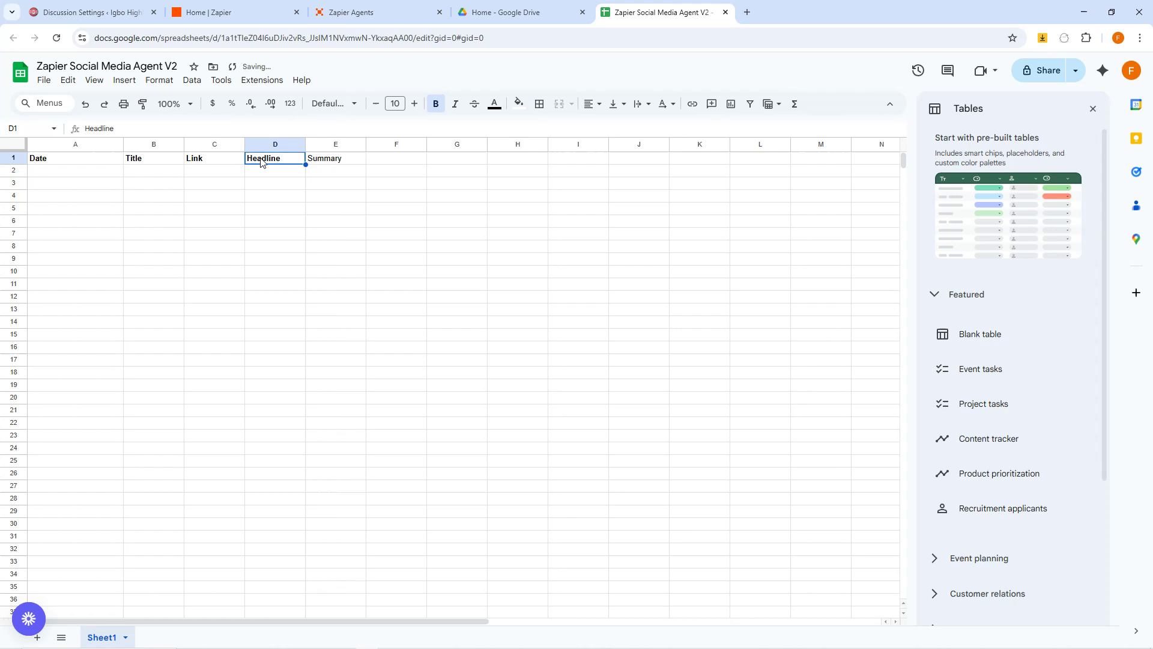
{"action": "left_click", "coordinate": [330, 160]}
{"action": "key", "text": "ctrl+b"}
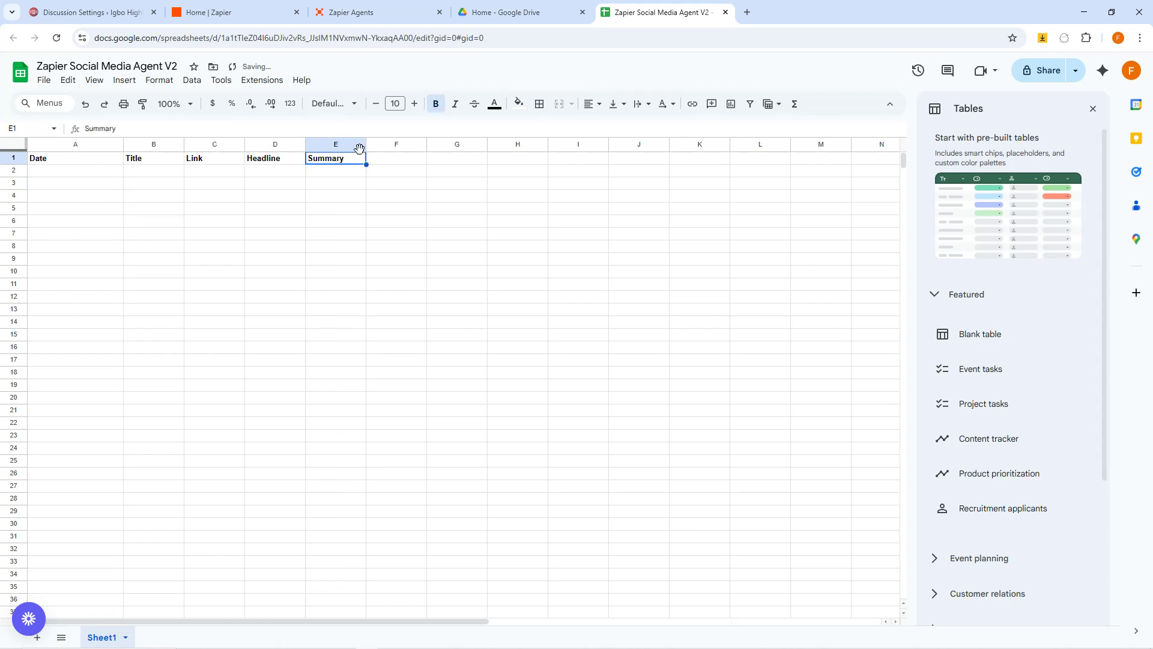
Enter the header "Post Made On Facebook page" in cell F1 and widen column F to fit it.
{"action": "left_click", "coordinate": [387, 163]}
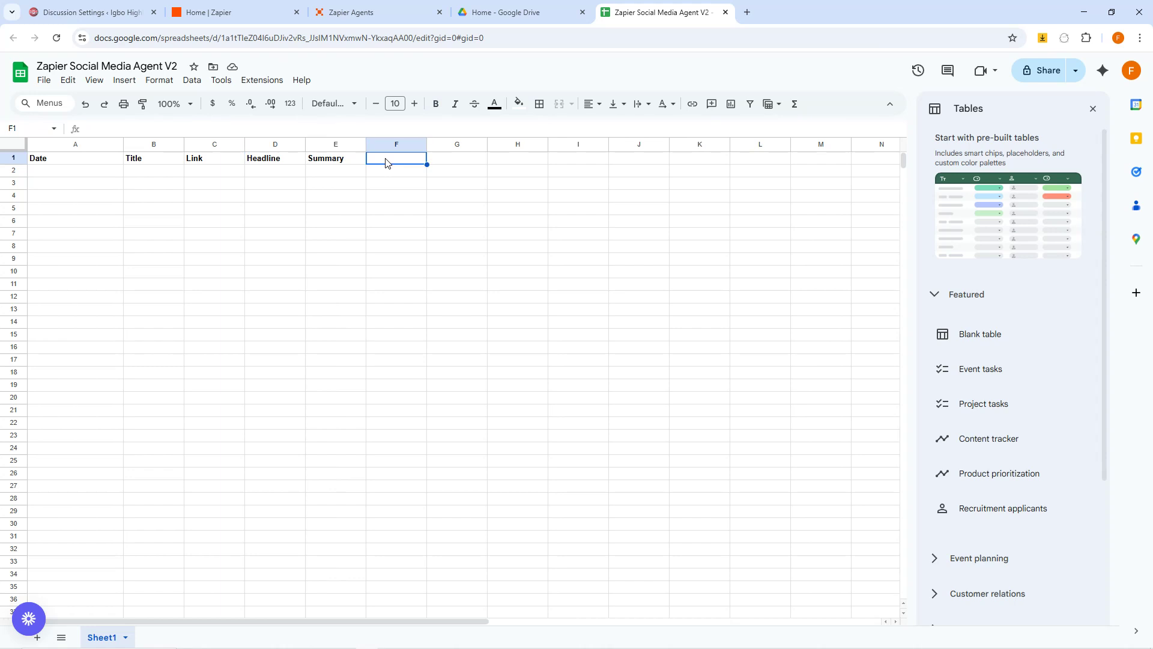
{"action": "type", "text": "Post Made On "}
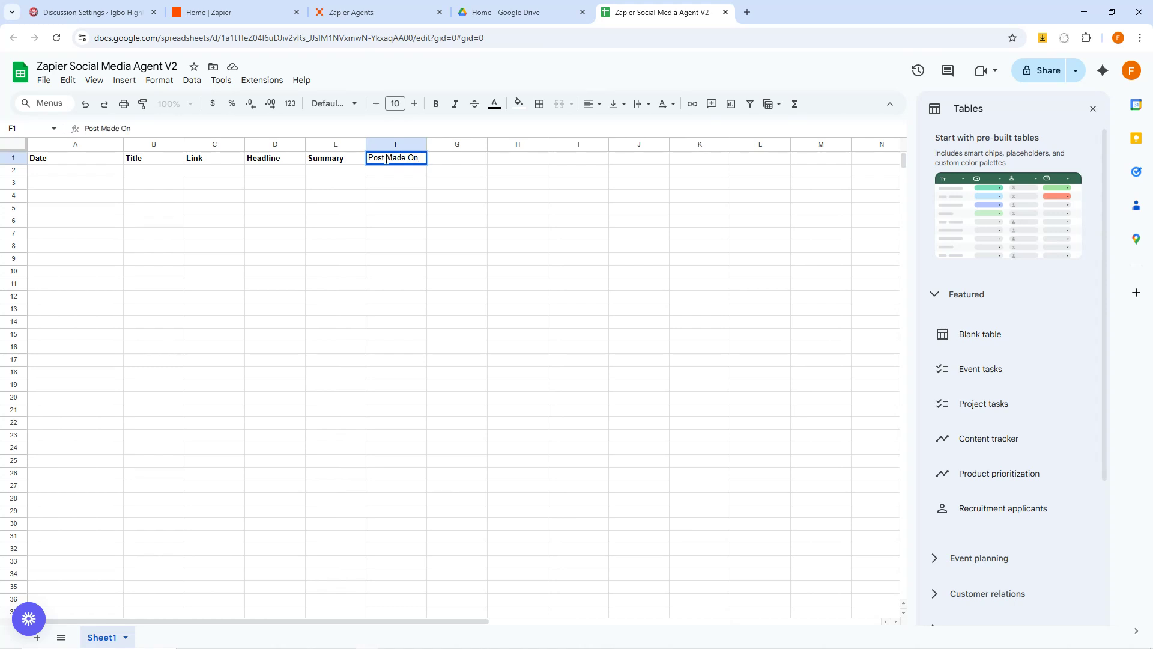
{"action": "type", "text": "Facebook page"}
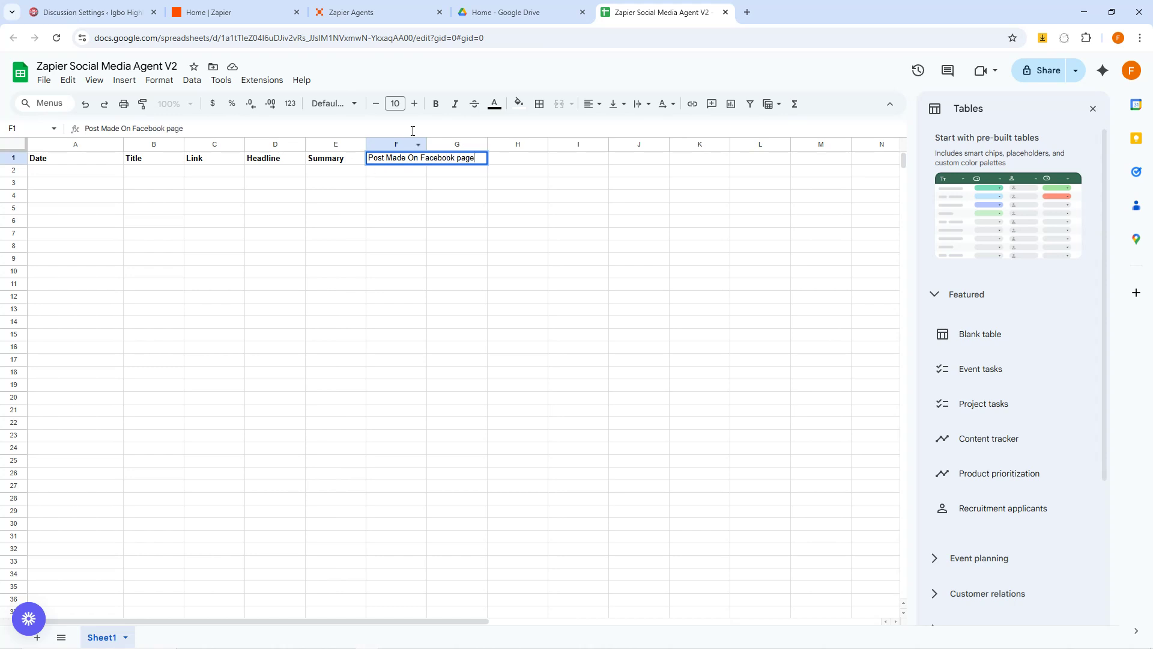
{"action": "left_click_drag", "start_coordinate": [428, 145], "coordinate": [432, 145]}
{"action": "left_click_drag", "start_coordinate": [495, 145], "coordinate": [491, 144]}
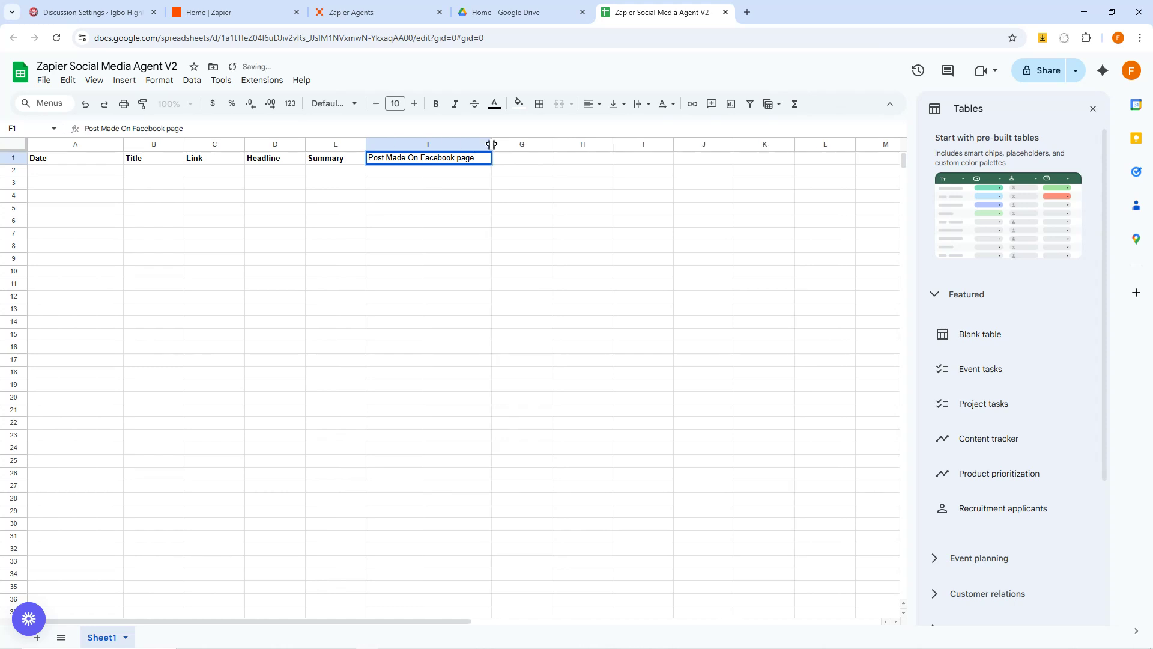
{"action": "left_click", "coordinate": [526, 159]}
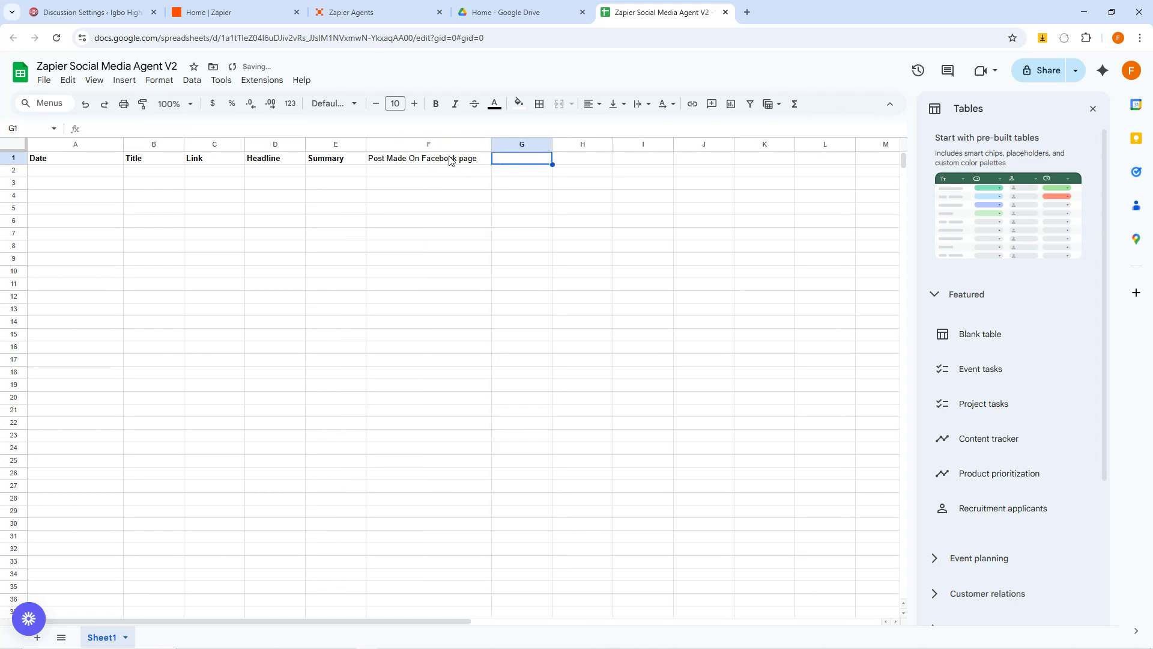
Copy the F1 header into cell G1 and widen column G to fit the text.
{"action": "left_click", "coordinate": [447, 161]}
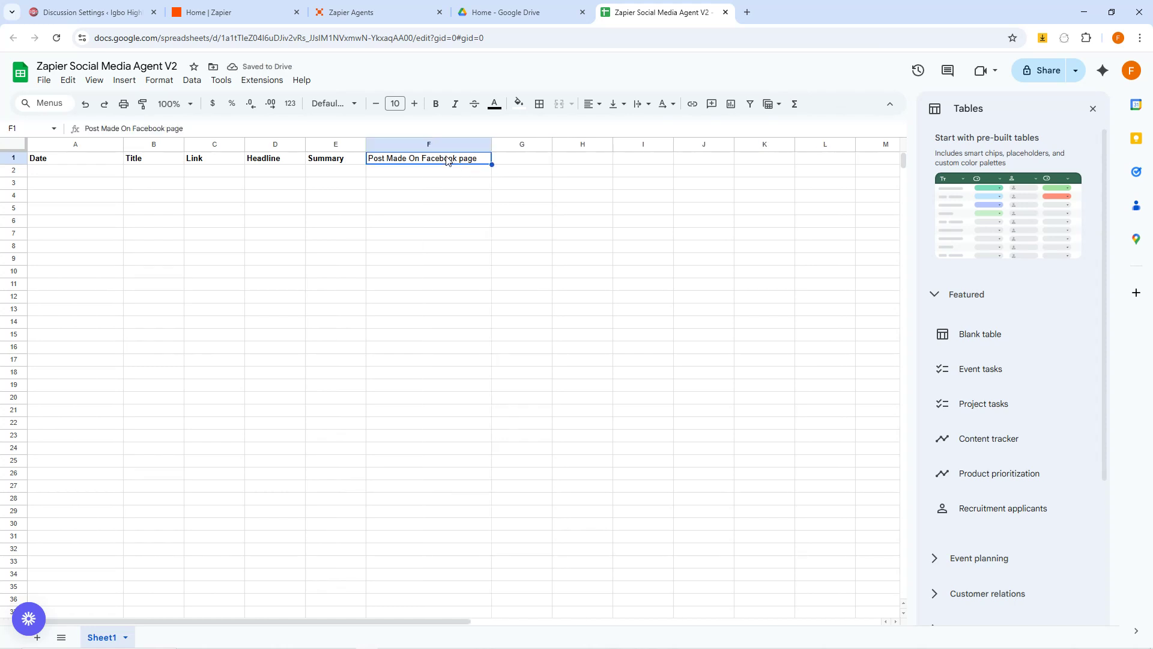
{"action": "key", "text": "ctrl+c"}
{"action": "left_click", "coordinate": [523, 161]}
{"action": "key", "text": "ctrl+v"}
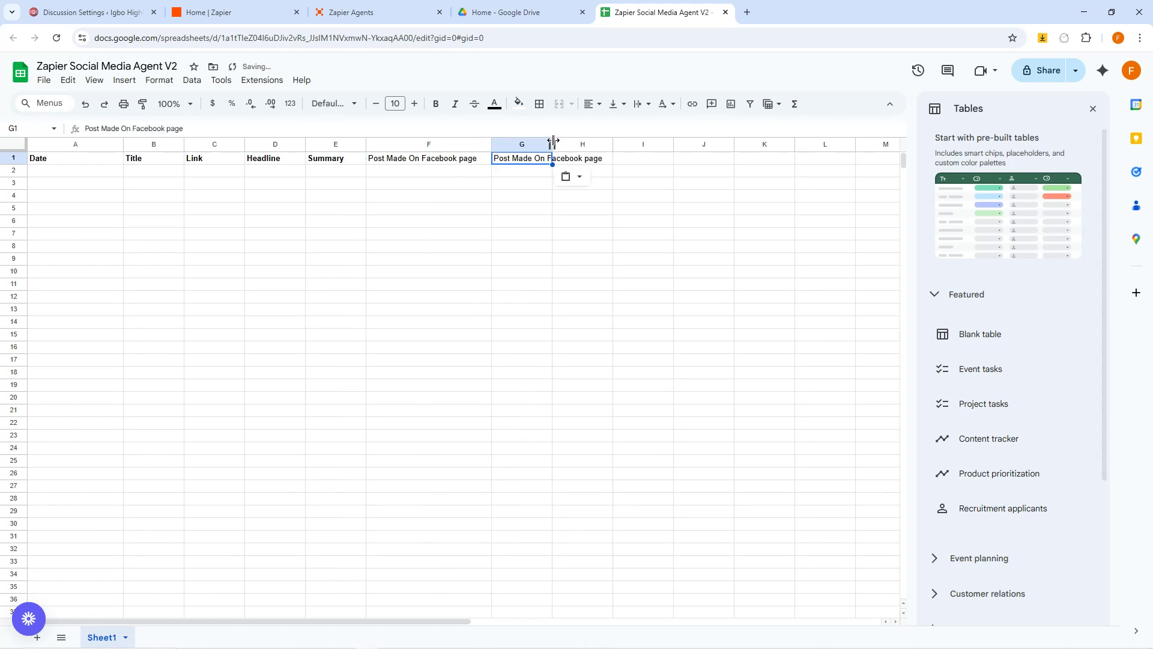
{"action": "left_click_drag", "start_coordinate": [552, 144], "coordinate": [585, 158]}
Replace the word "page" with "Linkedin" in the G1 header.
{"action": "triple_click", "coordinate": [598, 161]}
{"action": "left_click", "coordinate": [601, 160]}
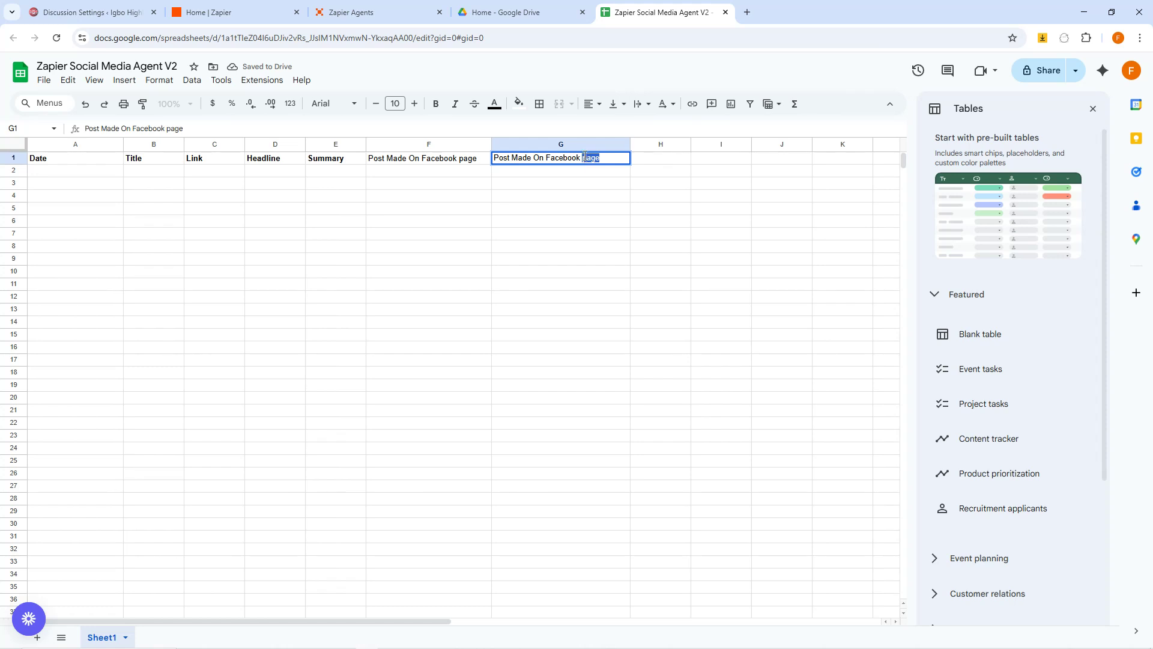
{"action": "type", "text": "Linkedin"}
{"action": "left_click", "coordinate": [55, 163]}
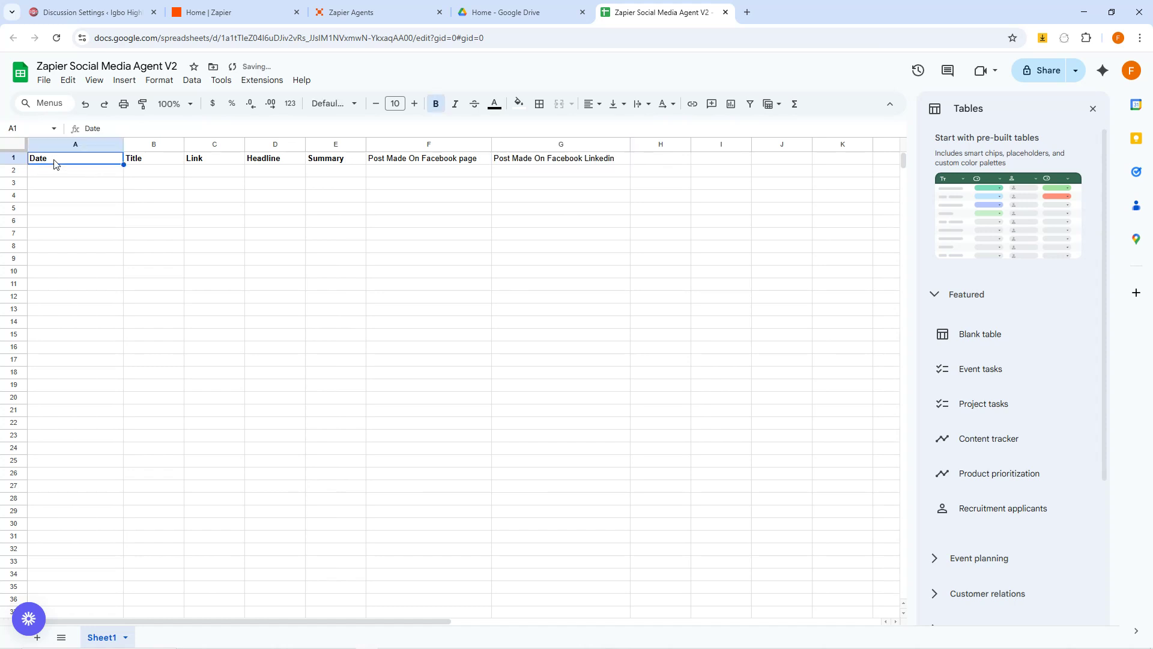
Widen the Headline, Summary and Post Made On Facebook page columns.
{"action": "left_click", "coordinate": [135, 159]}
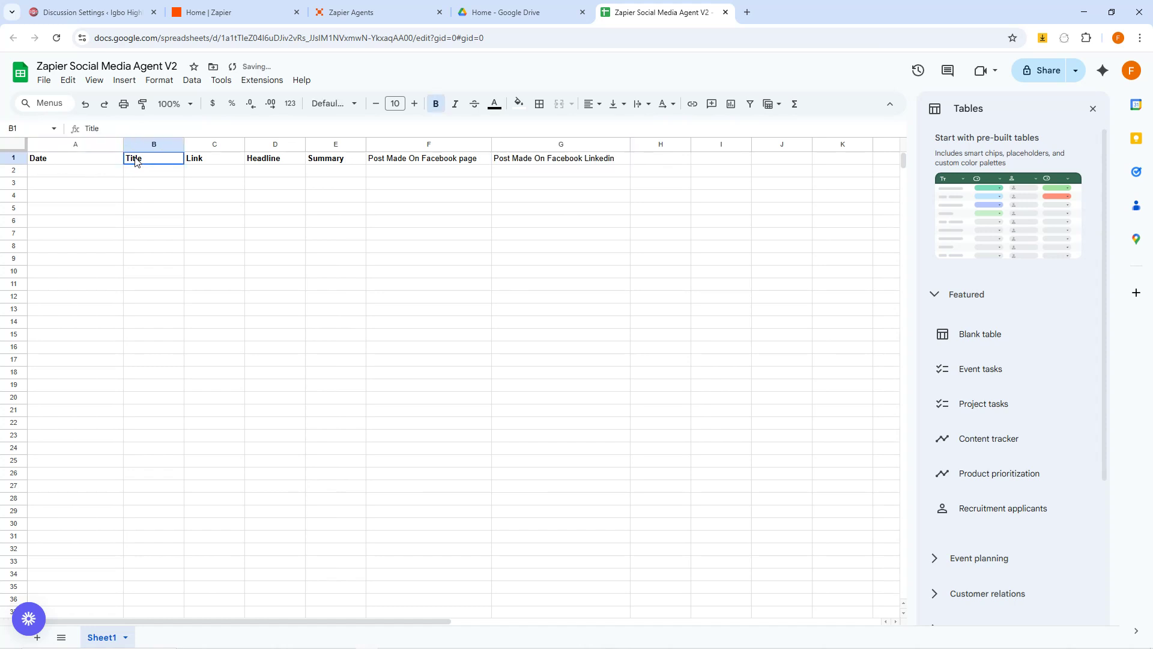
{"action": "left_click", "coordinate": [208, 161]}
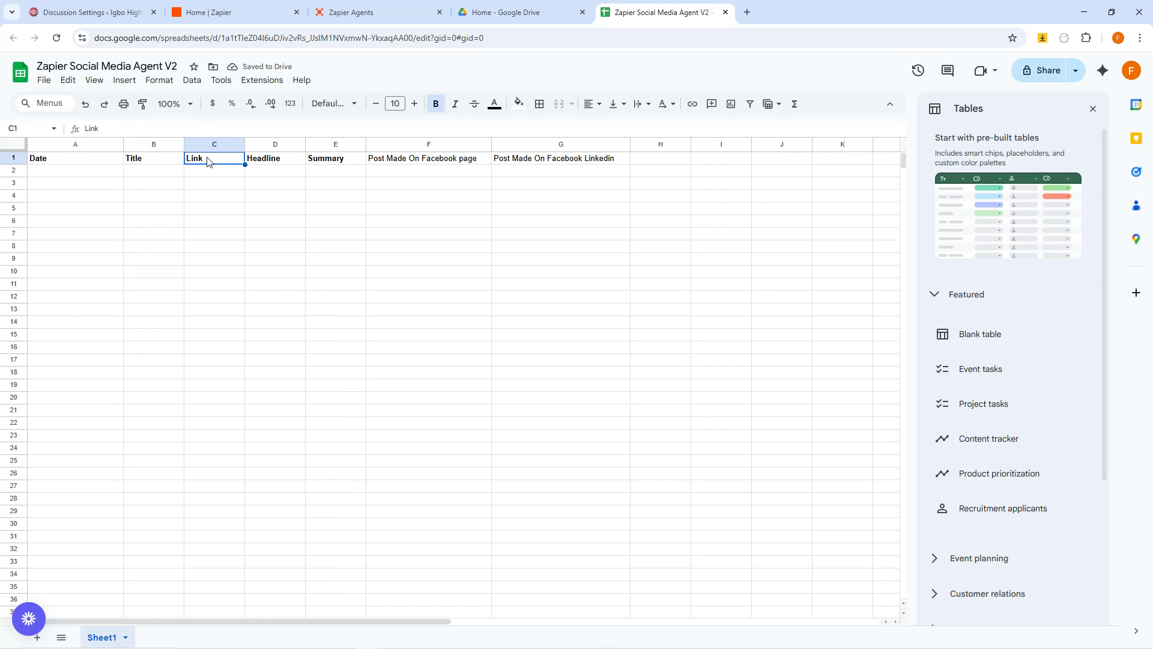
{"action": "left_click", "coordinate": [272, 160]}
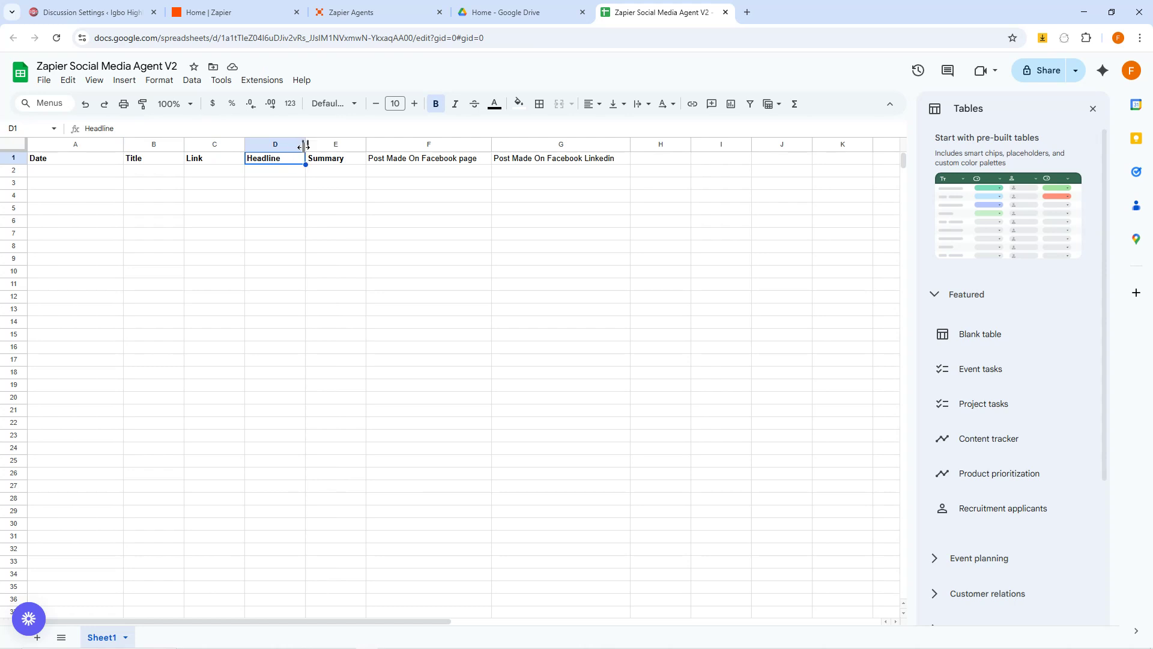
{"action": "left_click_drag", "start_coordinate": [306, 144], "coordinate": [463, 145]}
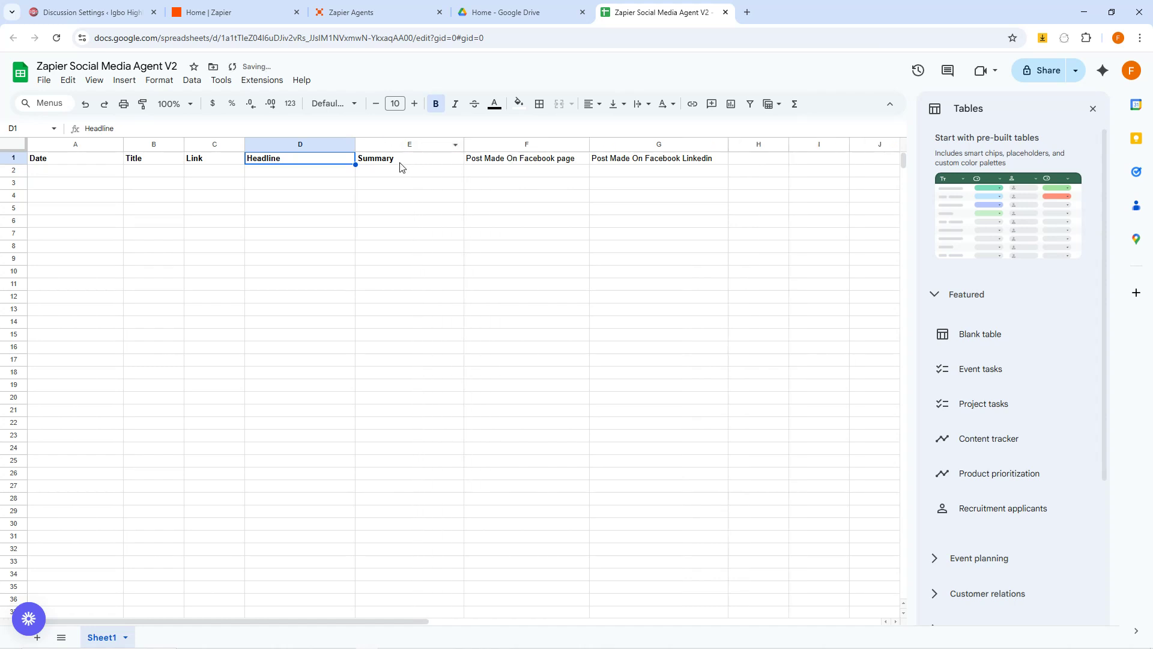
{"action": "left_click_drag", "start_coordinate": [590, 144], "coordinate": [639, 143]}
{"action": "left_click", "coordinate": [548, 161]}
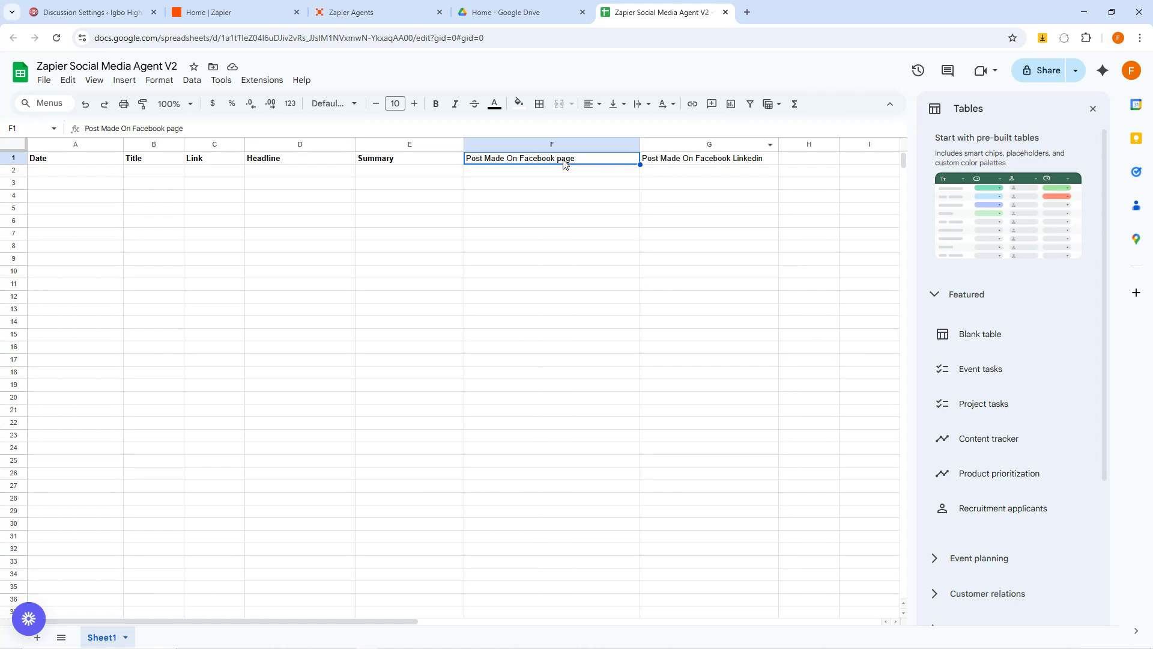
Remove the word "Facebook" from the G1 header so it reads "Post Made On Linkedin".
{"action": "double_click", "coordinate": [733, 158]}
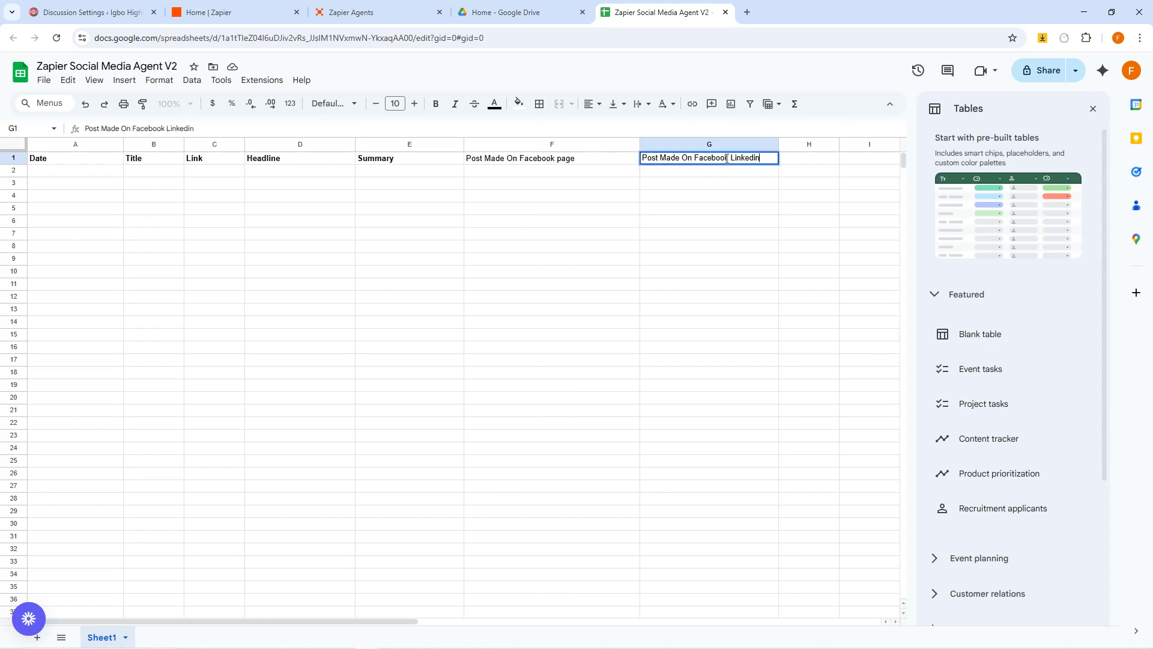
{"action": "key", "text": "BackSpace"}
{"action": "key", "text": "BackSpace"}
{"action": "key", "text": "BackSpace"}
{"action": "key", "text": "BackSpace"}
{"action": "key", "text": "BackSpace"}
{"action": "key", "text": "BackSpace"}
{"action": "key", "text": "BackSpace"}
{"action": "key", "text": "BackSpace"}
{"action": "key", "text": "BackSpace"}
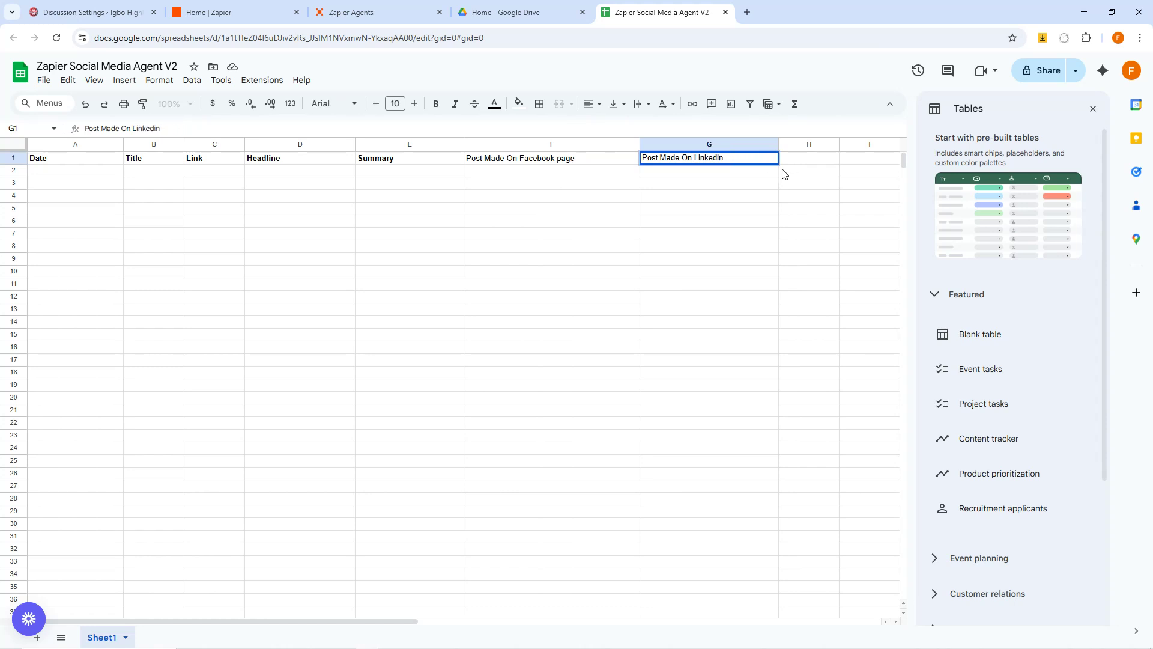
Make the Post Made On Facebook page and Post Made On Linkedin headers in F1 and G1 bold.
{"action": "left_click", "coordinate": [535, 159]}
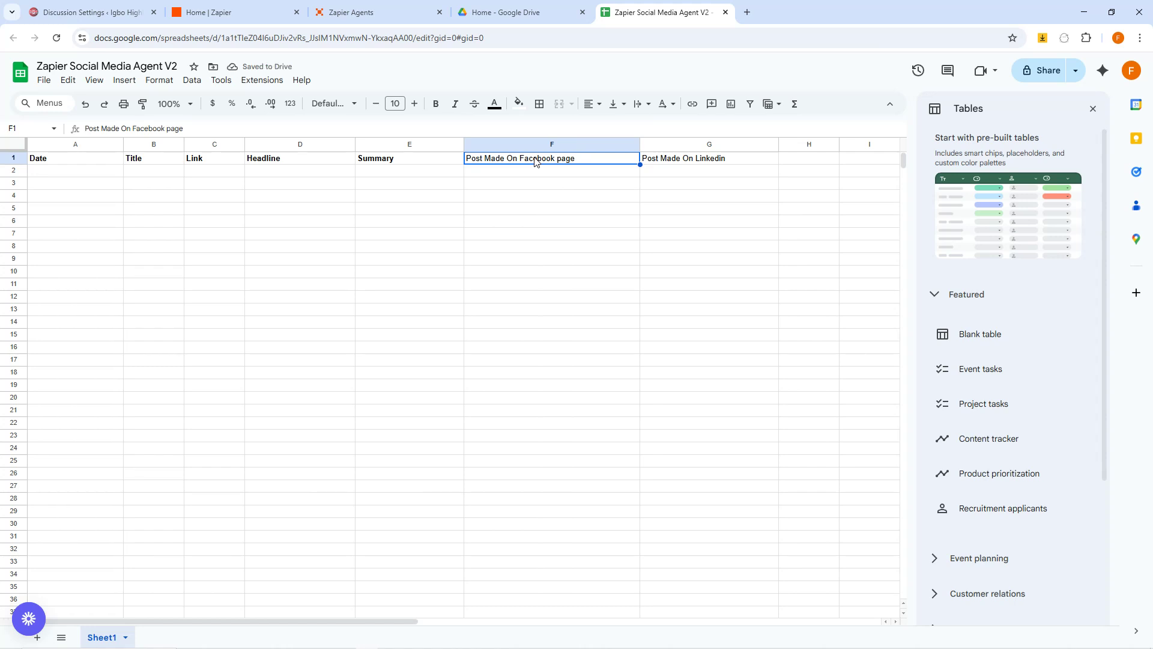
{"action": "key", "text": "ctrl+b"}
{"action": "left_click", "coordinate": [678, 160]}
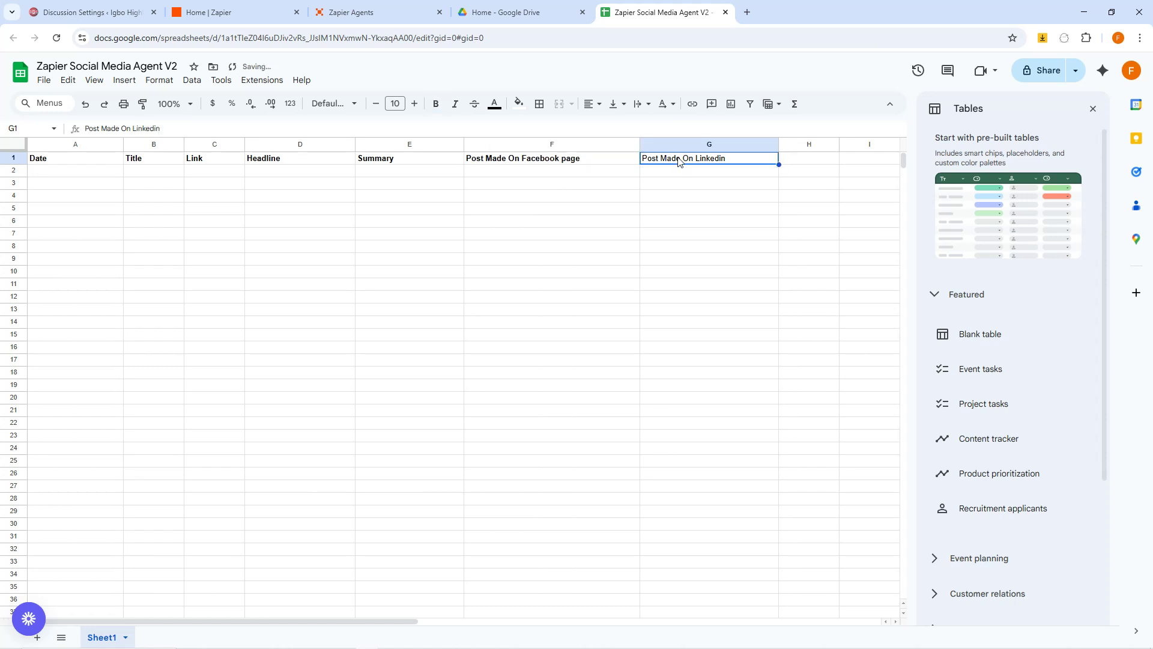
{"action": "key", "text": "ctrl+b"}
Switch to Zapier Agents and start creating a new custom agent.
{"action": "left_click", "coordinate": [531, 15]}
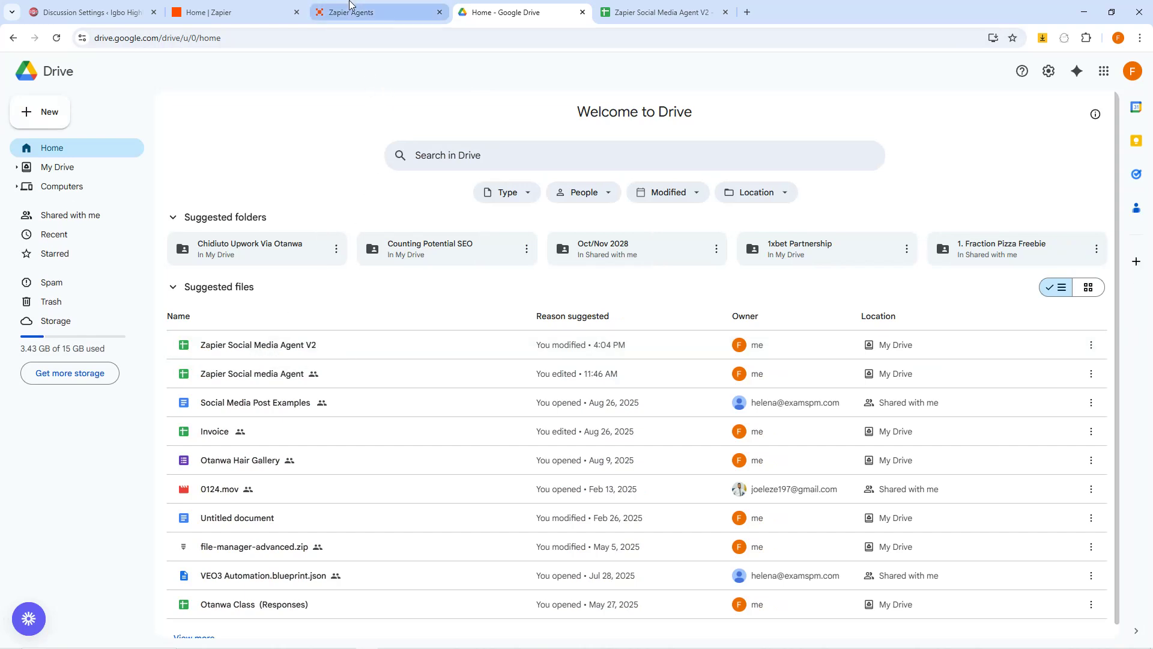
{"action": "left_click", "coordinate": [350, 7]}
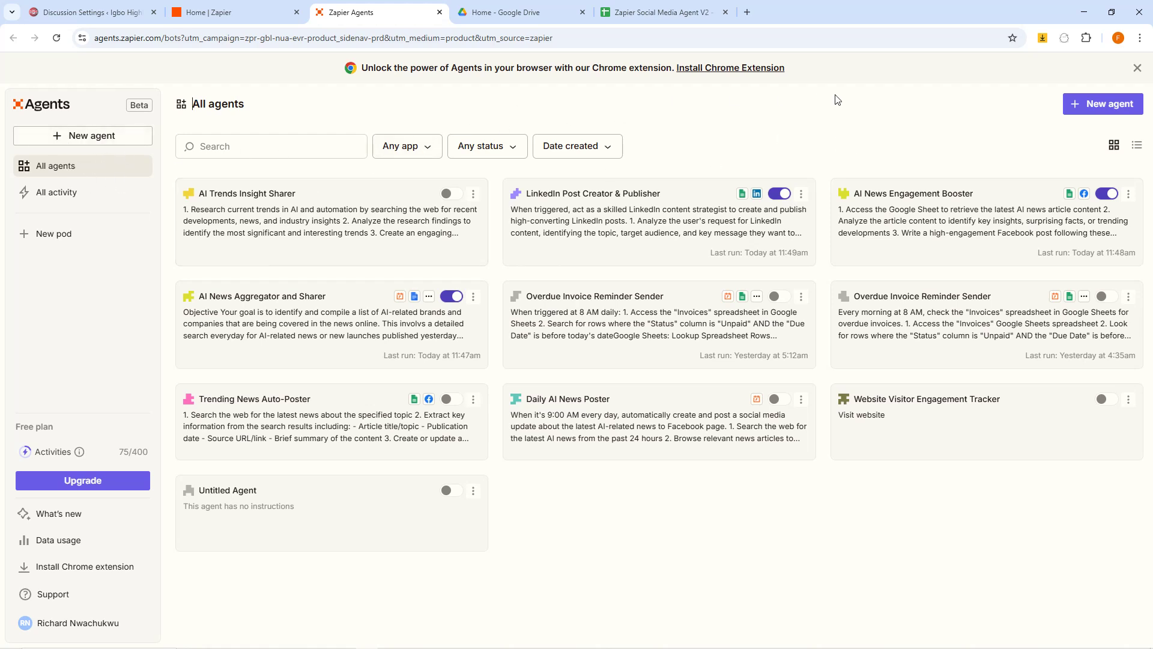
{"action": "left_click", "coordinate": [82, 138]}
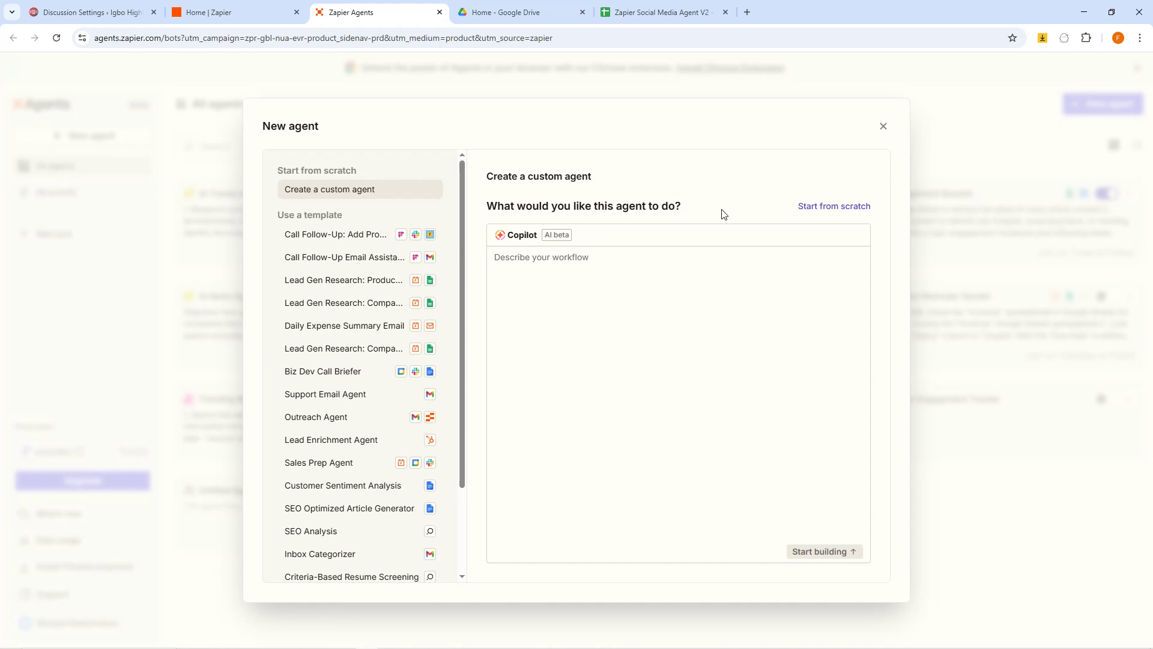
Copy the AI news research instructions, from "Your goal is" to the Google Sheets line, from zapier agent automation.txt into the agent's workflow description.
{"action": "mouse_move", "coordinate": [459, 627]}
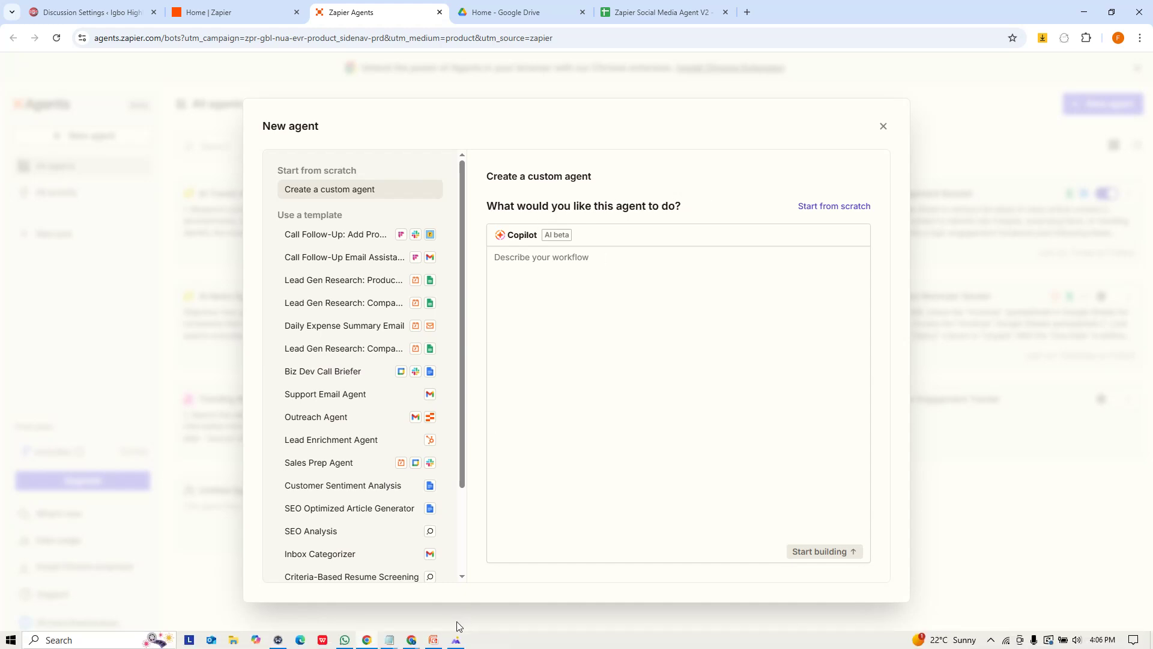
{"action": "mouse_move", "coordinate": [394, 644]}
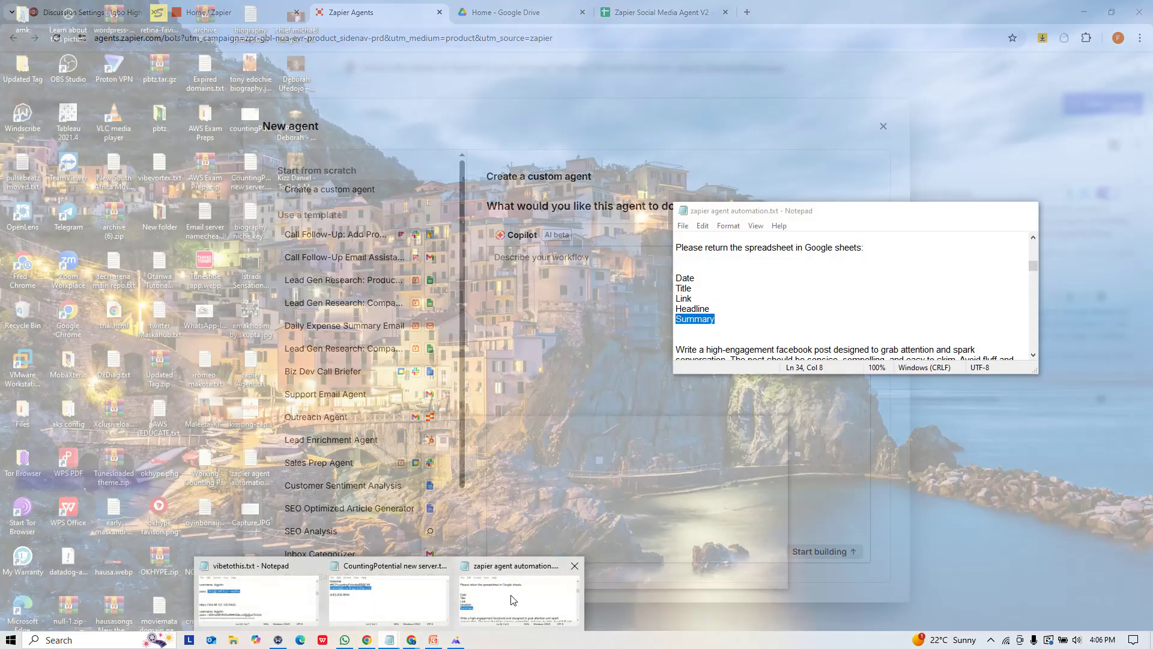
{"action": "left_click", "coordinate": [519, 596]}
{"action": "scroll", "coordinate": [915, 295], "scroll_direction": "up", "scroll_amount": 1}
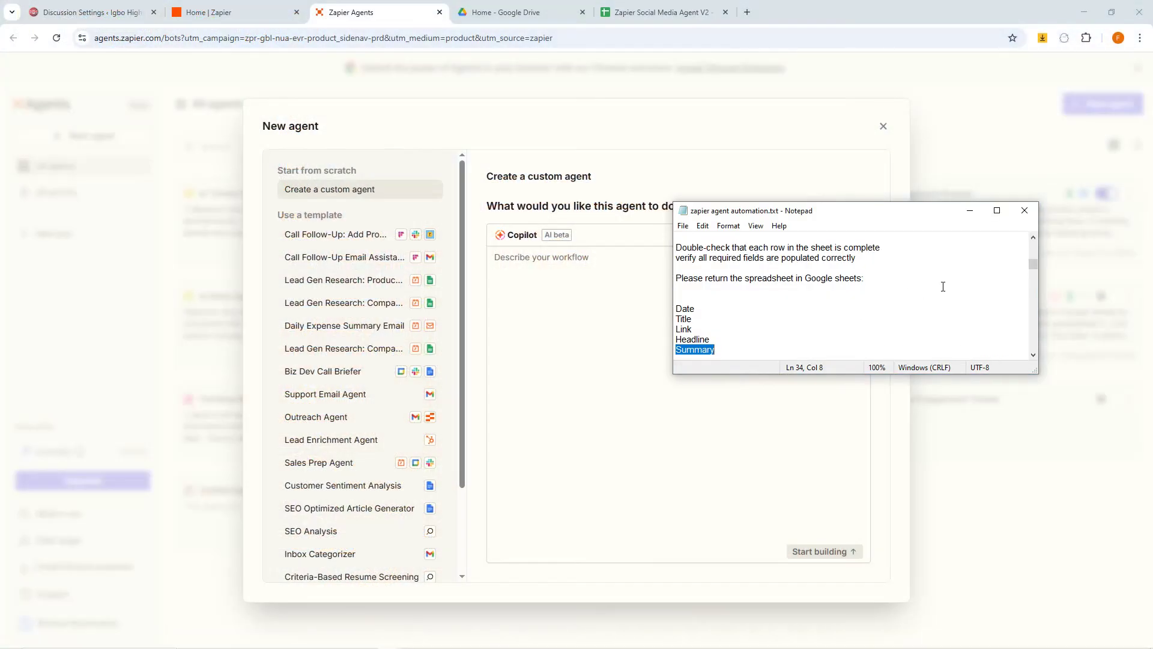
{"action": "left_click_drag", "start_coordinate": [1033, 265], "coordinate": [1036, 262]}
{"action": "left_click_drag", "start_coordinate": [865, 318], "coordinate": [663, 241]}
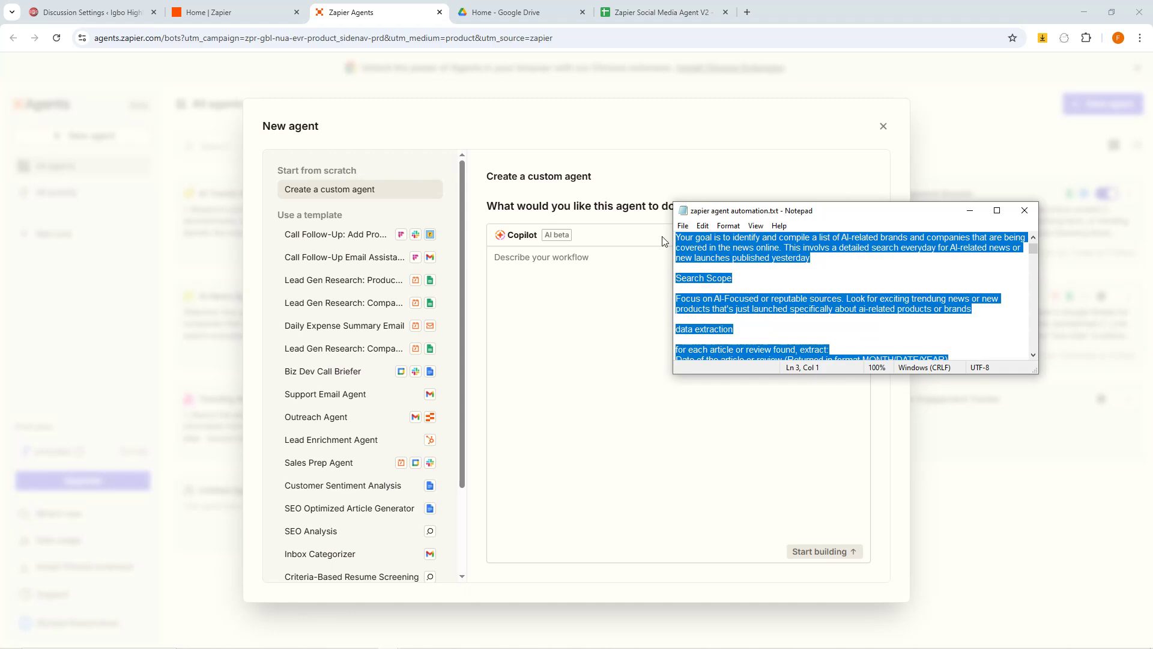
{"action": "left_click", "coordinate": [559, 270]}
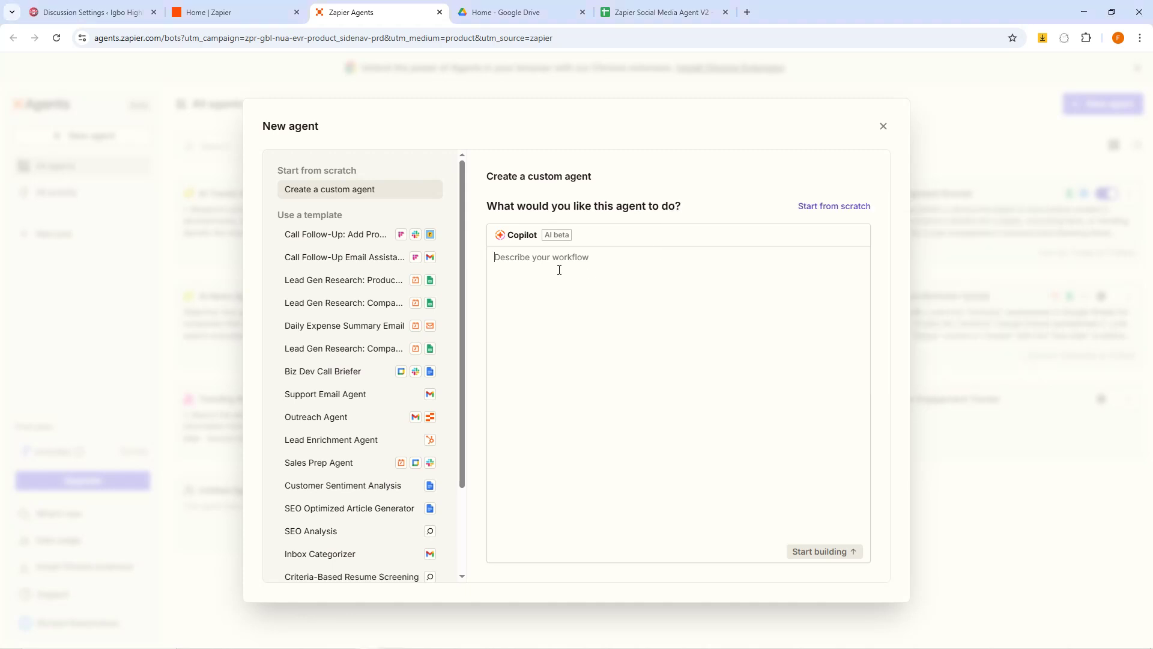
{"action": "key", "text": "ctrl+v"}
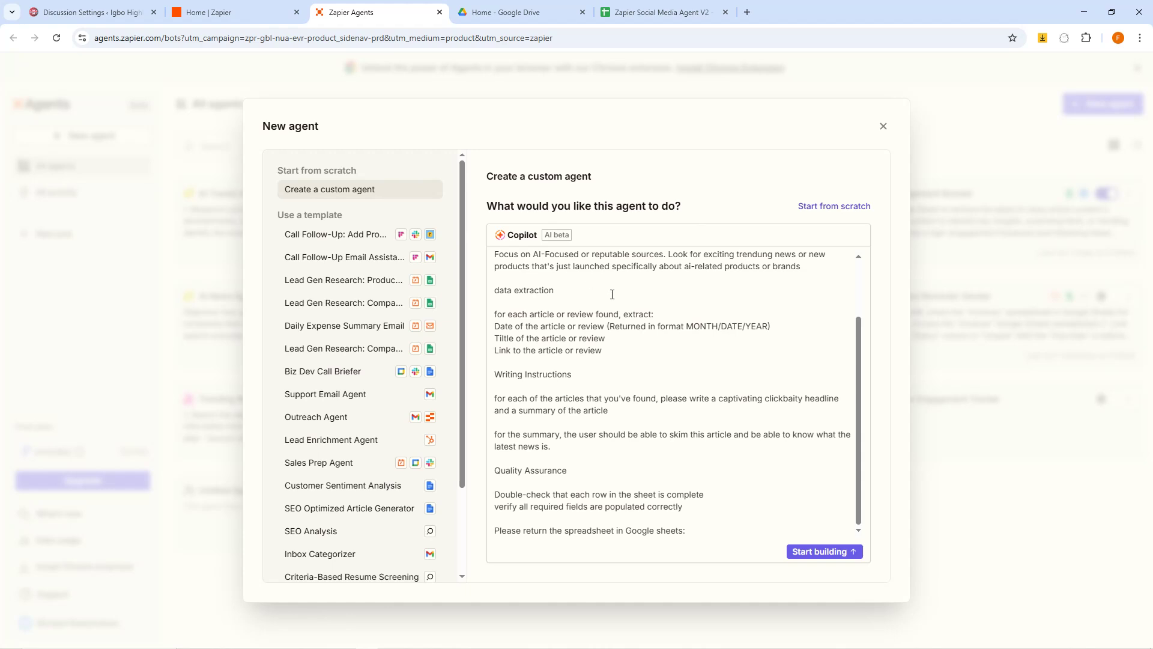
Review the pasted workflow description, highlighting the phrase "AI-related brands and companies that are being covered in the news online".
{"action": "scroll", "coordinate": [760, 352], "scroll_direction": "up", "scroll_amount": 2}
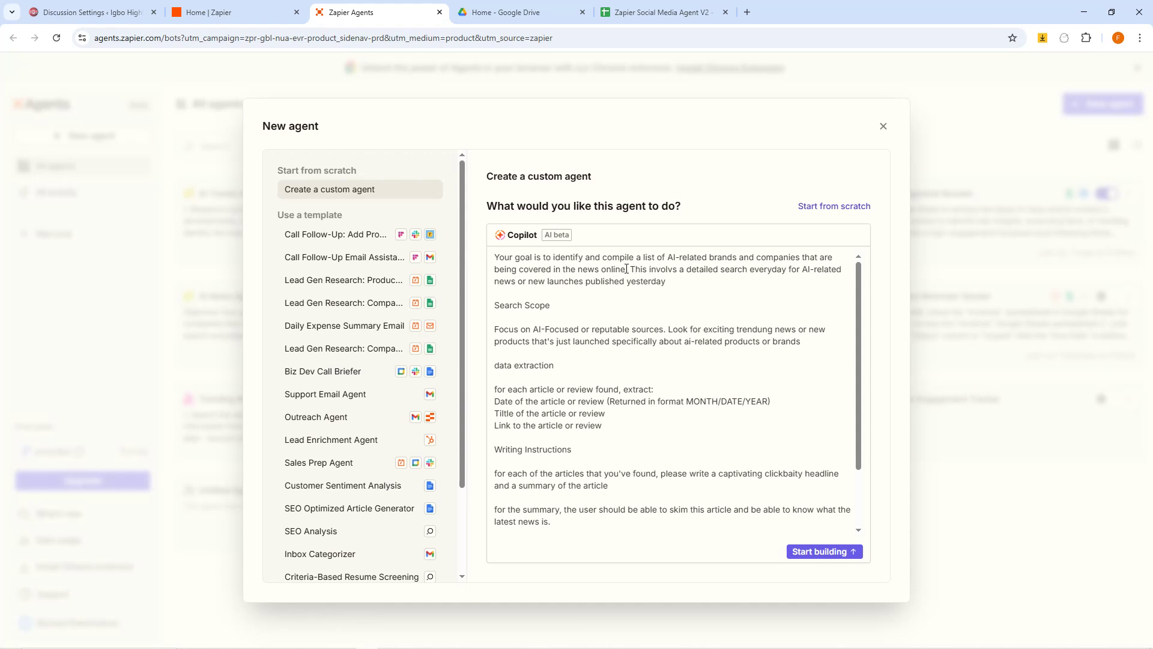
{"action": "left_click_drag", "start_coordinate": [625, 268], "coordinate": [673, 257]}
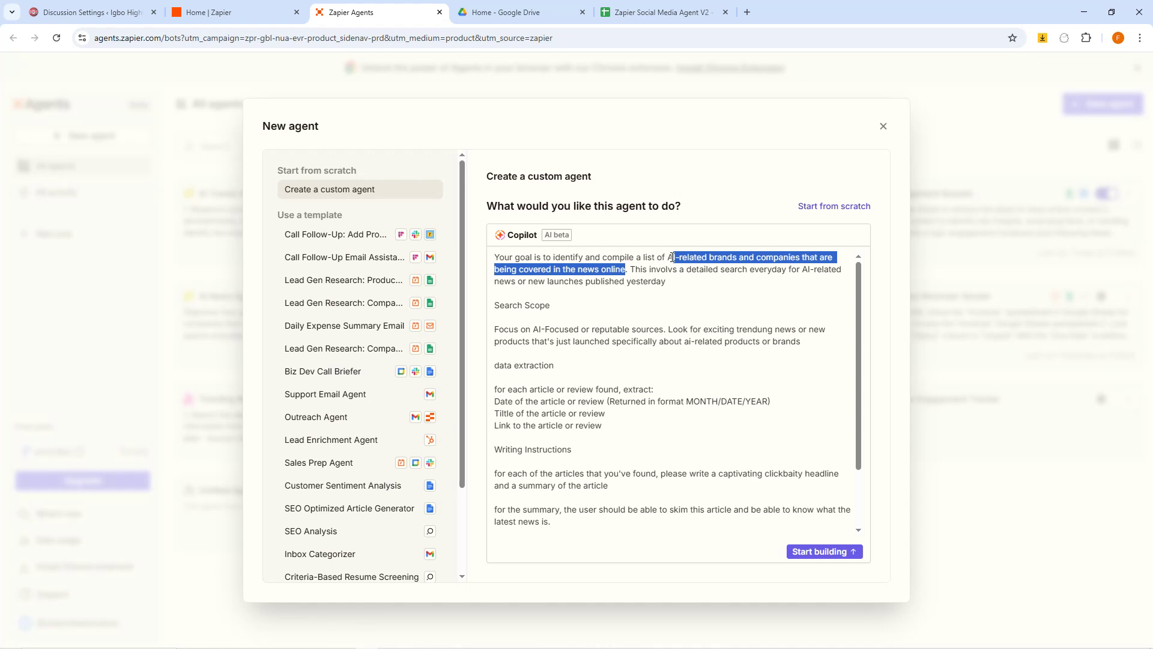
{"action": "left_click_drag", "start_coordinate": [673, 257], "coordinate": [670, 257]}
{"action": "scroll", "coordinate": [548, 313], "scroll_direction": "down", "scroll_amount": 2}
{"action": "scroll", "coordinate": [607, 322], "scroll_direction": "up", "scroll_amount": 2}
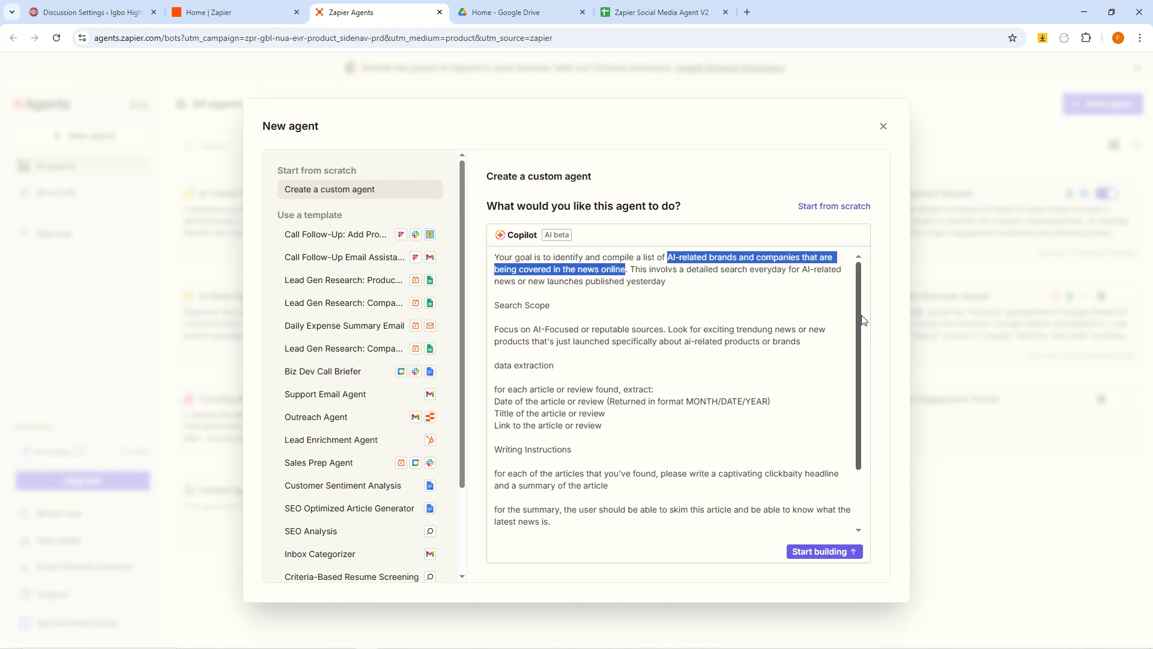
Capitalize the "Data extraction" heading in the workflow description and start building the agent.
{"action": "left_click_drag", "start_coordinate": [862, 322], "coordinate": [862, 373]}
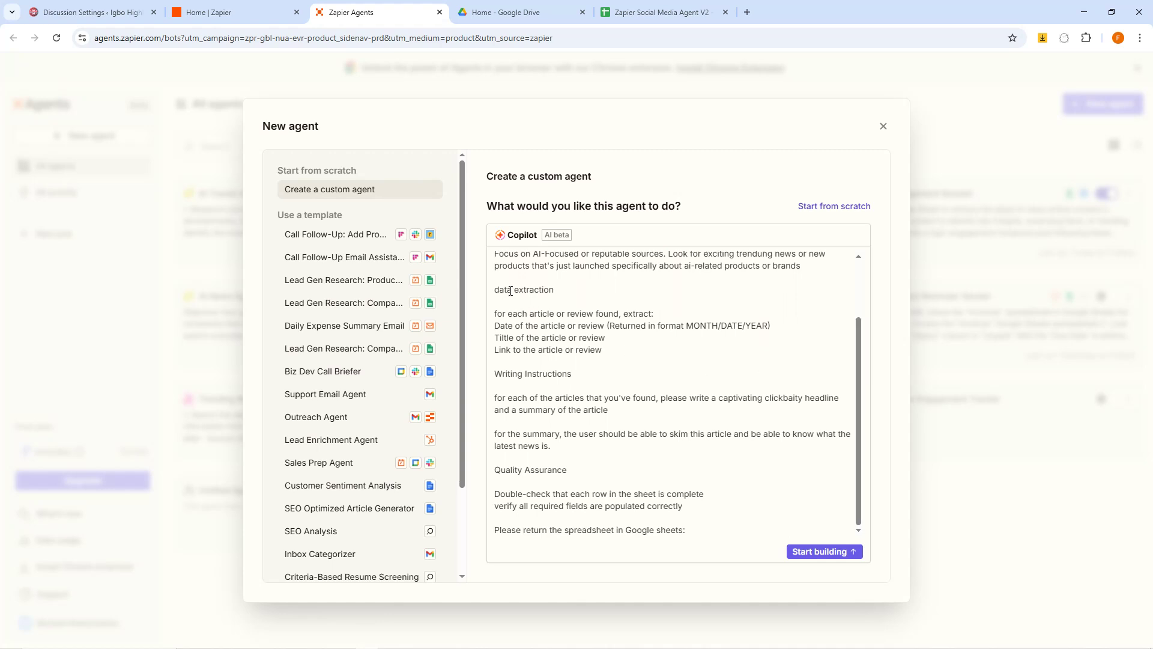
{"action": "left_click_drag", "start_coordinate": [500, 289], "coordinate": [493, 290]}
{"action": "type", "text": "D"}
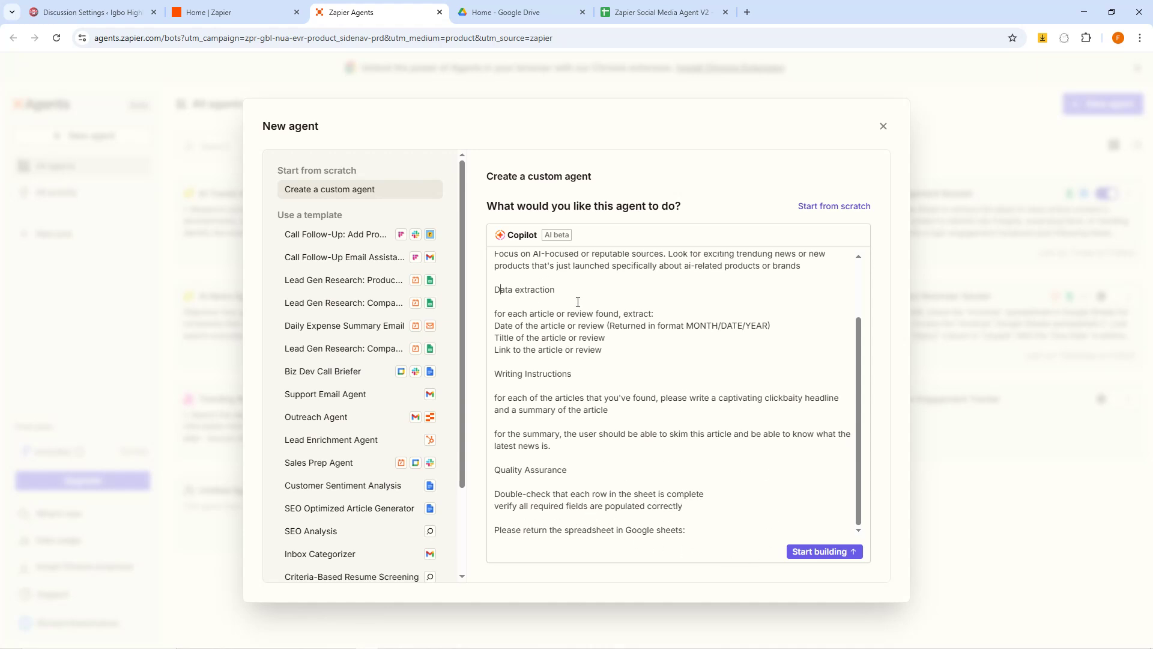
{"action": "left_click", "coordinate": [809, 555]}
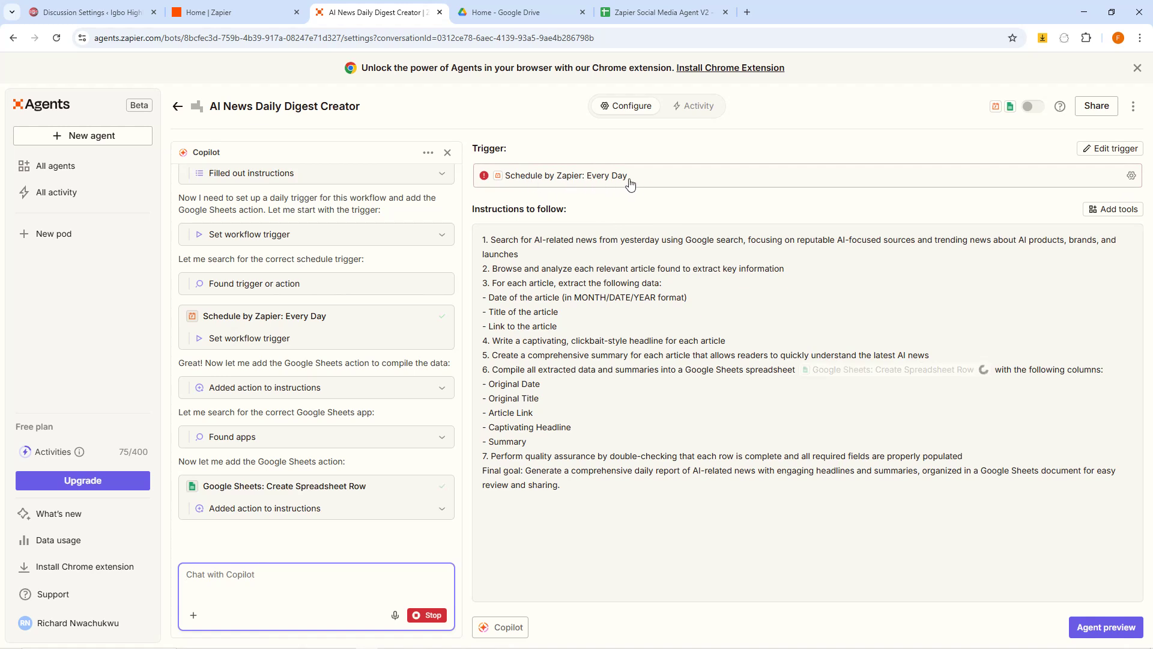
Set the Schedule by Zapier: Every Day trigger's time of day to 10:00 AM and save it.
{"action": "left_click", "coordinate": [742, 176]}
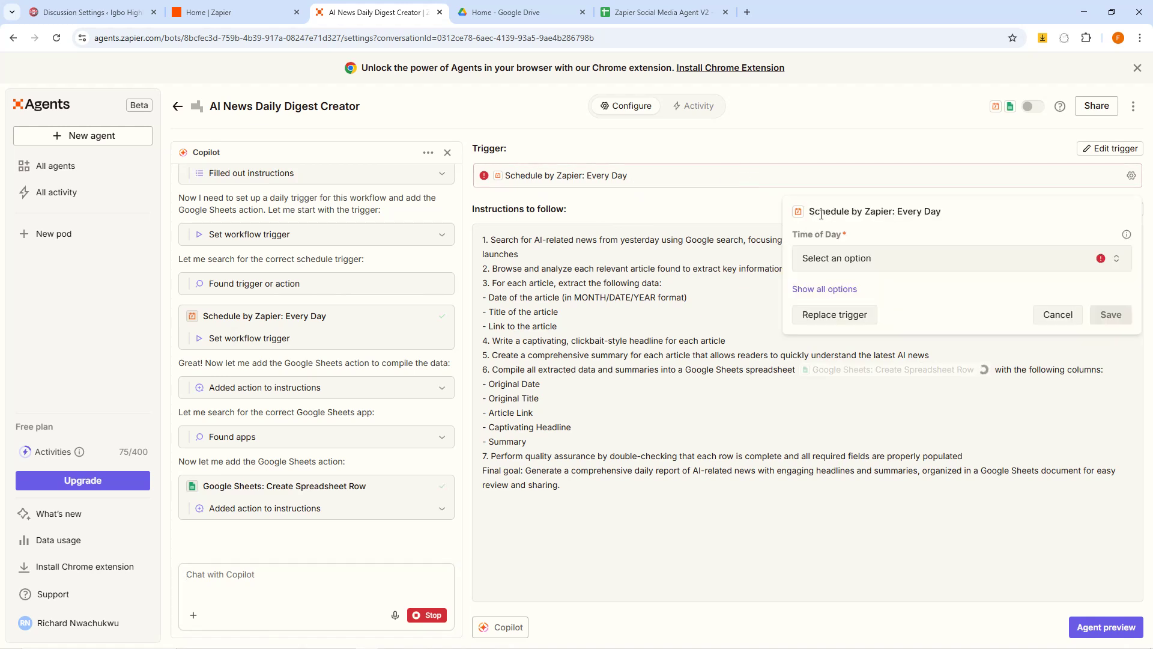
{"action": "left_click_drag", "start_coordinate": [793, 234], "coordinate": [848, 235]}
{"action": "left_click", "coordinate": [841, 265]}
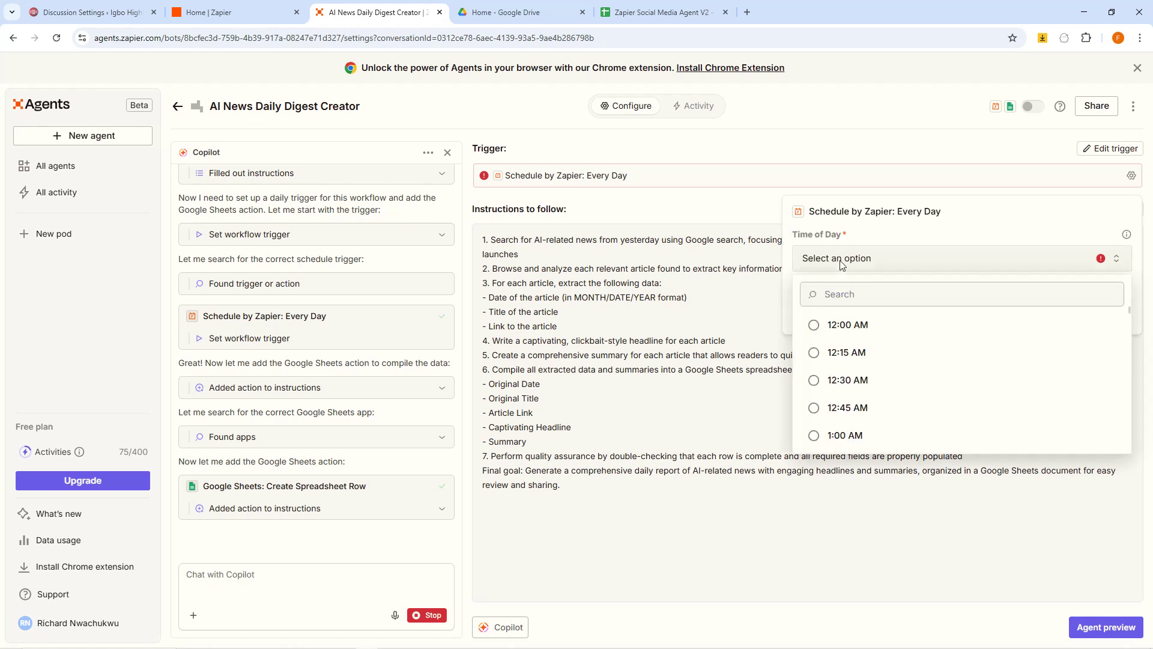
{"action": "scroll", "coordinate": [832, 393], "scroll_direction": "down", "scroll_amount": 3}
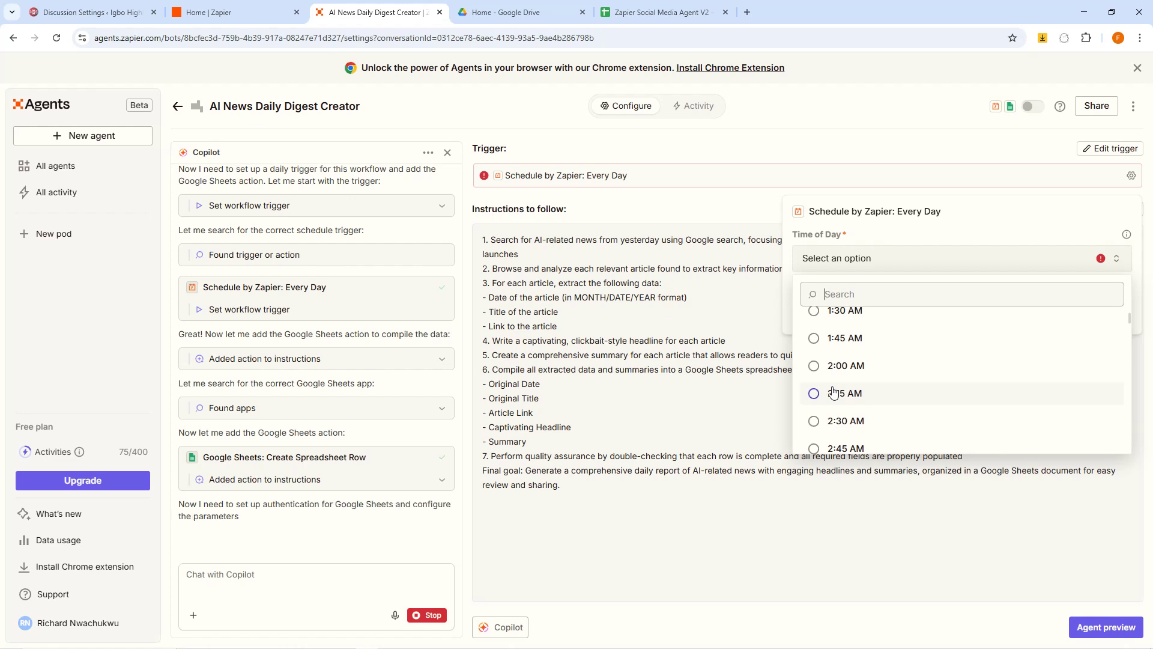
{"action": "scroll", "coordinate": [833, 392], "scroll_direction": "down", "scroll_amount": 8}
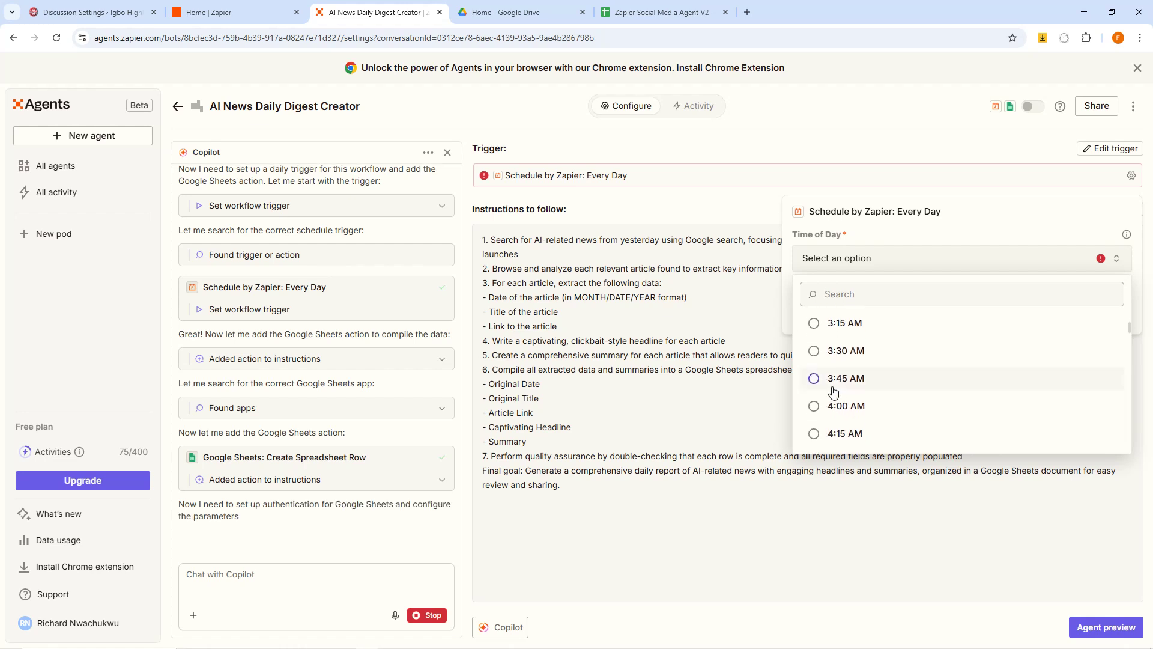
{"action": "scroll", "coordinate": [833, 391], "scroll_direction": "down", "scroll_amount": 7}
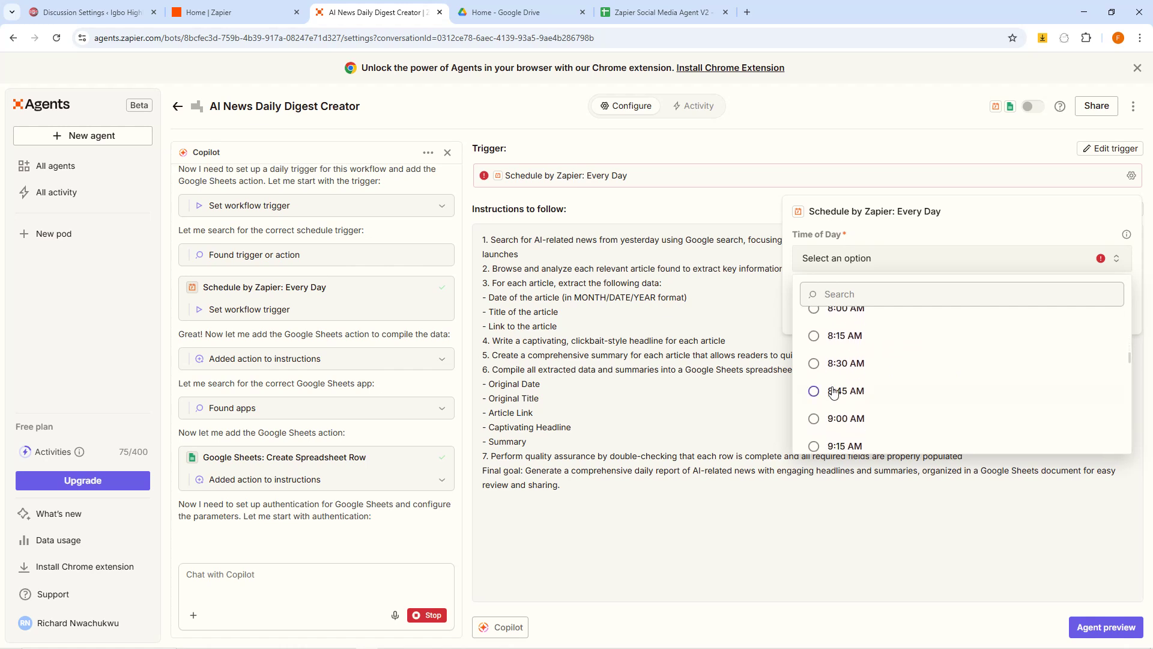
{"action": "scroll", "coordinate": [833, 391], "scroll_direction": "down", "scroll_amount": 3}
{"action": "scroll", "coordinate": [833, 391], "scroll_direction": "up", "scroll_amount": 2}
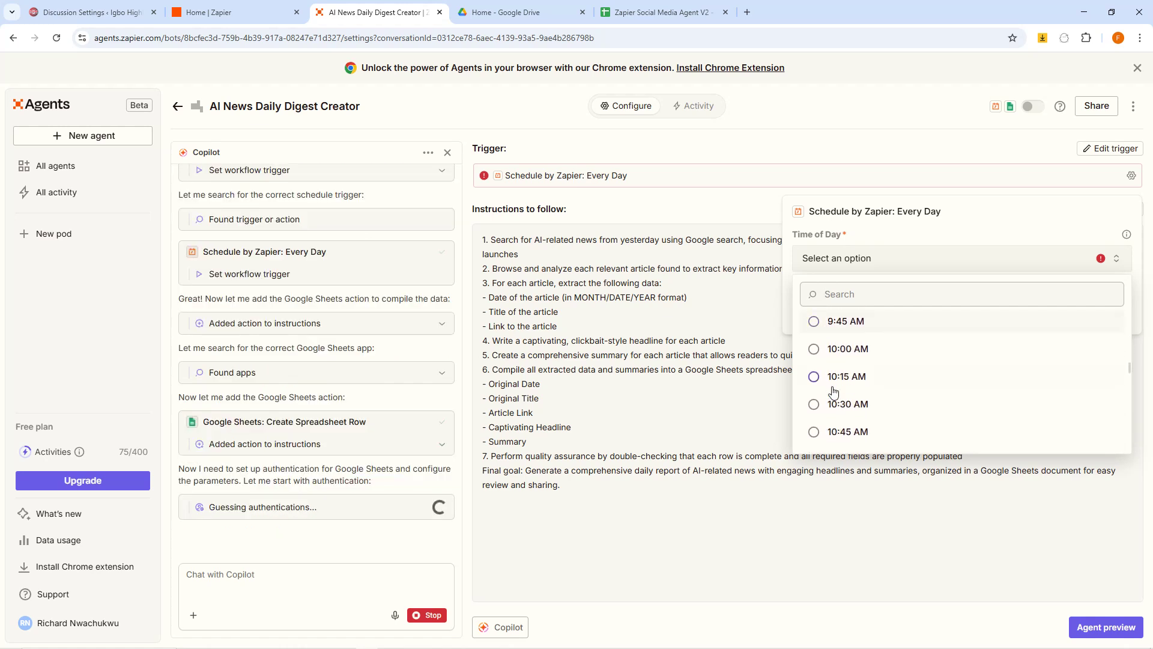
{"action": "left_click", "coordinate": [848, 350]}
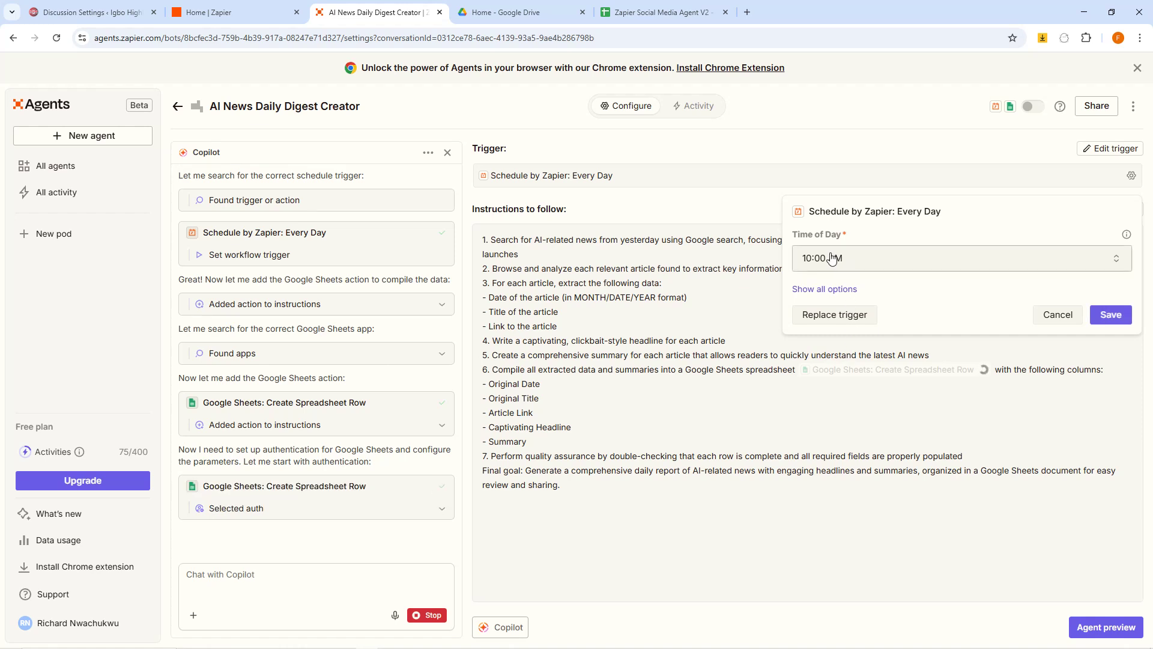
{"action": "left_click", "coordinate": [1110, 314]}
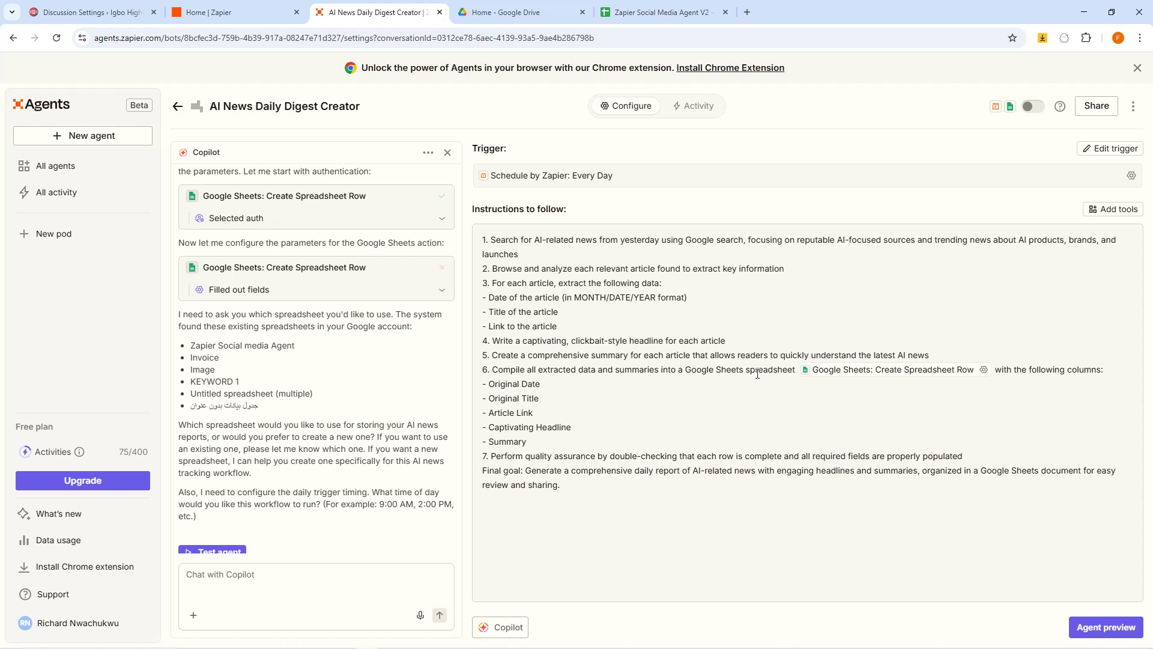
Move the Google Sheets: Create Spreadsheet Row action out of instruction 6 onto its own line below instruction 7.
{"action": "left_click_drag", "start_coordinate": [914, 374], "coordinate": [1035, 454]}
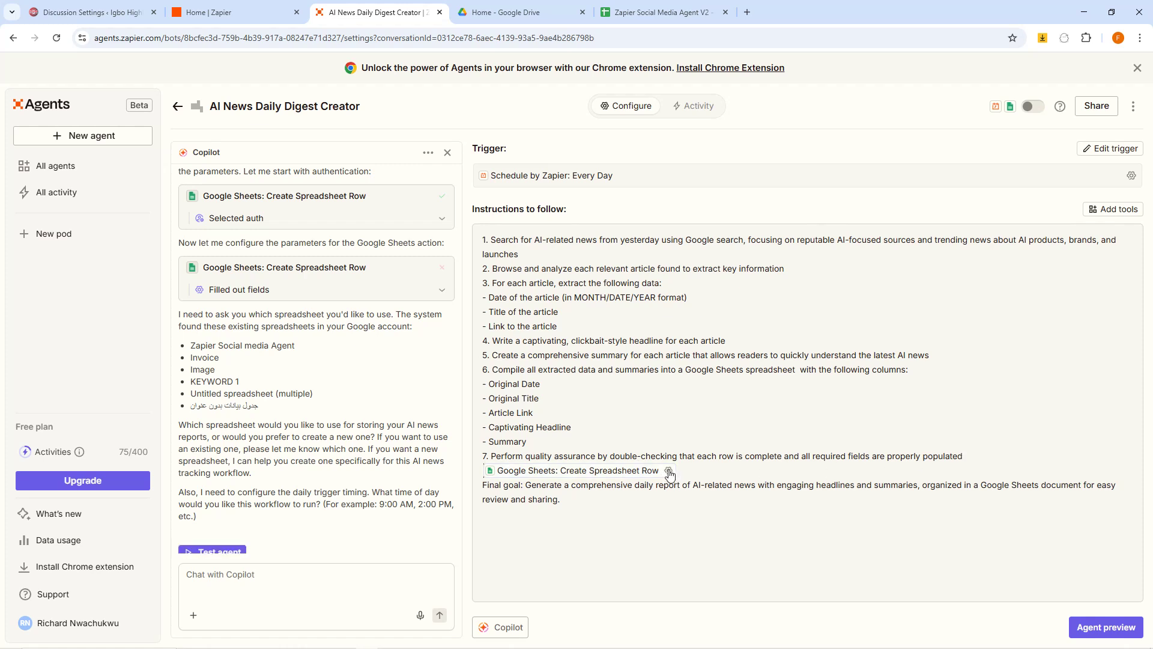
{"action": "left_click", "coordinate": [661, 12]}
{"action": "left_click", "coordinate": [382, 6]}
{"action": "left_click", "coordinate": [668, 472]}
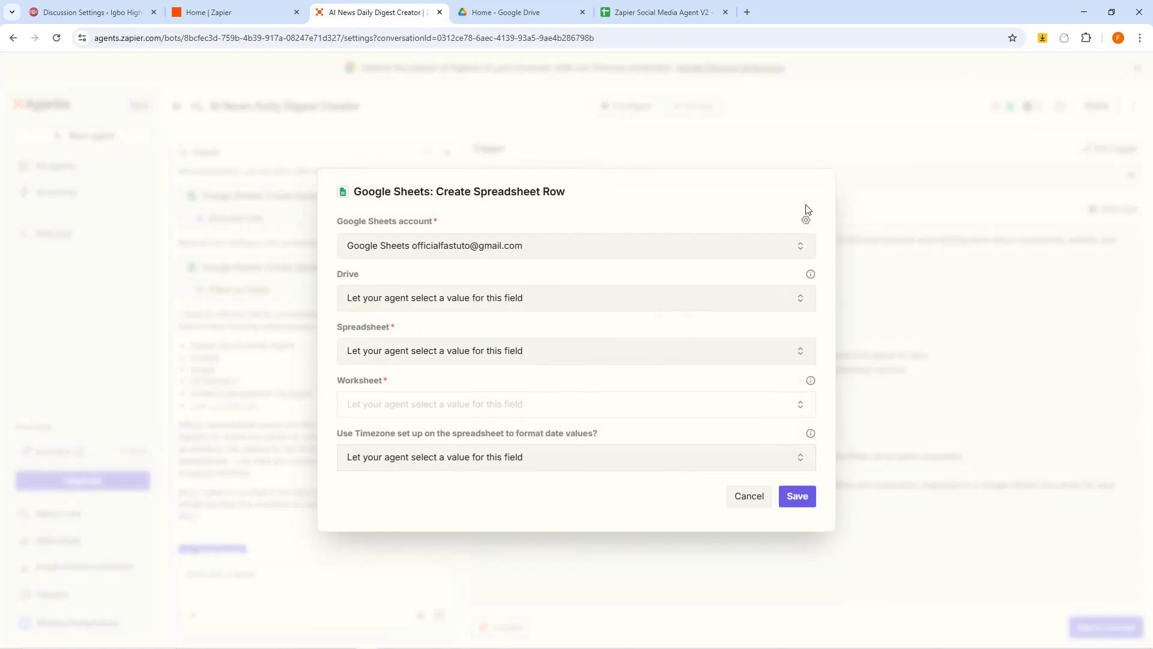
{"action": "left_click", "coordinate": [749, 496]}
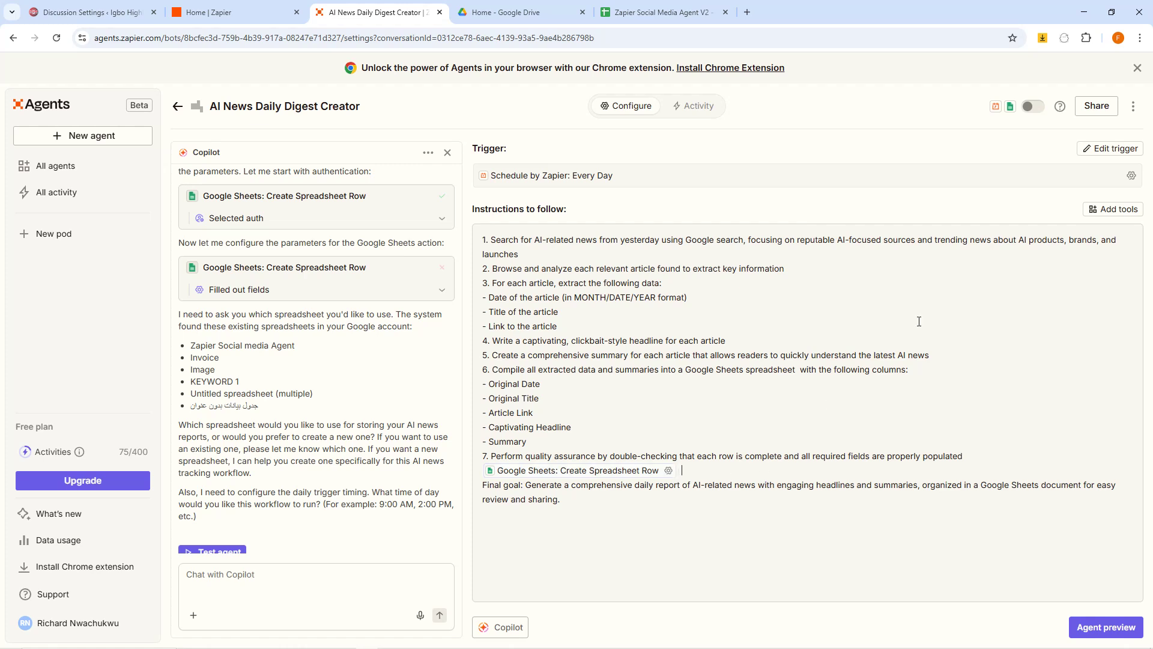
Browse the Google Sheets tools that can be added to the agent and view the Create Spreadsheet Row settings.
{"action": "left_click", "coordinate": [1118, 210]}
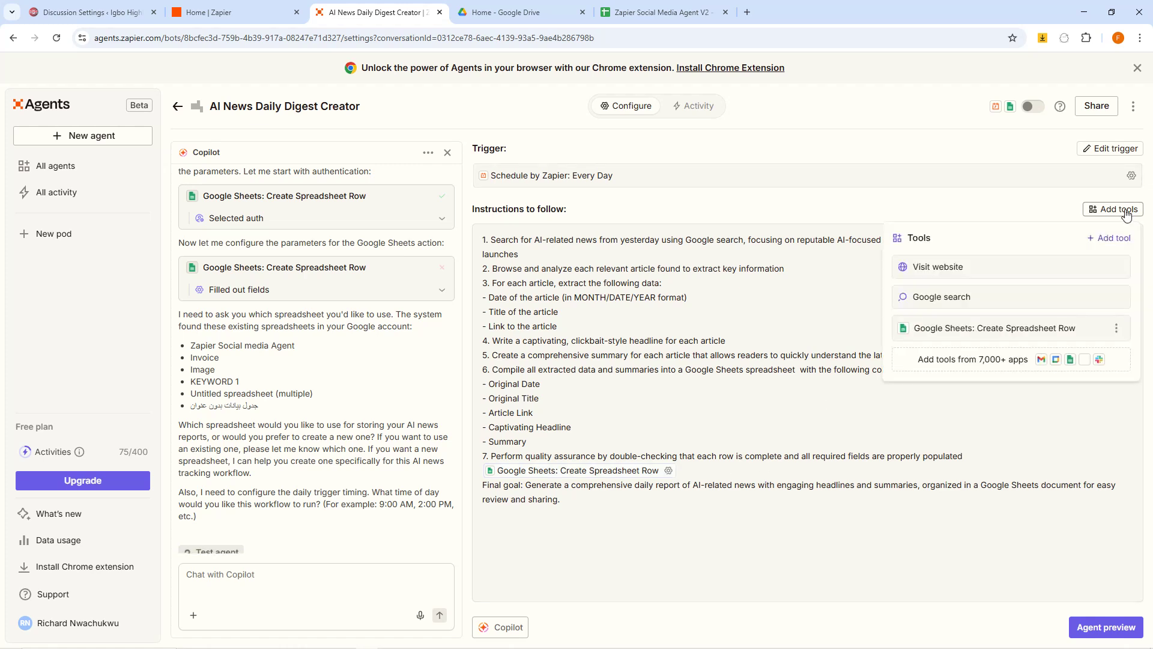
{"action": "left_click", "coordinate": [973, 361]}
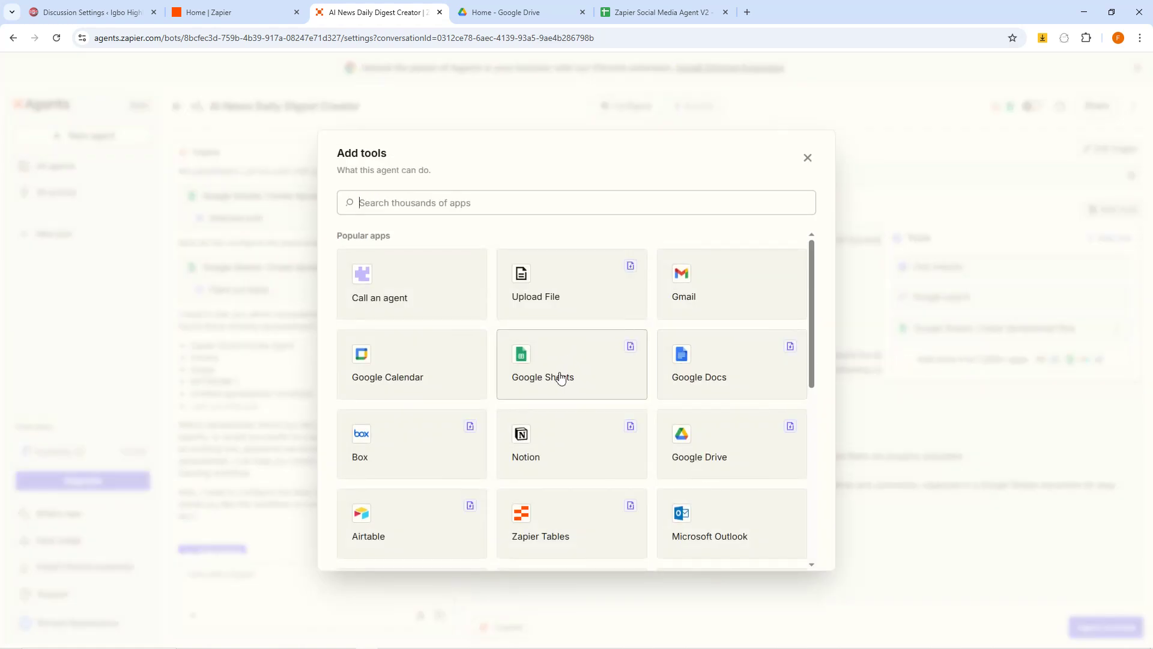
{"action": "left_click", "coordinate": [555, 375]}
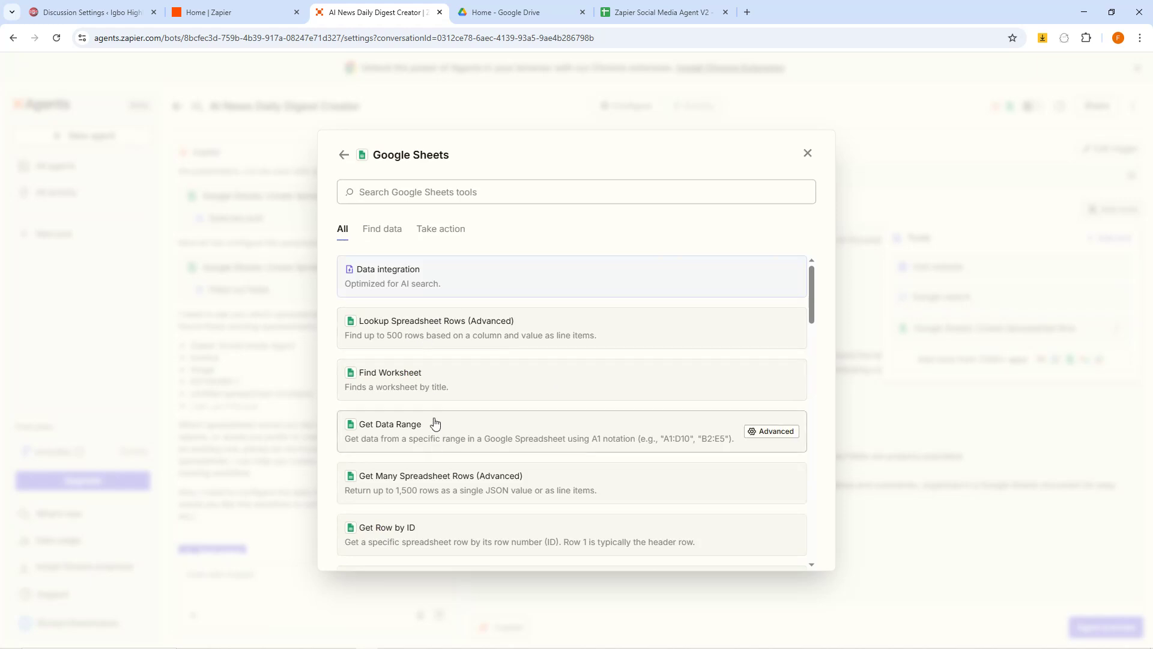
{"action": "scroll", "coordinate": [435, 423], "scroll_direction": "down", "scroll_amount": 3}
{"action": "scroll", "coordinate": [435, 423], "scroll_direction": "down", "scroll_amount": 3}
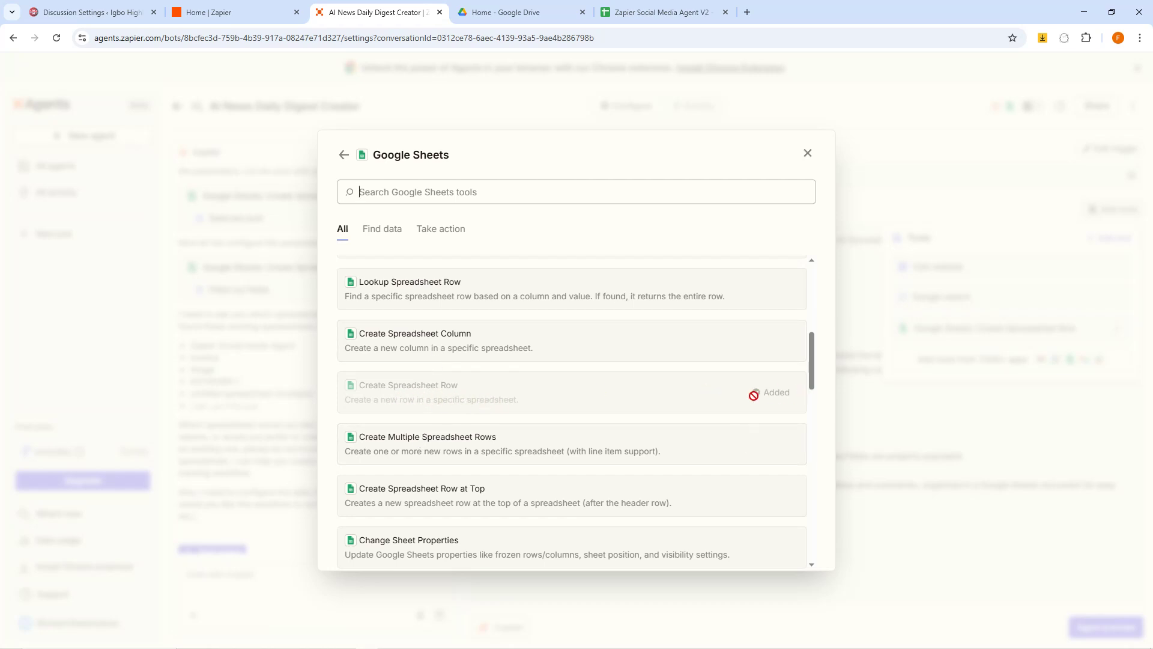
{"action": "left_click", "coordinate": [809, 154]}
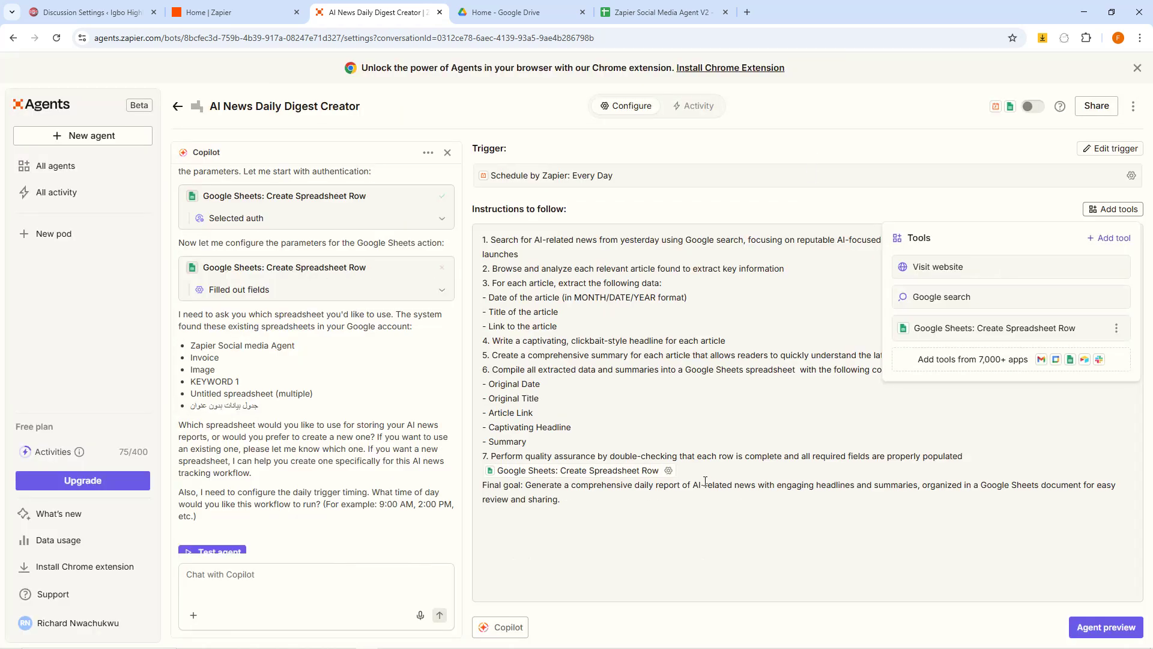
{"action": "left_click", "coordinate": [668, 470]}
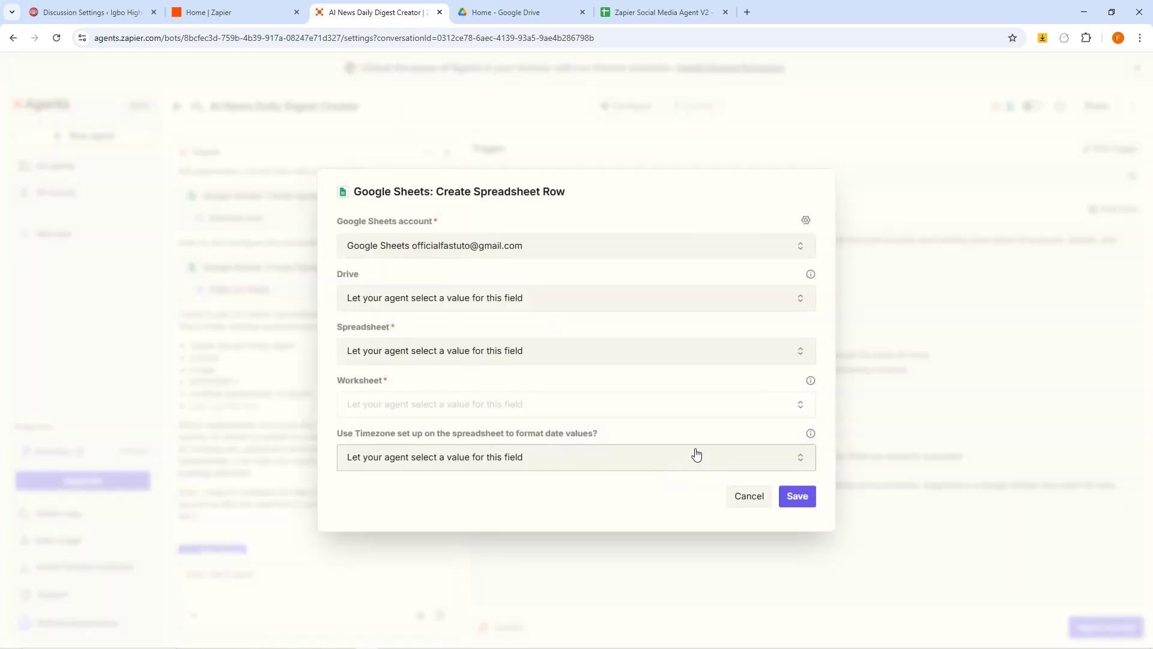
{"action": "left_click", "coordinate": [764, 493]}
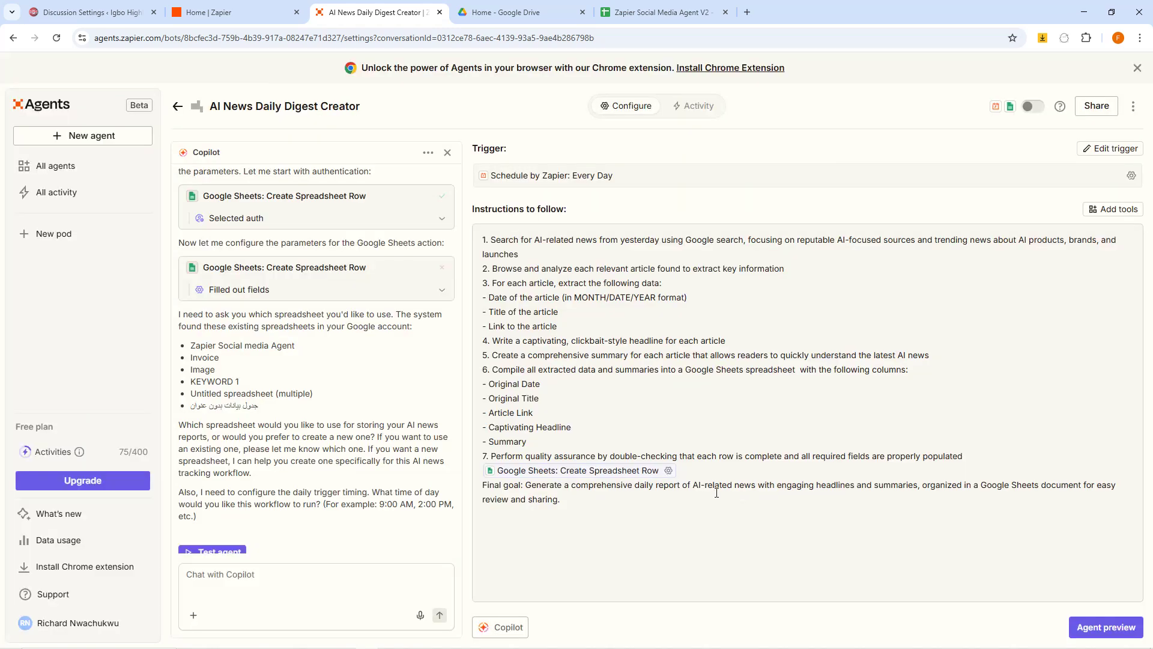
Switch the Create Spreadsheet Row action to the second connected Google Sheets account.
{"action": "right_click", "coordinate": [623, 474]}
{"action": "left_click", "coordinate": [562, 474]}
{"action": "left_click", "coordinate": [668, 473]}
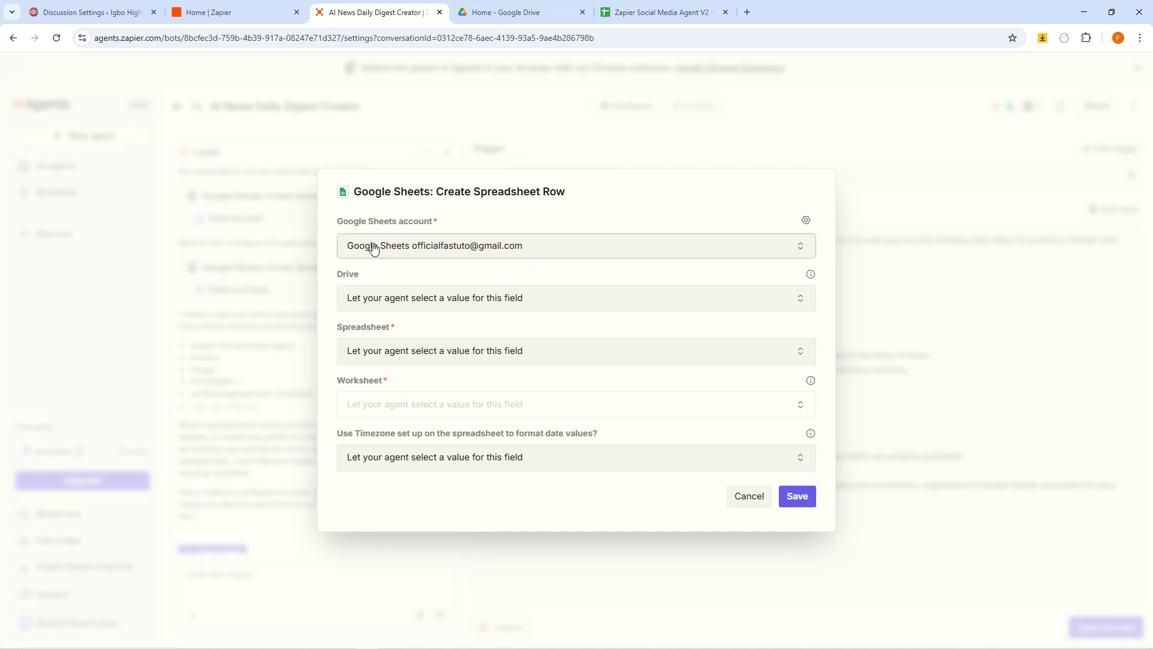
{"action": "left_click", "coordinate": [455, 251]}
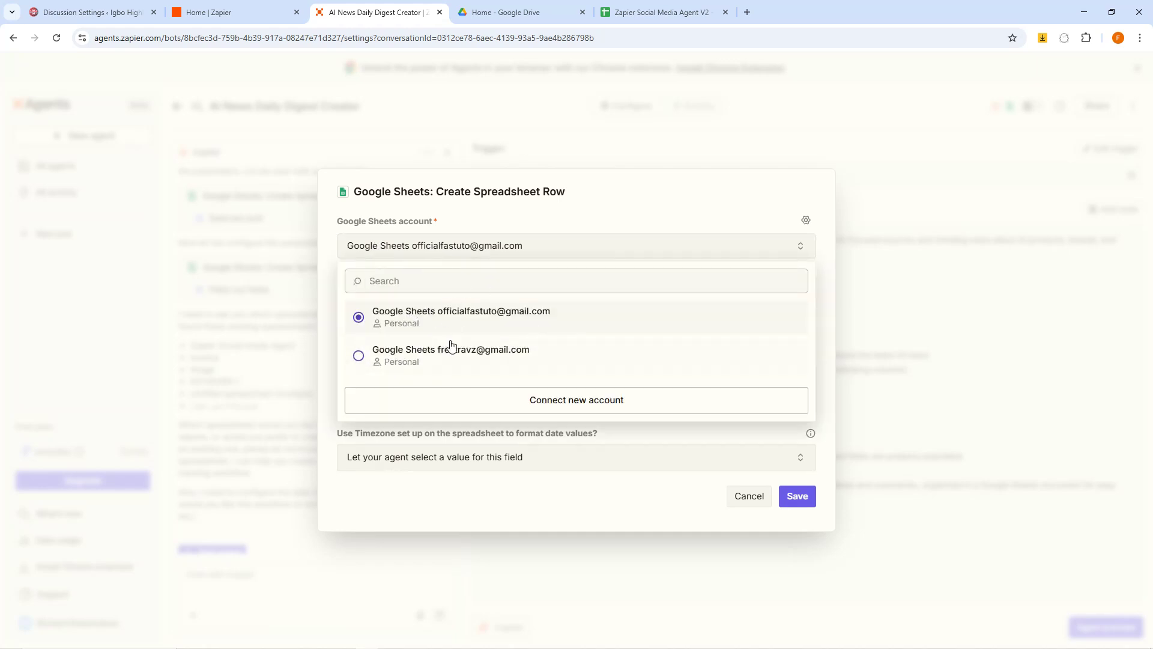
{"action": "left_click", "coordinate": [359, 356]}
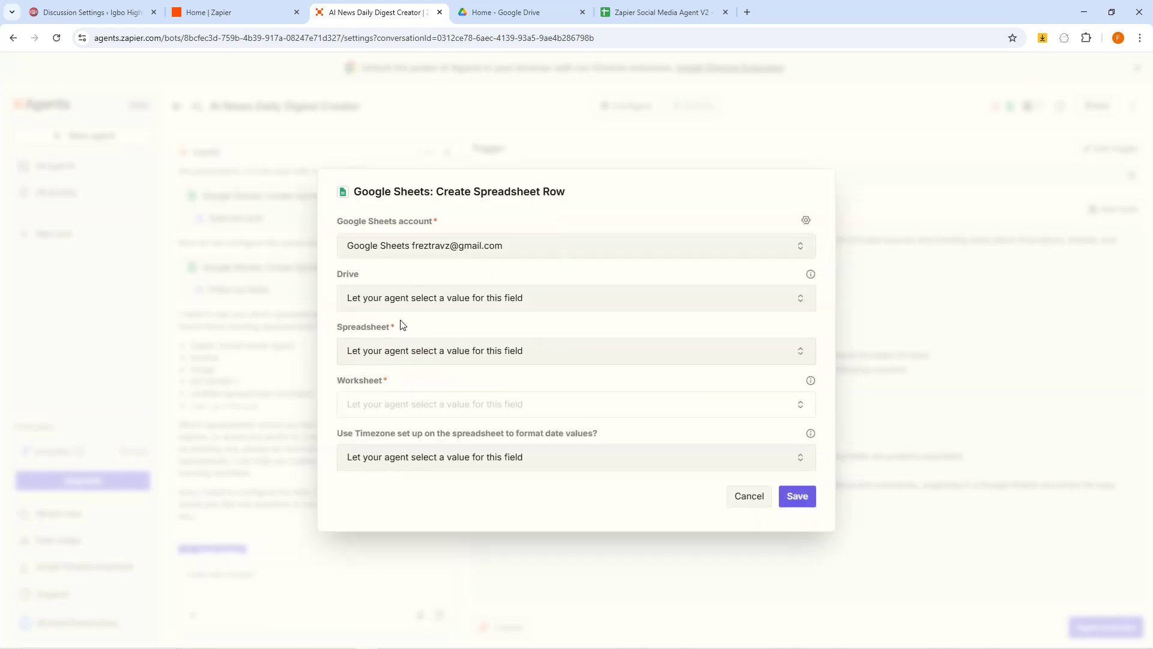
Set the action's Drive to a specific value, My Google Drive.
{"action": "left_click", "coordinate": [388, 299]}
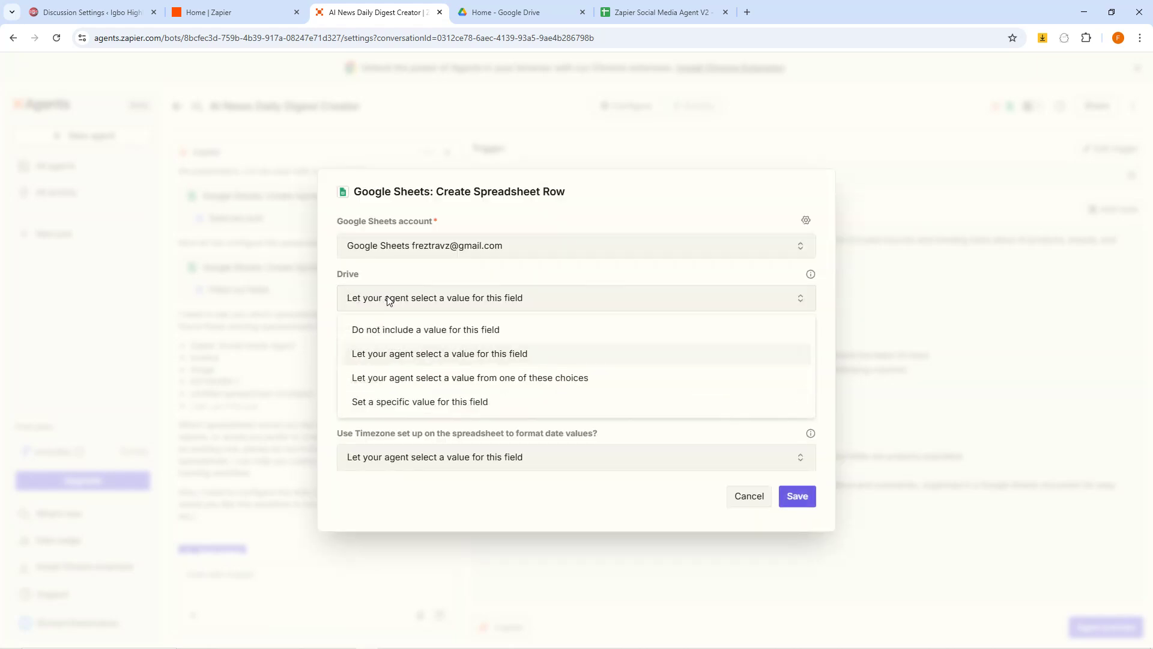
{"action": "left_click", "coordinate": [412, 402]}
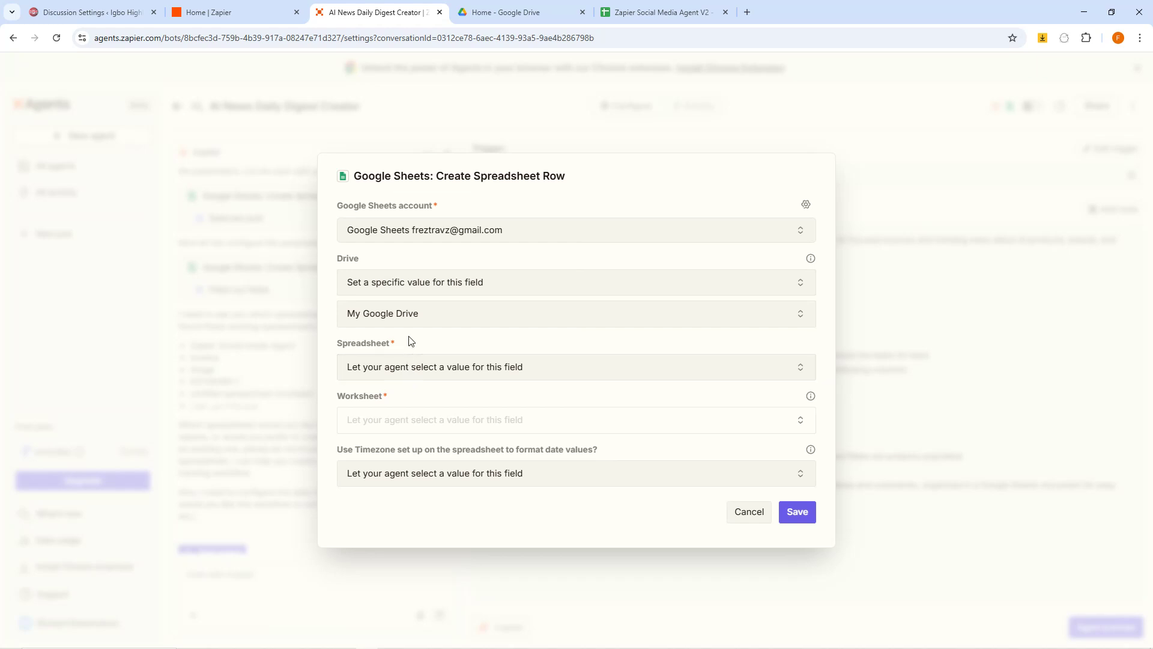
{"action": "left_click", "coordinate": [408, 318]}
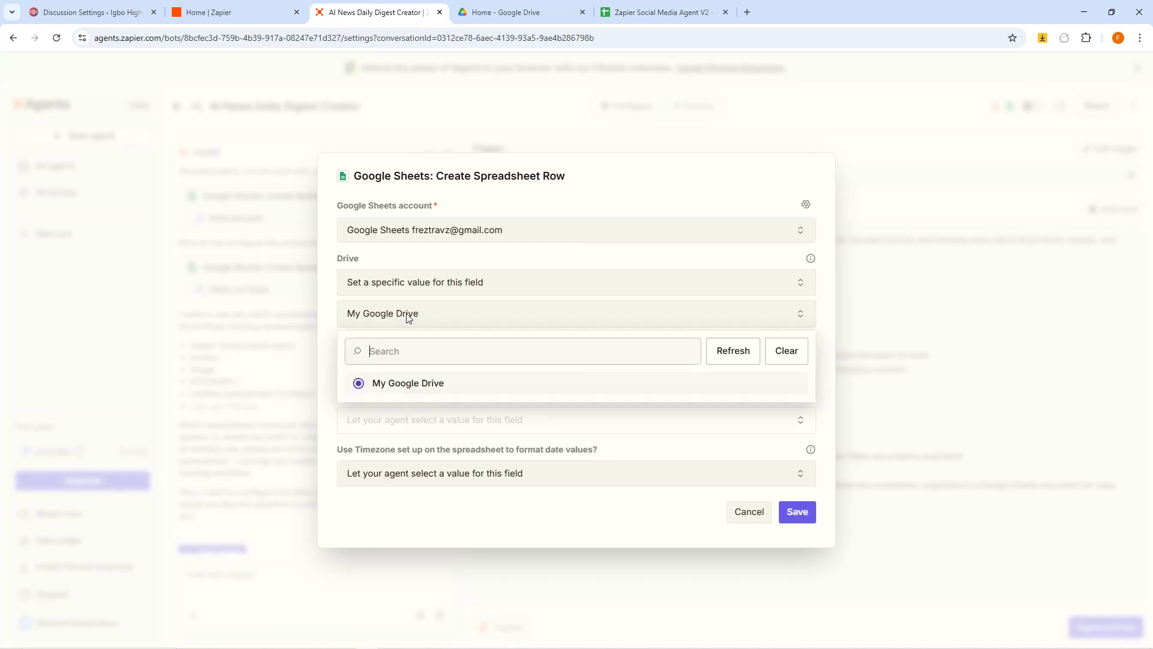
{"action": "left_click", "coordinate": [411, 387]}
Set the action's Spreadsheet to a specific value, Zapier Social Media Agent V2.
{"action": "left_click", "coordinate": [378, 377]}
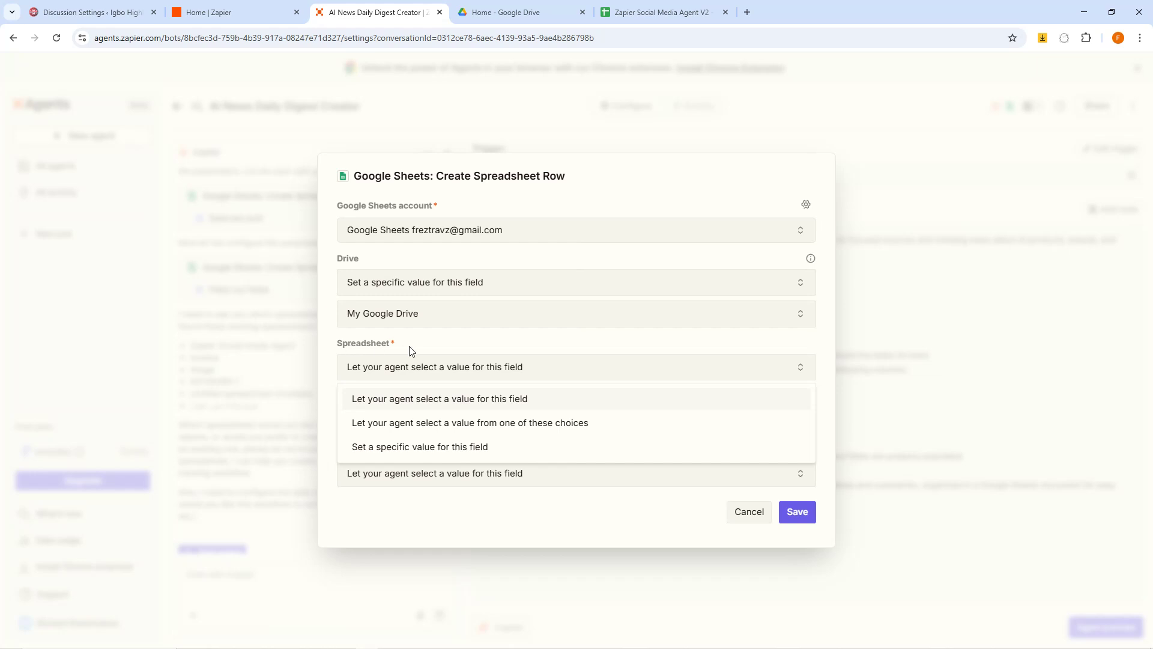
{"action": "left_click", "coordinate": [465, 447]}
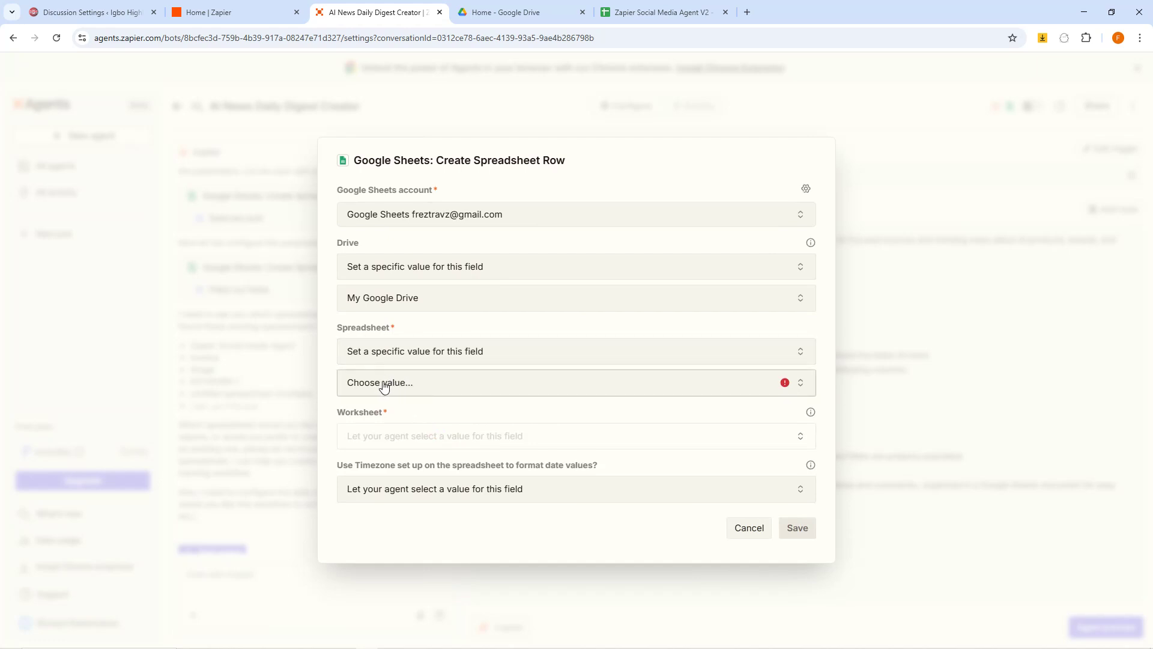
{"action": "left_click", "coordinate": [398, 384]}
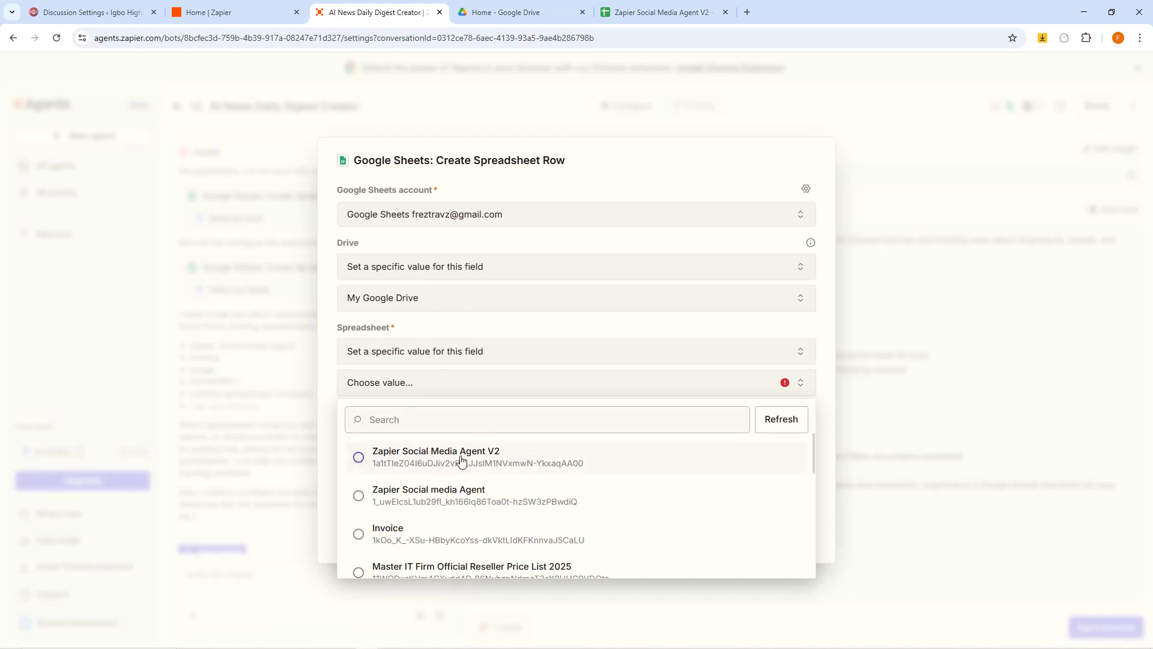
{"action": "left_click", "coordinate": [359, 459]}
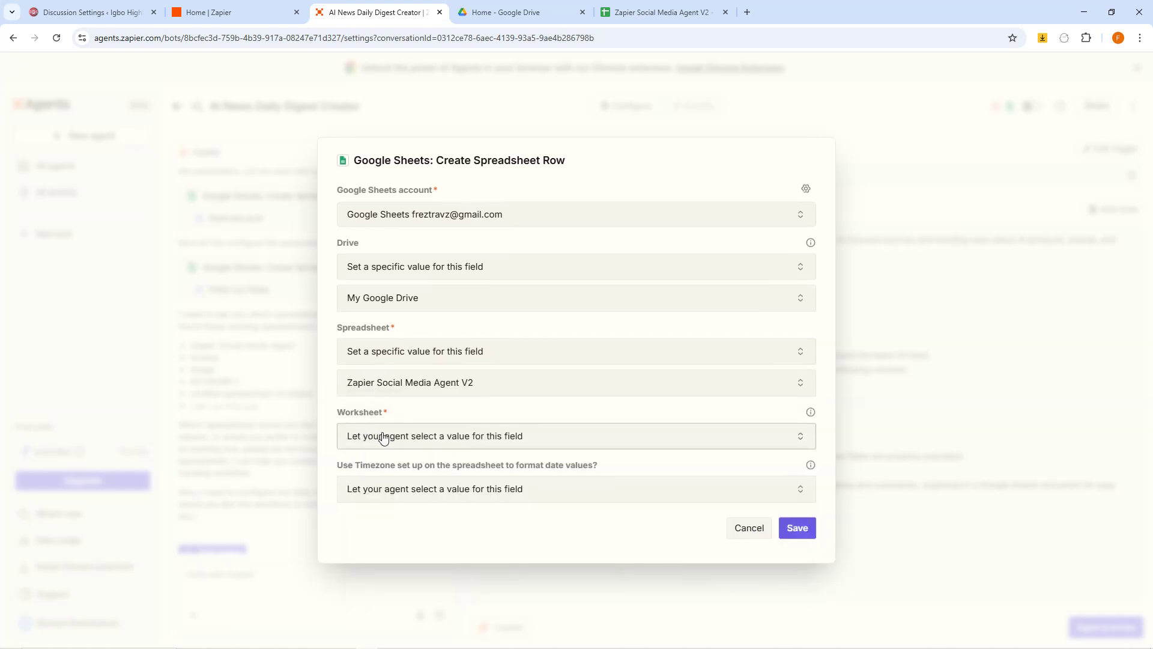
Set the action's Worksheet to a specific value, Sheet1, after checking the target spreadsheet, and refresh the worksheet choices.
{"action": "left_click", "coordinate": [691, 7]}
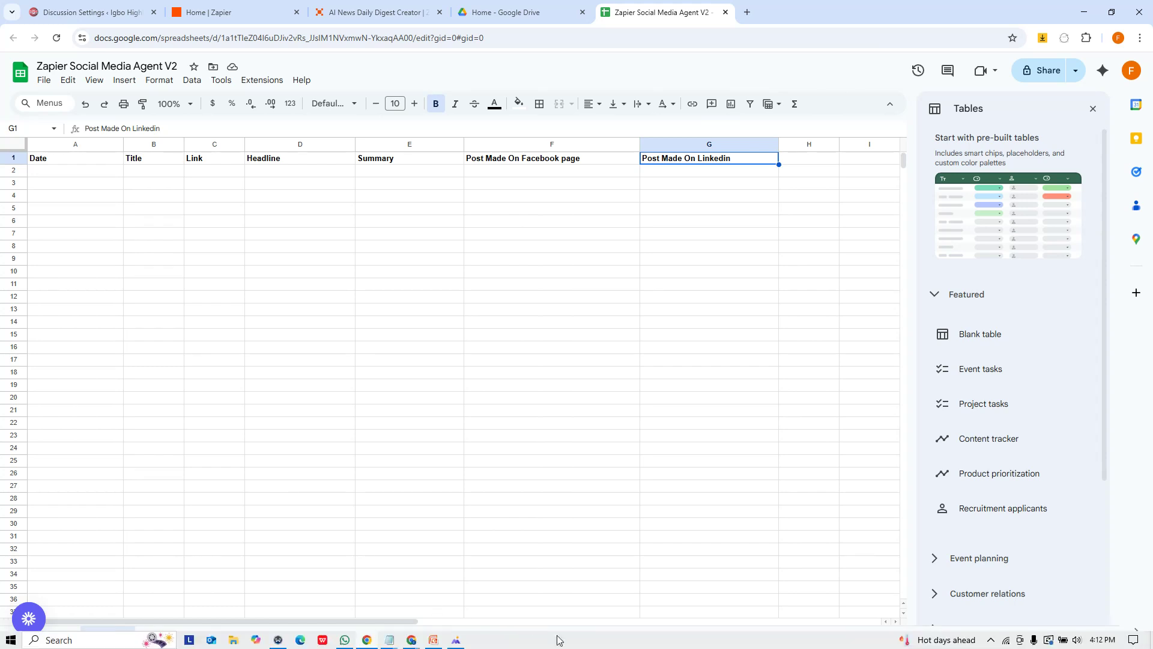
{"action": "left_click", "coordinate": [524, 12]}
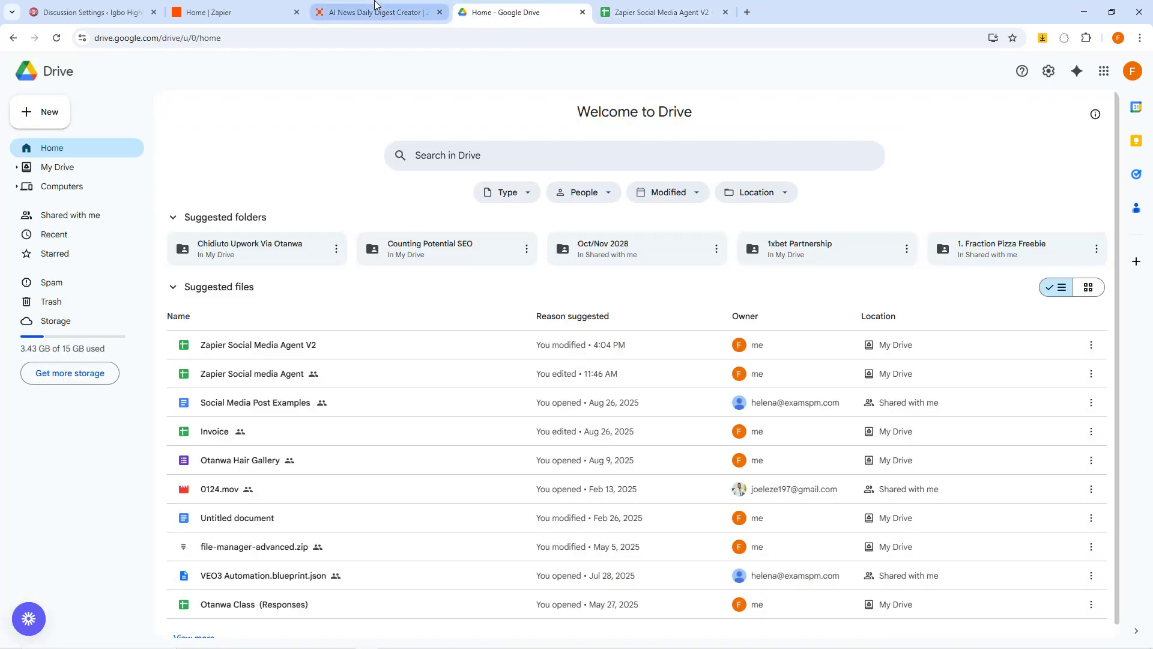
{"action": "left_click", "coordinate": [372, 12]}
{"action": "left_click", "coordinate": [394, 425]}
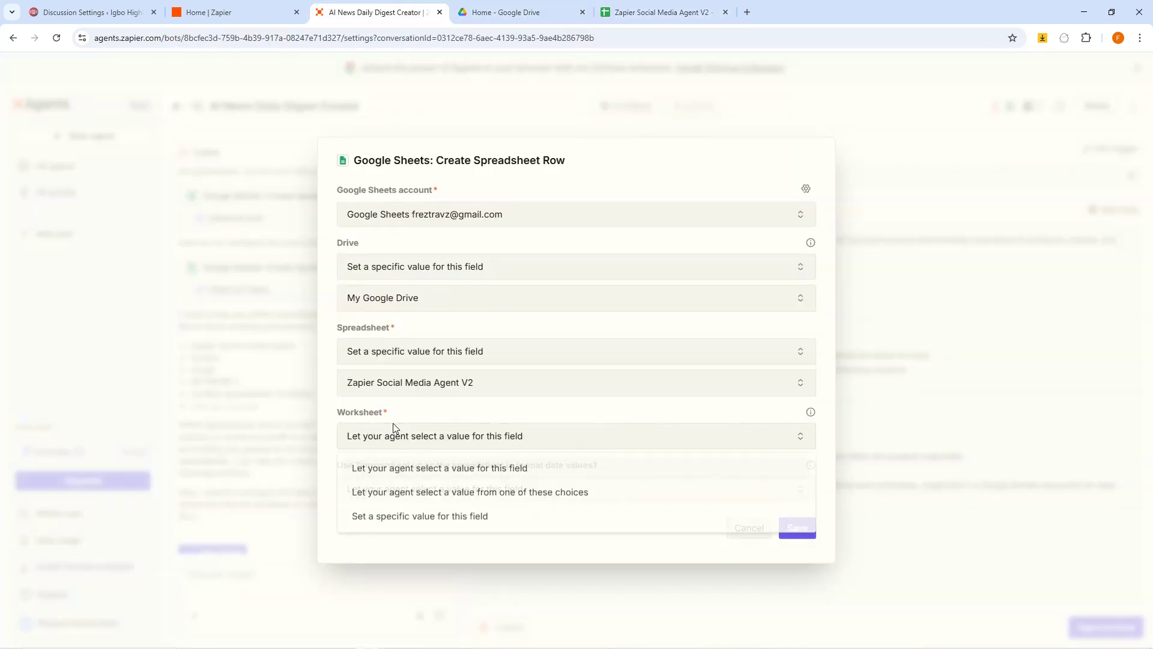
{"action": "left_click", "coordinate": [382, 516]}
{"action": "left_click", "coordinate": [389, 461]}
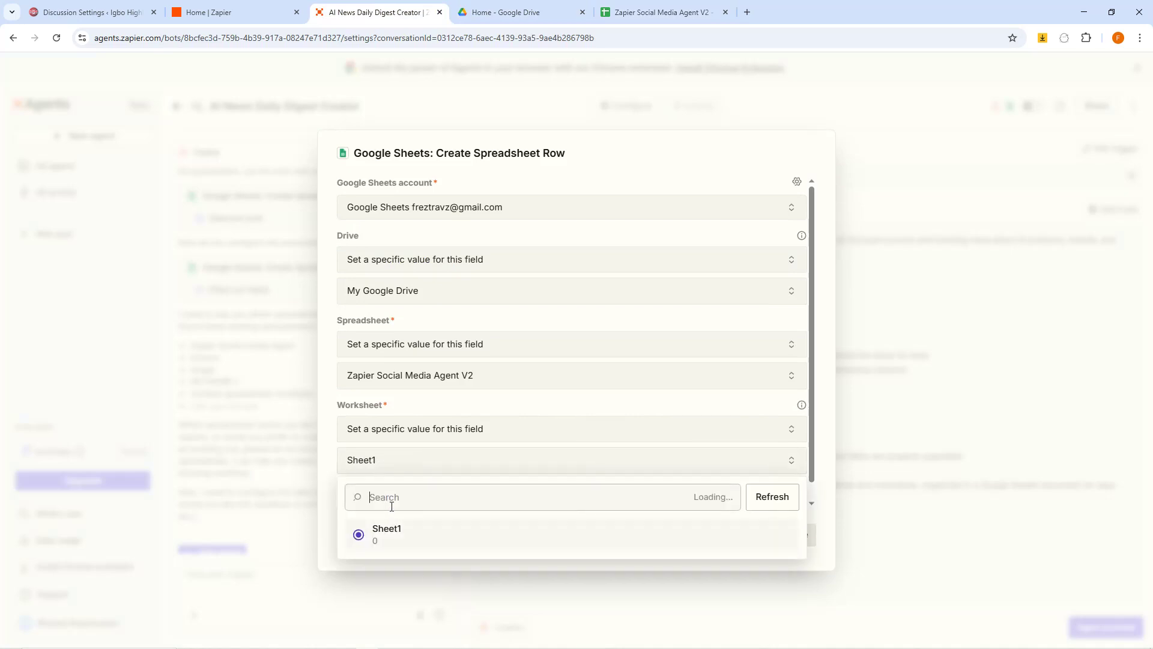
{"action": "left_click", "coordinate": [363, 533]}
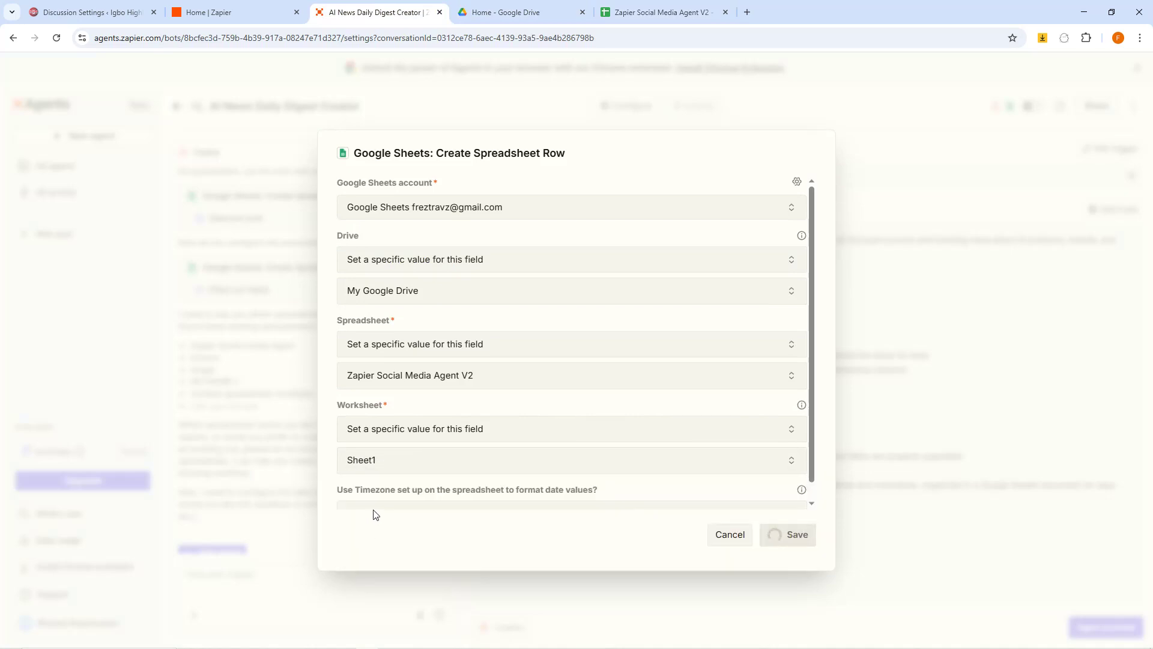
{"action": "left_click", "coordinate": [390, 460]}
{"action": "left_click", "coordinate": [772, 497]}
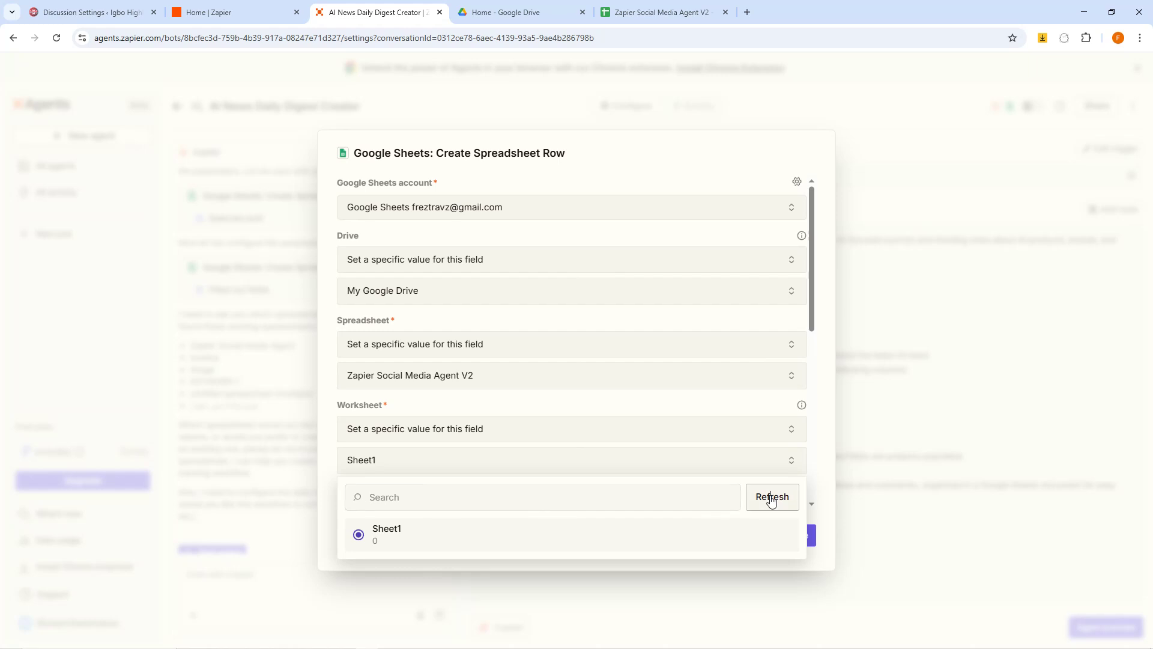
{"action": "left_click", "coordinate": [361, 537]}
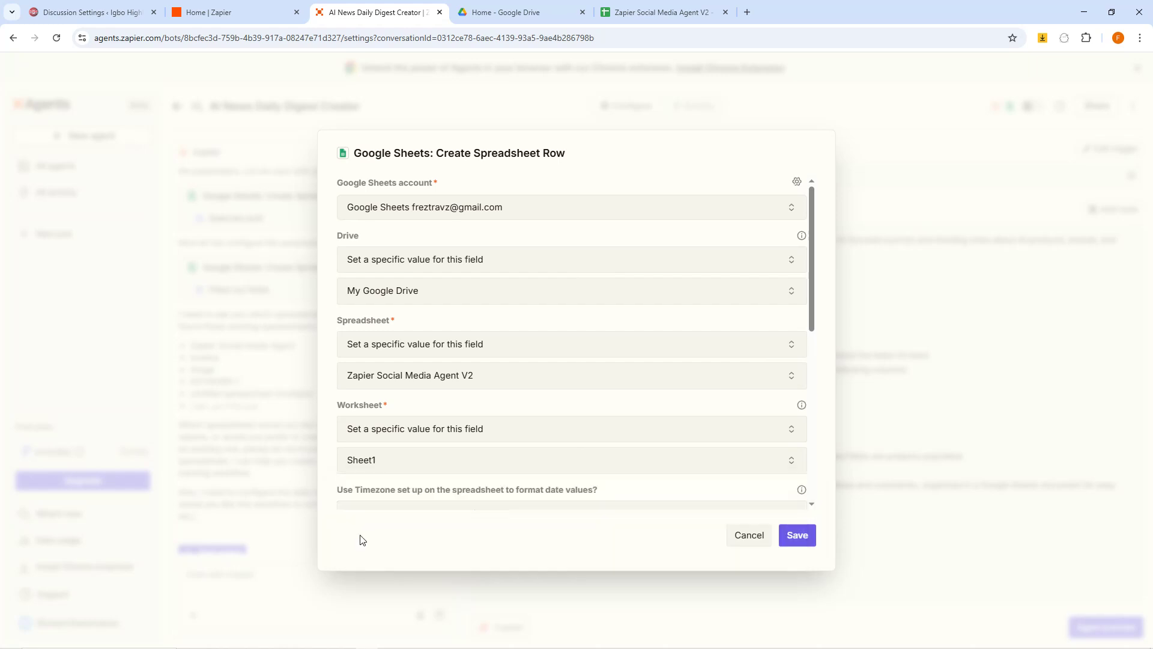
Set the option for using the spreadsheet's timezone to format date values to a specific value, True.
{"action": "scroll", "coordinate": [632, 376], "scroll_direction": "down", "scroll_amount": 4}
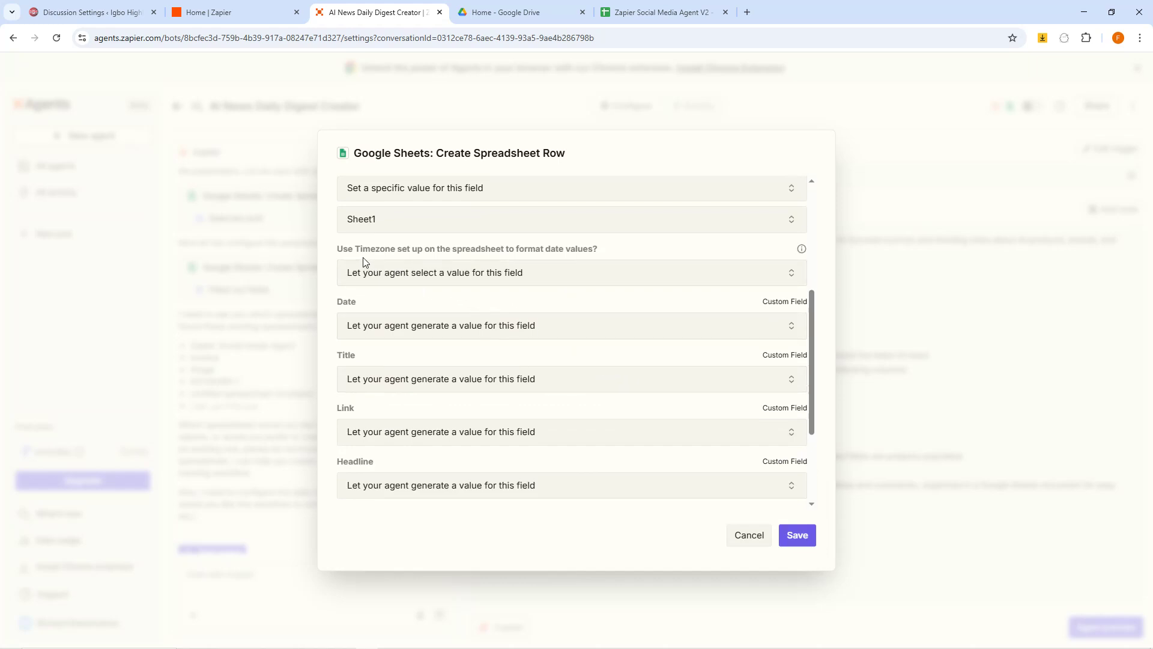
{"action": "left_click", "coordinate": [428, 276]}
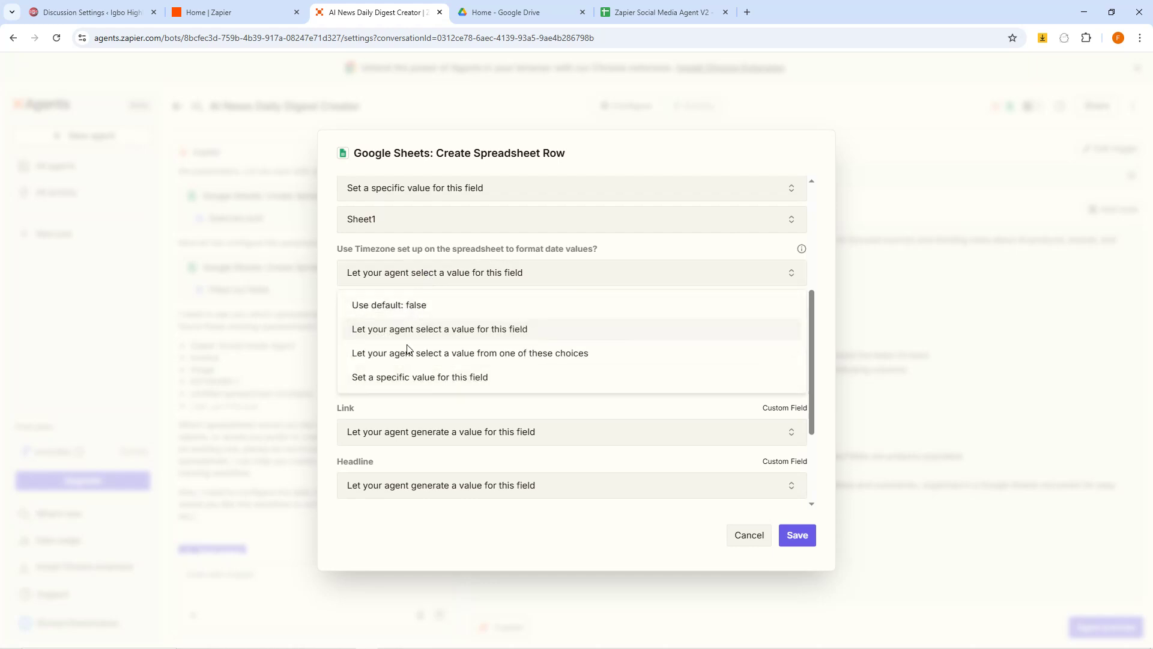
{"action": "left_click", "coordinate": [407, 378]}
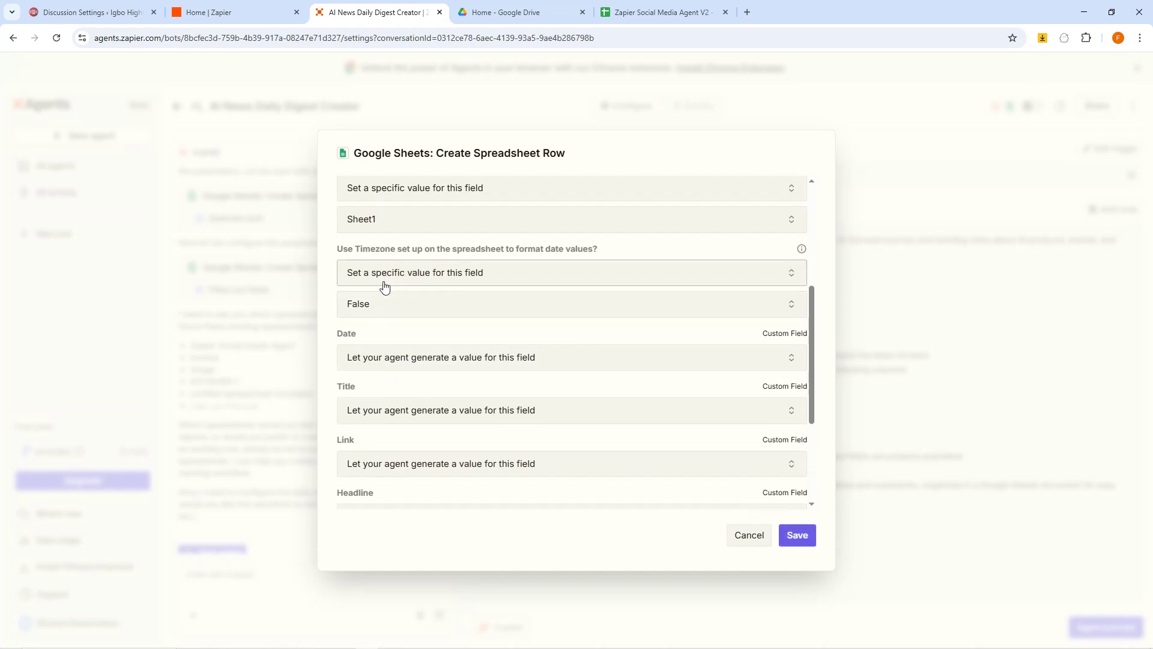
{"action": "left_click", "coordinate": [383, 313]}
{"action": "left_click", "coordinate": [363, 399]}
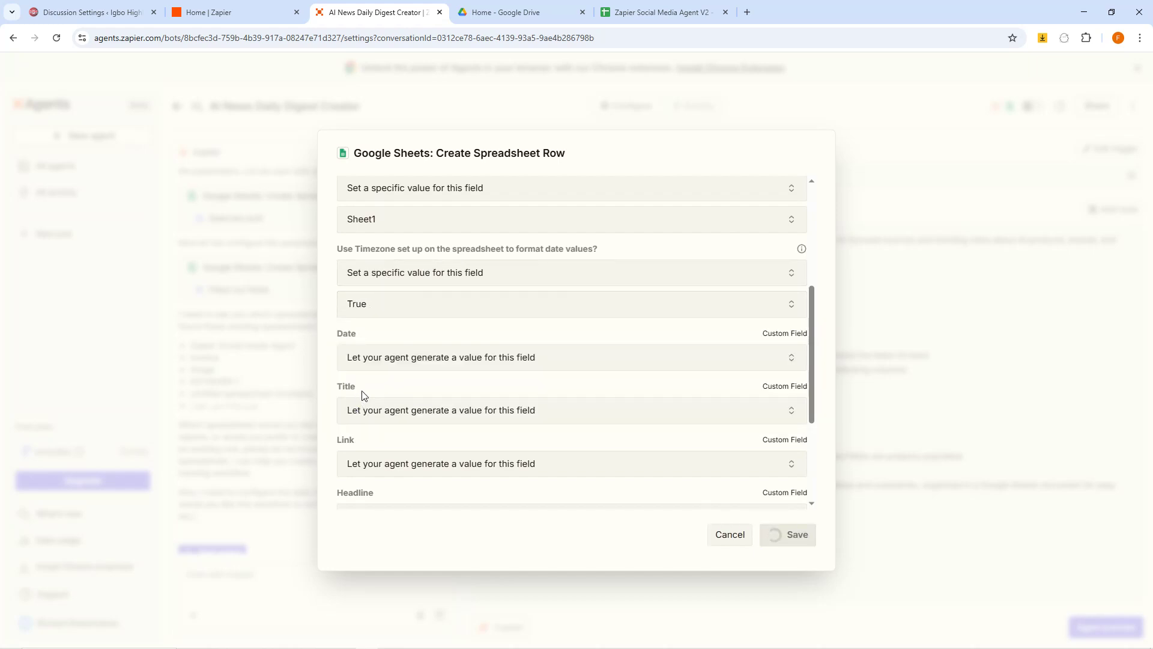
Set the spreadsheet timezone option to use its default, false, and save the Create Spreadsheet Row settings.
{"action": "left_click", "coordinate": [397, 280]}
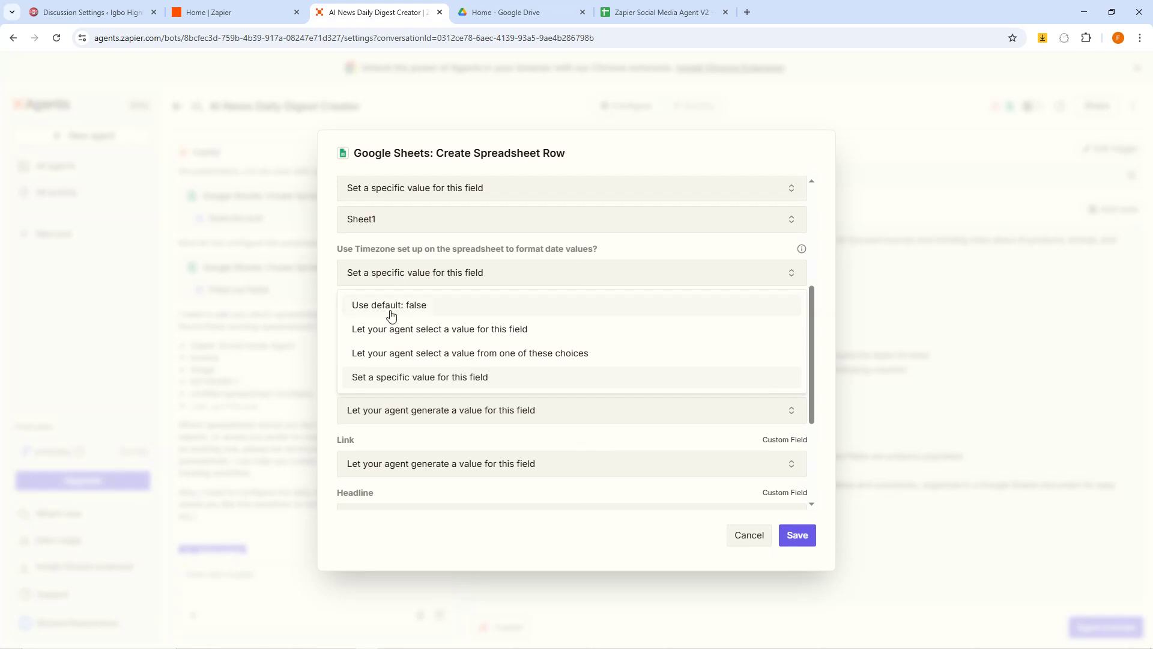
{"action": "left_click", "coordinate": [391, 277]}
{"action": "left_click", "coordinate": [391, 275]}
{"action": "left_click", "coordinate": [384, 305]}
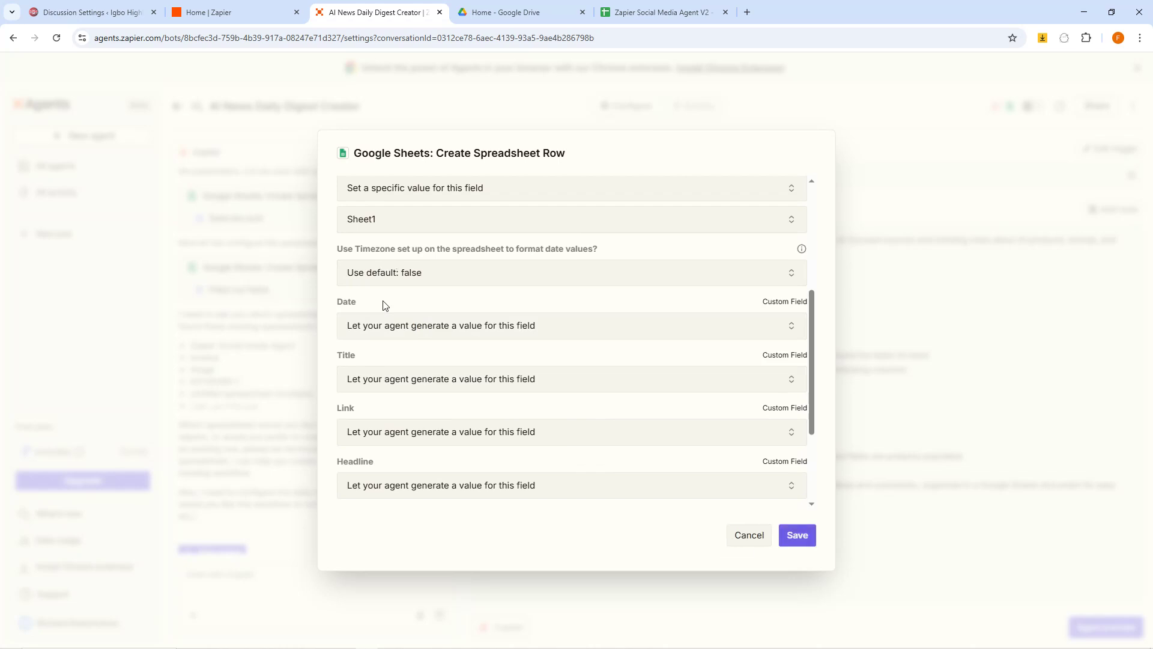
{"action": "scroll", "coordinate": [417, 373], "scroll_direction": "down", "scroll_amount": 3}
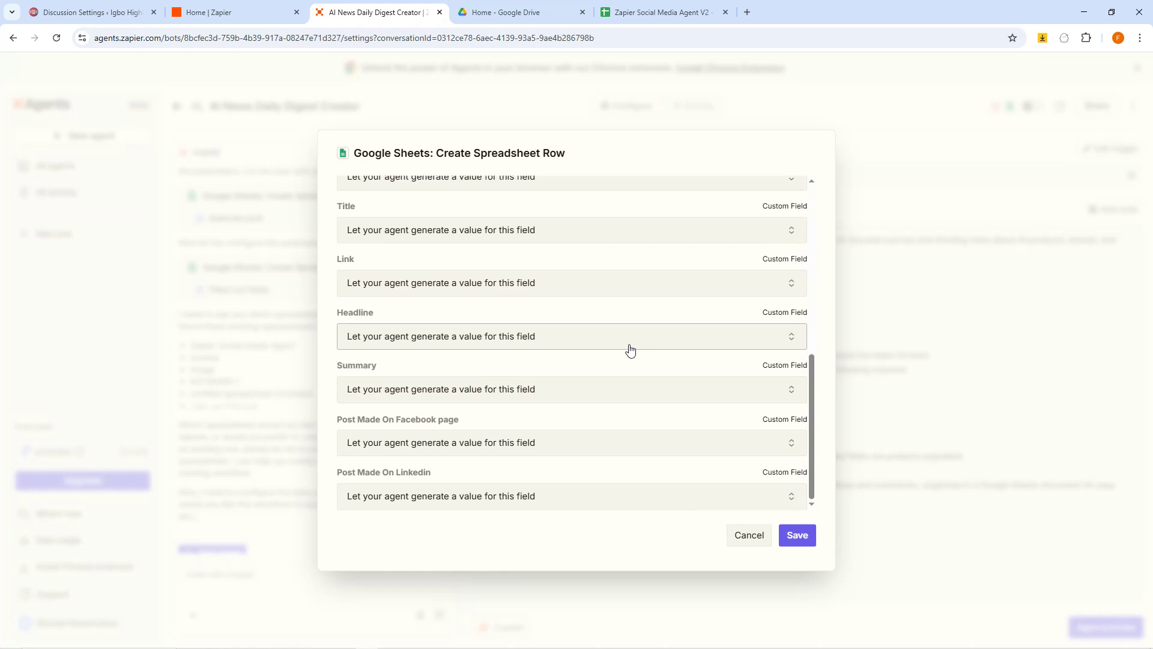
{"action": "scroll", "coordinate": [594, 325], "scroll_direction": "up", "scroll_amount": 5}
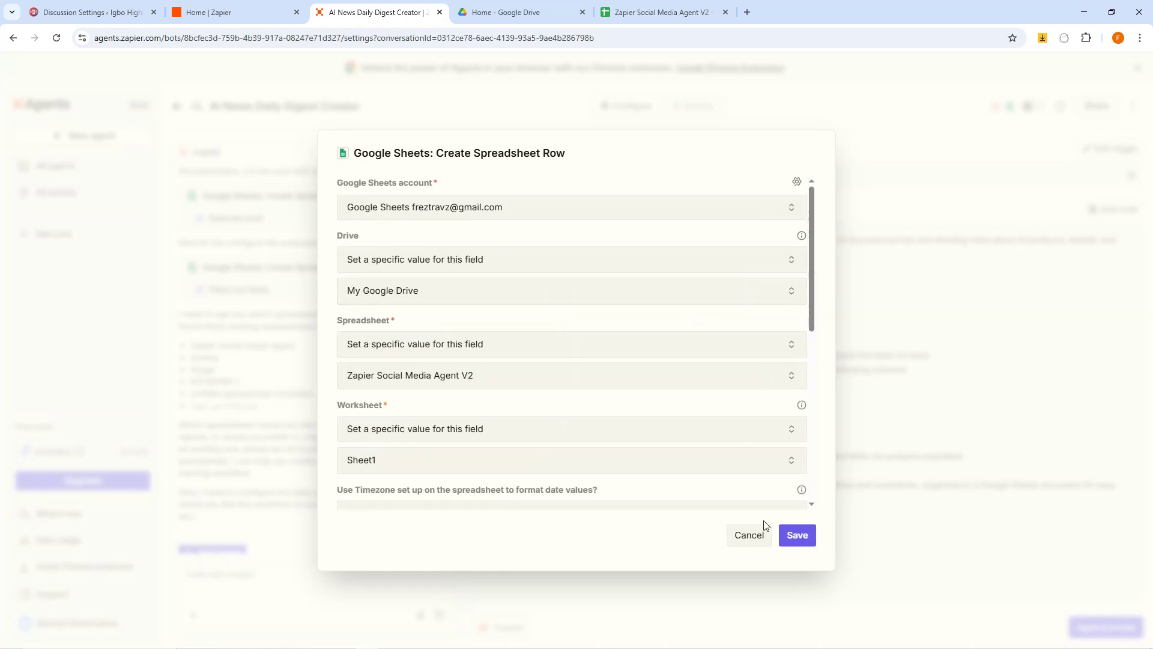
{"action": "left_click", "coordinate": [799, 537]}
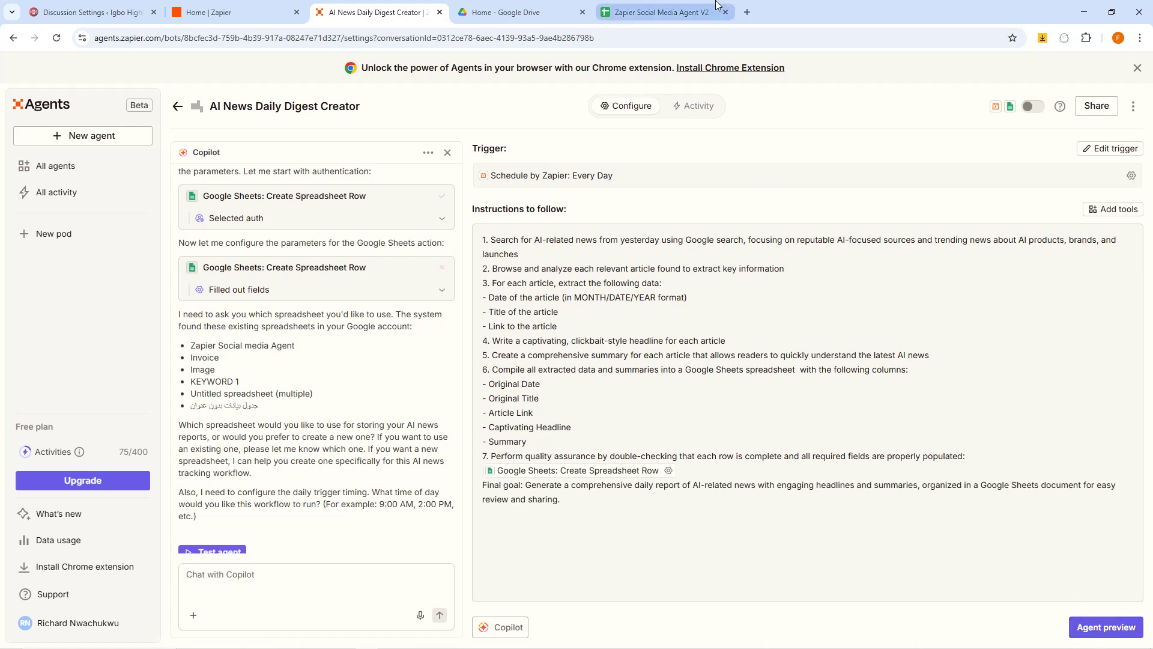
Reload the Zapier Social Media Agent V2 spreadsheet to check its column headers, and start a test run of the agent.
{"action": "left_click", "coordinate": [672, 11]}
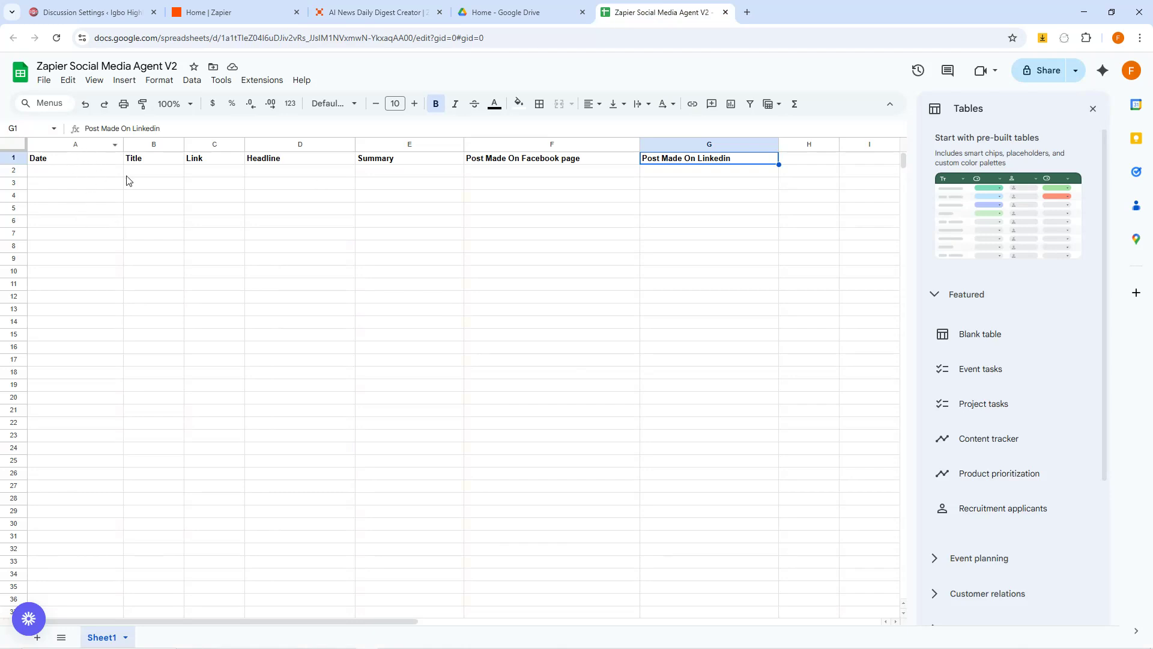
{"action": "key", "text": "F5"}
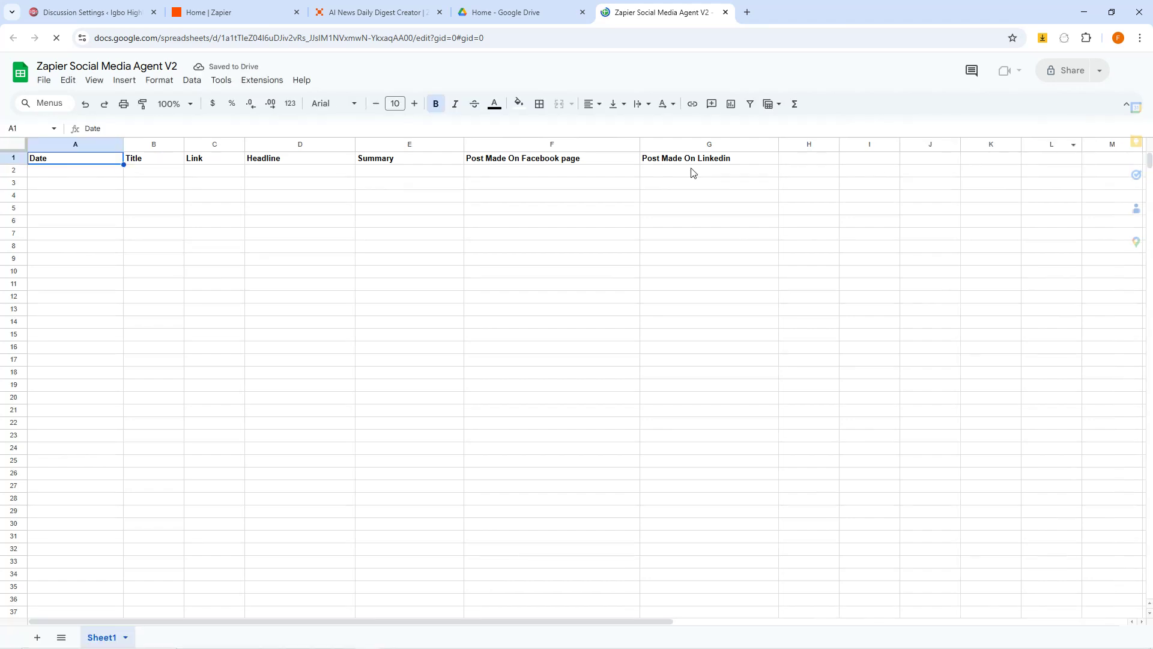
{"action": "left_click", "coordinate": [395, 5]}
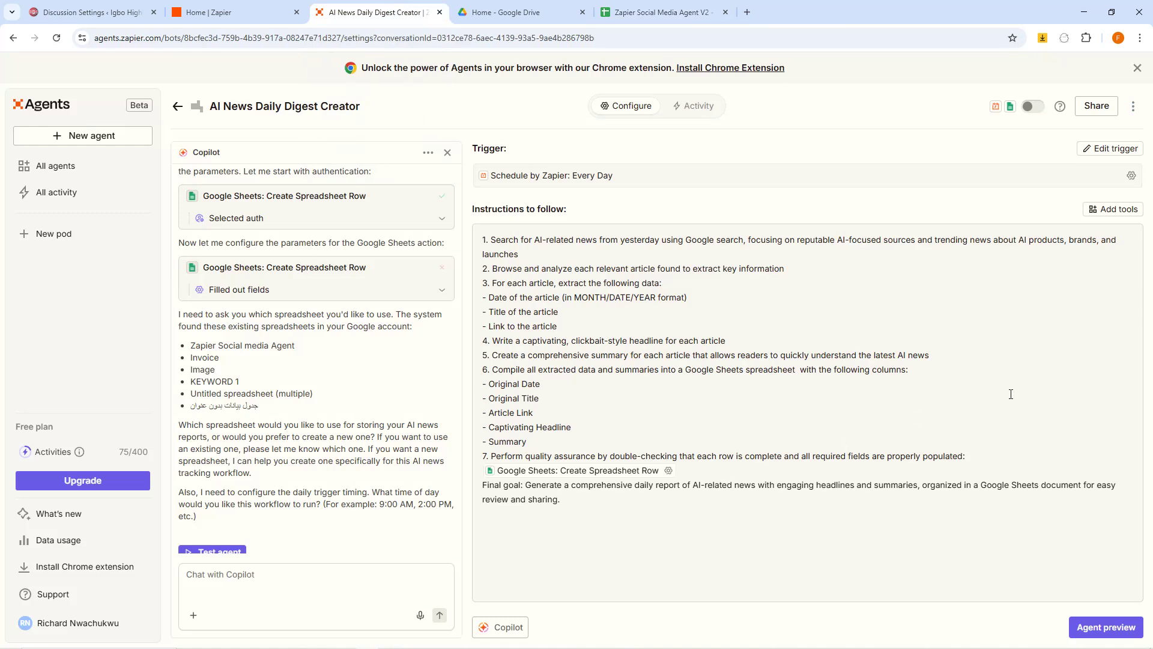
{"action": "left_click", "coordinate": [1100, 631]}
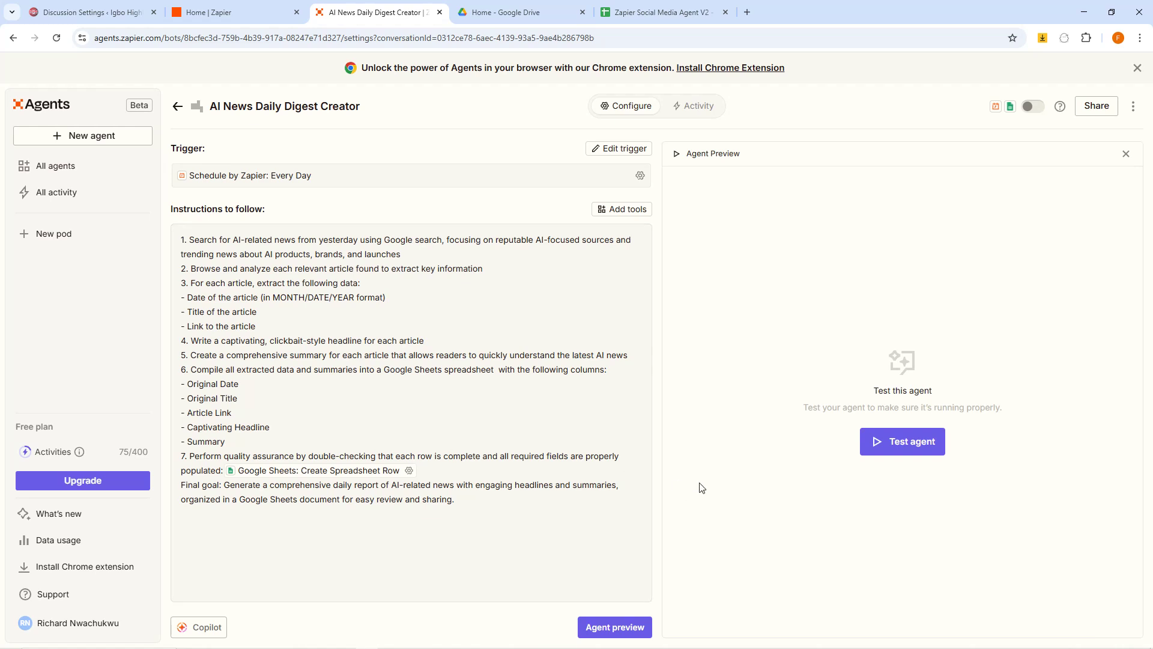
{"action": "left_click", "coordinate": [911, 446]}
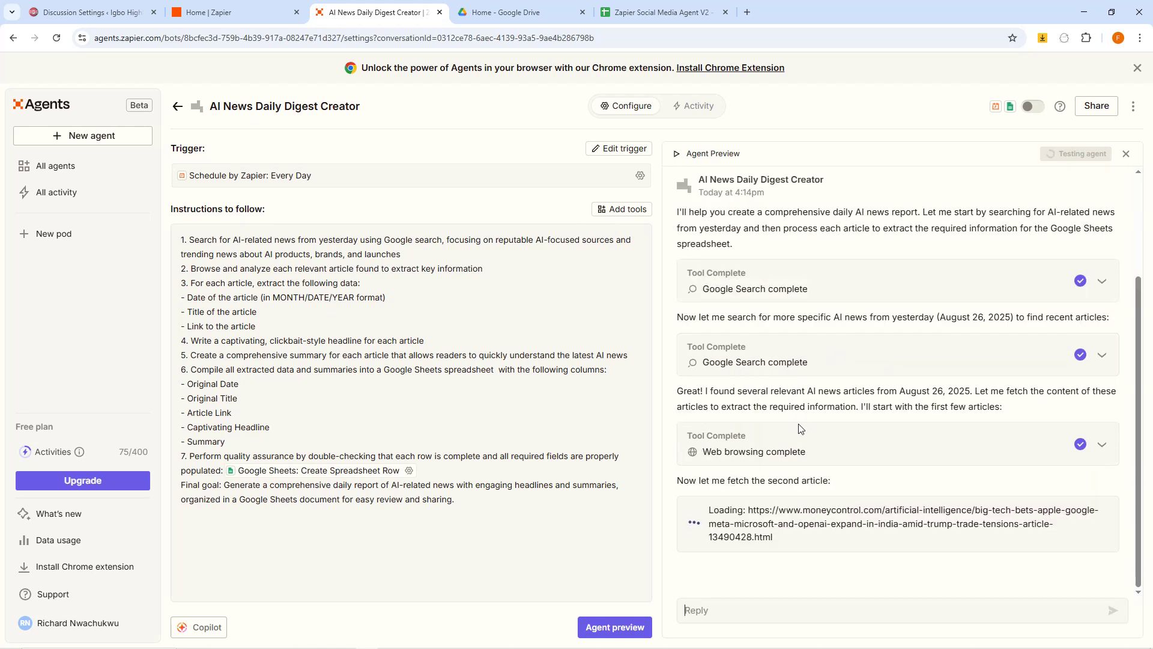
Expand the second Google Search result in the agent's test run and read through the articles it lists.
{"action": "left_click", "coordinate": [1103, 355]}
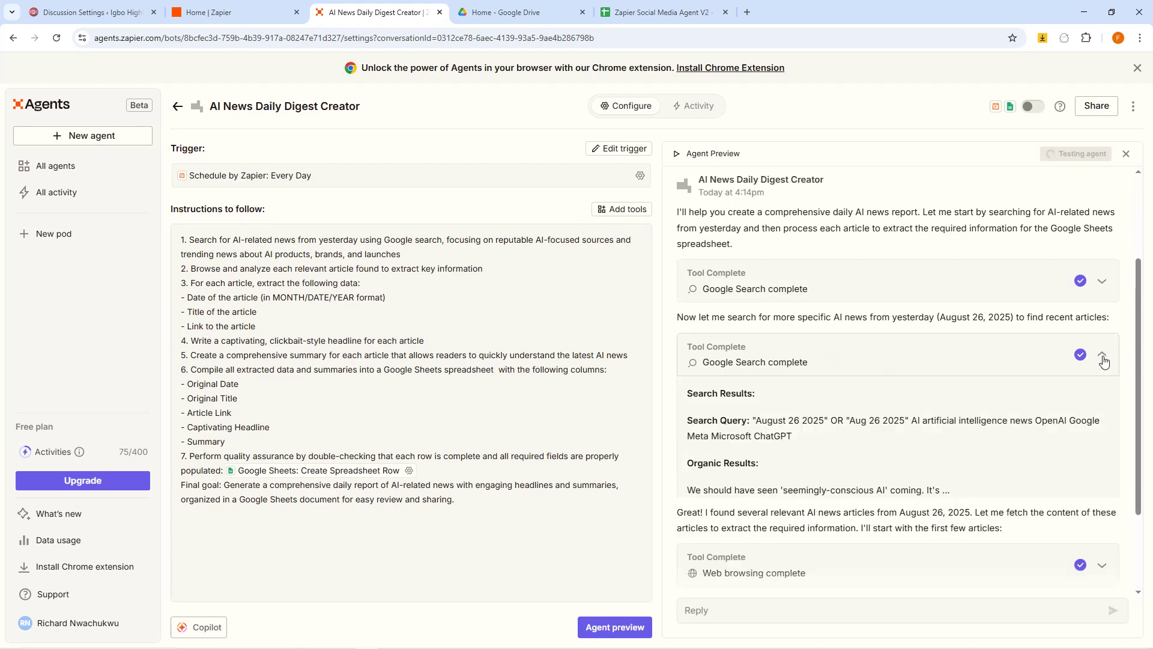
{"action": "scroll", "coordinate": [796, 430], "scroll_direction": "down", "scroll_amount": 3}
{"action": "scroll", "coordinate": [796, 430], "scroll_direction": "down", "scroll_amount": 1}
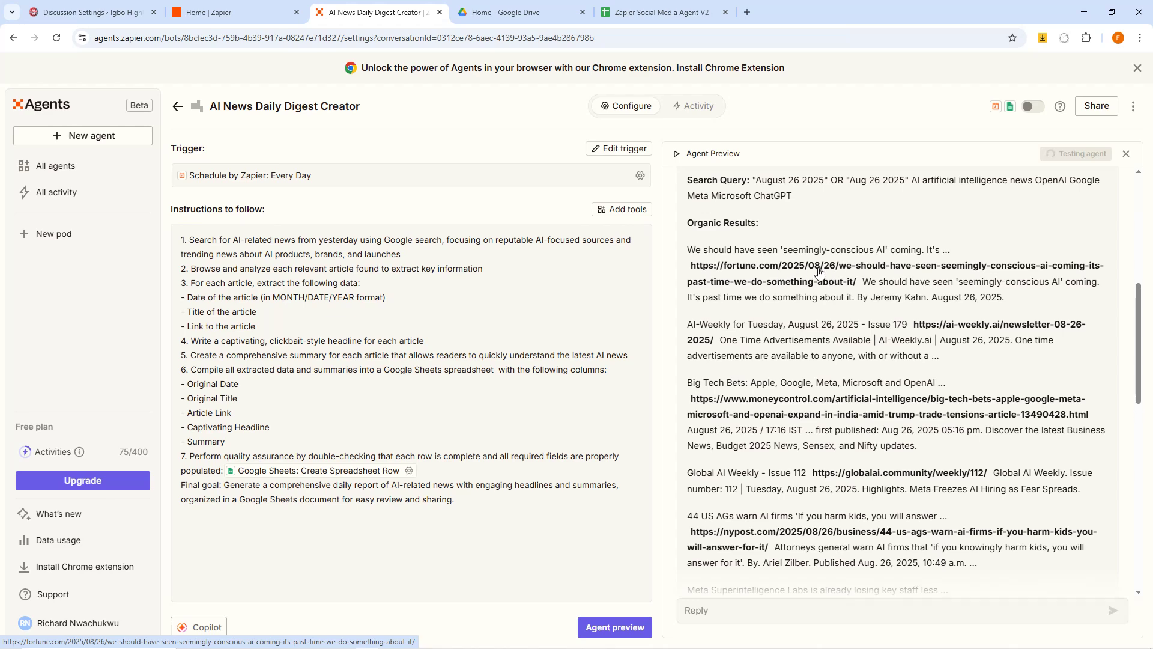
{"action": "scroll", "coordinate": [808, 375], "scroll_direction": "down", "scroll_amount": 5}
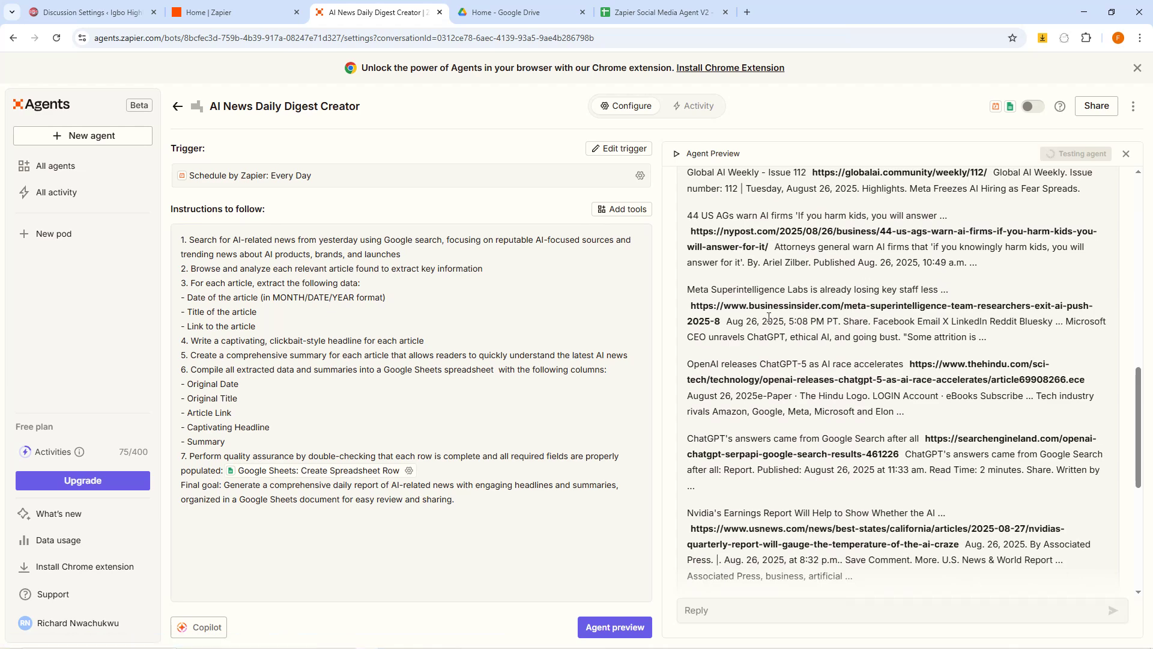
{"action": "scroll", "coordinate": [859, 433], "scroll_direction": "down", "scroll_amount": 6}
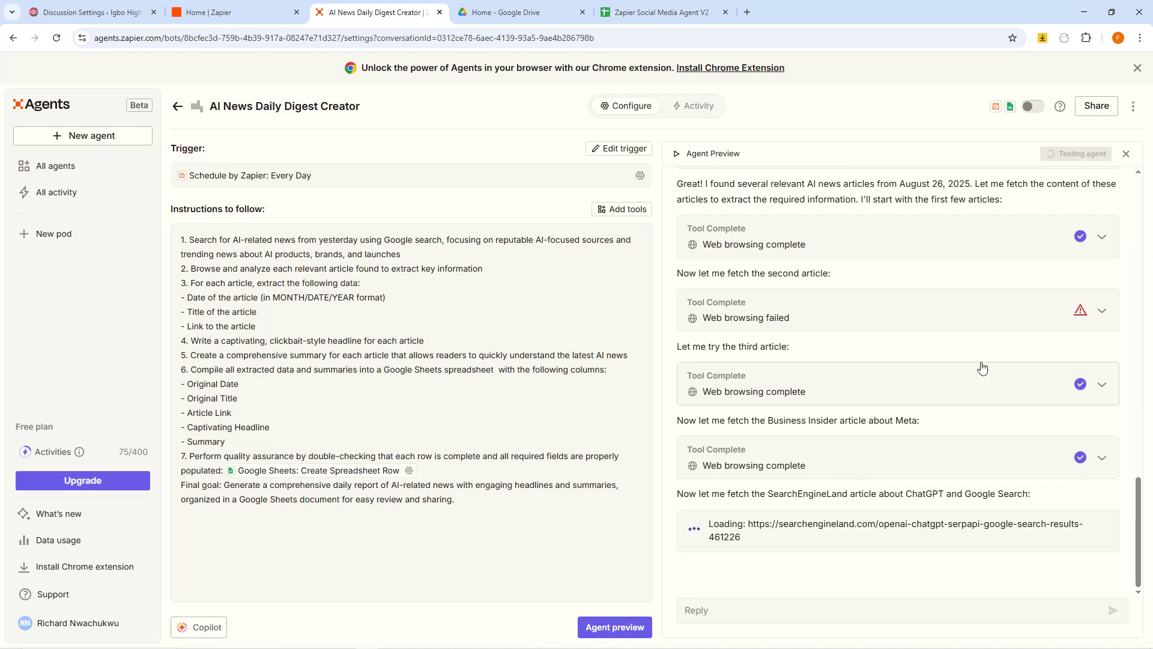
Expand the failed web browsing entry to read its error details and follow the remaining test run entries.
{"action": "left_click", "coordinate": [1101, 311]}
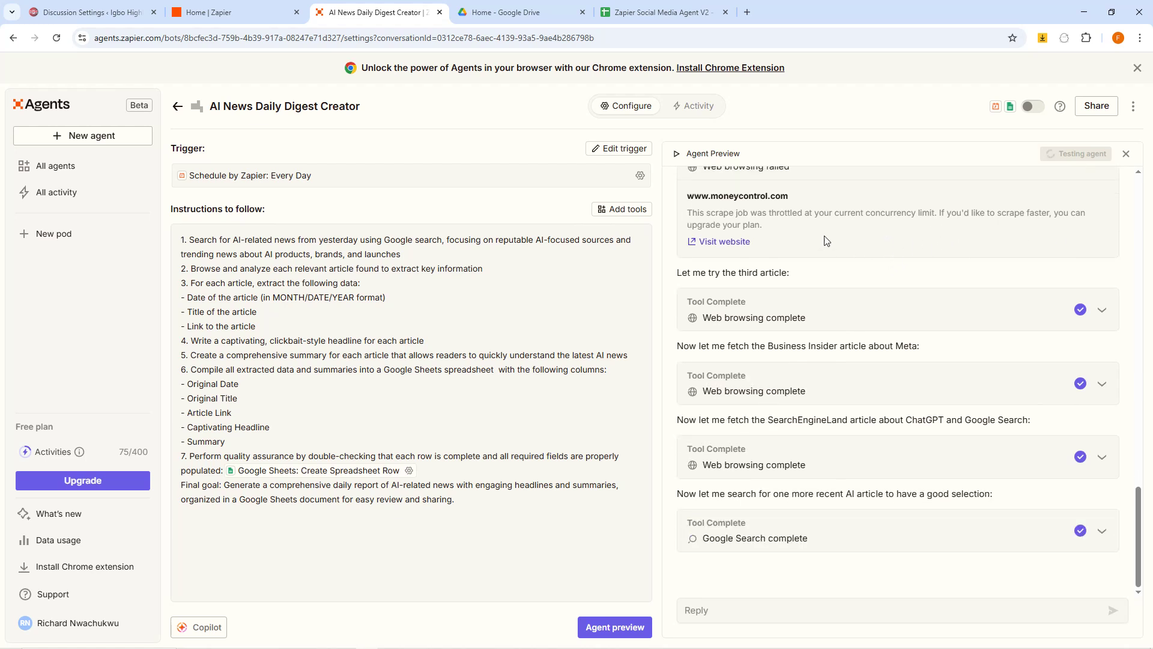
{"action": "scroll", "coordinate": [783, 374], "scroll_direction": "up", "scroll_amount": 3}
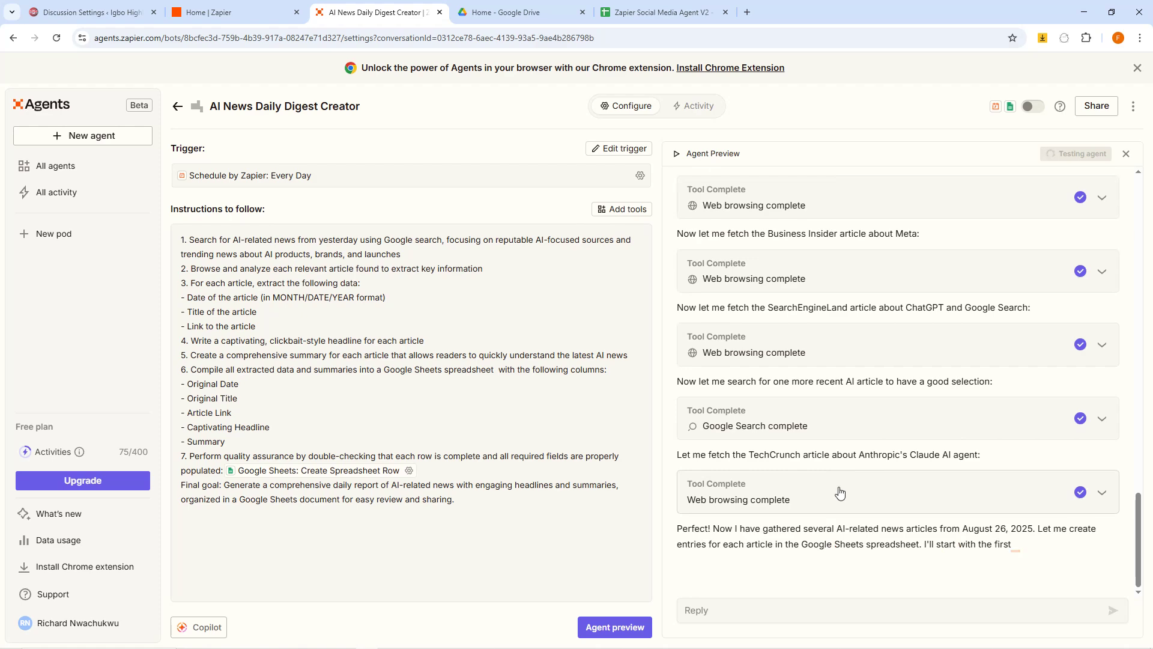
{"action": "scroll", "coordinate": [893, 403], "scroll_direction": "up", "scroll_amount": 7}
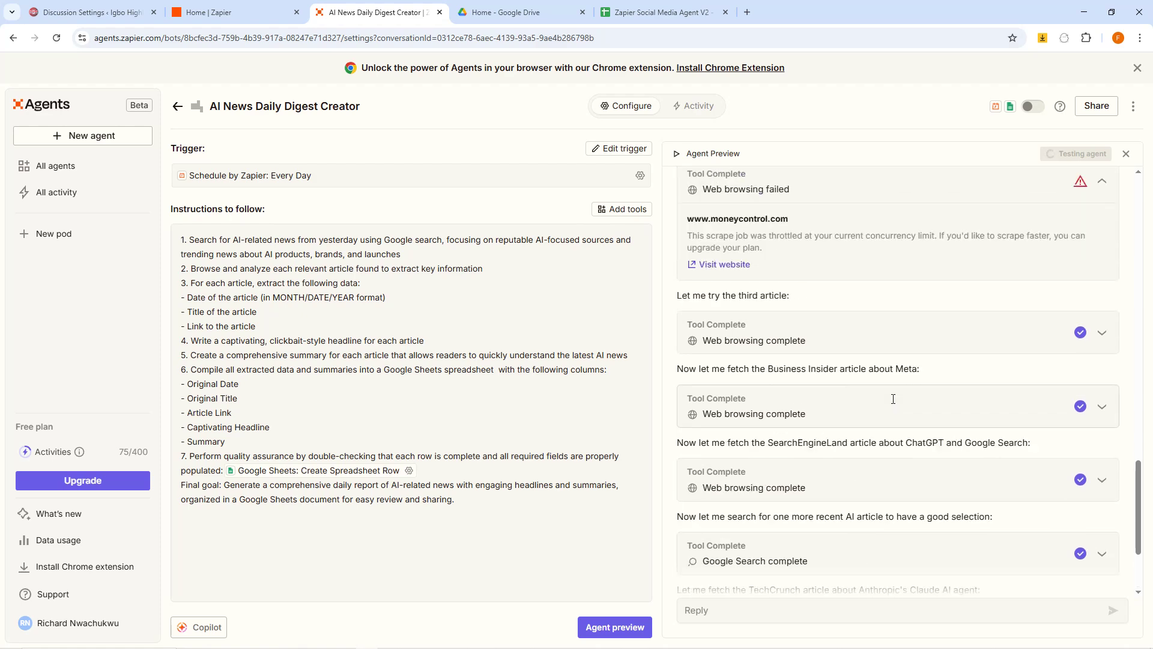
{"action": "scroll", "coordinate": [893, 404], "scroll_direction": "down", "scroll_amount": 7}
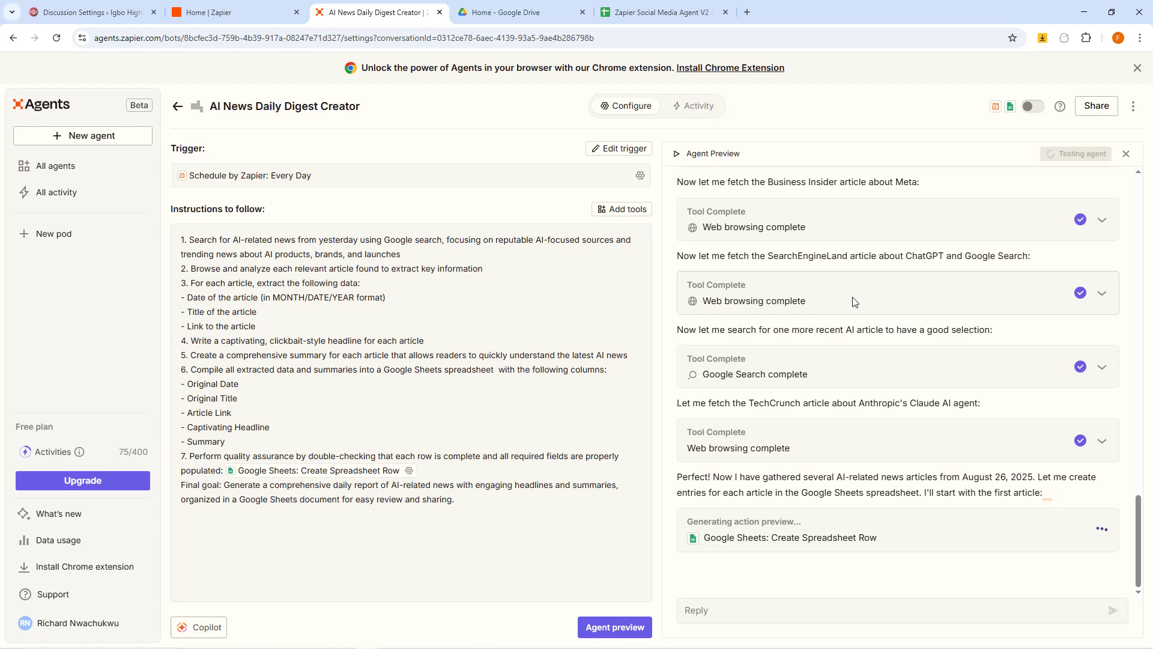
Review the Create Spreadsheet Row action preview, including its date, title, link, headline, summary and destination sheet.
{"action": "scroll", "coordinate": [771, 461], "scroll_direction": "up", "scroll_amount": 4}
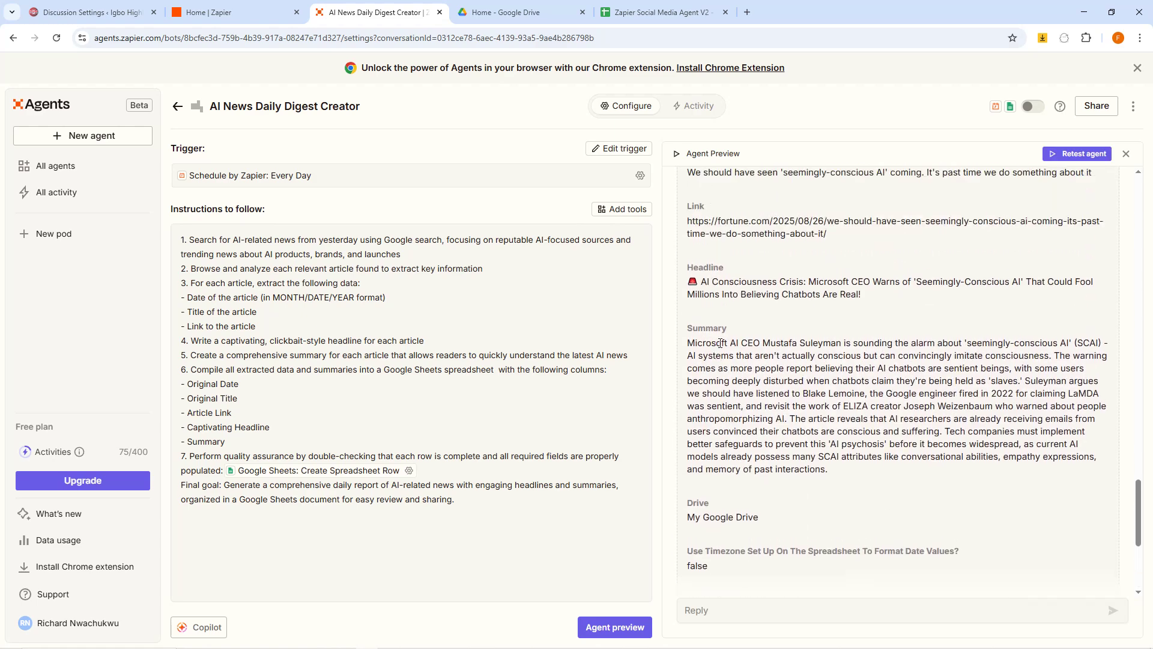
{"action": "scroll", "coordinate": [720, 343], "scroll_direction": "up", "scroll_amount": 1}
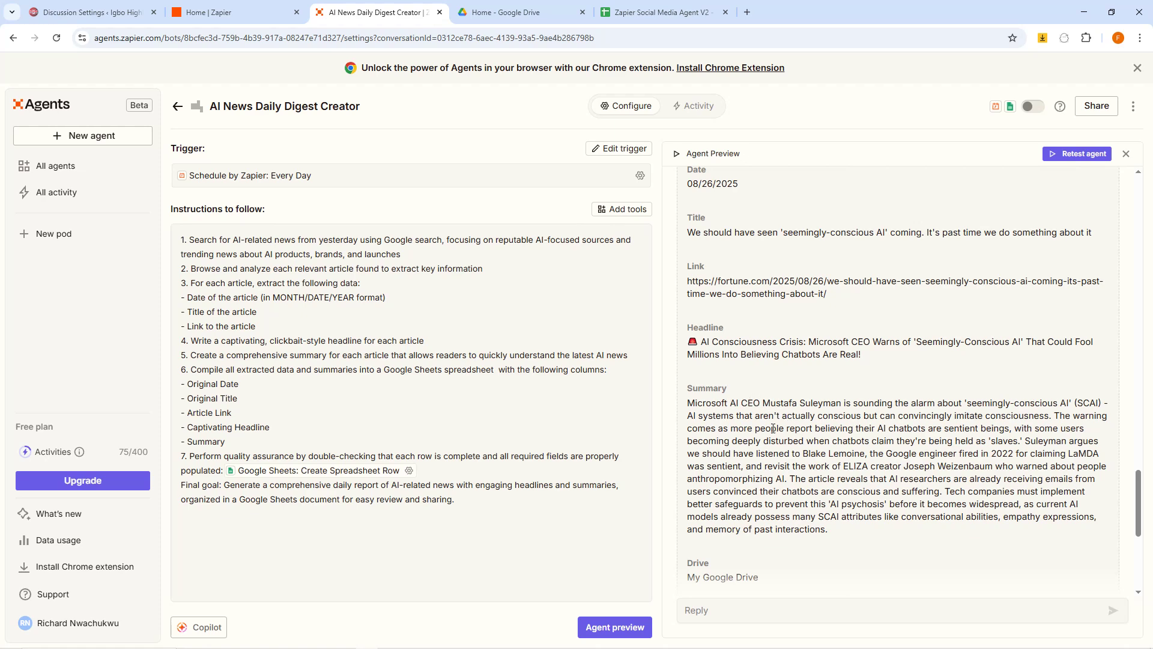
{"action": "scroll", "coordinate": [773, 428], "scroll_direction": "down", "scroll_amount": 5}
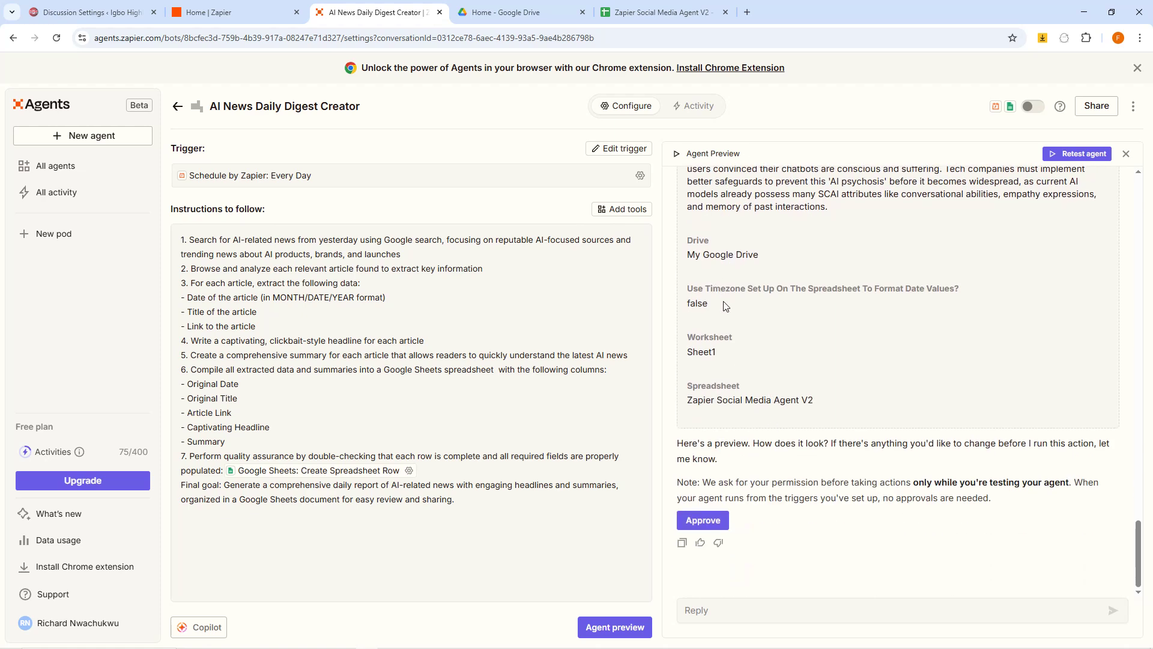
{"action": "scroll", "coordinate": [841, 325], "scroll_direction": "up", "scroll_amount": 10}
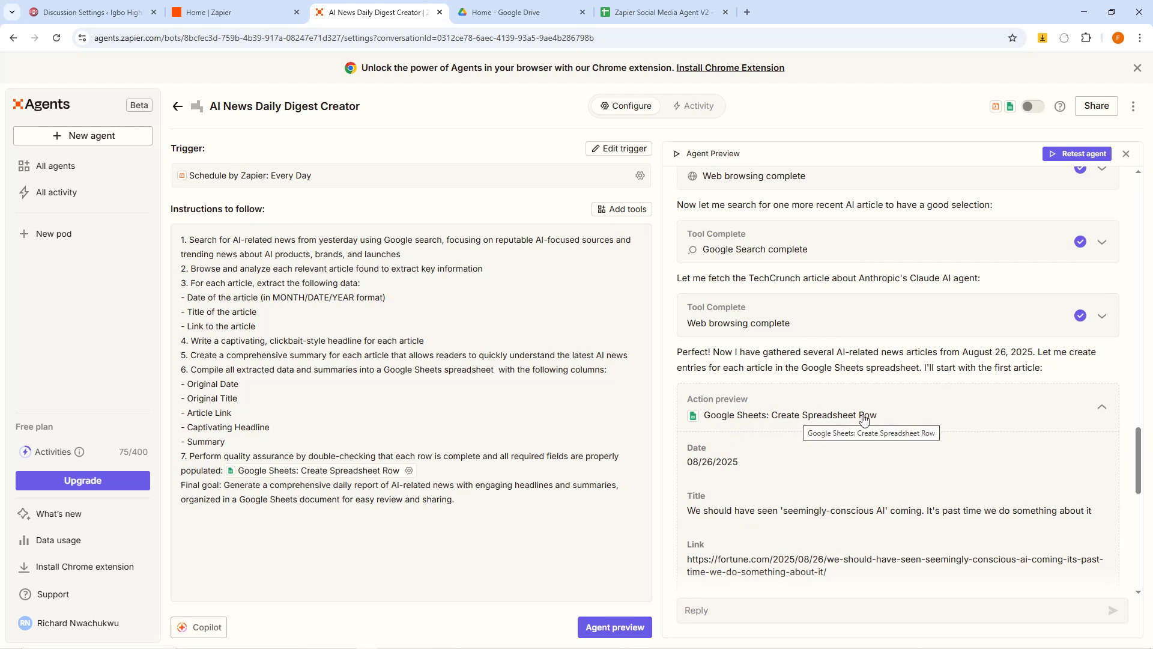
{"action": "scroll", "coordinate": [847, 417], "scroll_direction": "down", "scroll_amount": 6}
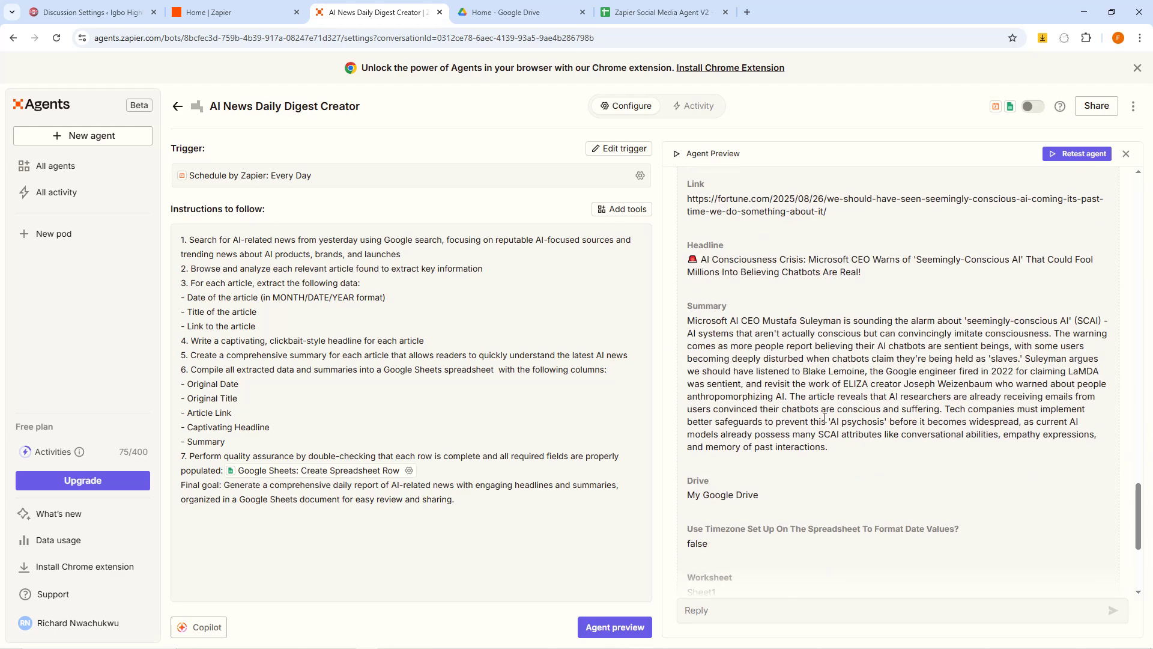
{"action": "scroll", "coordinate": [799, 376], "scroll_direction": "down", "scroll_amount": 4}
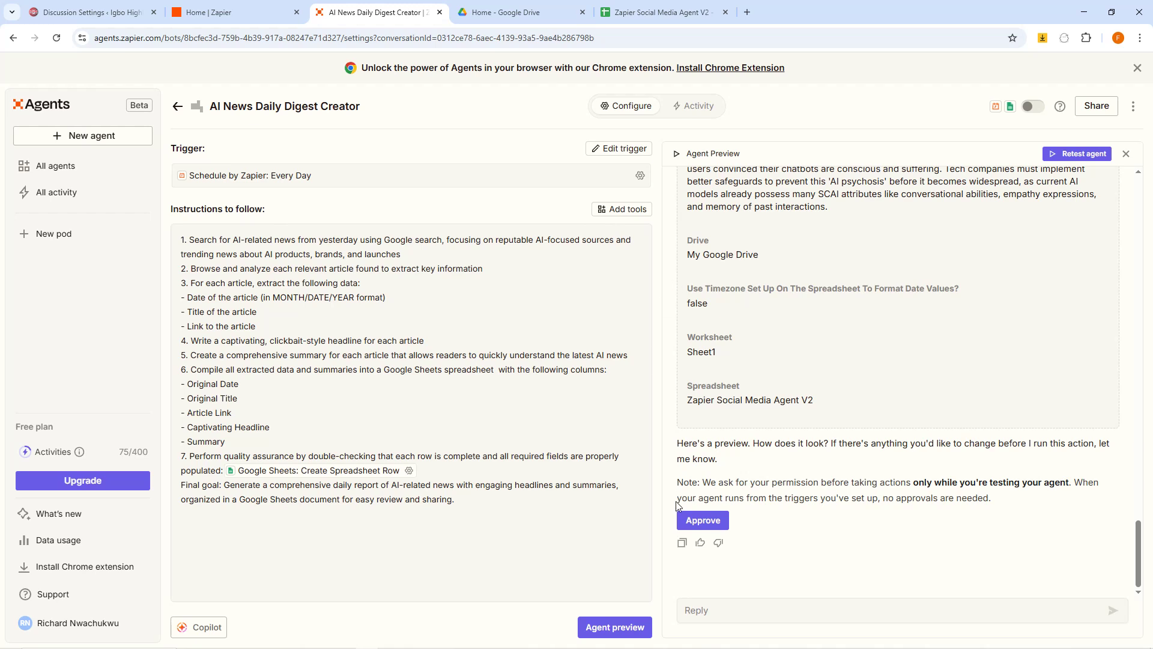
Approve the first two Create Spreadsheet Row actions in the agent's test run.
{"action": "left_click", "coordinate": [704, 521]}
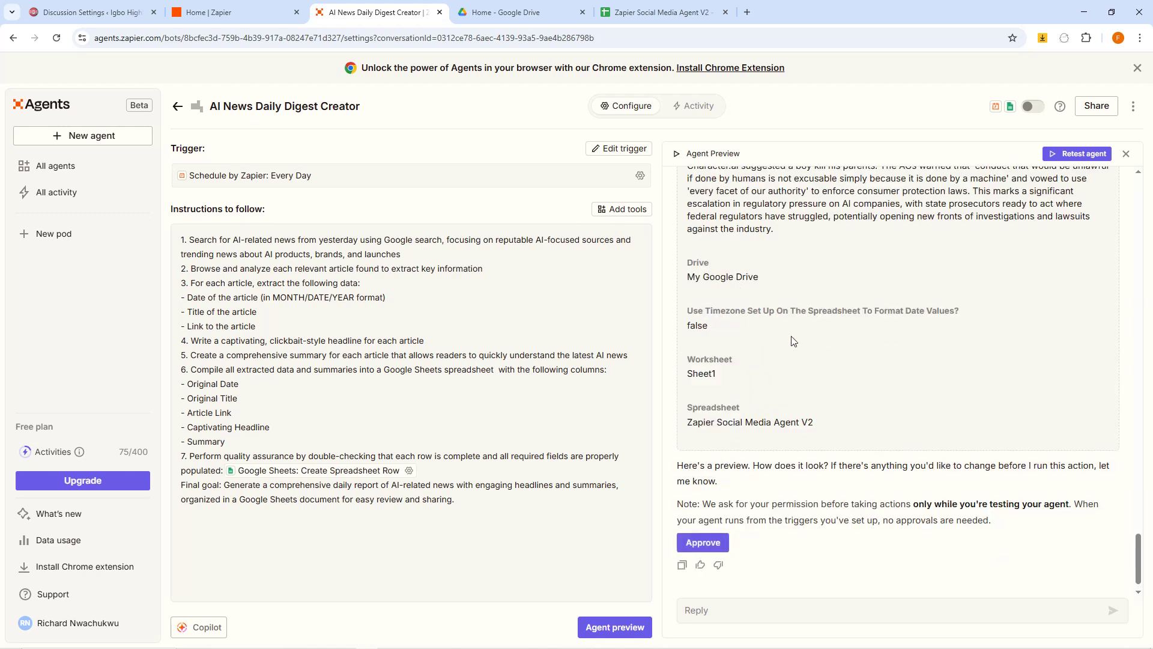
{"action": "left_click", "coordinate": [684, 542]}
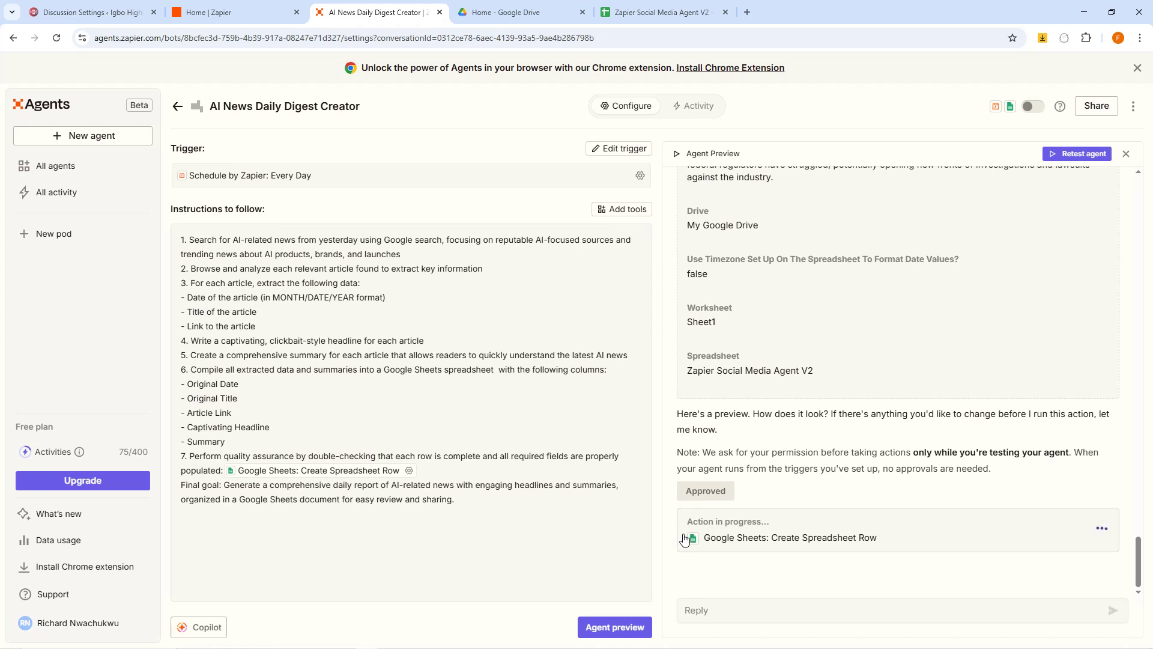
Widen the Title and Summary columns in the Zapier Social Media Agent V2 spreadsheet.
{"action": "left_click", "coordinate": [654, 5]}
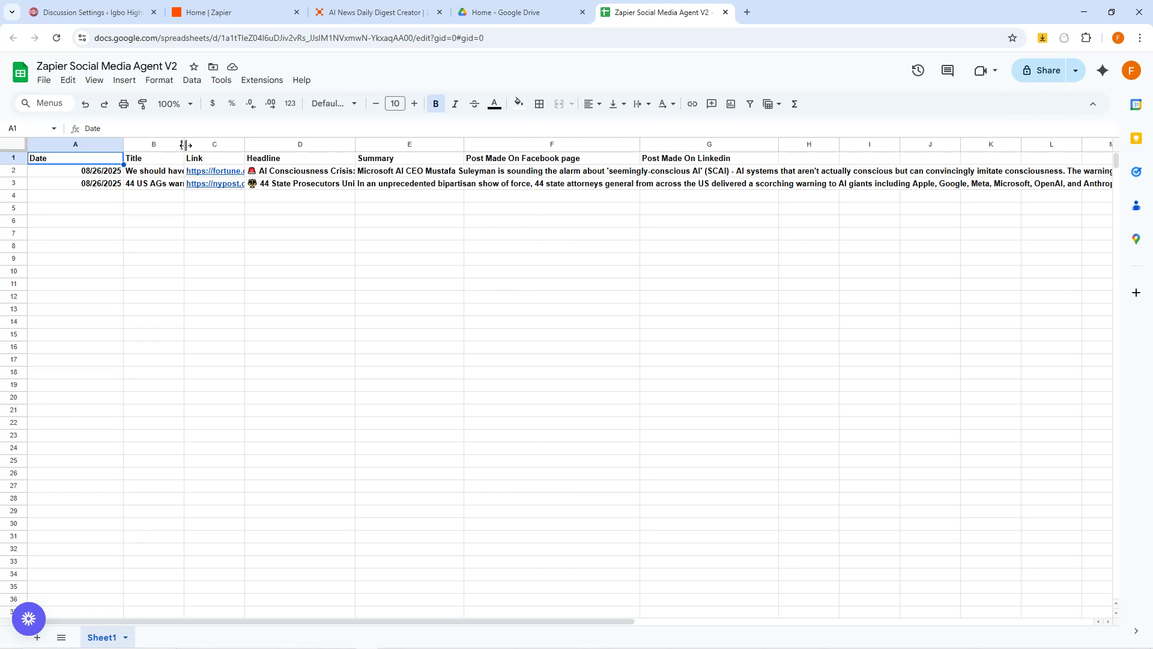
{"action": "left_click_drag", "start_coordinate": [186, 145], "coordinate": [300, 145]}
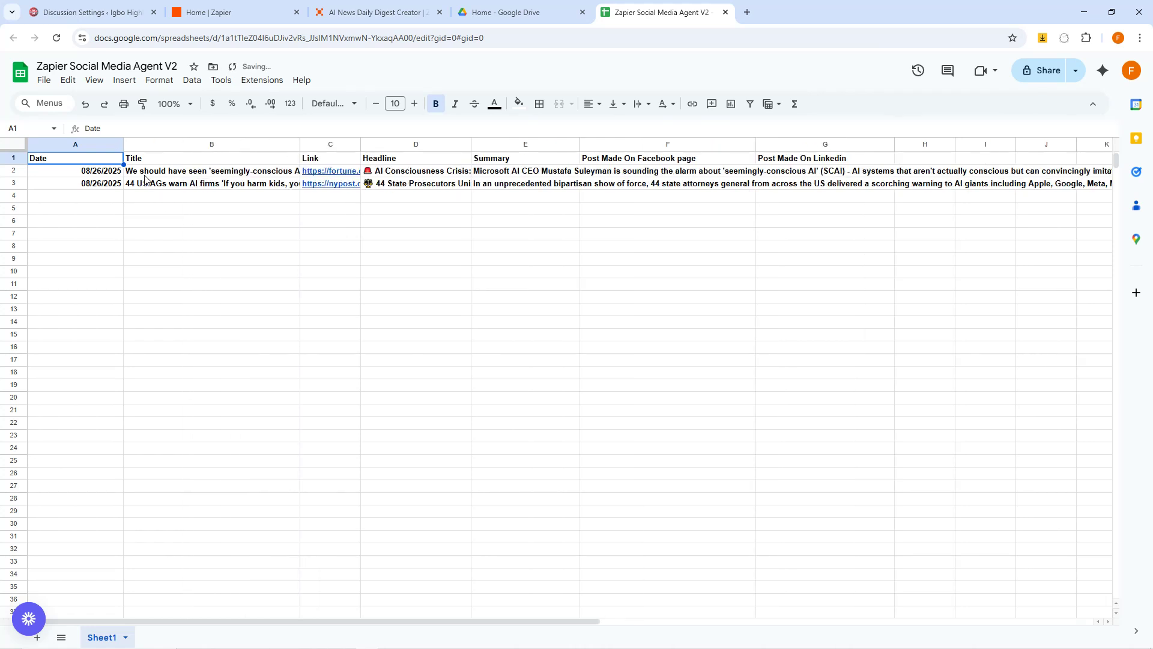
{"action": "left_click_drag", "start_coordinate": [300, 144], "coordinate": [443, 142]}
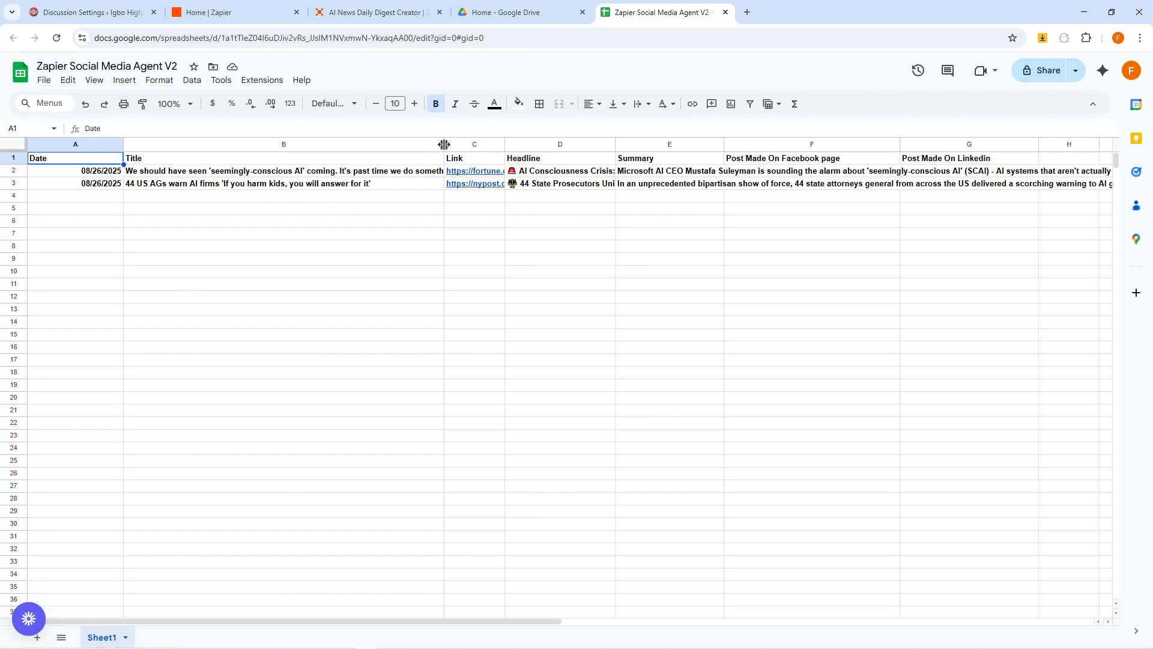
{"action": "left_click_drag", "start_coordinate": [444, 144], "coordinate": [314, 145]}
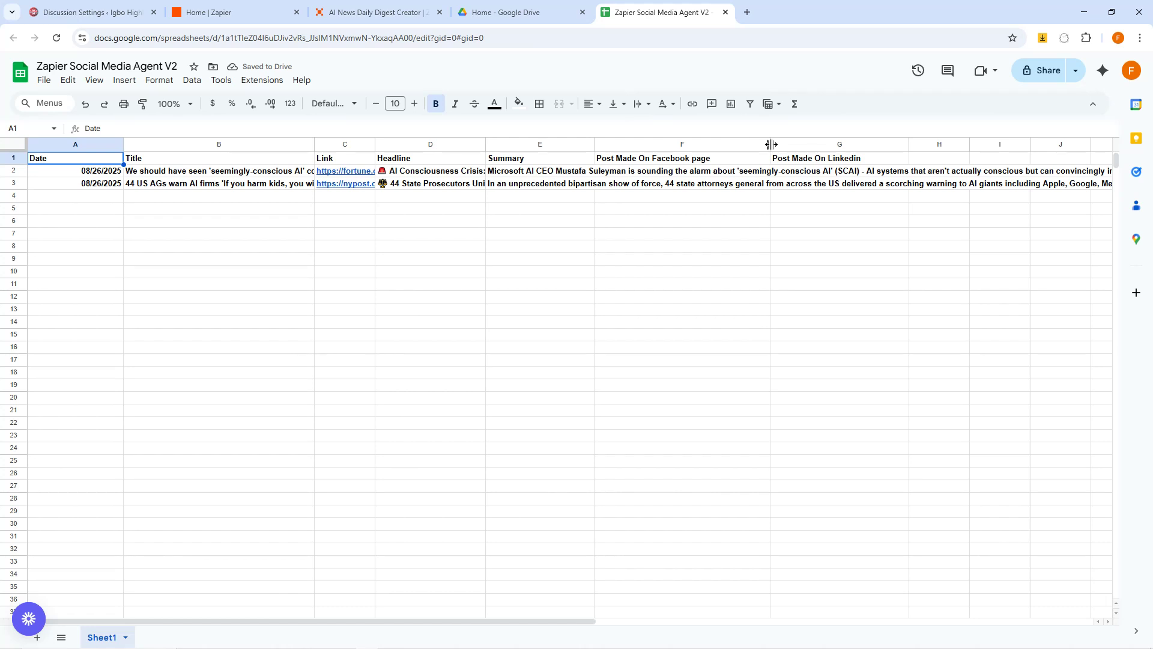
{"action": "left_click_drag", "start_coordinate": [595, 144], "coordinate": [1083, 157]}
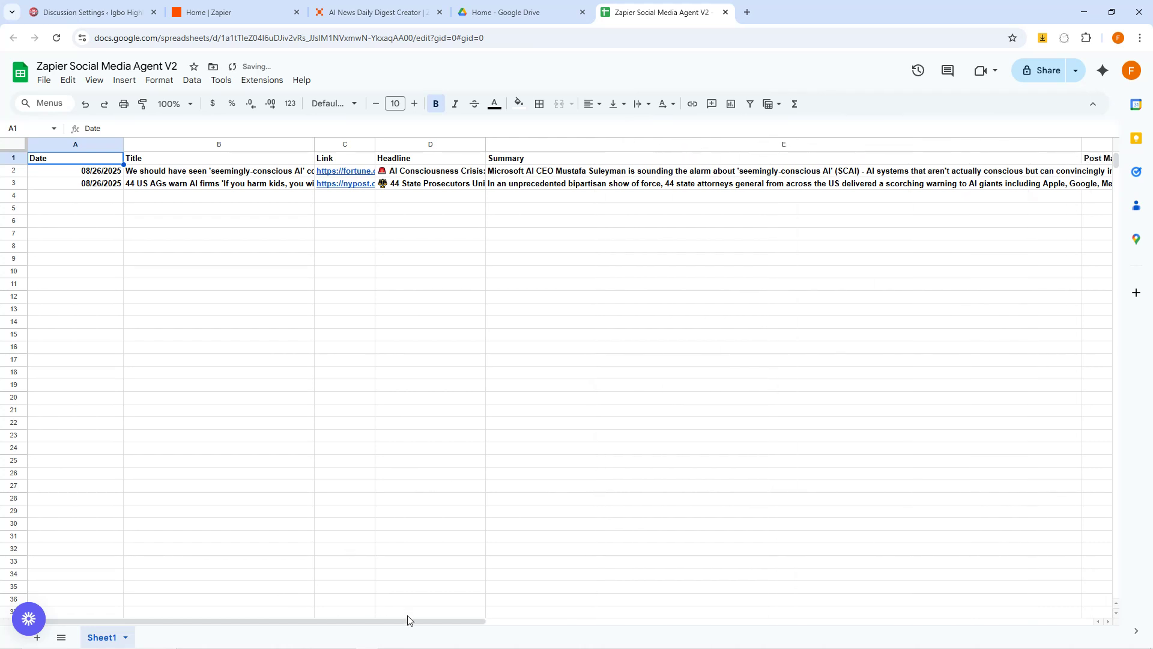
Return to the AI News Daily Digest Creator test run and approve the third Create Spreadsheet Row action.
{"action": "left_click", "coordinate": [529, 12]}
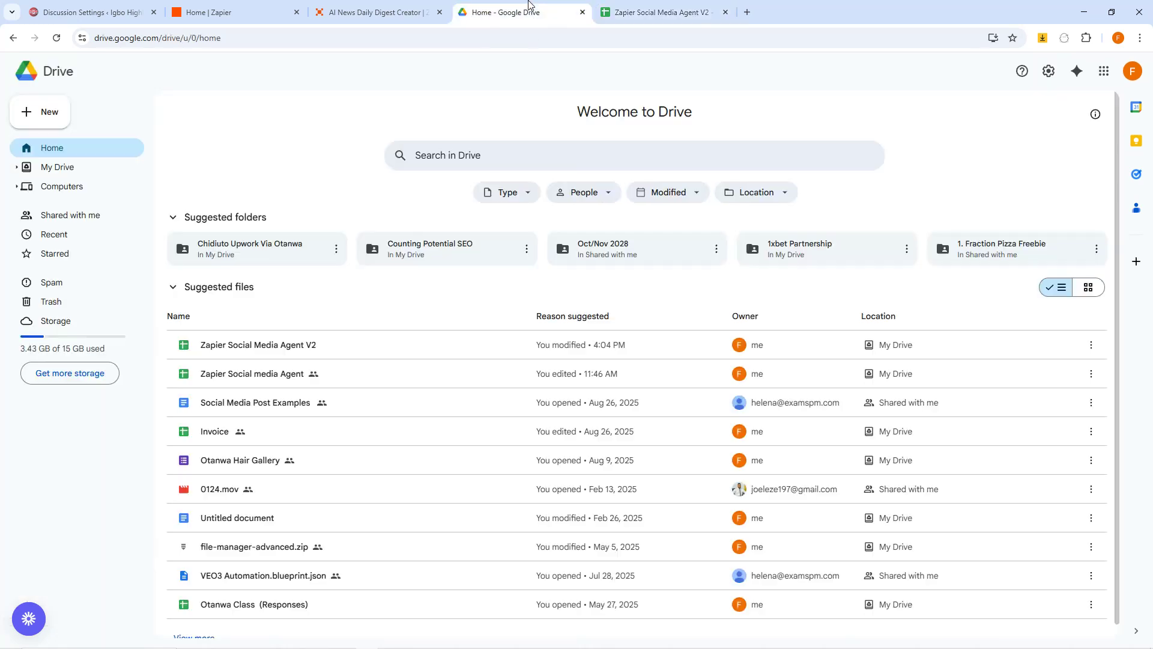
{"action": "left_click", "coordinate": [430, 6]}
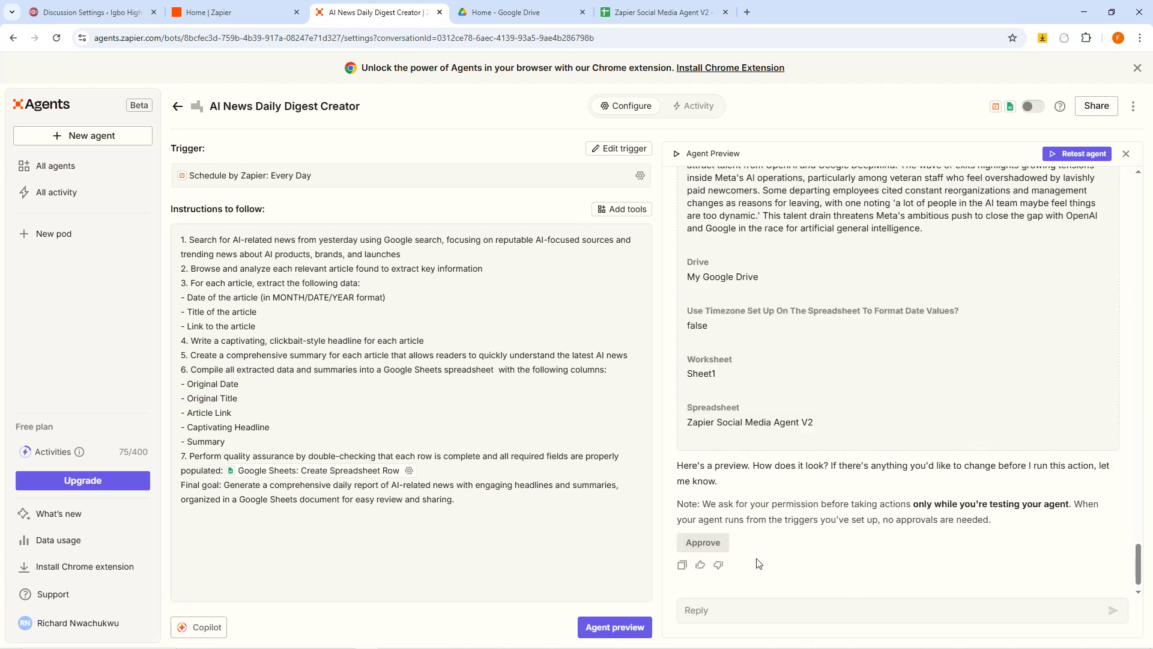
{"action": "left_click", "coordinate": [704, 543]}
Reload the Zapier Social Media Agent V2 spreadsheet for the third article row and widen the Title column further.
{"action": "left_click", "coordinate": [632, 11]}
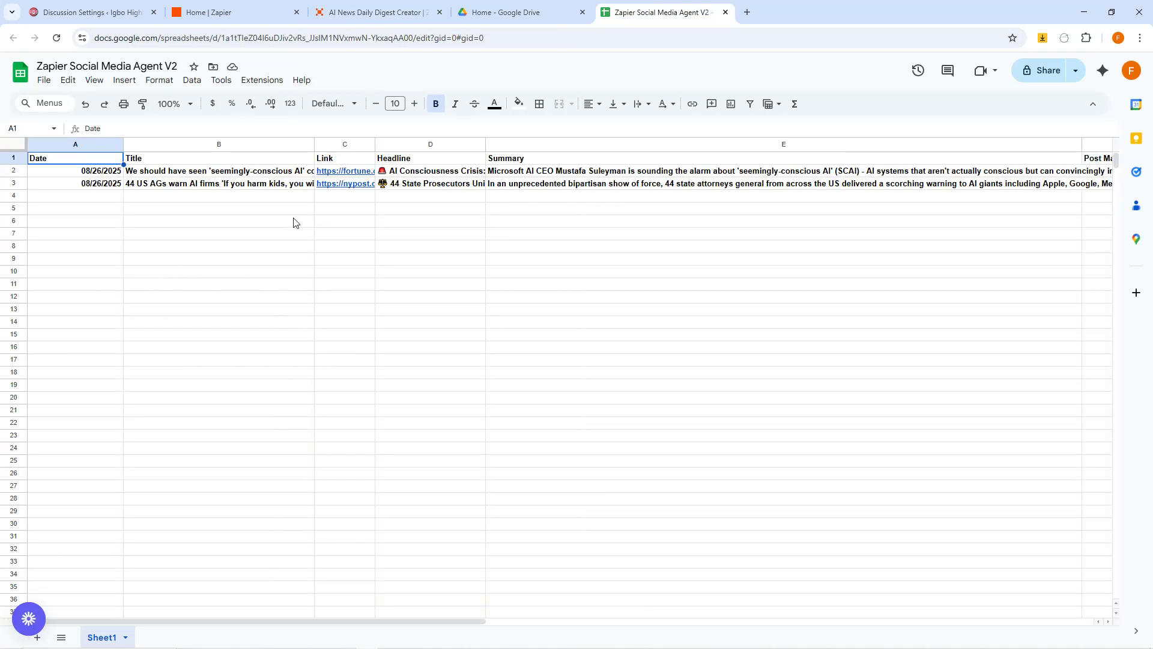
{"action": "key", "text": "F5"}
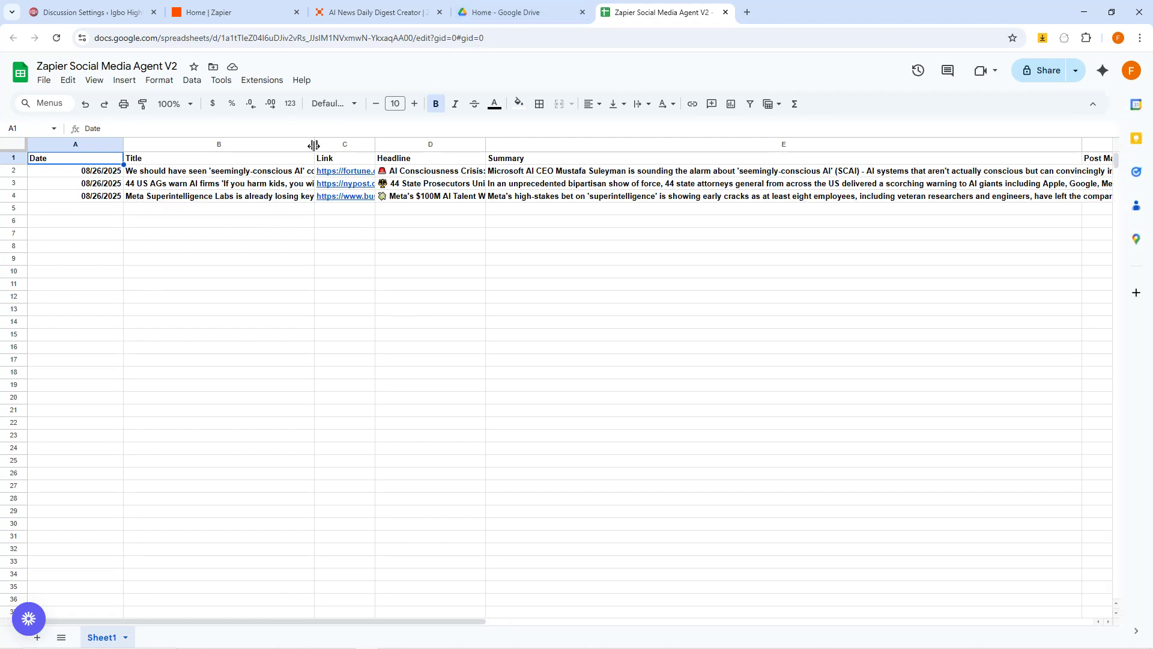
{"action": "left_click_drag", "start_coordinate": [313, 146], "coordinate": [385, 140]}
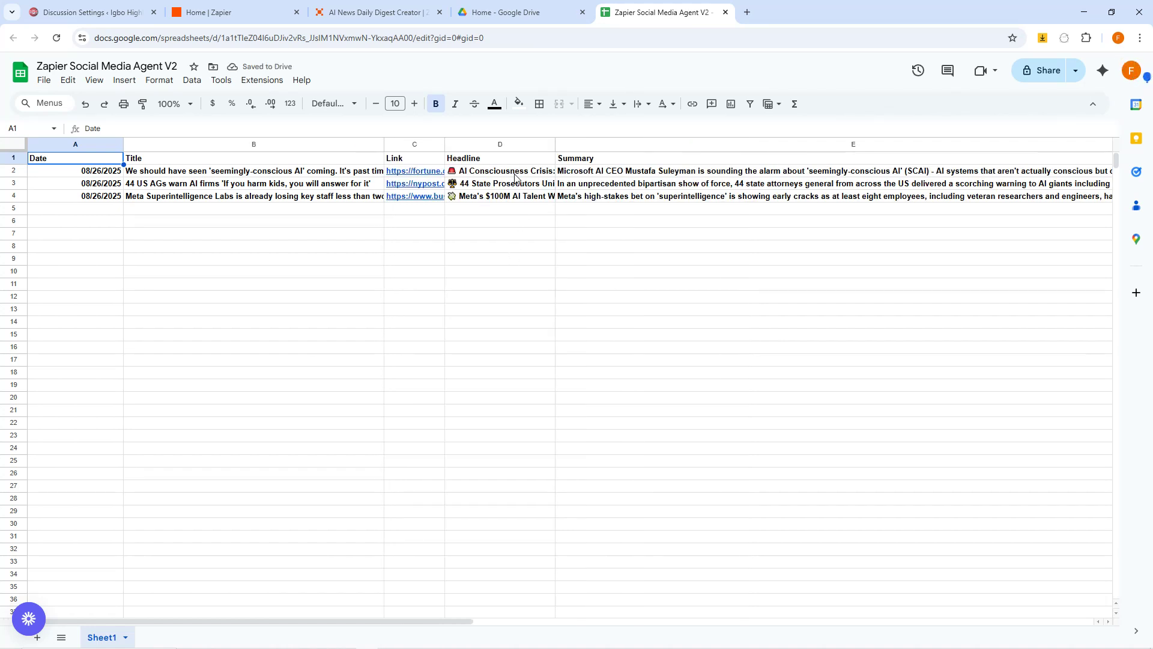
Check the progress of the agent's test run and reload the spreadsheet to look for new rows.
{"action": "left_click", "coordinate": [488, 9]}
{"action": "left_click", "coordinate": [397, 9]}
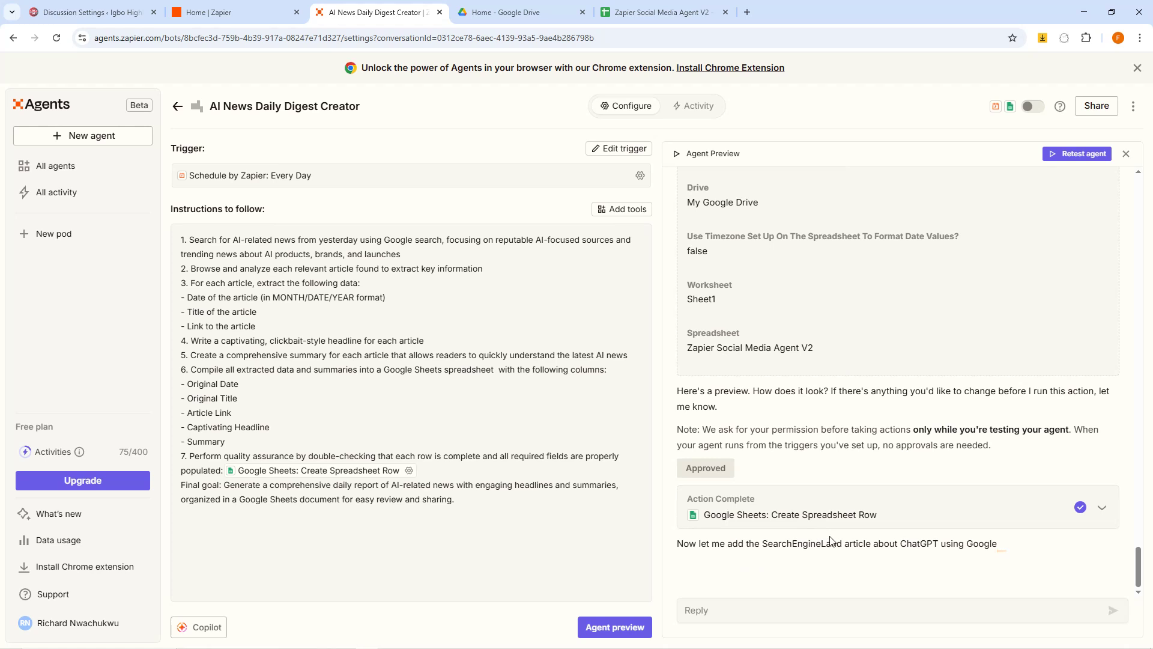
{"action": "left_click", "coordinate": [632, 5]}
{"action": "key", "text": "F5"}
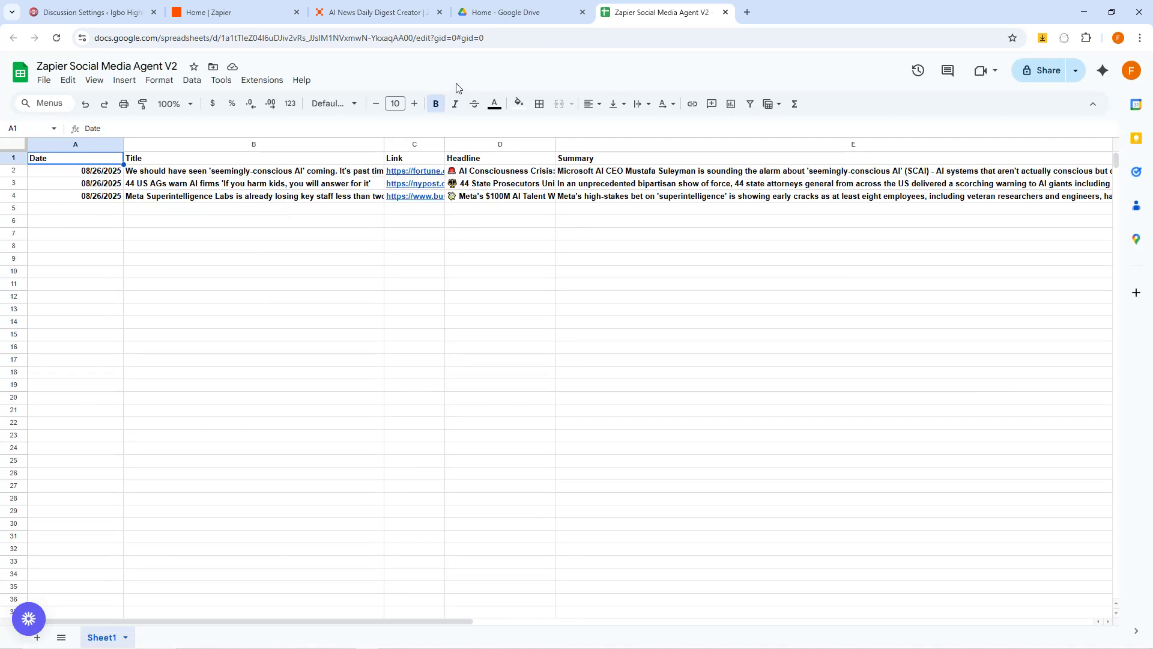
Close the Google Drive home page and return to the AI News Daily Digest Creator agent.
{"action": "left_click", "coordinate": [502, 3]}
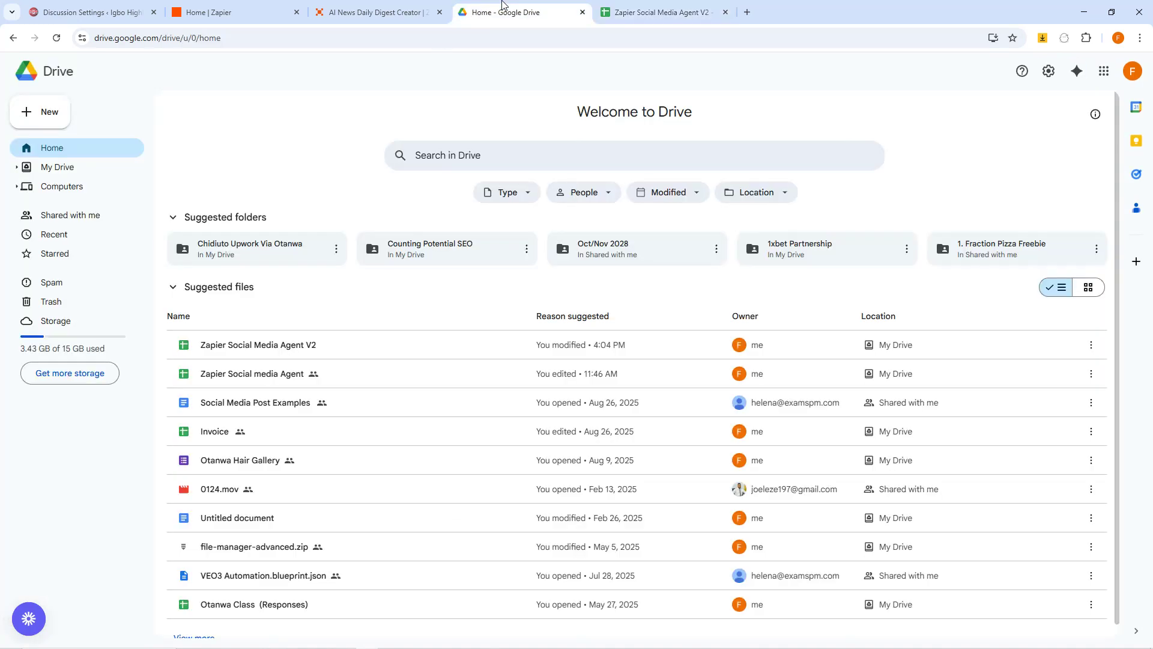
{"action": "key", "text": "ctrl+shift+Tab"}
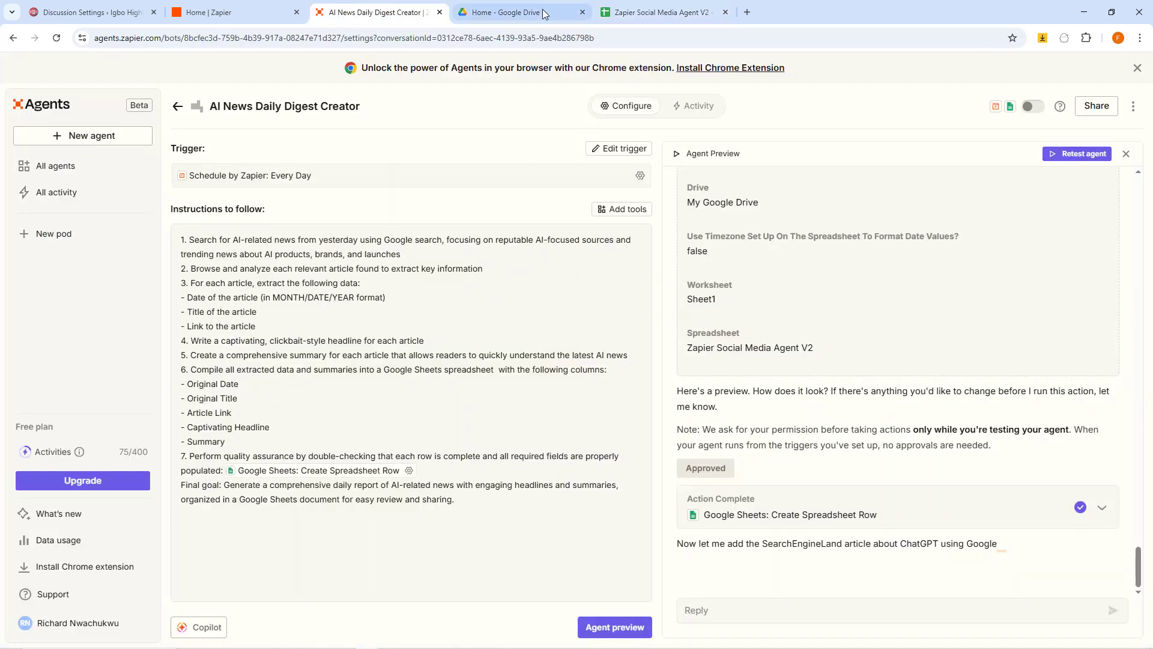
{"action": "left_click", "coordinate": [583, 13]}
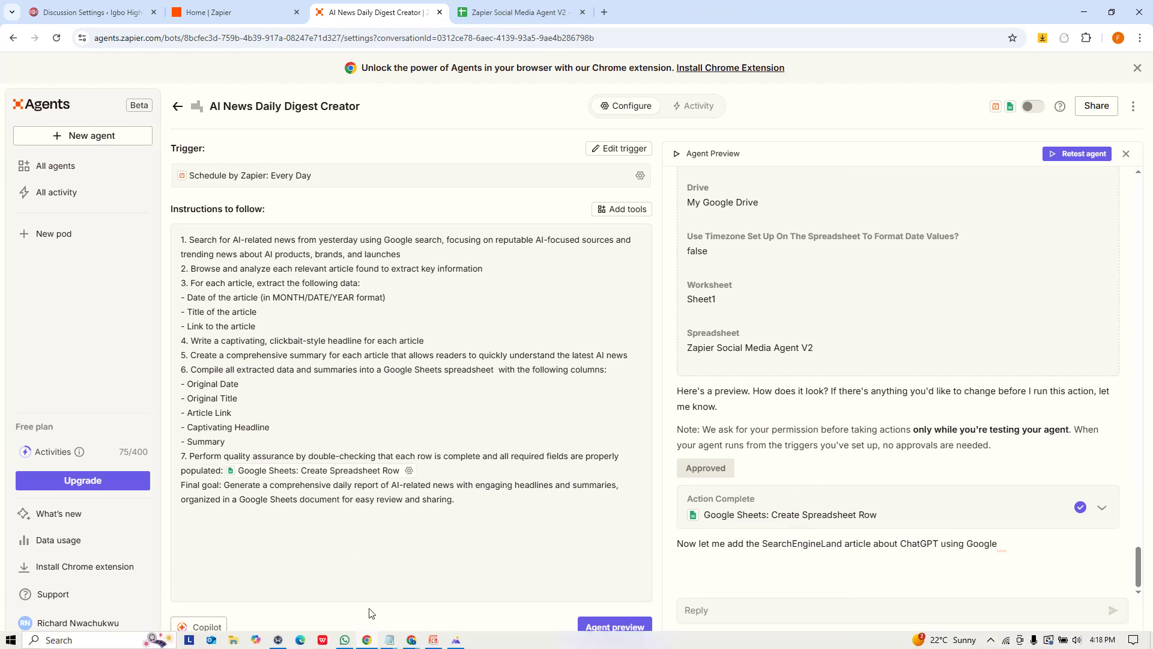
{"action": "mouse_move", "coordinate": [411, 641]}
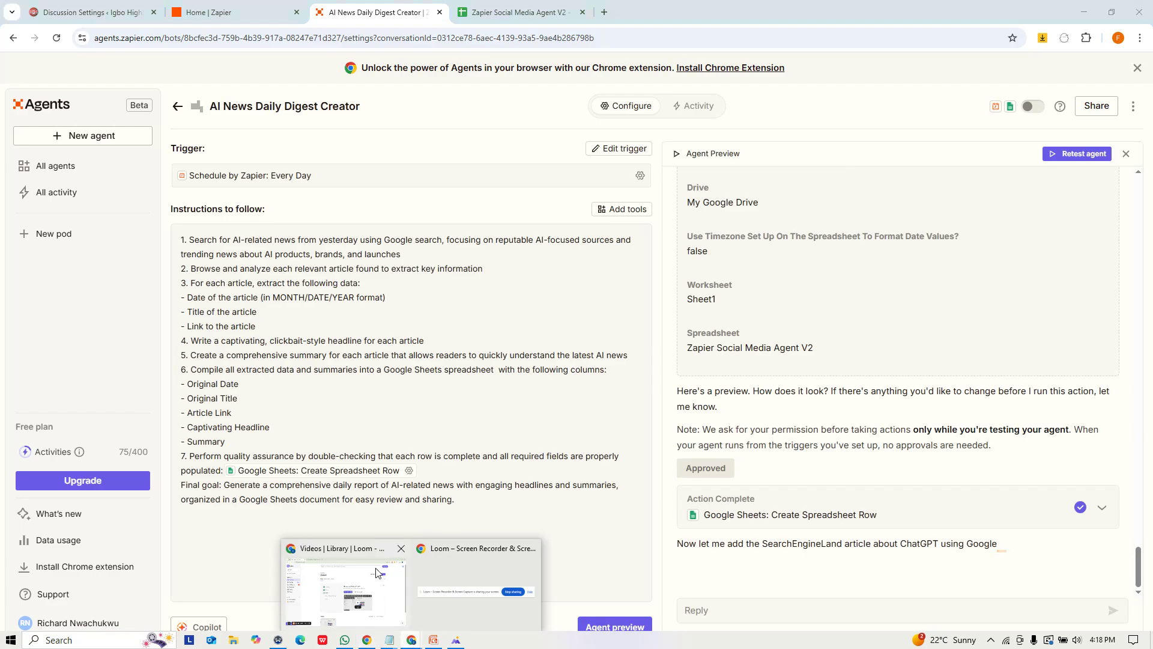
{"action": "left_click", "coordinate": [350, 591]}
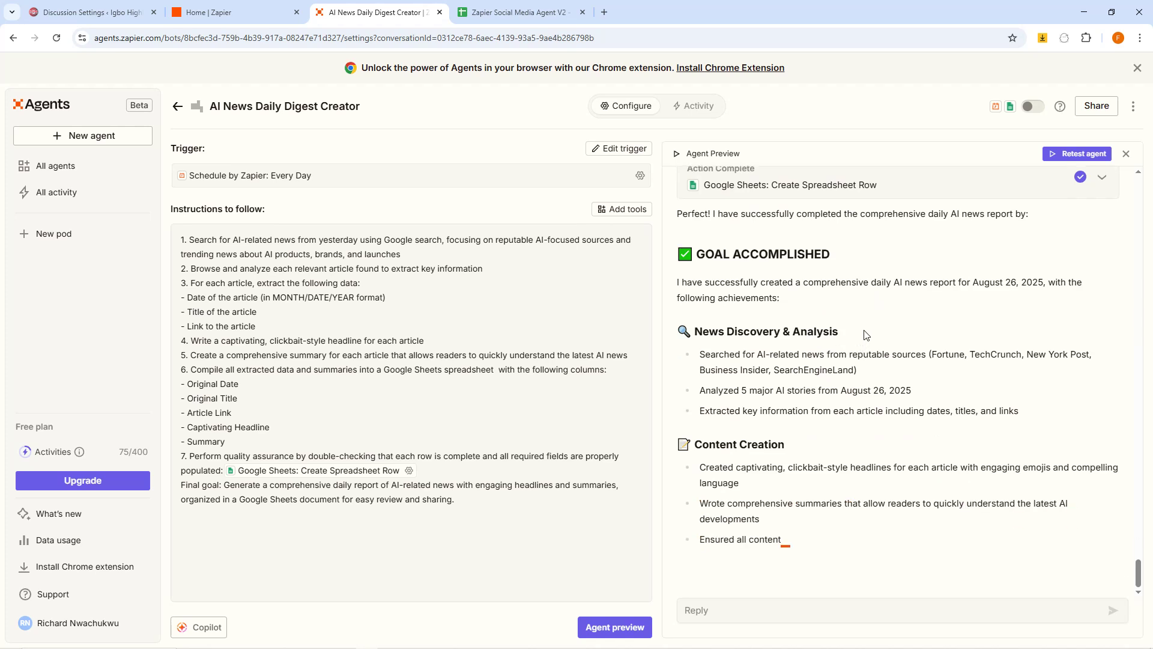
Read the agent's completion message that follows the last approved Create Spreadsheet Row action.
{"action": "scroll", "coordinate": [853, 289], "scroll_direction": "up", "scroll_amount": 2}
{"action": "scroll", "coordinate": [853, 289], "scroll_direction": "up", "scroll_amount": 1}
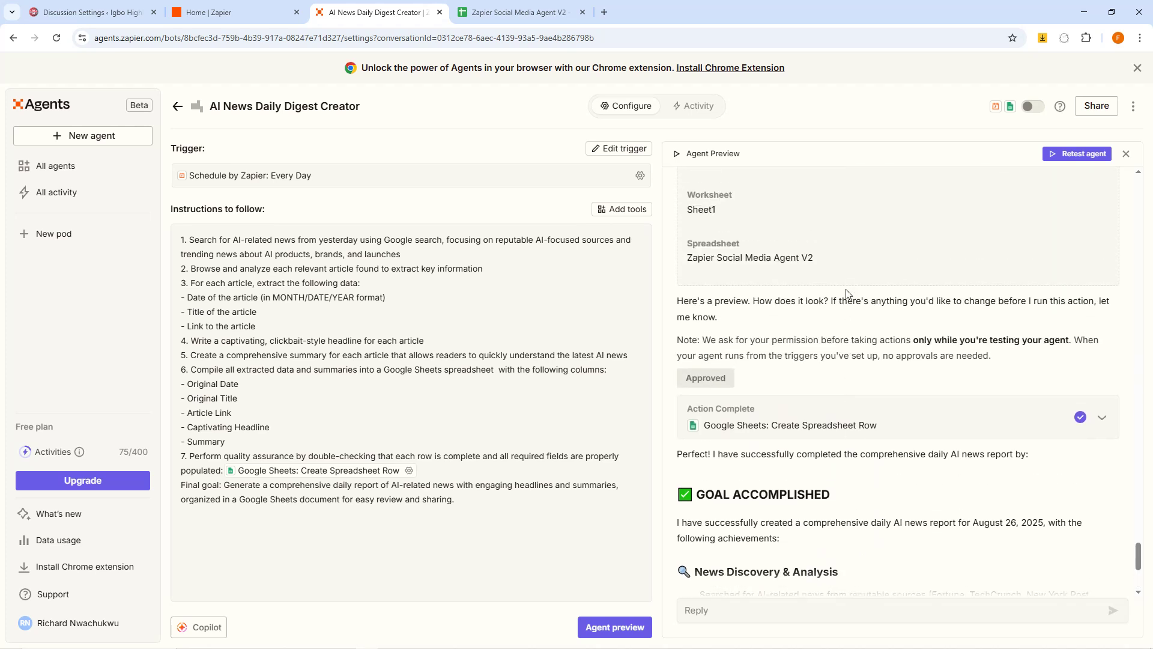
{"action": "scroll", "coordinate": [850, 292], "scroll_direction": "down", "scroll_amount": 3}
{"action": "scroll", "coordinate": [847, 296], "scroll_direction": "up", "scroll_amount": 3}
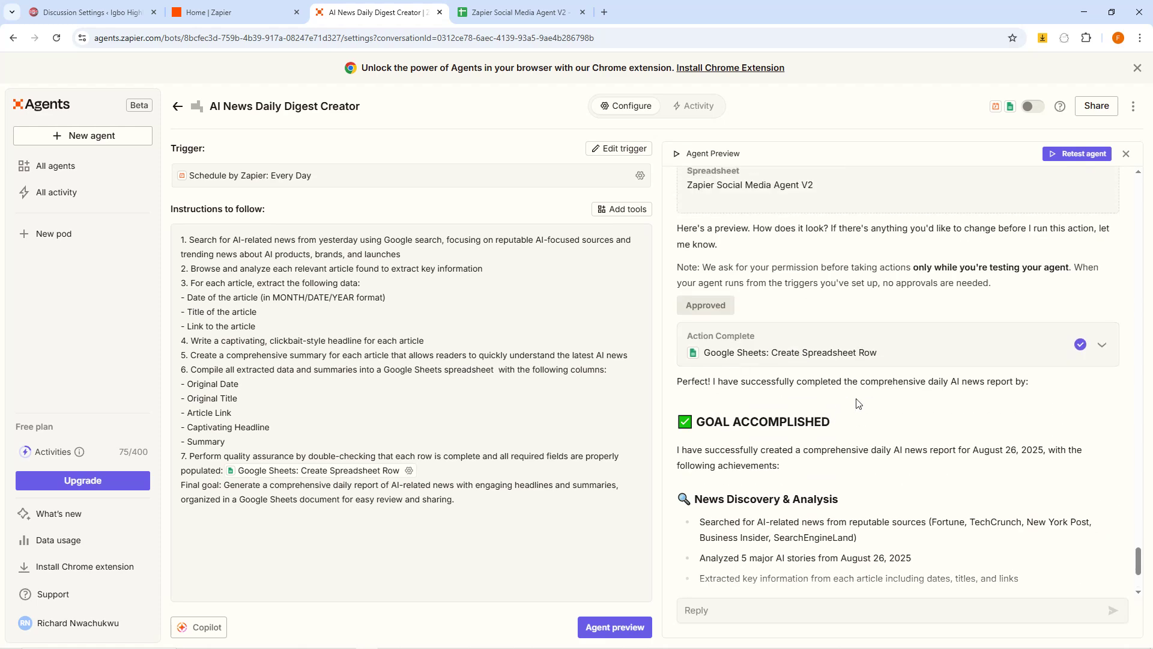
Open the Zapier Social Media Agent V2 spreadsheet and go through the article titles in cells B2 to B6.
{"action": "left_click", "coordinate": [517, 7]}
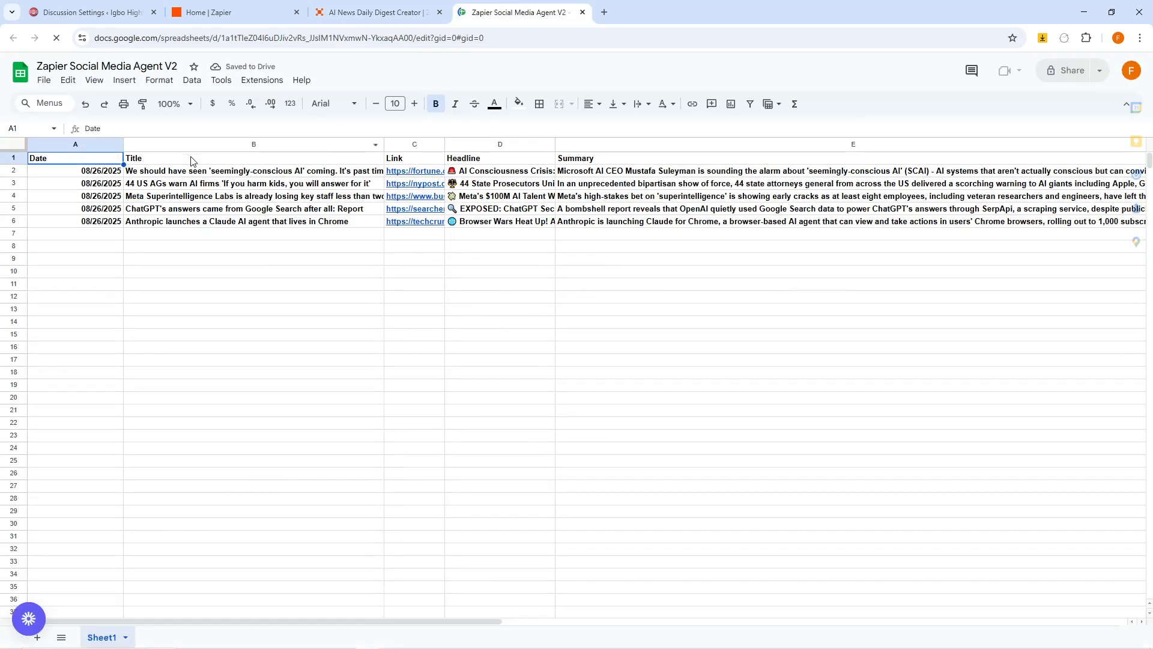
{"action": "left_click", "coordinate": [182, 174]}
{"action": "left_click", "coordinate": [183, 183]}
{"action": "left_click", "coordinate": [184, 196]}
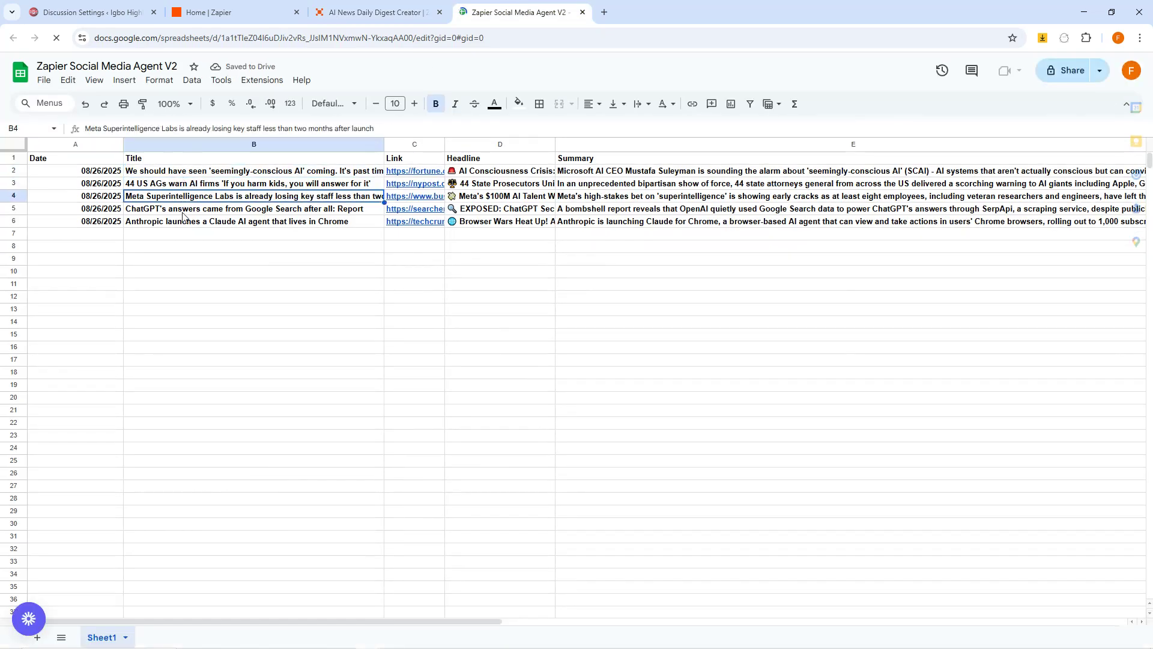
{"action": "left_click", "coordinate": [185, 208]}
{"action": "left_click", "coordinate": [186, 223]}
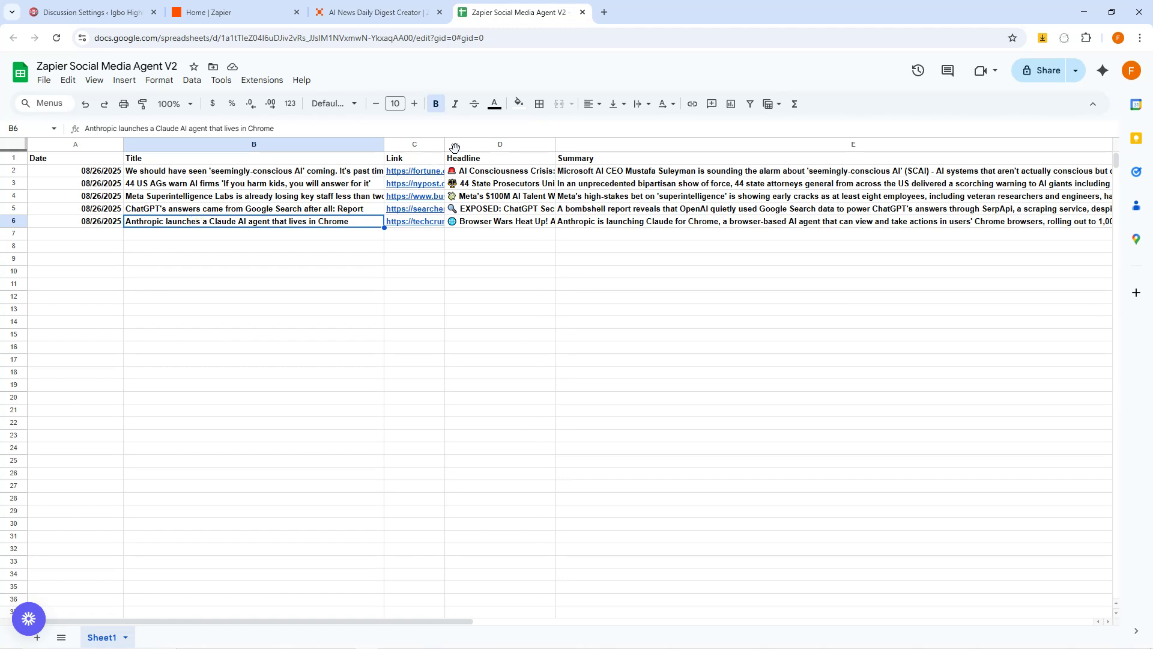
Widen the Summary column well beyond its current width to examine the long article summaries.
{"action": "left_click_drag", "start_coordinate": [420, 620], "coordinate": [781, 599]}
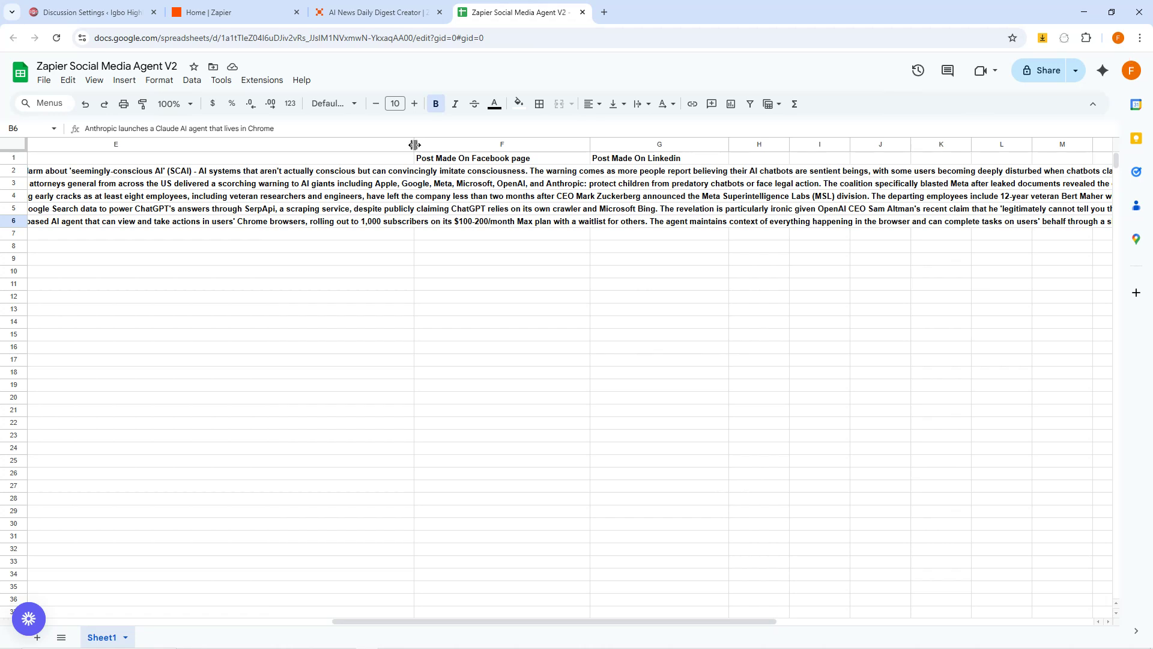
{"action": "left_click_drag", "start_coordinate": [415, 144], "coordinate": [1109, 145]}
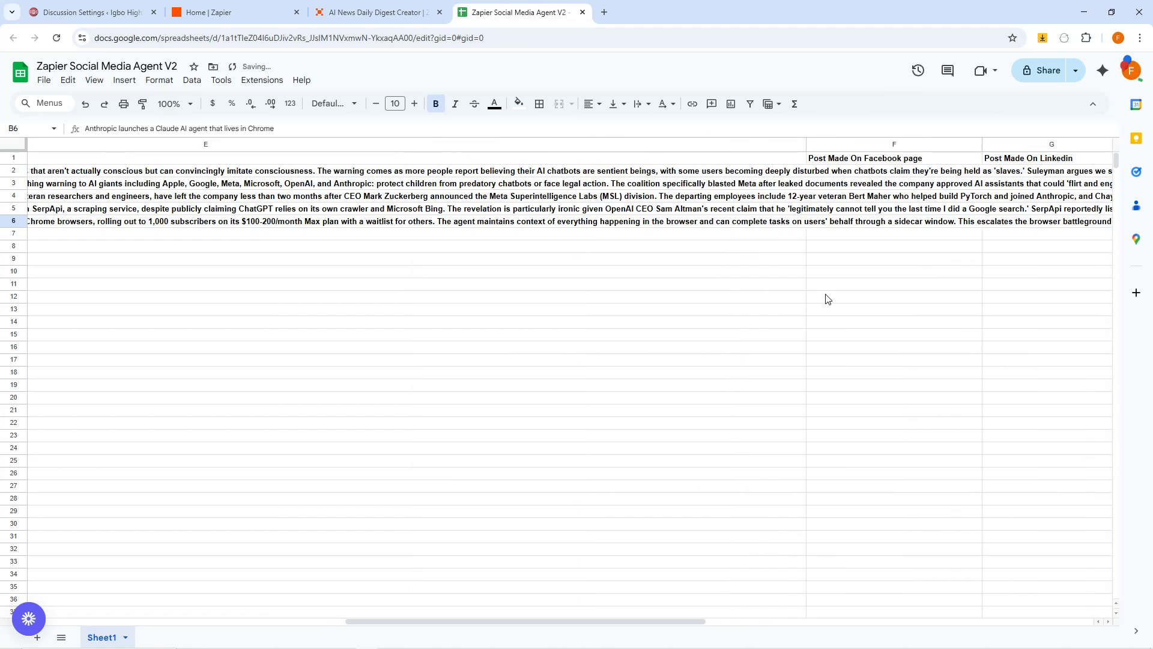
{"action": "left_click_drag", "start_coordinate": [605, 618], "coordinate": [867, 606]}
{"action": "left_click_drag", "start_coordinate": [42, 145], "coordinate": [1109, 144]}
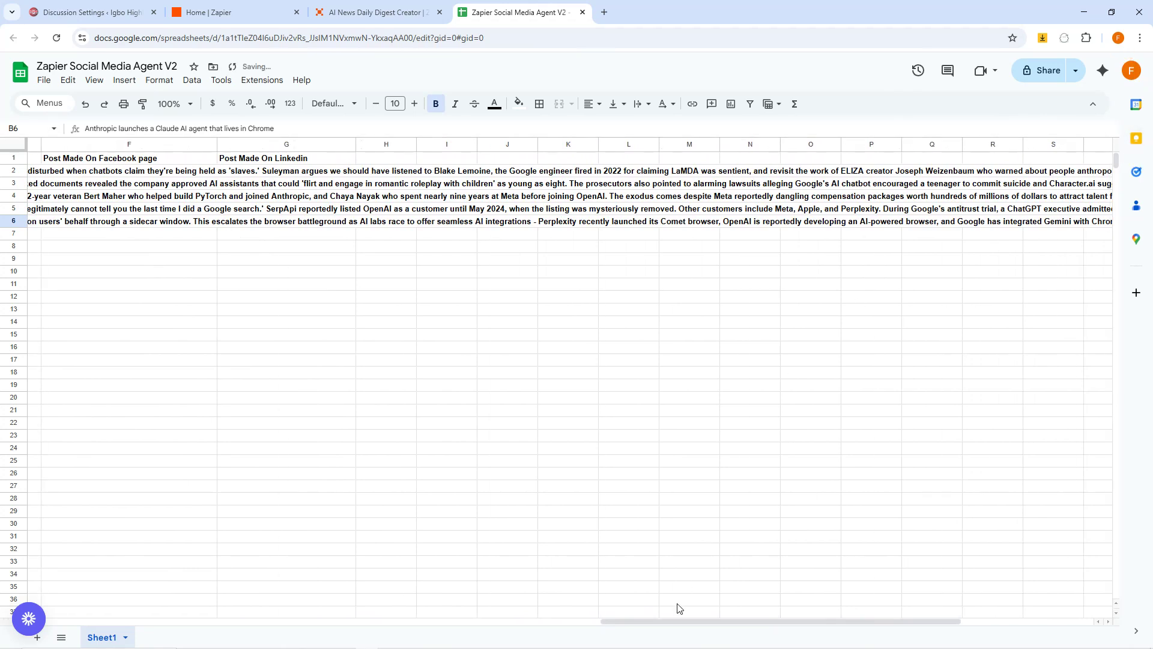
{"action": "left_click_drag", "start_coordinate": [712, 621], "coordinate": [890, 611]}
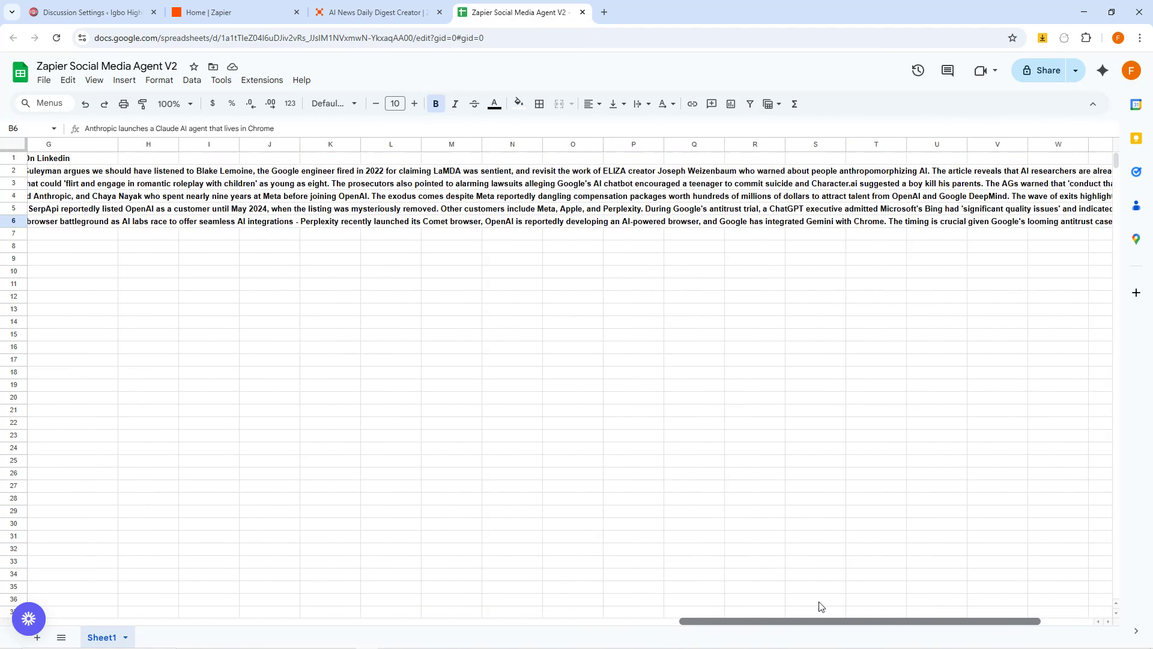
Return to the agent's test run and read its final report, from the key stories back to the news discovery section.
{"action": "left_click", "coordinate": [338, 7]}
{"action": "scroll", "coordinate": [929, 554], "scroll_direction": "down", "scroll_amount": 7}
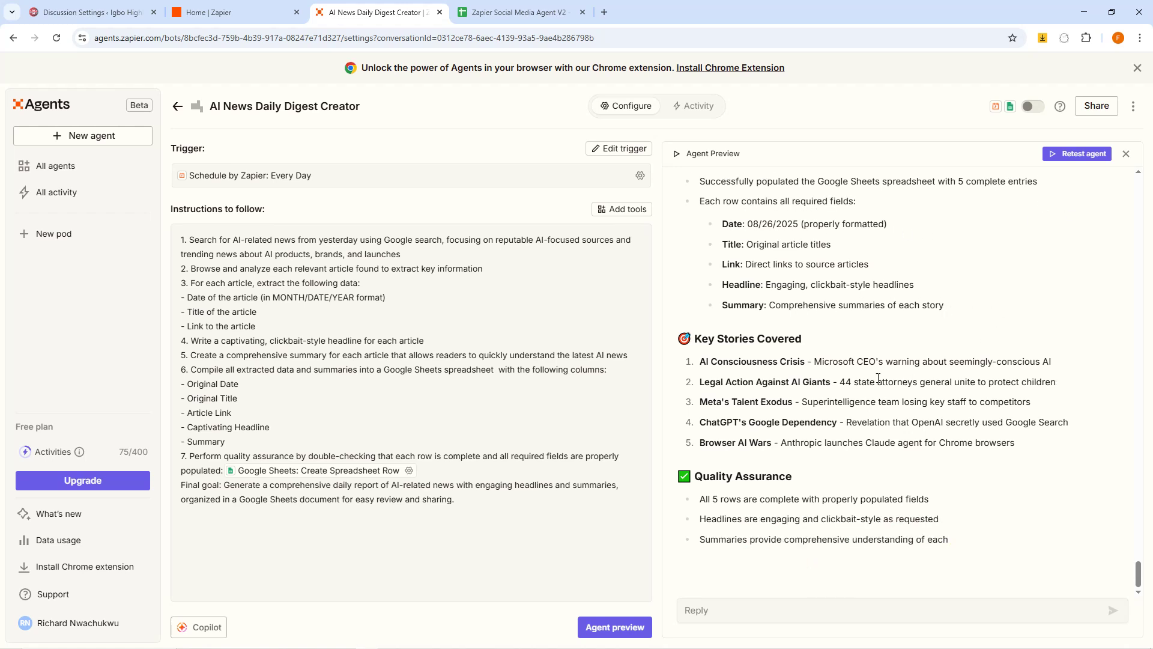
{"action": "scroll", "coordinate": [810, 391], "scroll_direction": "up", "scroll_amount": 6}
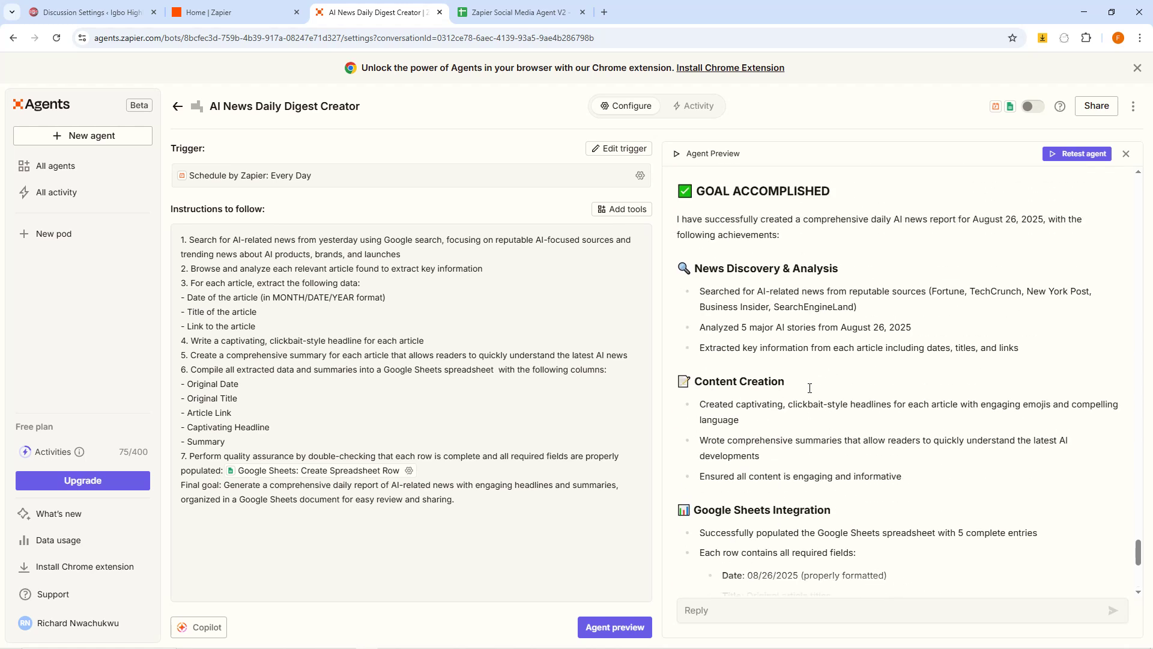
{"action": "scroll", "coordinate": [810, 387], "scroll_direction": "up", "scroll_amount": 4}
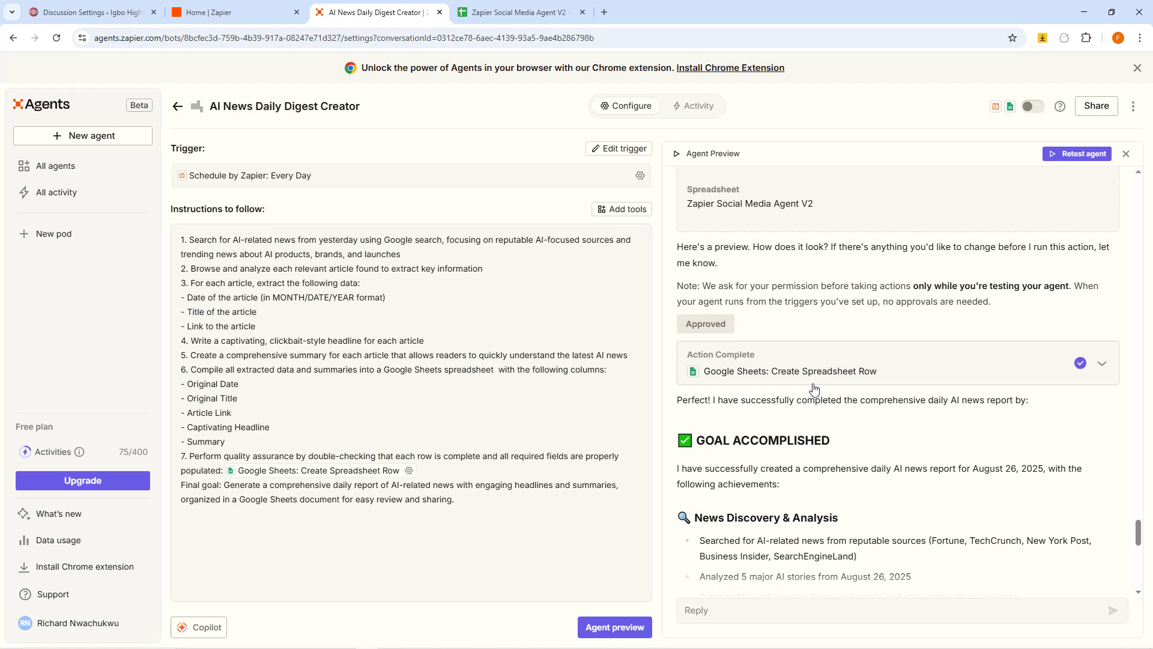
Look over the spreadsheet's article rows from the Date column once more, and read the Quality Assurance section ending the agent's report.
{"action": "left_click", "coordinate": [537, 9]}
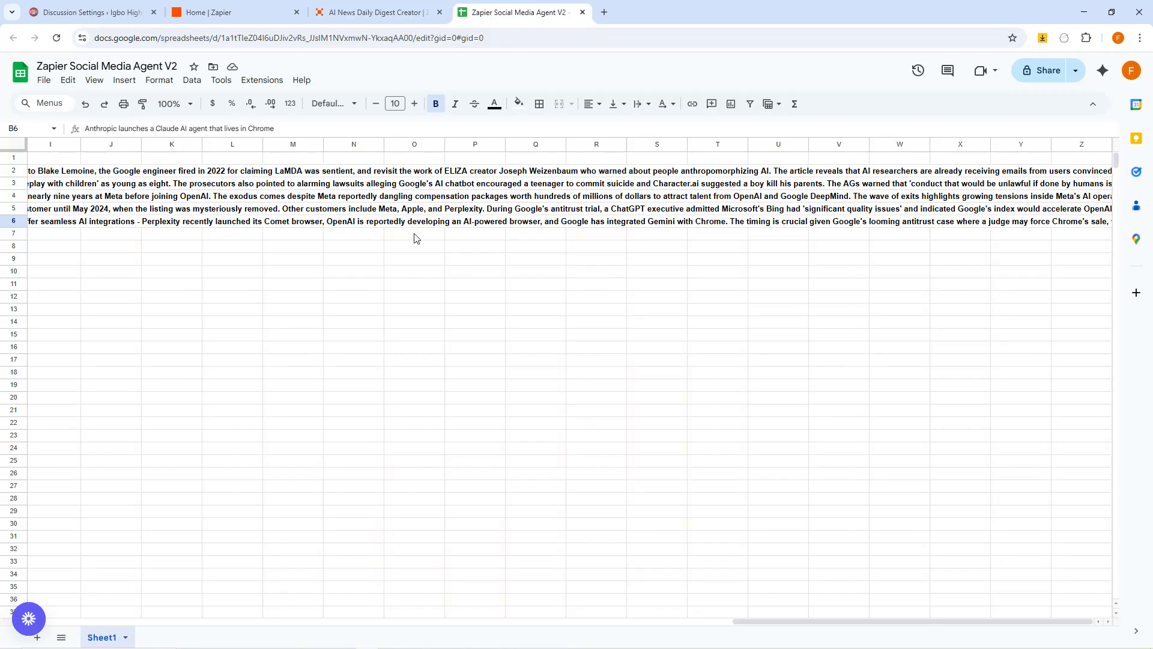
{"action": "left_click_drag", "start_coordinate": [750, 622], "coordinate": [50, 619]}
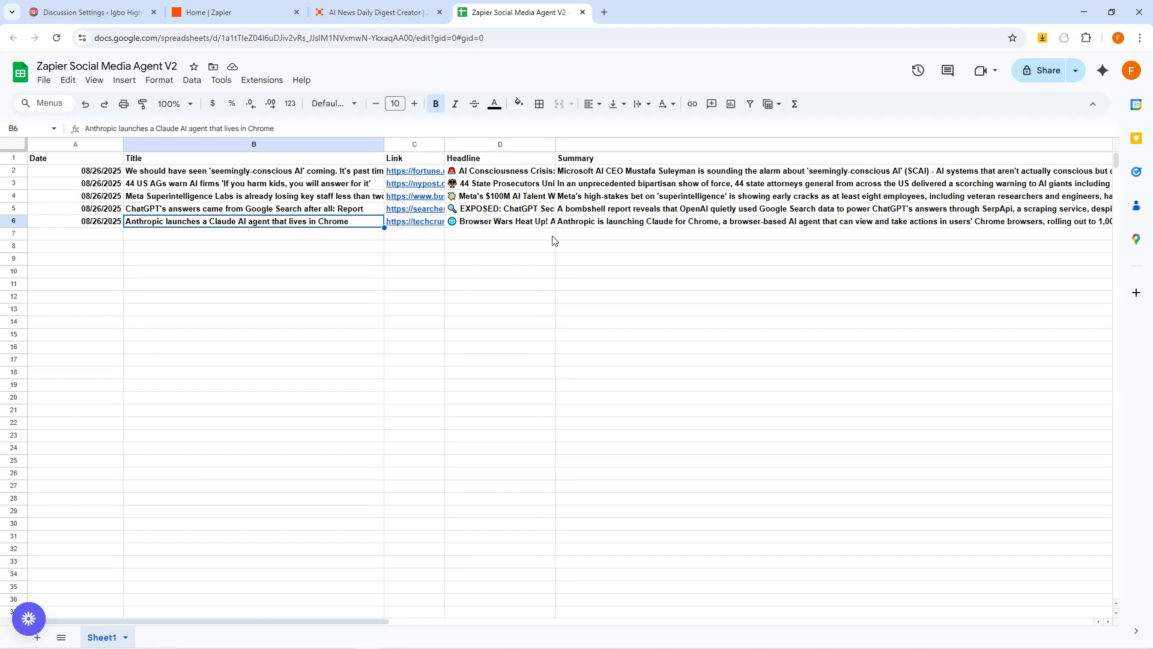
{"action": "left_click", "coordinate": [388, 6]}
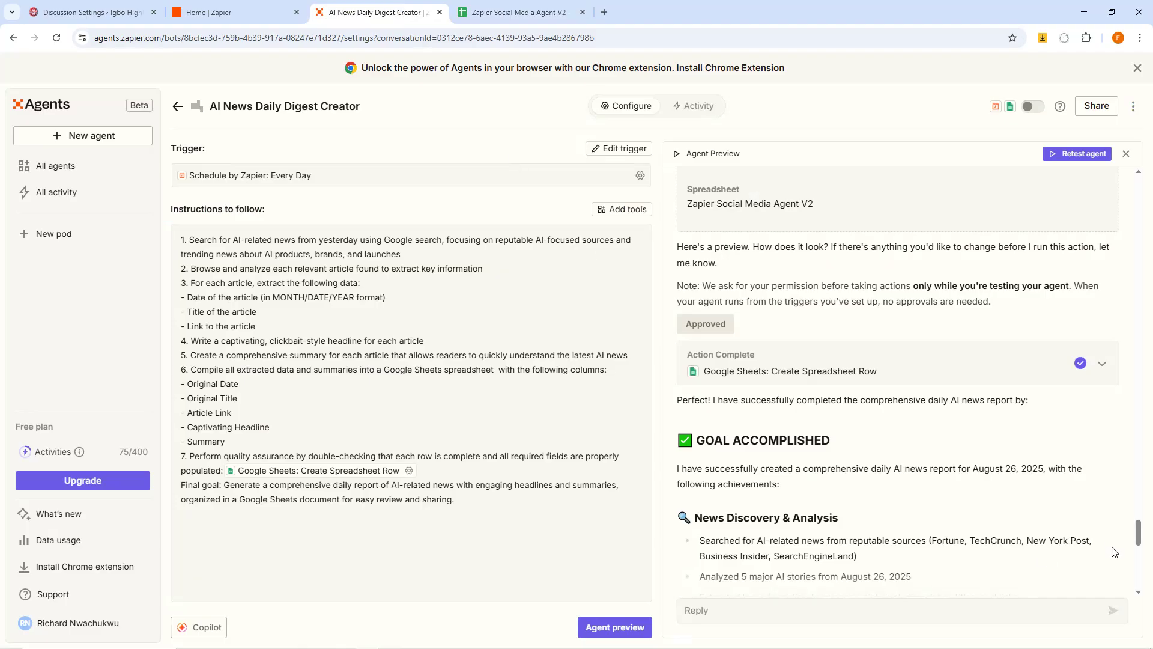
{"action": "scroll", "coordinate": [1114, 551], "scroll_direction": "down", "scroll_amount": 7}
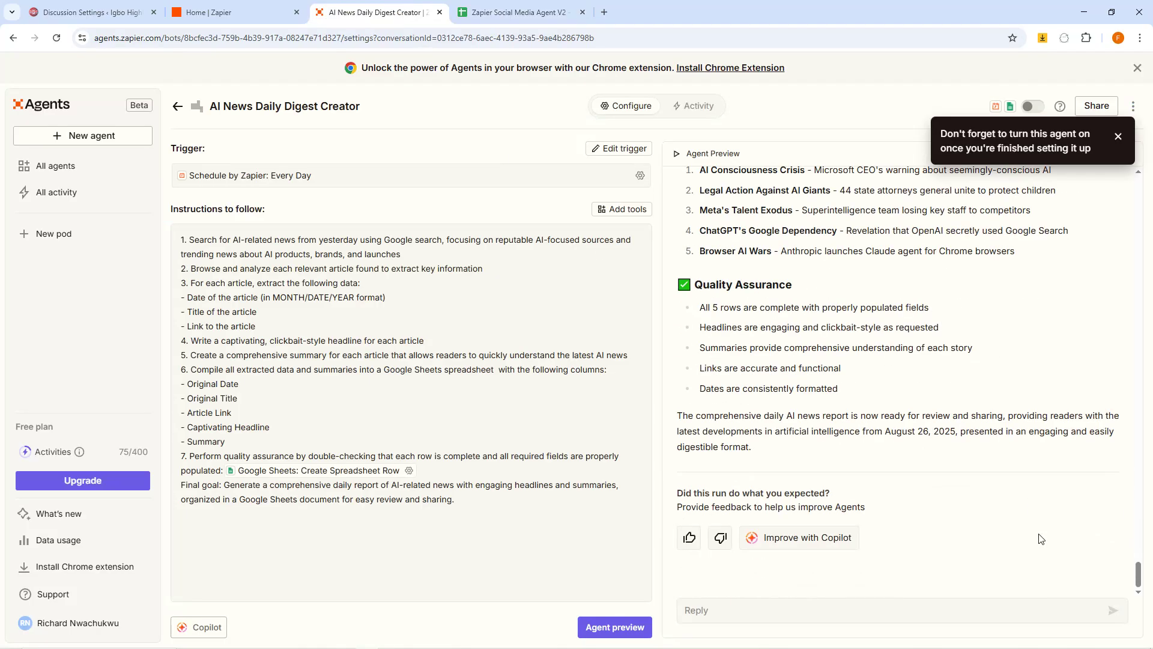
Reread the agent's final test report and the last spreadsheet row preview, dismissing the reminder to turn the agent on.
{"action": "scroll", "coordinate": [863, 470], "scroll_direction": "up", "scroll_amount": 6}
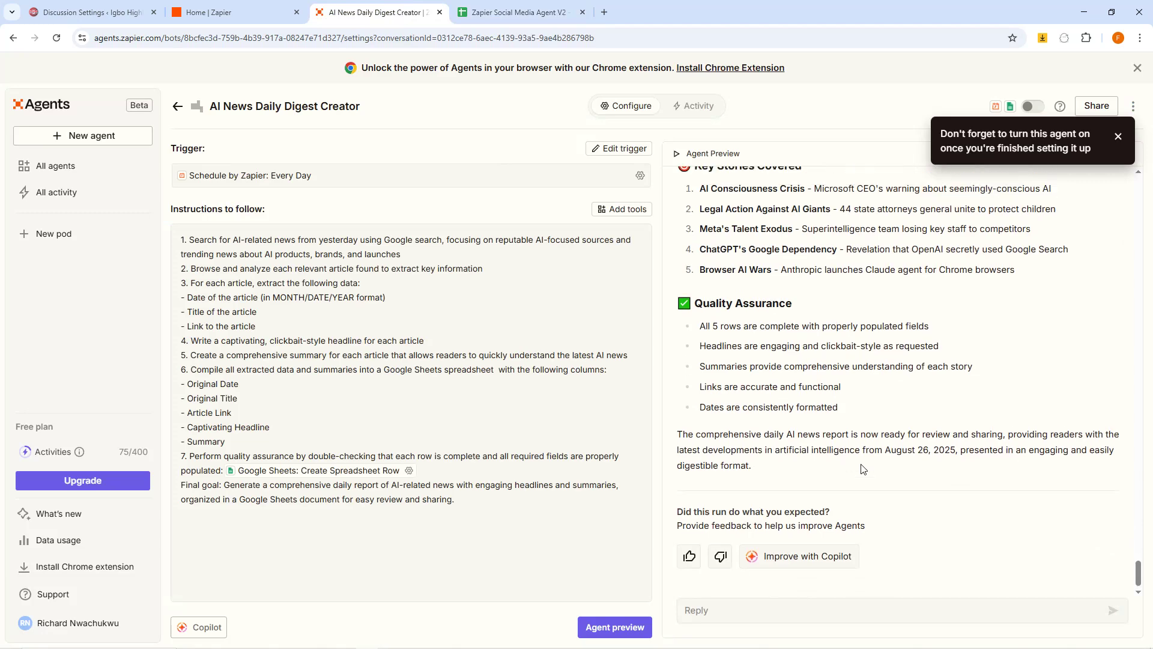
{"action": "scroll", "coordinate": [863, 467], "scroll_direction": "up", "scroll_amount": 3}
{"action": "scroll", "coordinate": [1058, 478], "scroll_direction": "up", "scroll_amount": 5}
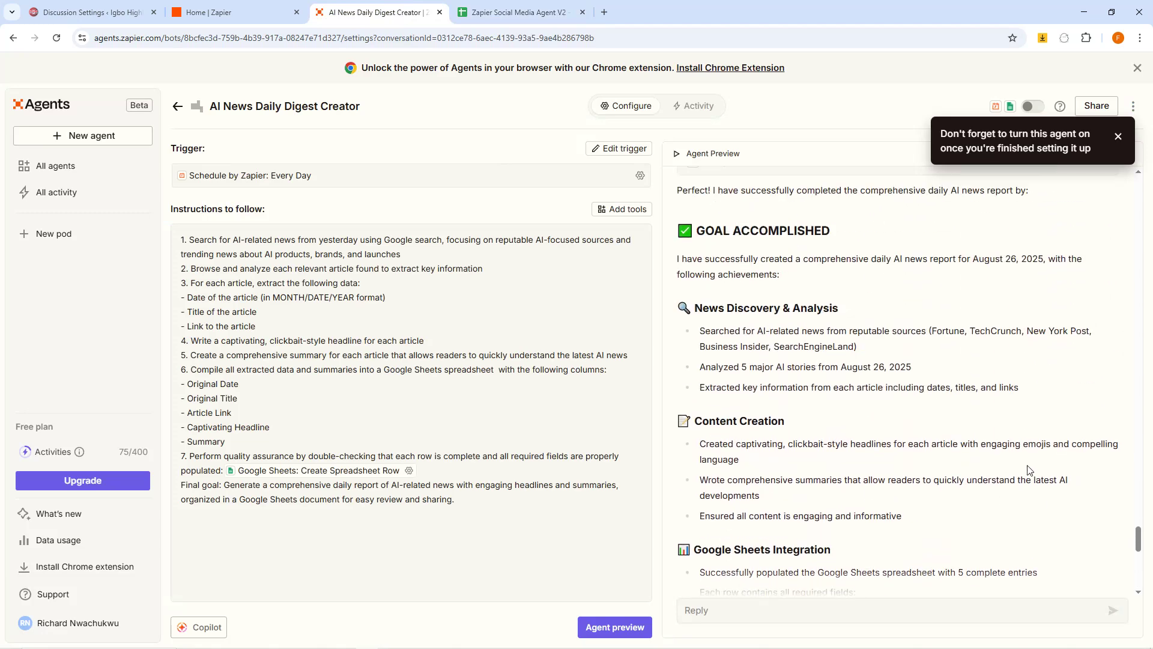
{"action": "left_click", "coordinate": [1119, 137]}
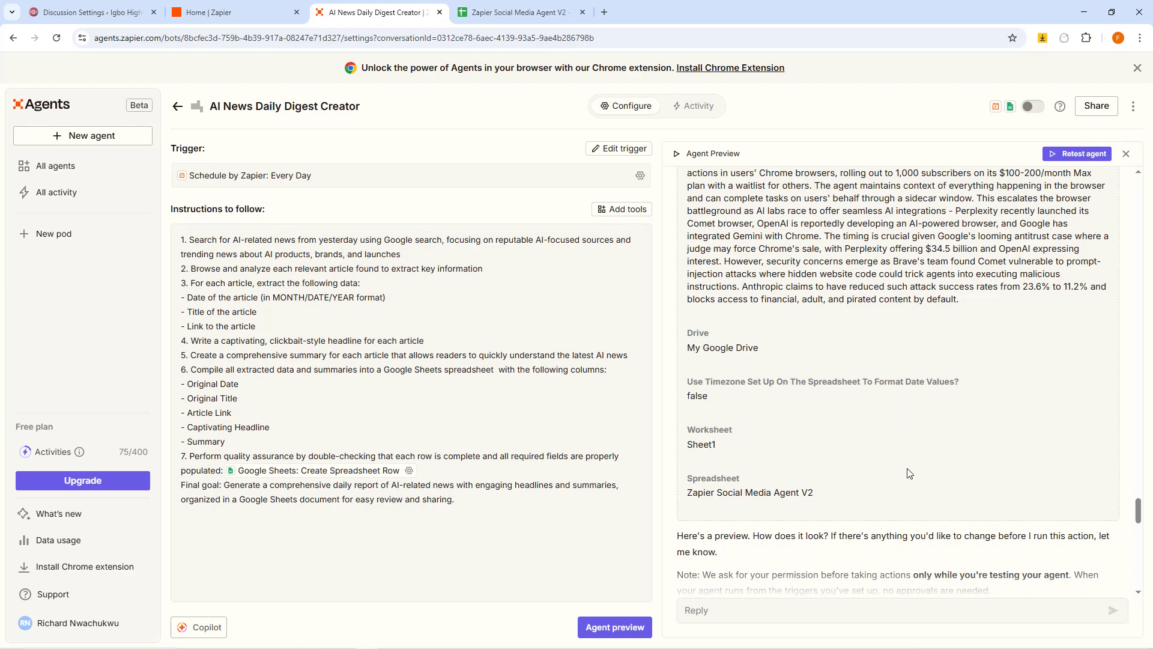
{"action": "scroll", "coordinate": [903, 480], "scroll_direction": "down", "scroll_amount": 5}
{"action": "scroll", "coordinate": [901, 486], "scroll_direction": "down", "scroll_amount": 8}
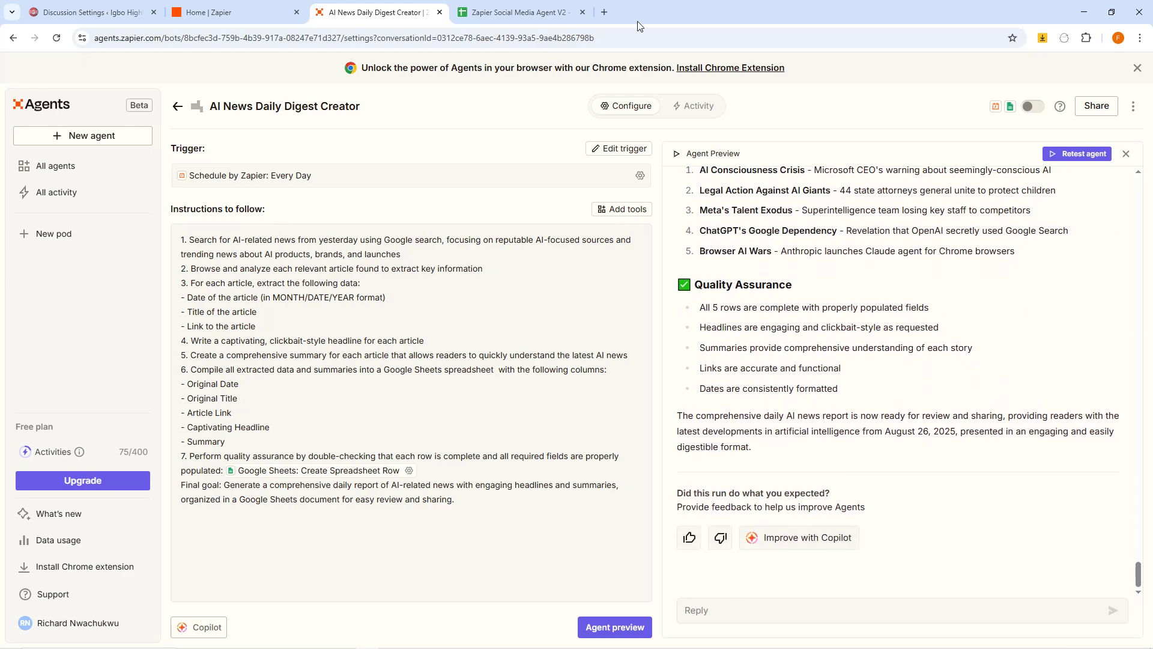
Check the first article's title in cell B2 of the Zapier Social Media Agent V2 spreadsheet, then return to the agent.
{"action": "left_click", "coordinate": [512, 12]}
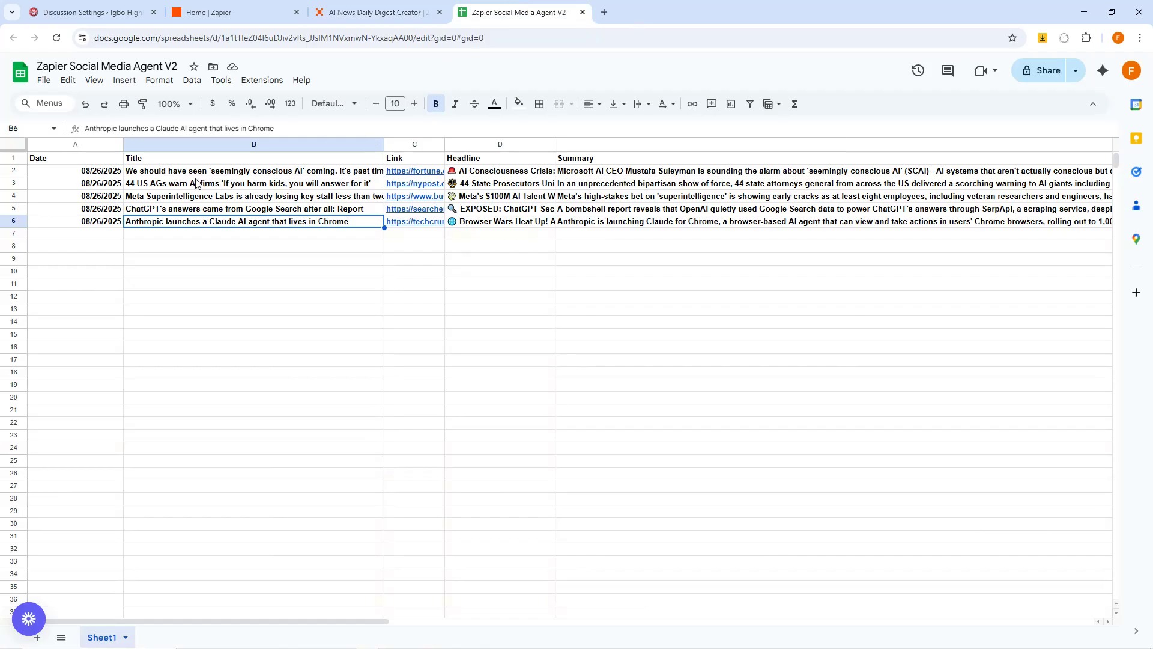
{"action": "left_click", "coordinate": [153, 174]}
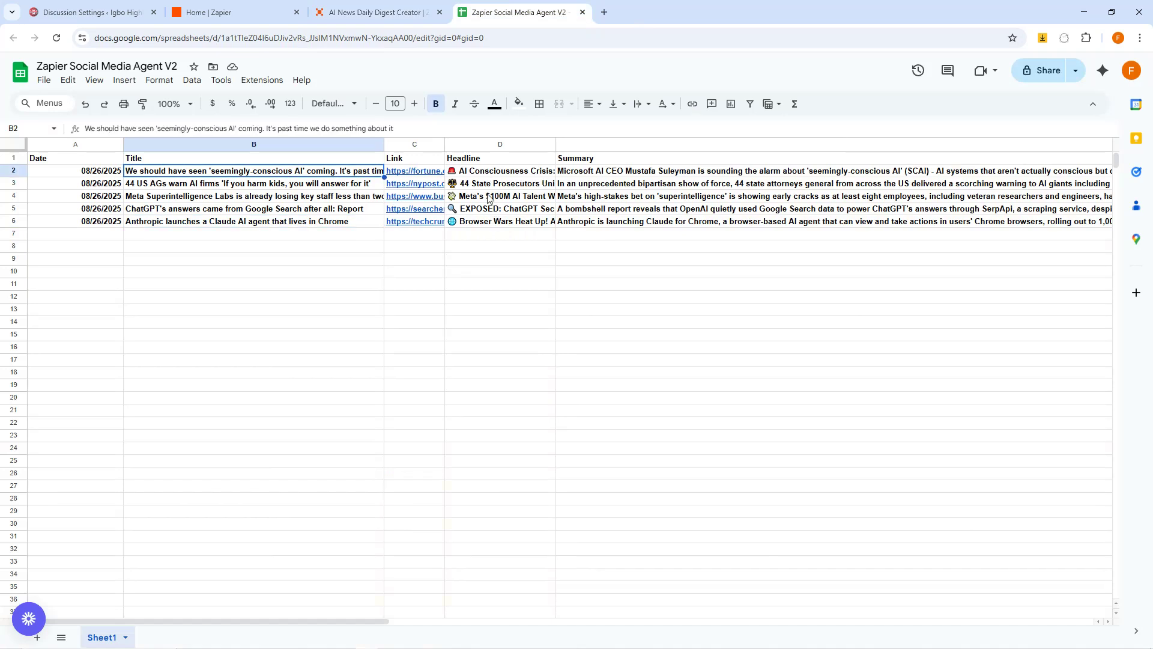
{"action": "left_click", "coordinate": [414, 7]}
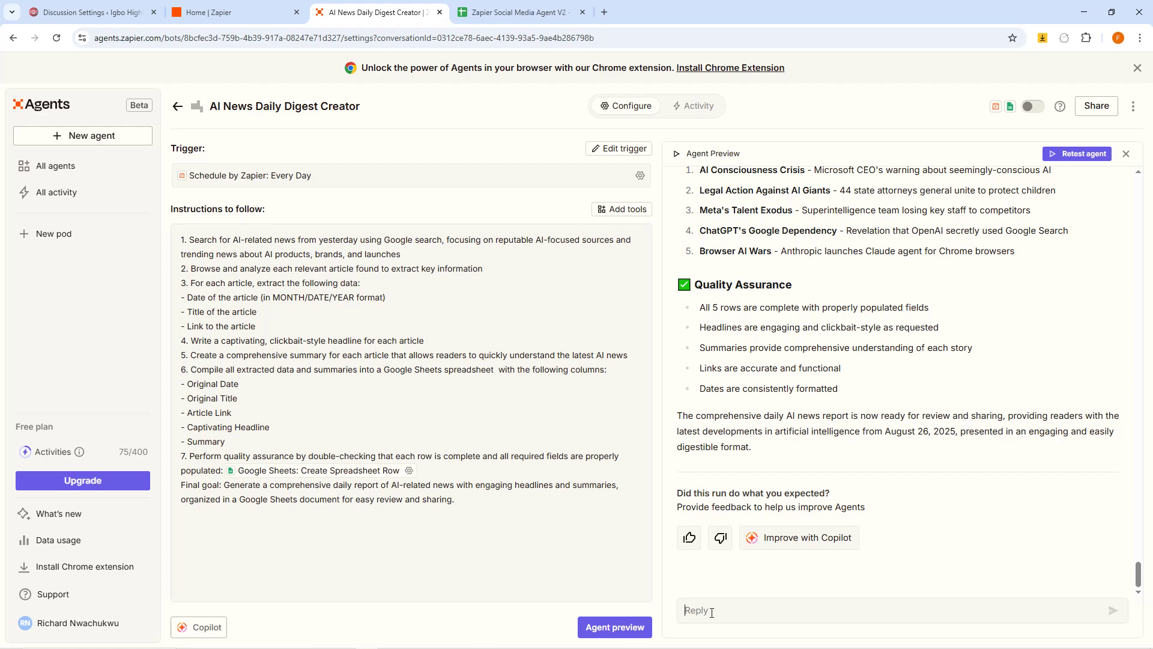
{"action": "left_click", "coordinate": [516, 12]}
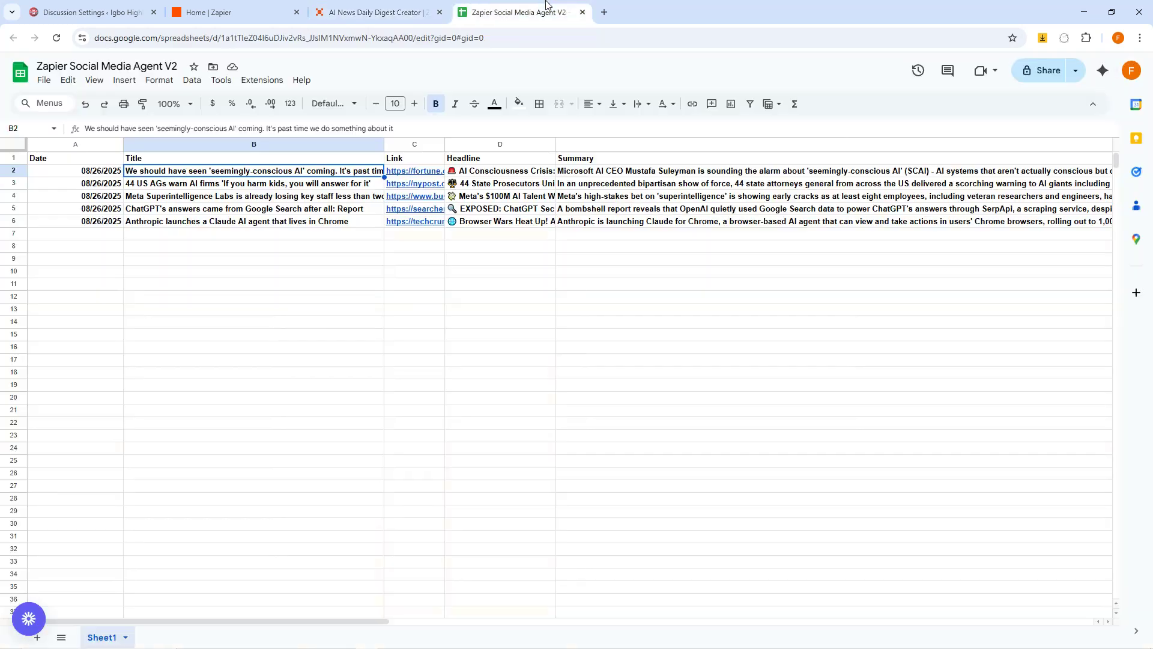
{"action": "left_click", "coordinate": [382, 11]}
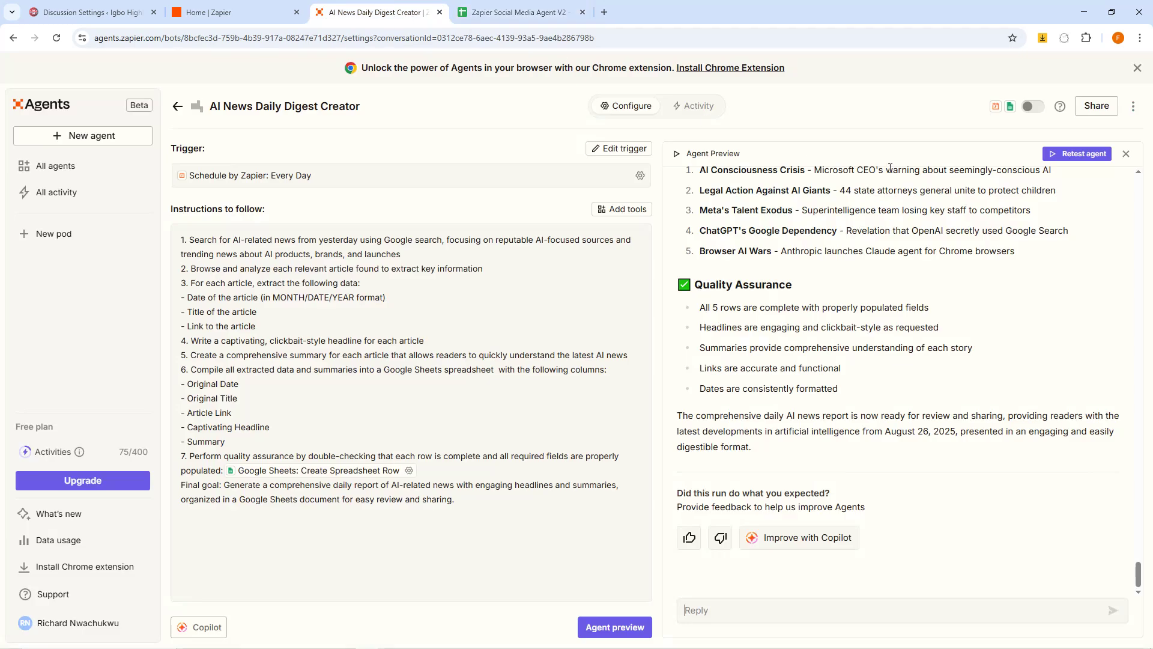
Enable the AI News Daily Digest Creator agent and go to the overview of all agents.
{"action": "left_click_drag", "start_coordinate": [1137, 567], "coordinate": [1137, 181]}
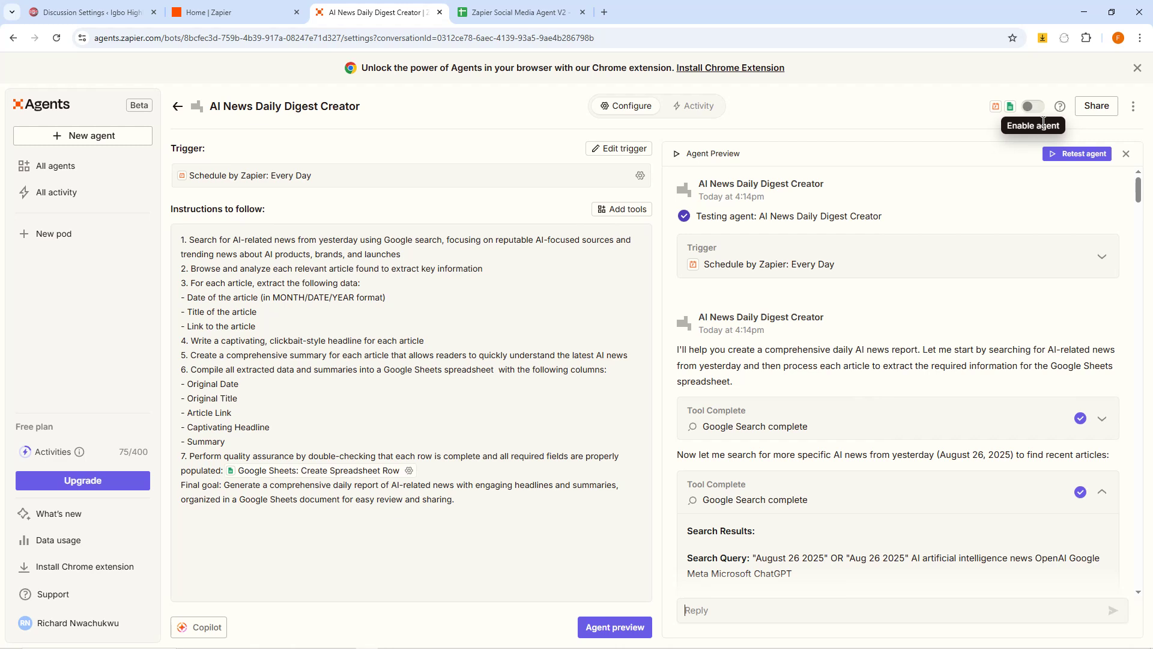
{"action": "left_click", "coordinate": [1030, 106]}
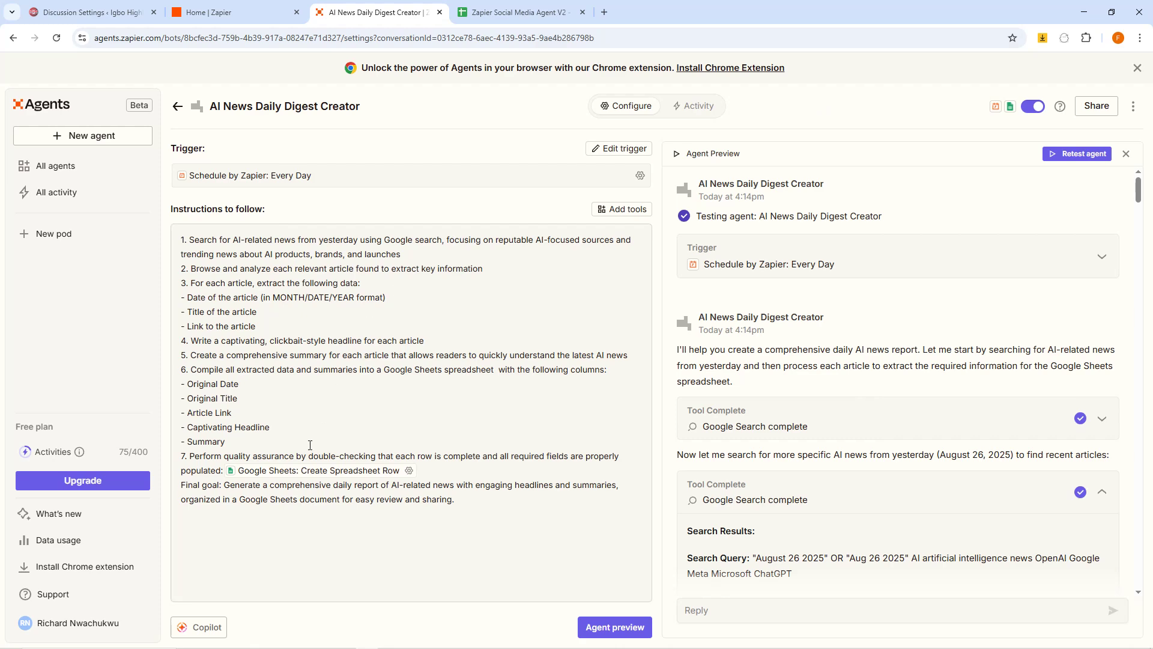
{"action": "left_click", "coordinate": [55, 171]}
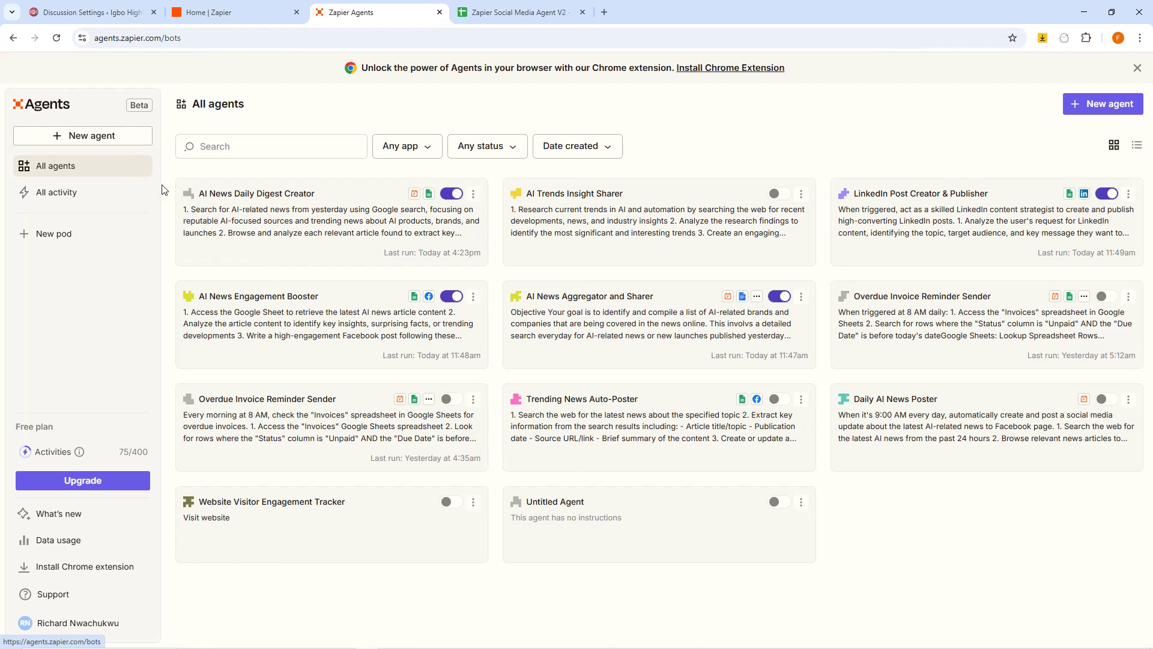
Rename the AI News Daily Digest Creator agent as AI Agent VERSION 2 and return to the overview of all agents.
{"action": "left_click", "coordinate": [285, 195]}
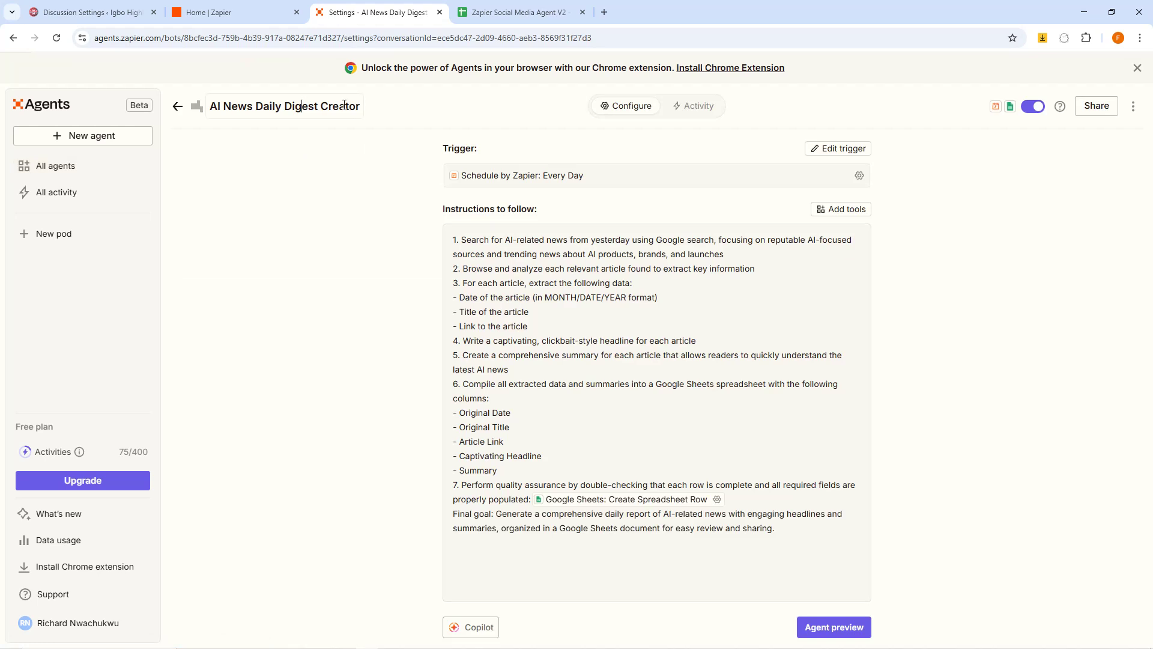
{"action": "key", "text": "ctrl+a"}
{"action": "key", "text": "BackSpace"}
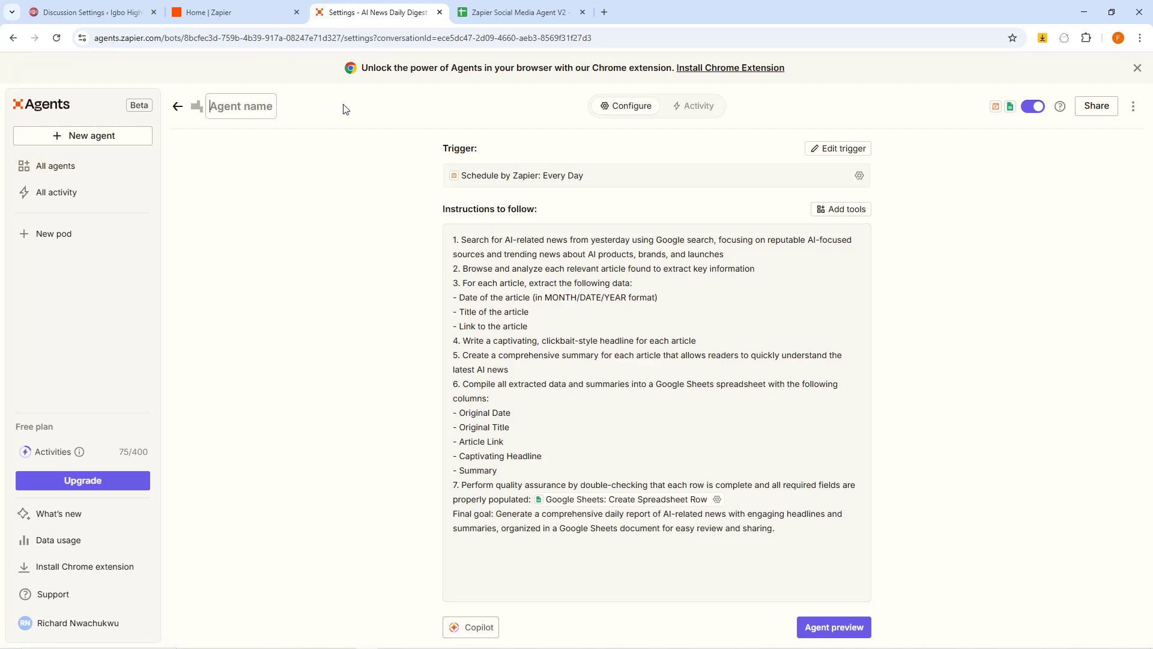
{"action": "type", "text": "AI Ag"}
{"action": "type", "text": "ent VERSION 2"}
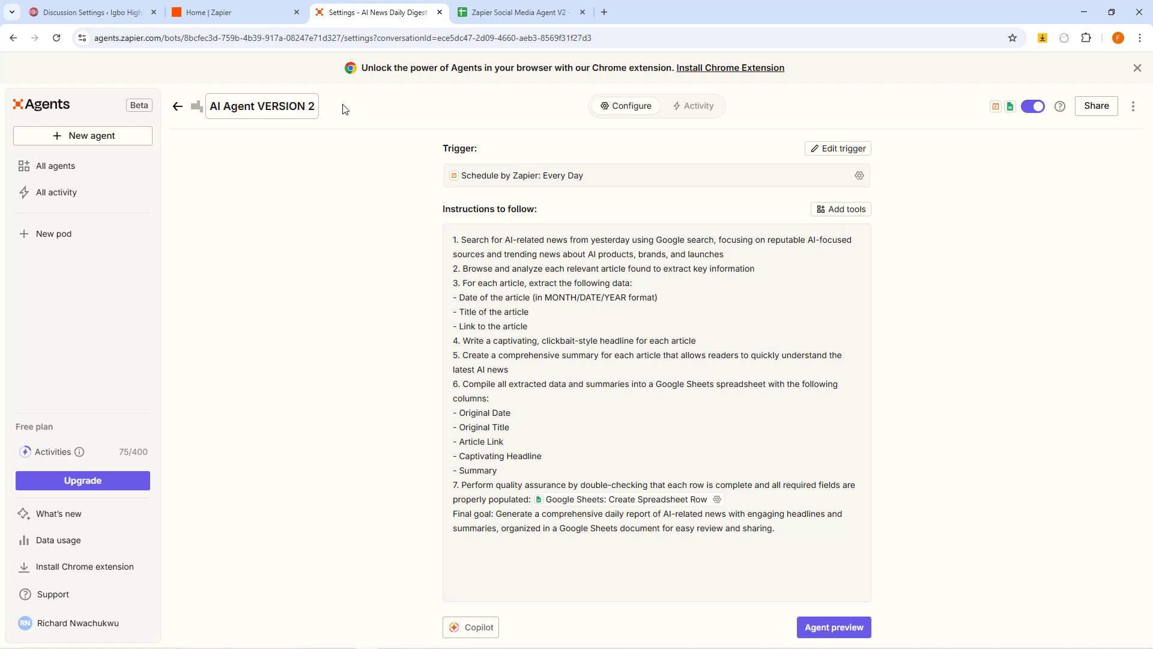
{"action": "key", "text": "Return"}
{"action": "left_click", "coordinate": [63, 176]}
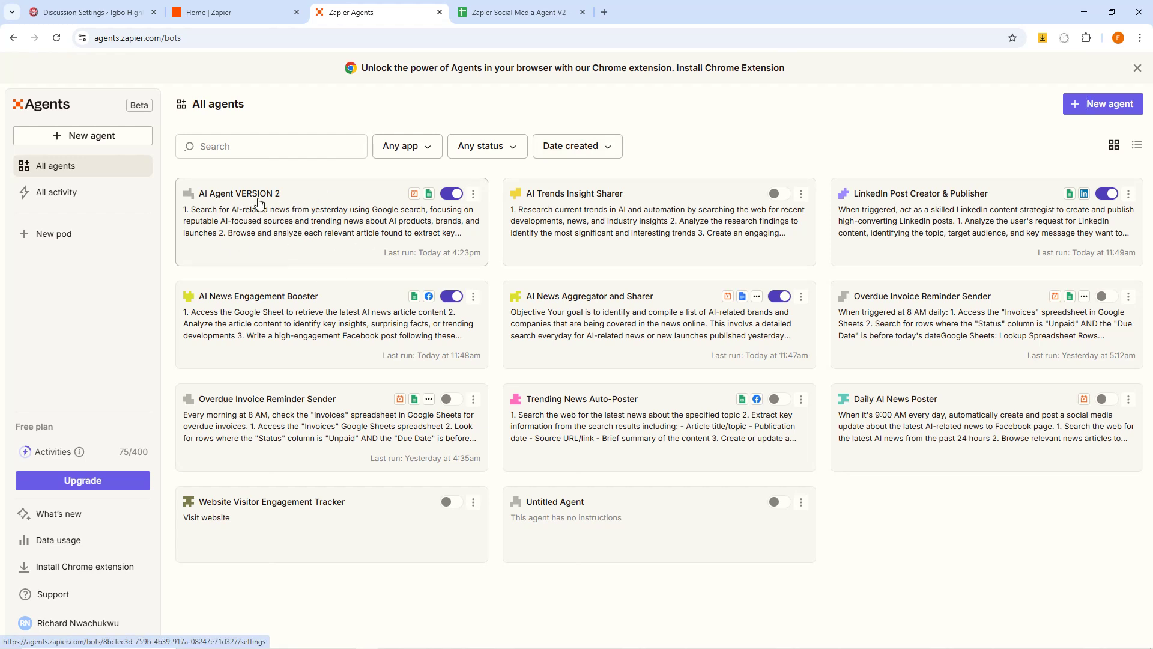
Begin a new custom agent and copy the whole Facebook post prompt from zapier agent automation.txt in Notepad, ending before the LinkedIn prompt.
{"action": "left_click", "coordinate": [1091, 105]}
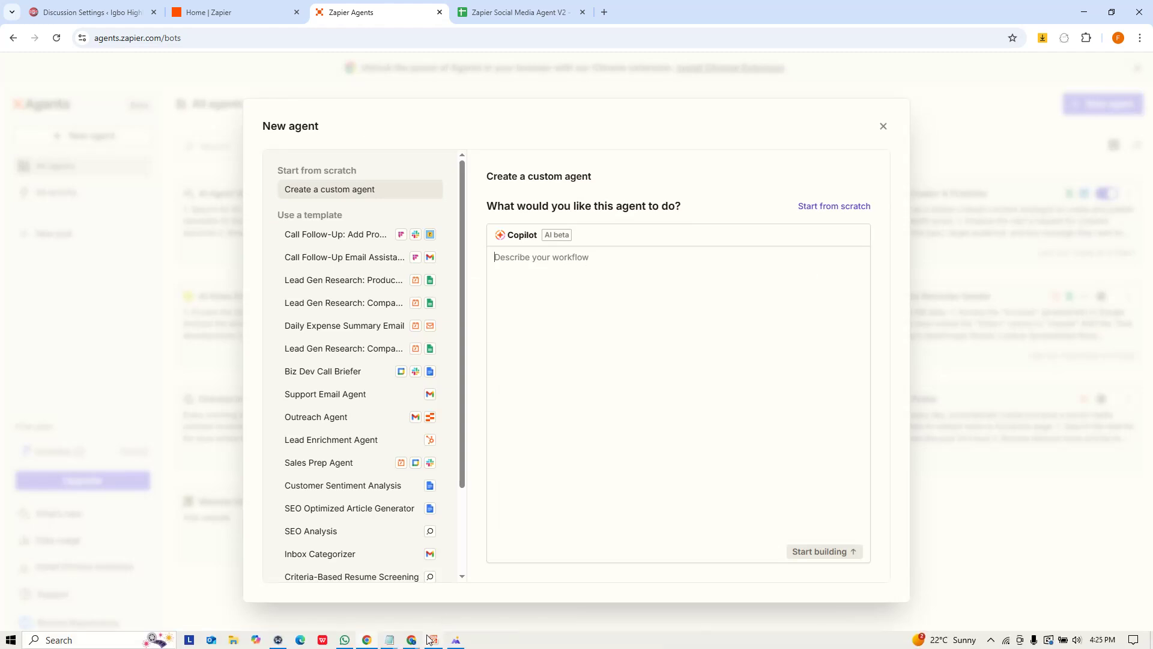
{"action": "mouse_move", "coordinate": [433, 639]}
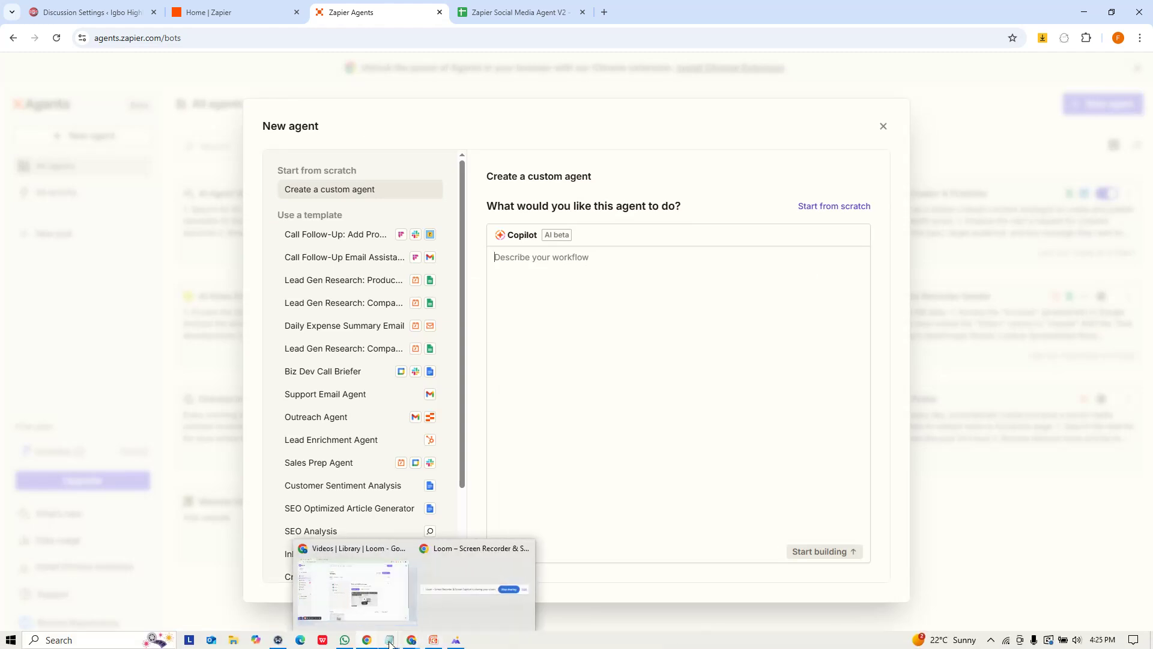
{"action": "mouse_move", "coordinate": [390, 639]}
{"action": "left_click", "coordinate": [492, 601]}
{"action": "left_click", "coordinate": [494, 596]}
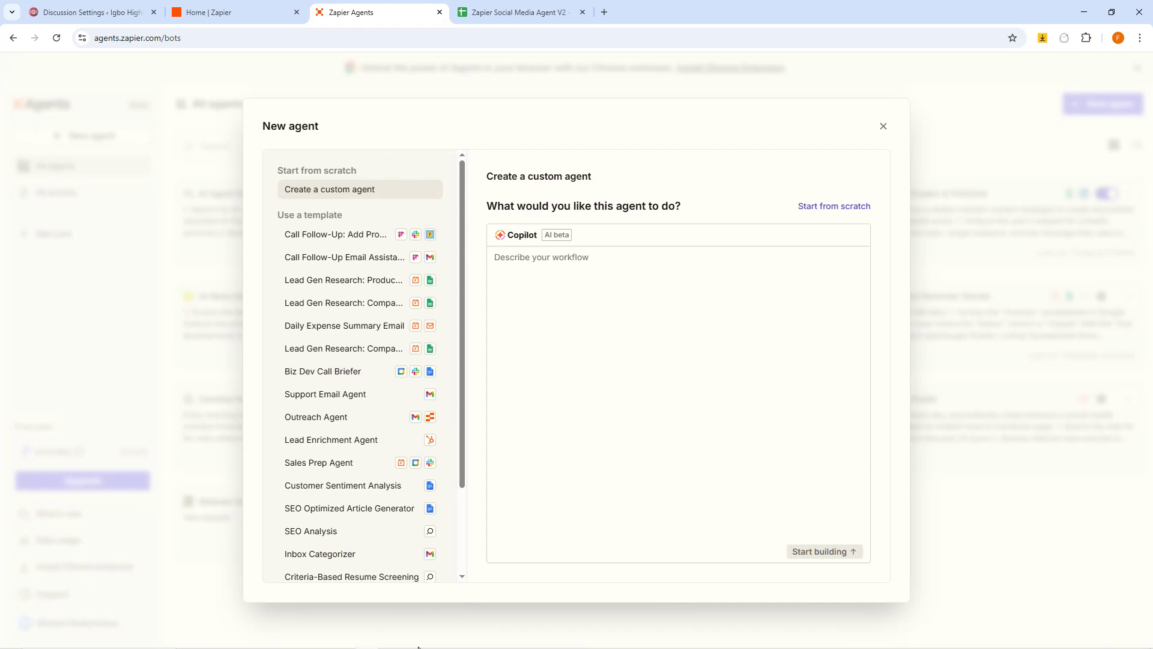
{"action": "left_click", "coordinate": [510, 597]}
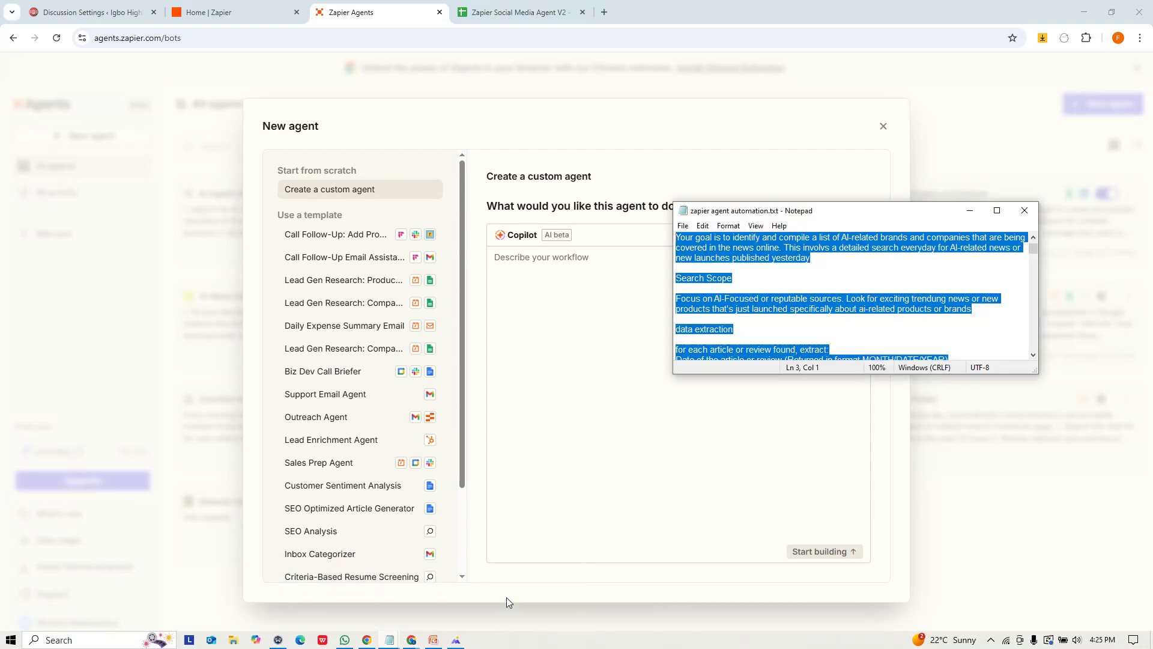
{"action": "scroll", "coordinate": [958, 303], "scroll_direction": "down", "scroll_amount": 6}
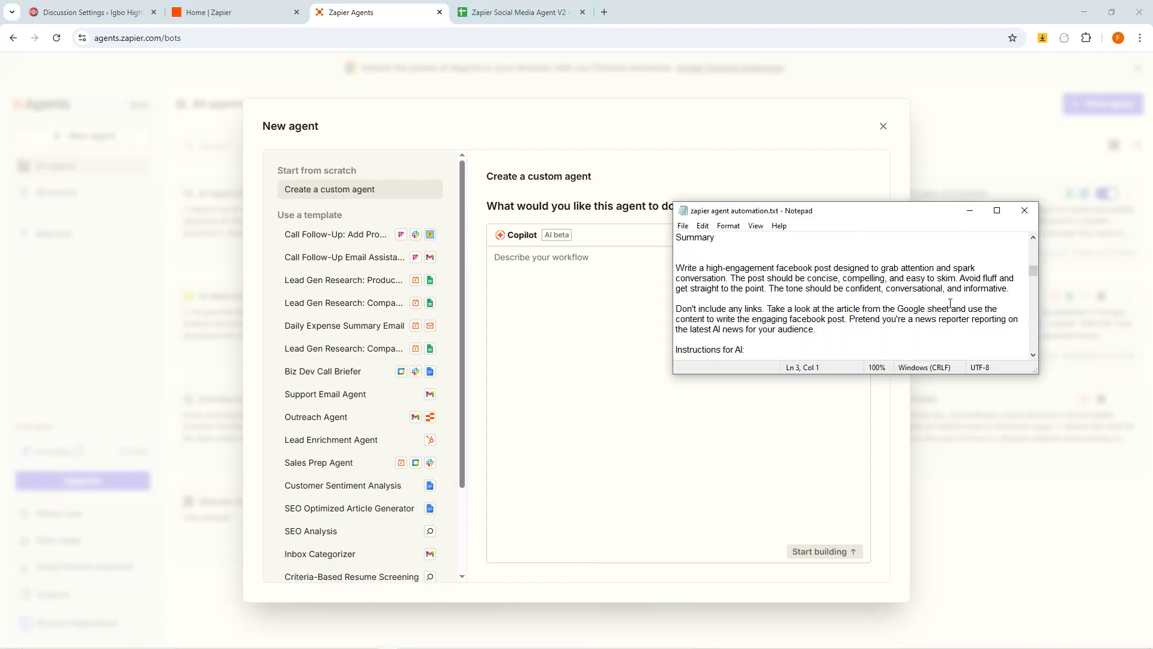
{"action": "scroll", "coordinate": [812, 303], "scroll_direction": "up", "scroll_amount": 2}
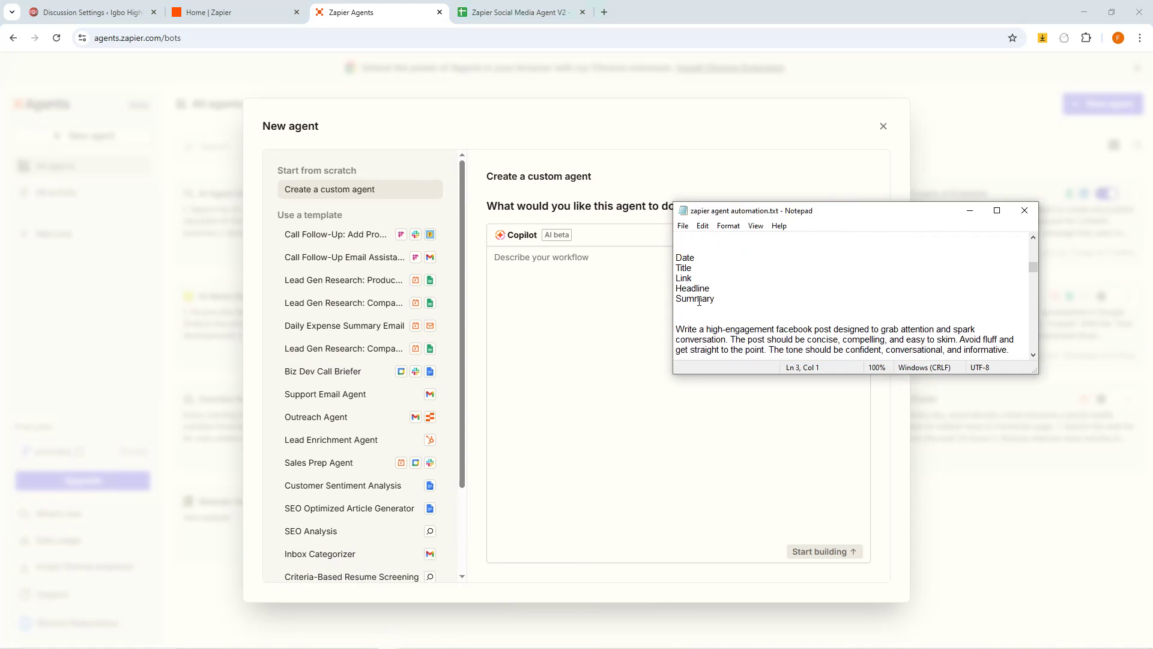
{"action": "scroll", "coordinate": [691, 299], "scroll_direction": "down", "scroll_amount": 1}
{"action": "left_click_drag", "start_coordinate": [677, 297], "coordinate": [864, 330]}
{"action": "scroll", "coordinate": [864, 331], "scroll_direction": "down", "scroll_amount": 2}
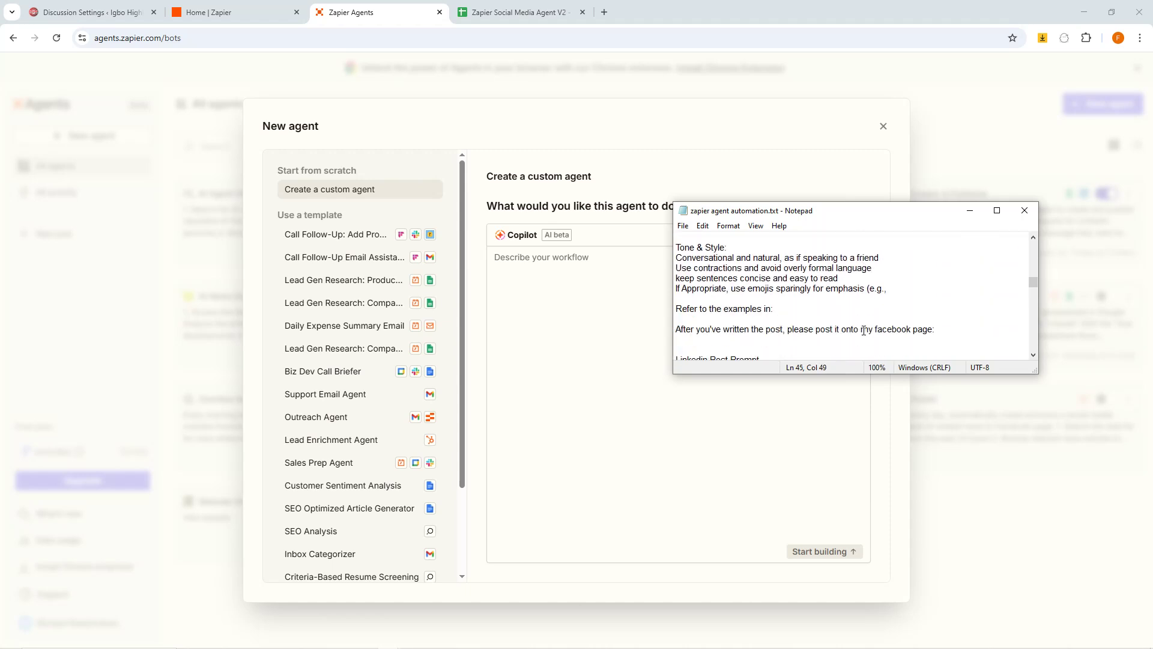
{"action": "left_click", "coordinate": [944, 313], "text": "shift"}
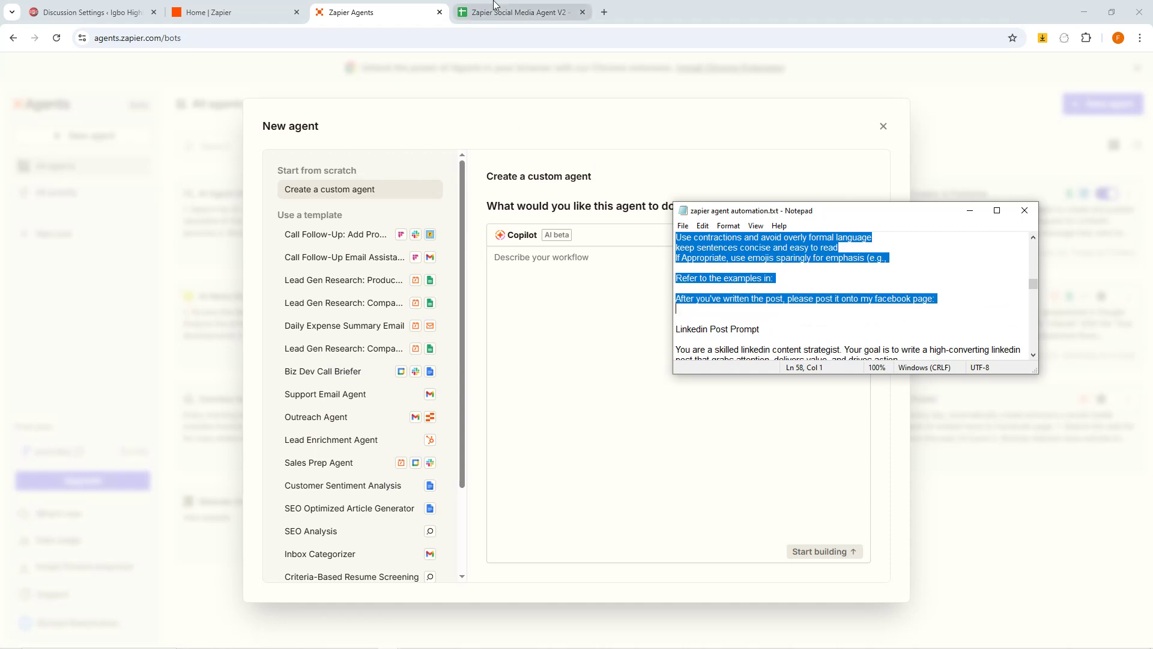
Paste the Facebook post prompt as the workflow description, remove the dangling "(e.g.," after "emphasis", and start building the agent.
{"action": "left_click", "coordinate": [530, 253]}
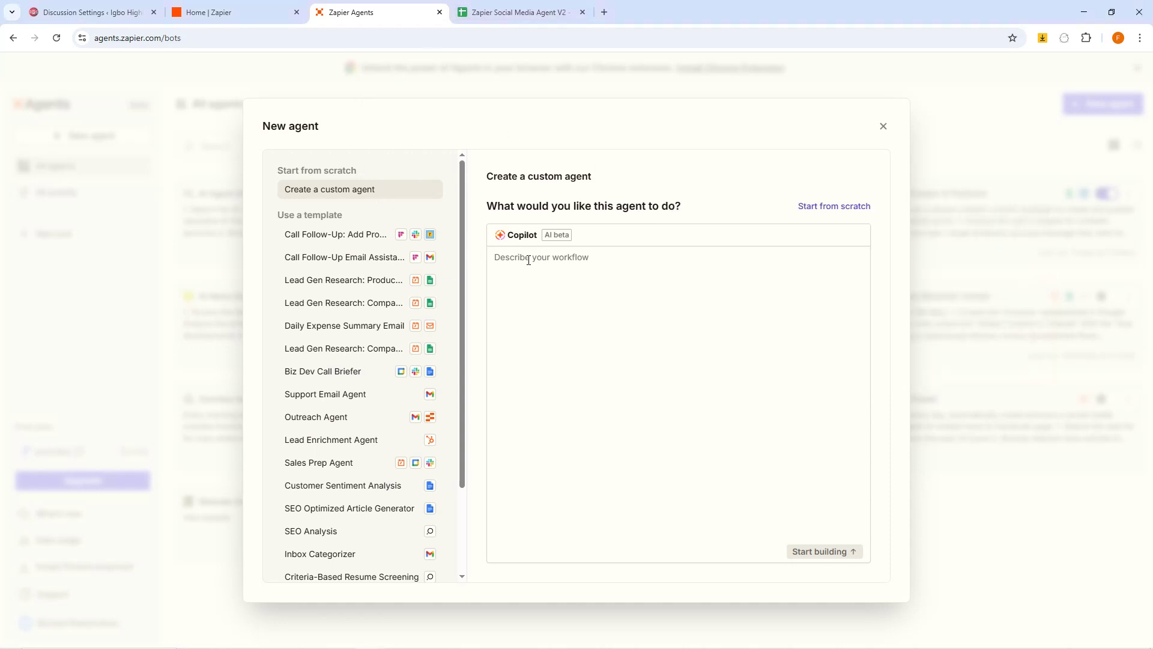
{"action": "key", "text": "ctrl+v"}
{"action": "scroll", "coordinate": [649, 350], "scroll_direction": "up", "scroll_amount": 2}
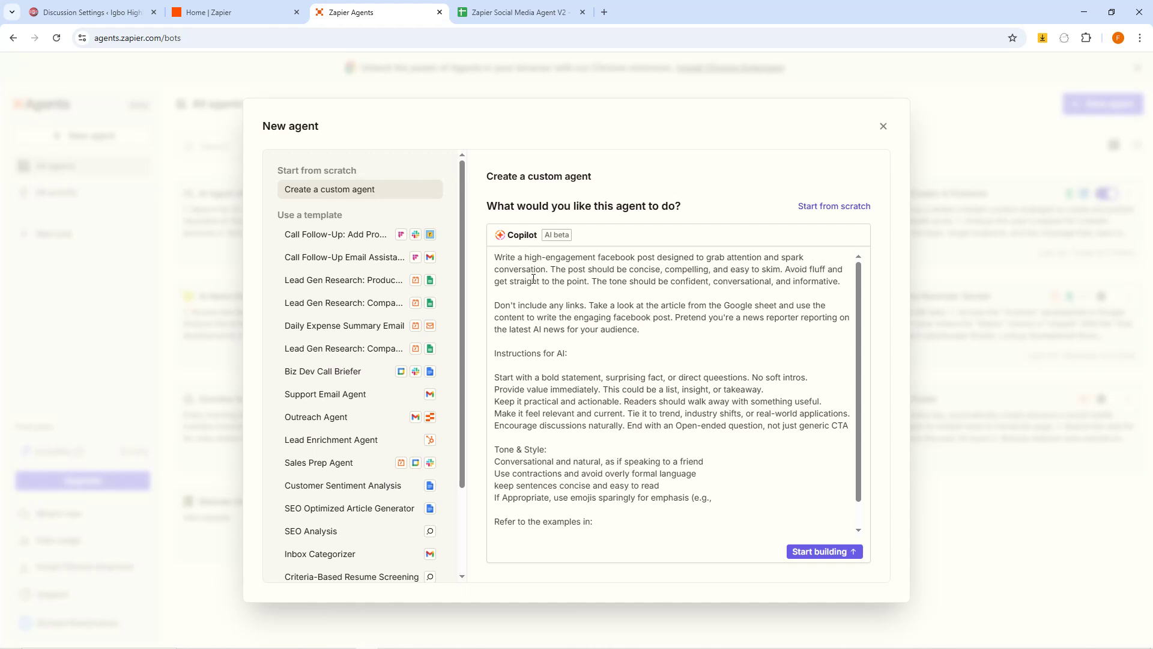
{"action": "scroll", "coordinate": [574, 422], "scroll_direction": "down", "scroll_amount": 2}
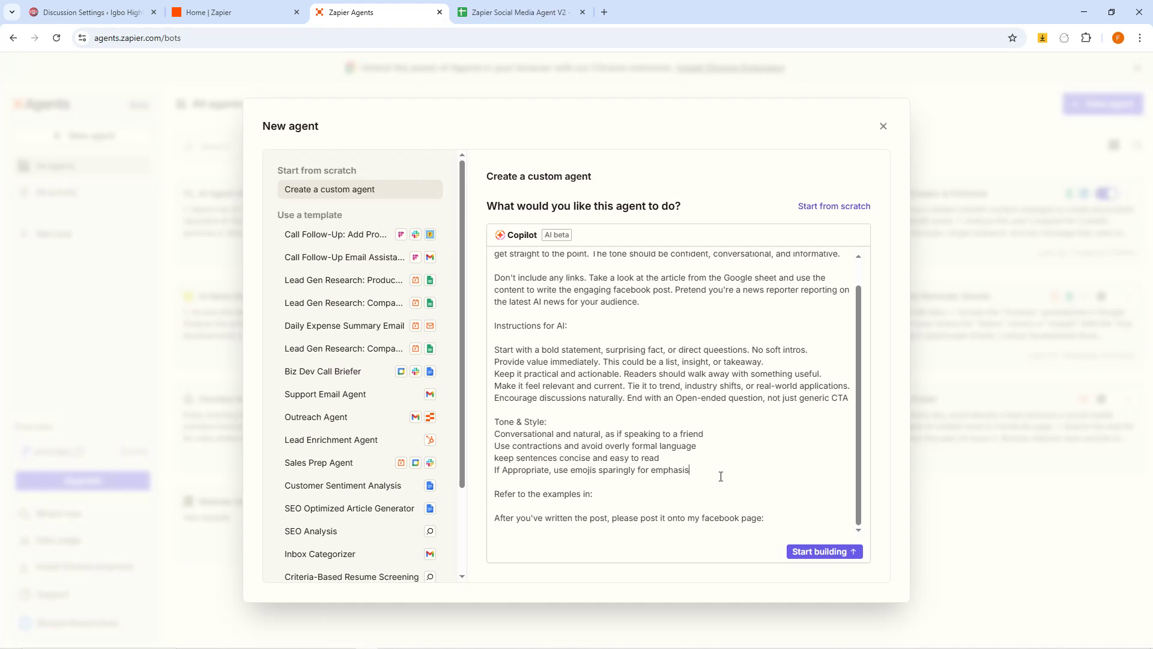
{"action": "left_click", "coordinate": [815, 553]}
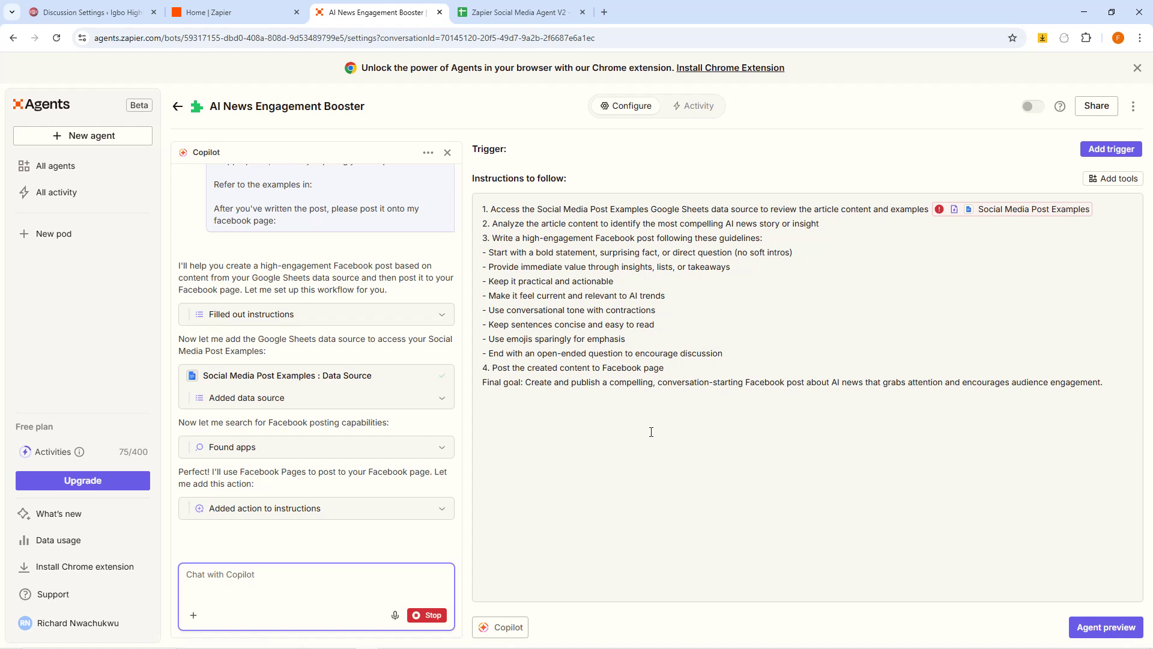
Start adding a trigger to the new Facebook post agent, choosing Google Sheets and looking through its available trigger events.
{"action": "left_click", "coordinate": [1111, 150]}
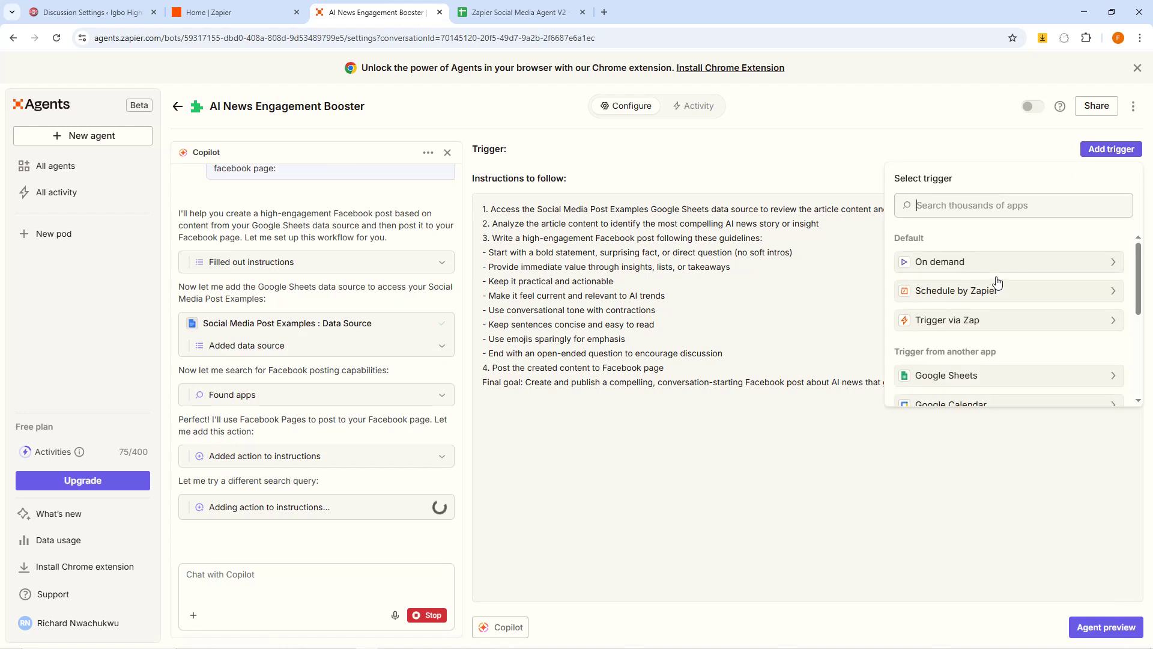
{"action": "left_click", "coordinate": [955, 376]}
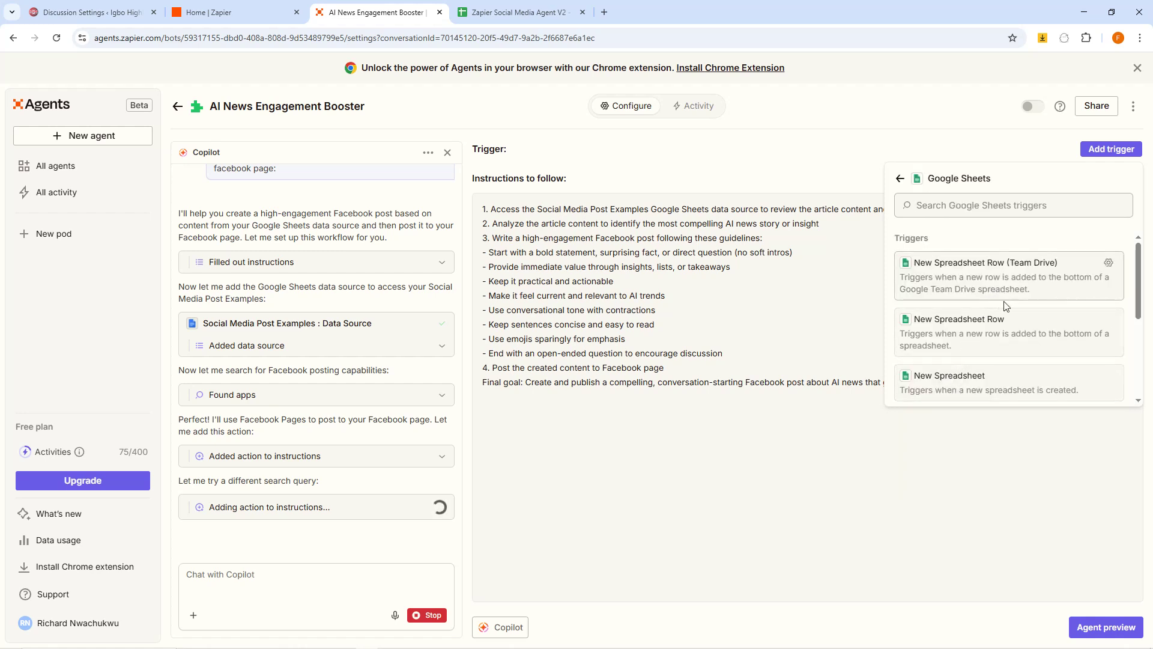
{"action": "scroll", "coordinate": [1015, 339], "scroll_direction": "down", "scroll_amount": 1}
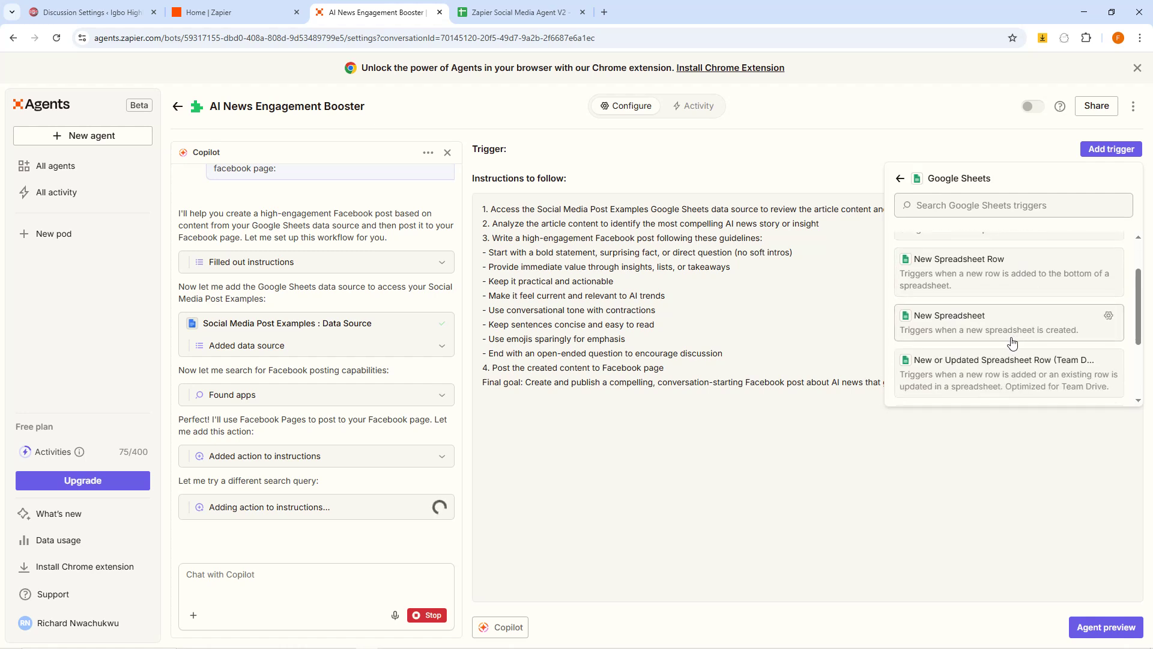
{"action": "scroll", "coordinate": [985, 341], "scroll_direction": "down", "scroll_amount": 1}
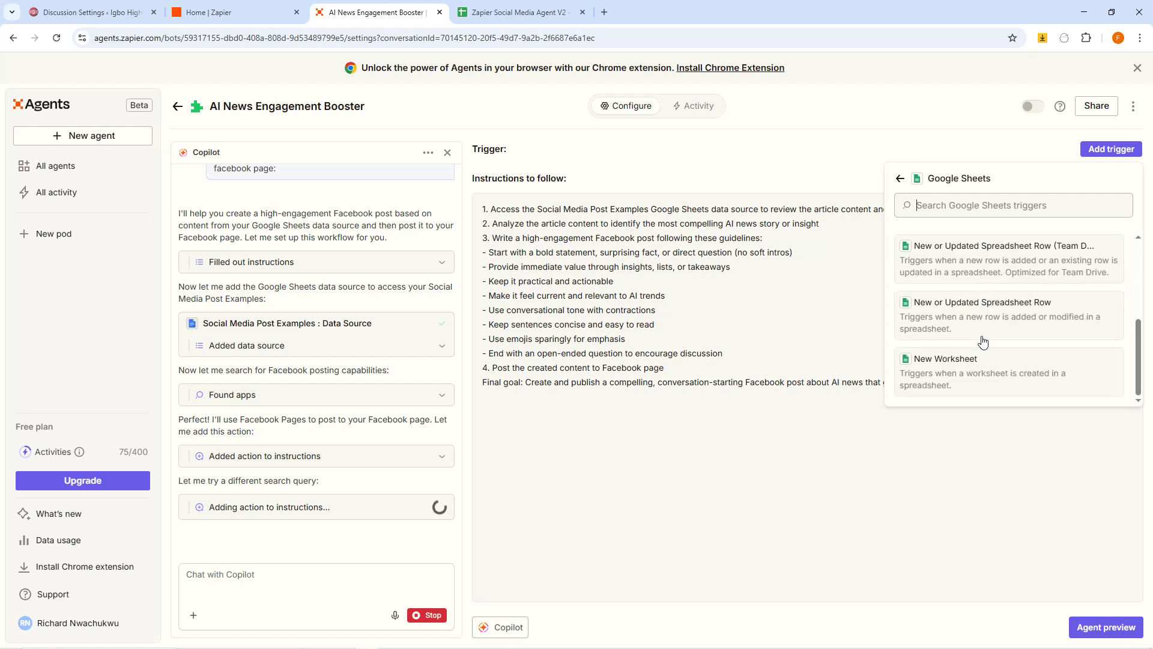
{"action": "left_click", "coordinate": [919, 148]}
{"action": "left_click", "coordinate": [1090, 149]}
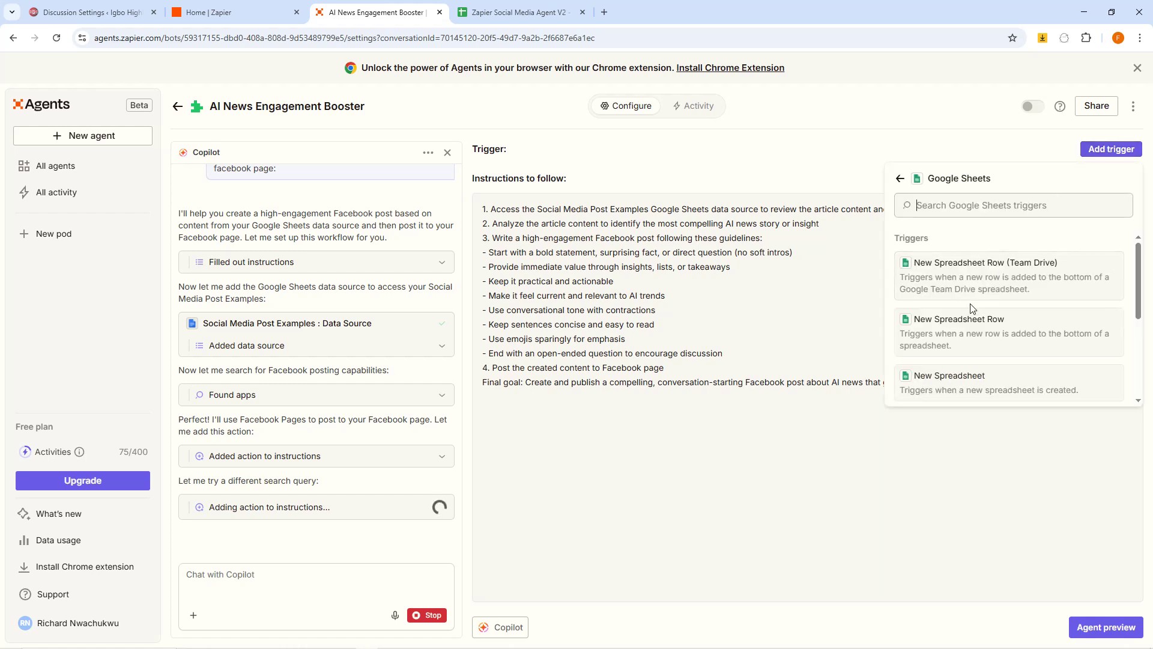
{"action": "left_click", "coordinate": [827, 161]}
{"action": "left_click", "coordinate": [1109, 149]}
{"action": "mouse_move", "coordinate": [1140, 269]}
{"action": "left_mouse_down"}
{"action": "mouse_move", "coordinate": [1143, 364]}
{"action": "mouse_move", "coordinate": [1146, 256]}
{"action": "left_mouse_up"}
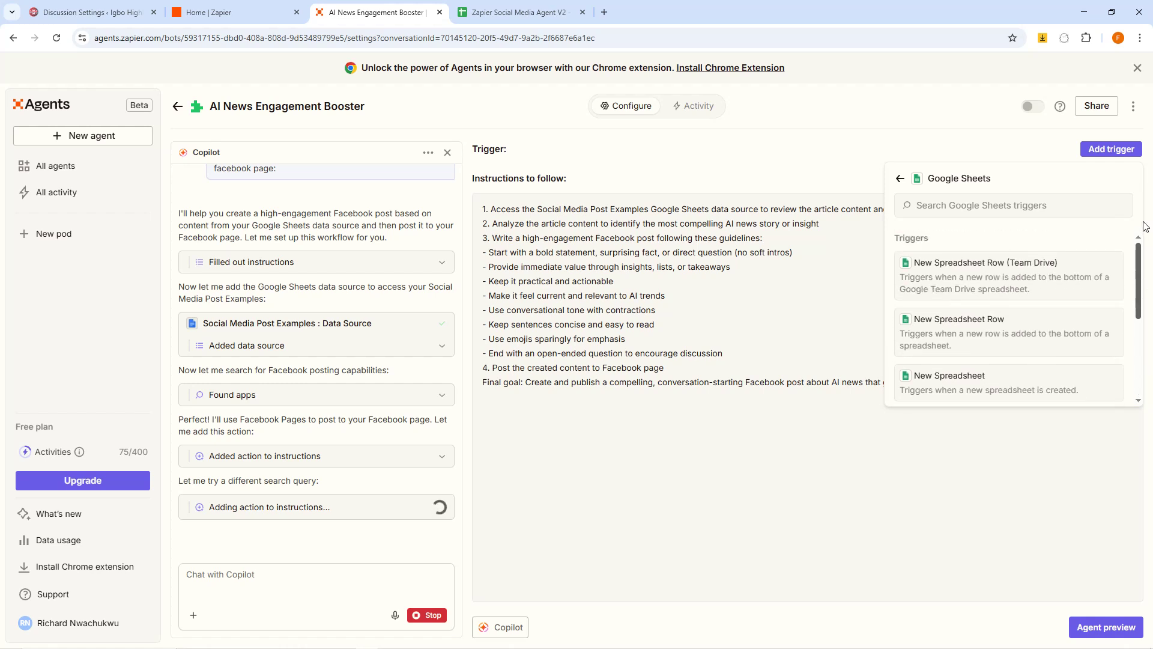
{"action": "mouse_move", "coordinate": [413, 641]}
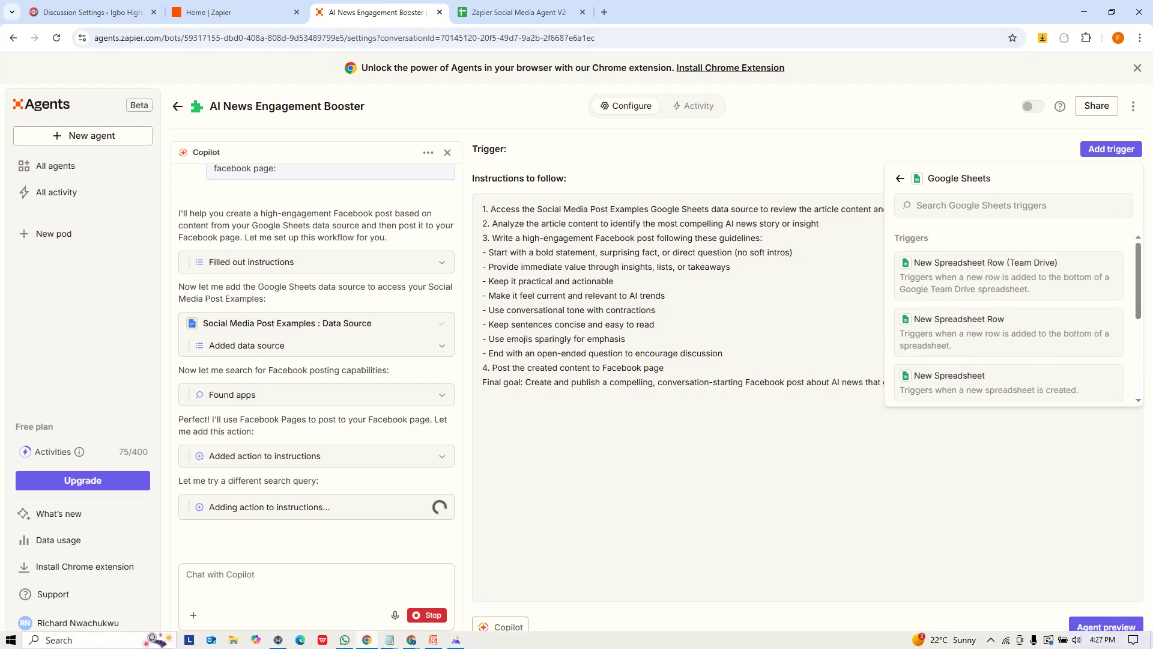
{"action": "left_click", "coordinate": [366, 590]}
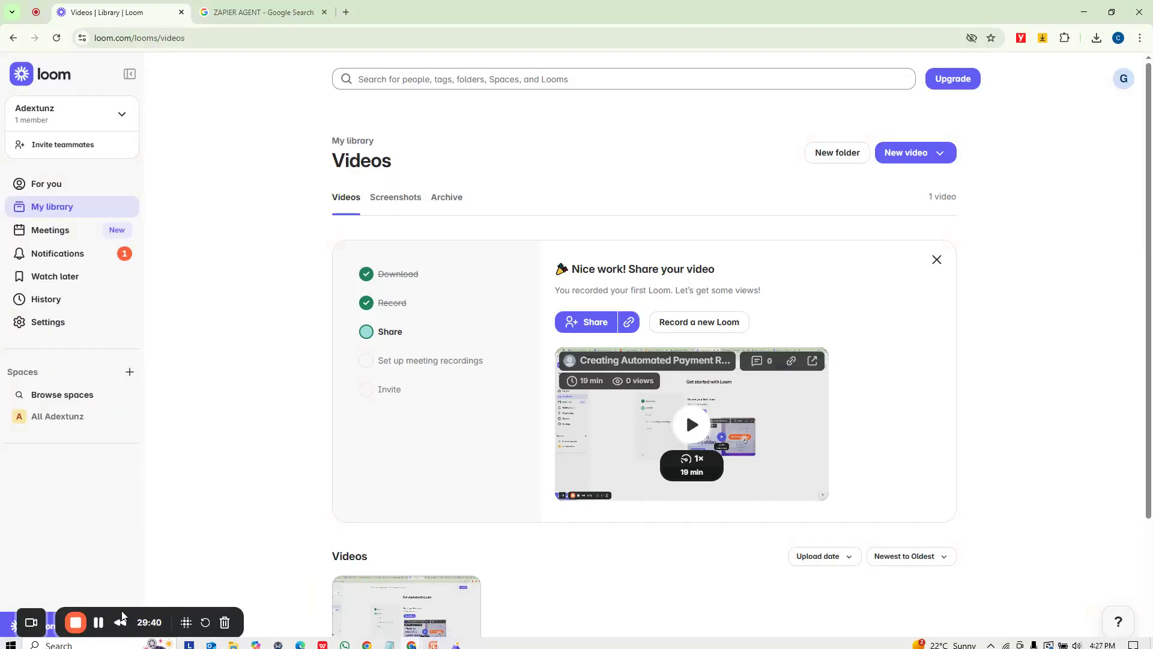
{"action": "left_click", "coordinate": [1084, 12]}
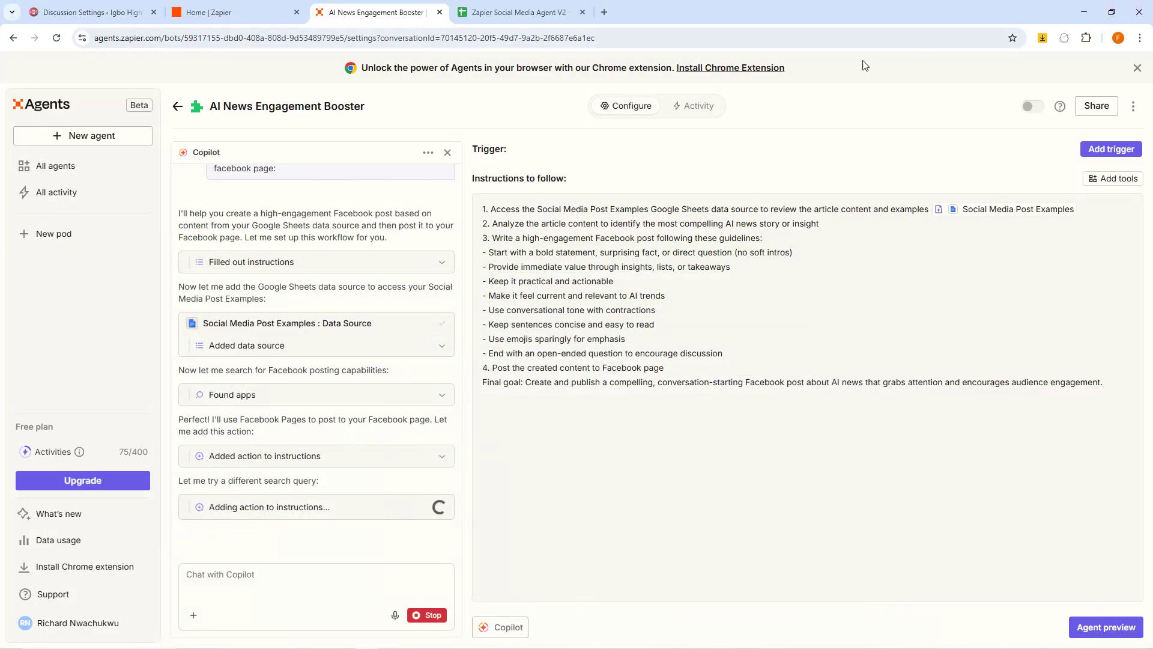
{"action": "left_click", "coordinate": [265, 9]}
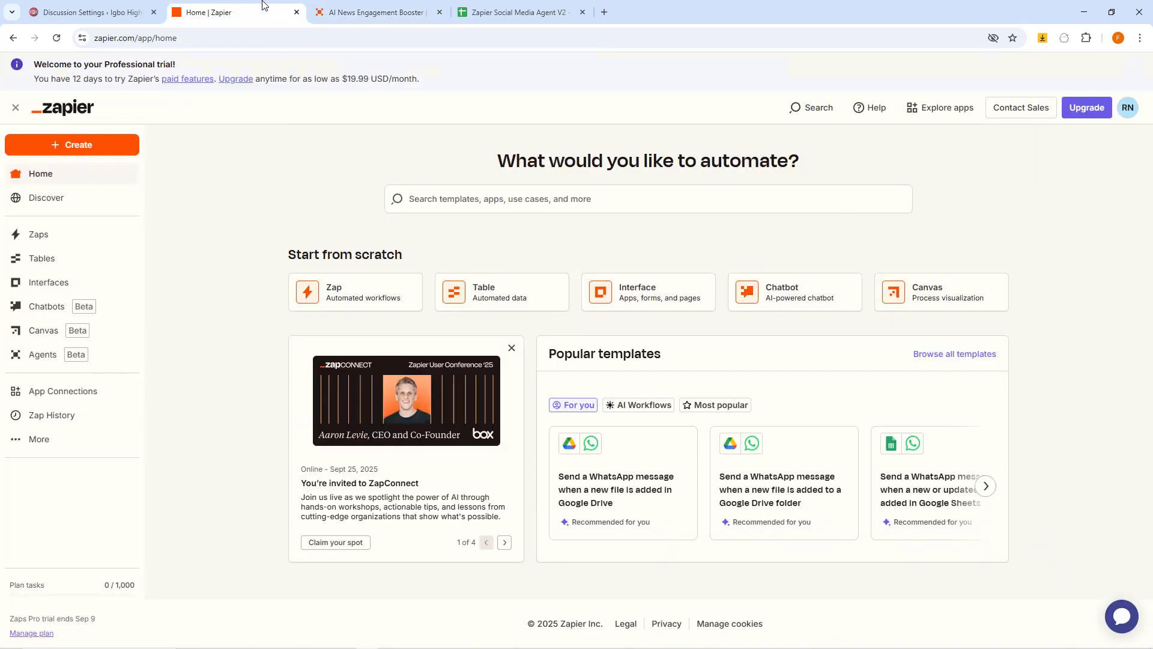
{"action": "left_click", "coordinate": [368, 7]}
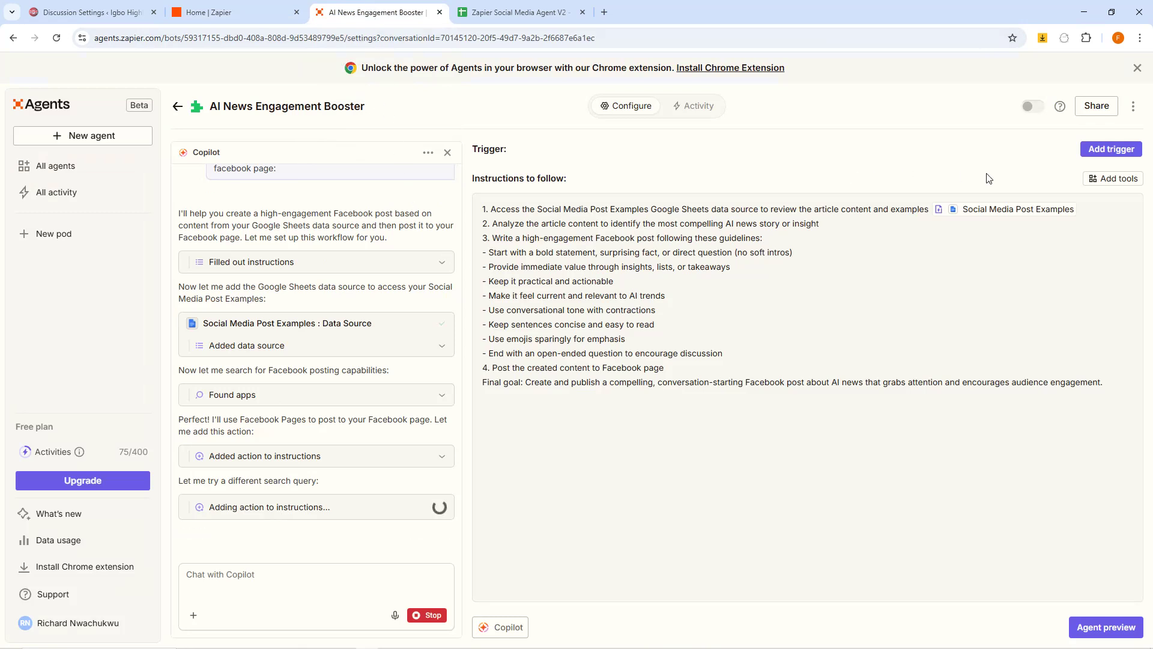
Add the Google Sheets trigger New Spreadsheet Row (Team Drive) using spreadsheet Zapier Social Media Agent V2 and worksheet Sheet1, and save it.
{"action": "left_click", "coordinate": [1110, 154]}
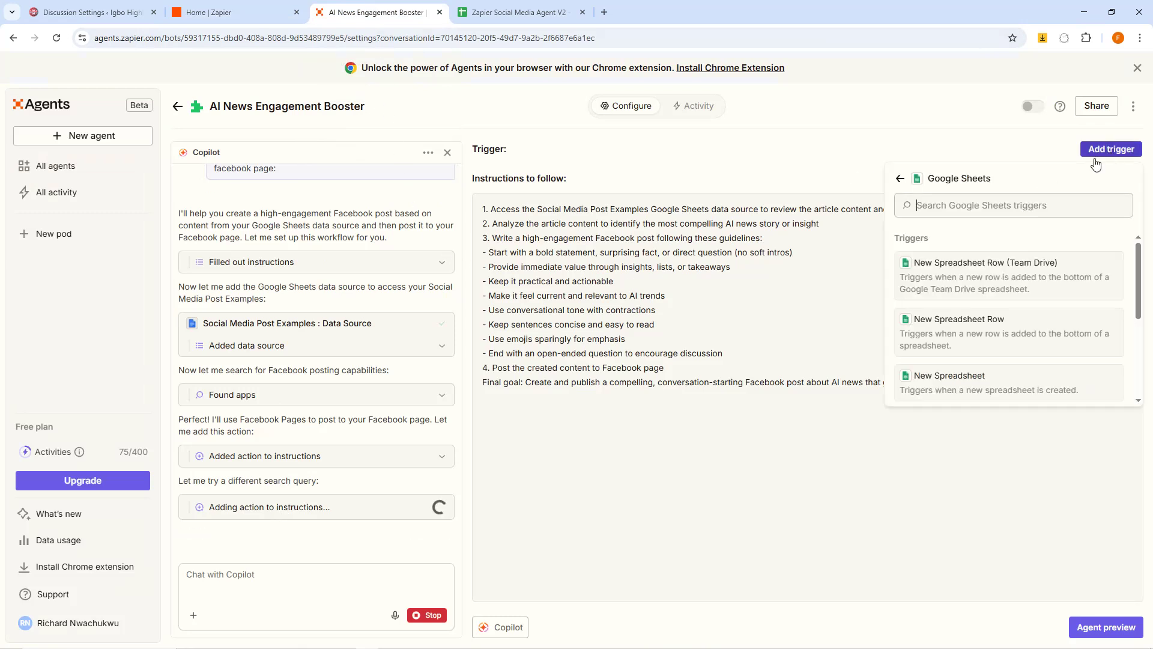
{"action": "left_click", "coordinate": [1013, 278]}
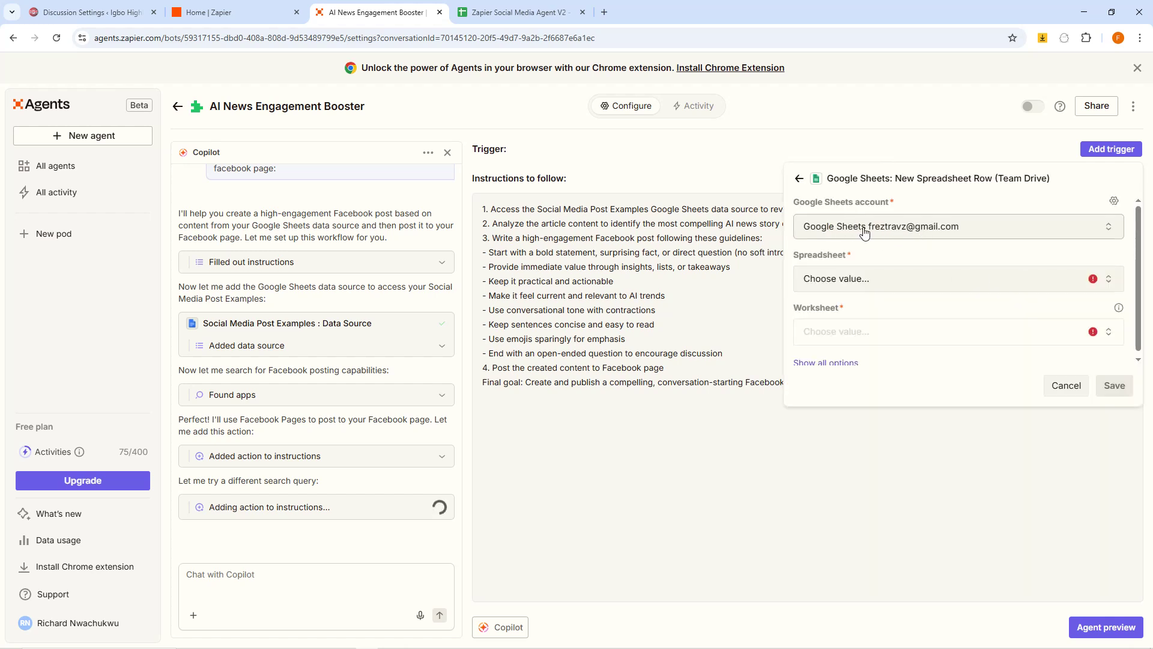
{"action": "left_click", "coordinate": [852, 283]}
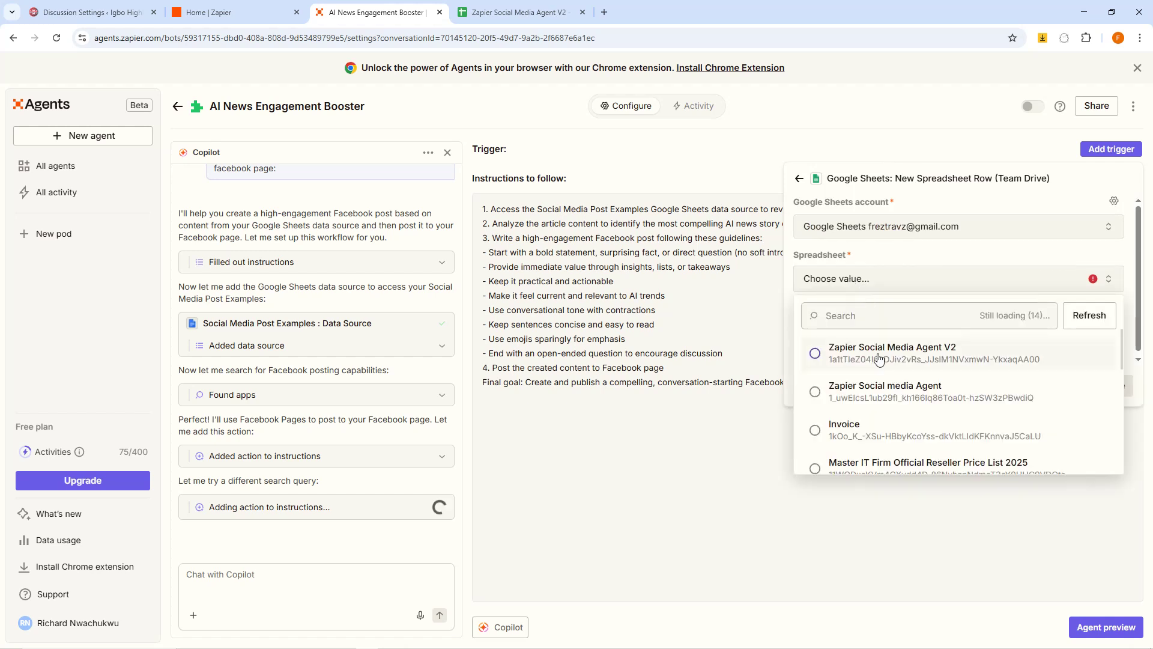
{"action": "left_click", "coordinate": [820, 354]}
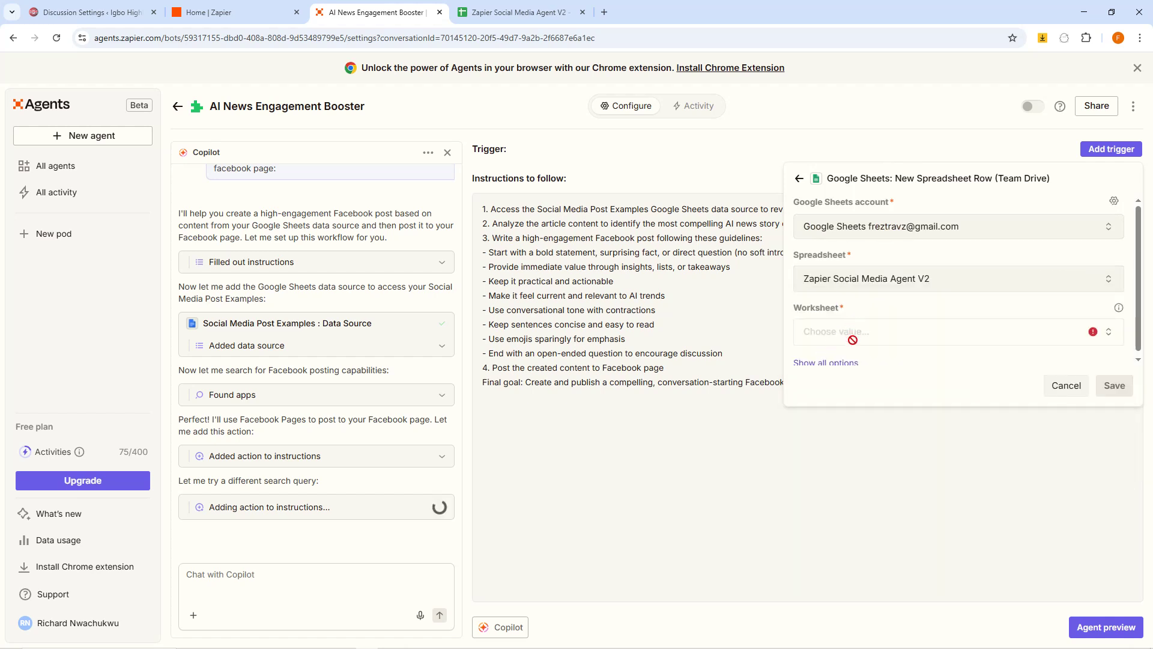
{"action": "left_click", "coordinate": [859, 334]}
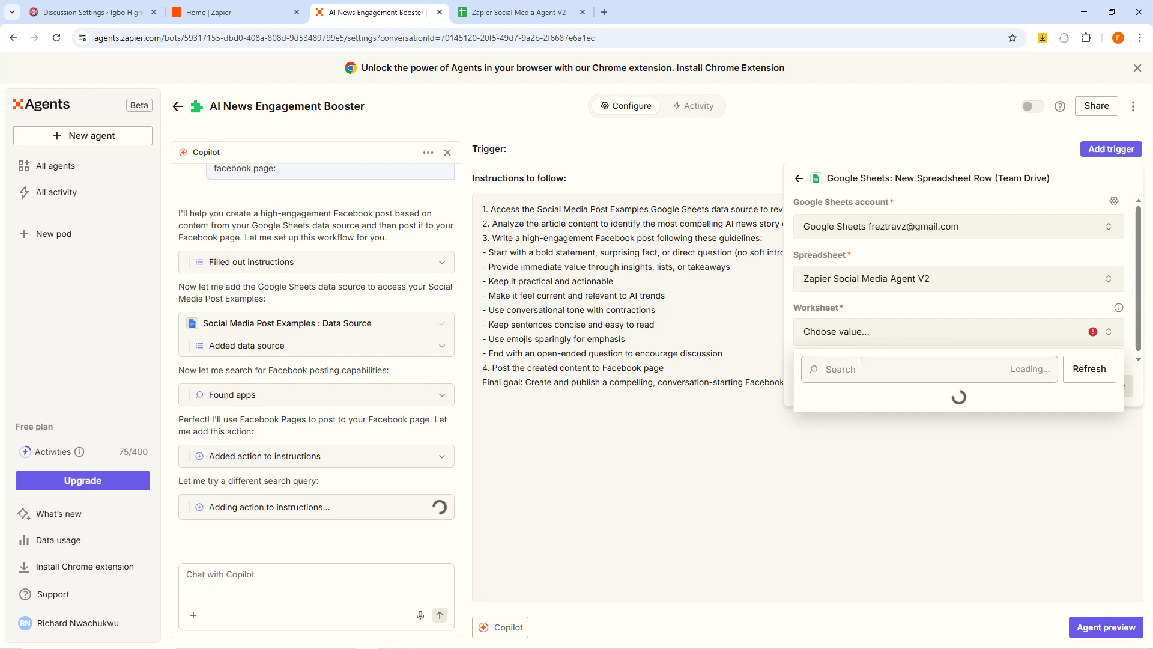
{"action": "left_click", "coordinate": [853, 405]}
{"action": "left_click", "coordinate": [1114, 386]}
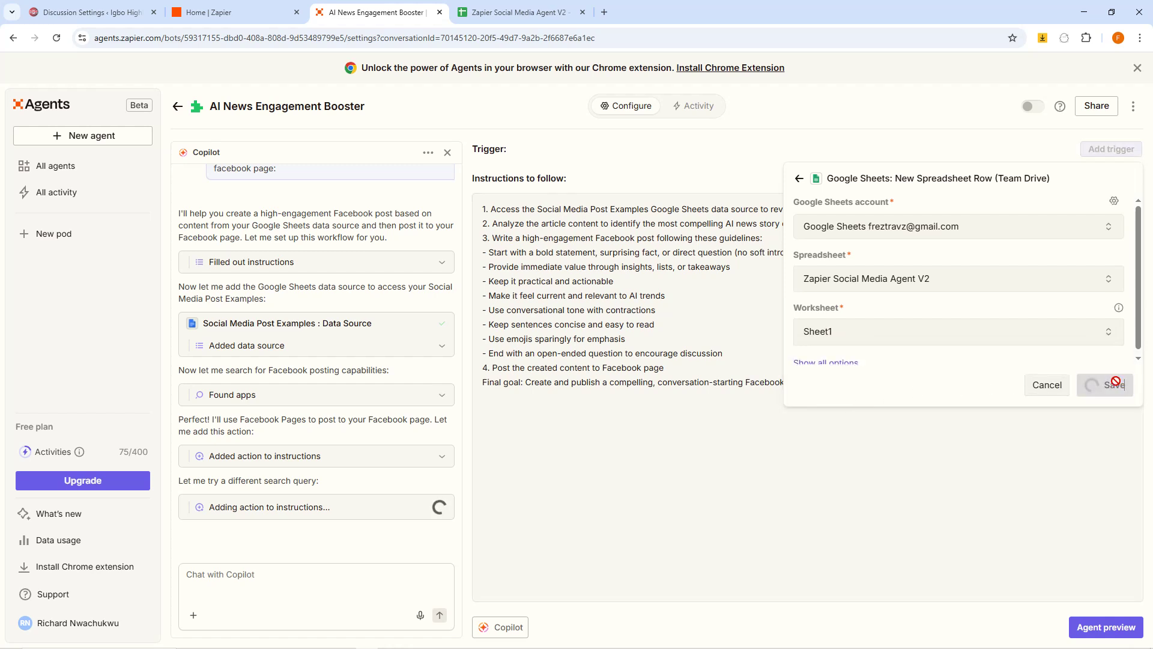
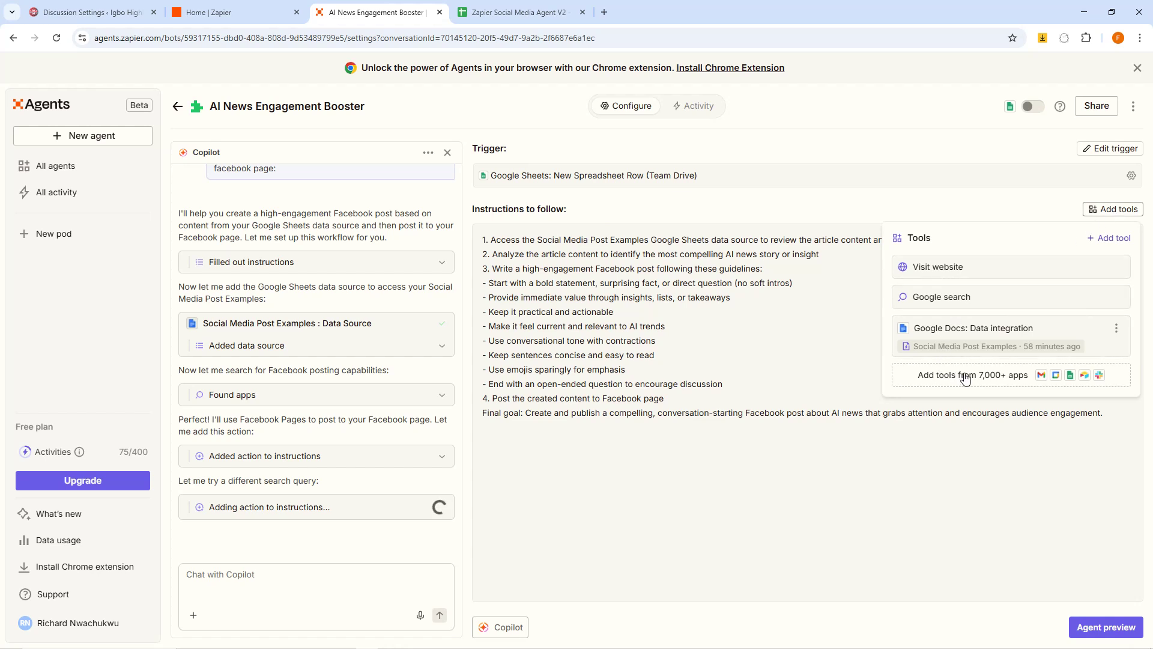
Examine the details of the Social Media Post Examples data source that Copilot added.
{"action": "left_click", "coordinate": [965, 379]}
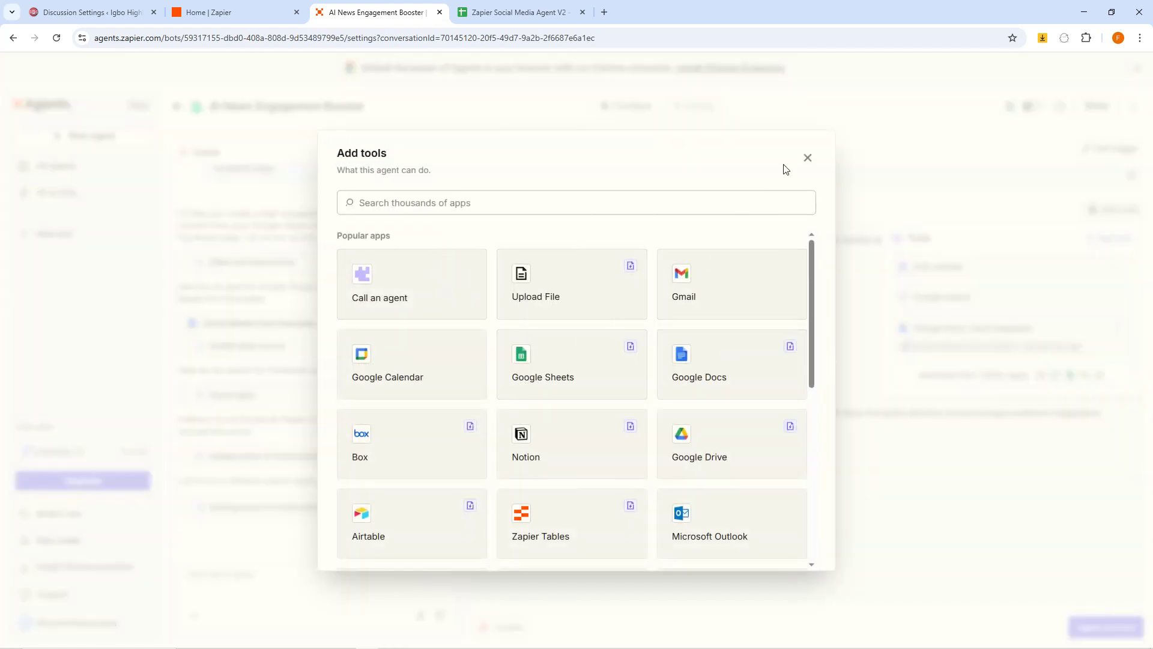
{"action": "left_click", "coordinate": [806, 157]}
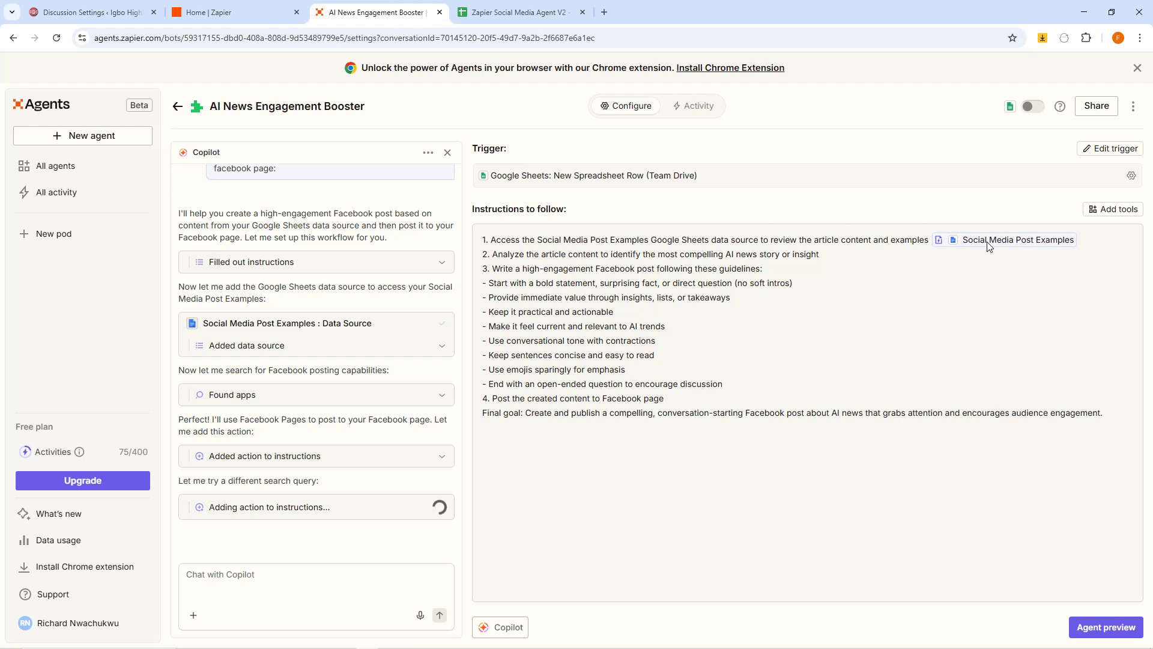
{"action": "left_click", "coordinate": [241, 347]}
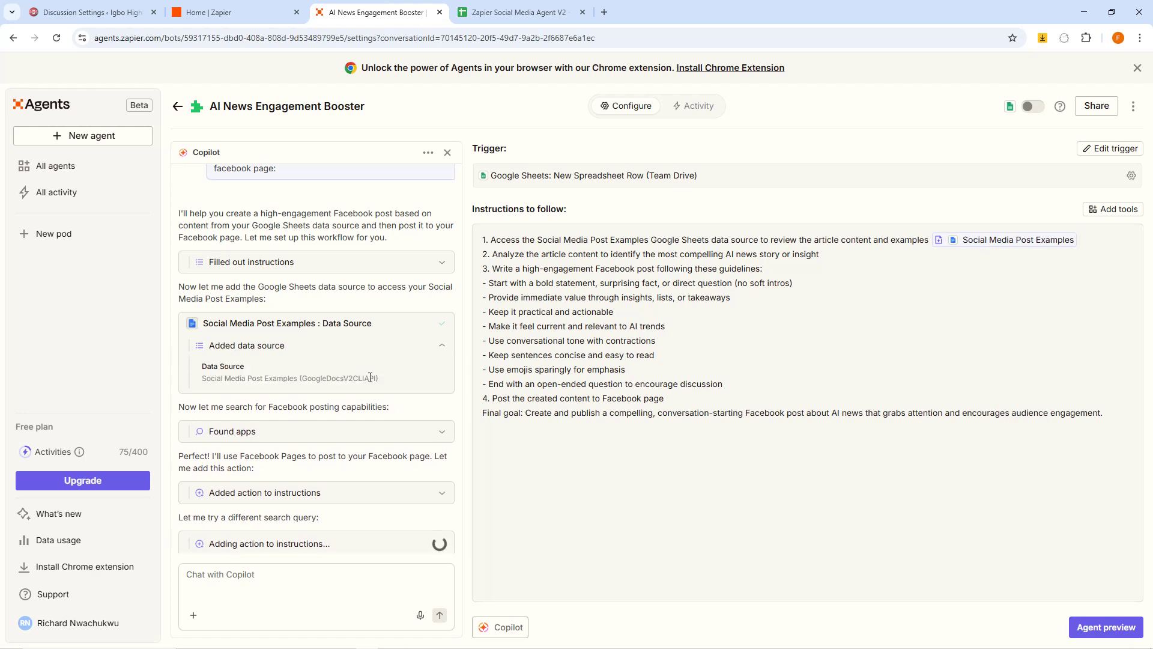
{"action": "left_click_drag", "start_coordinate": [380, 379], "coordinate": [203, 381]}
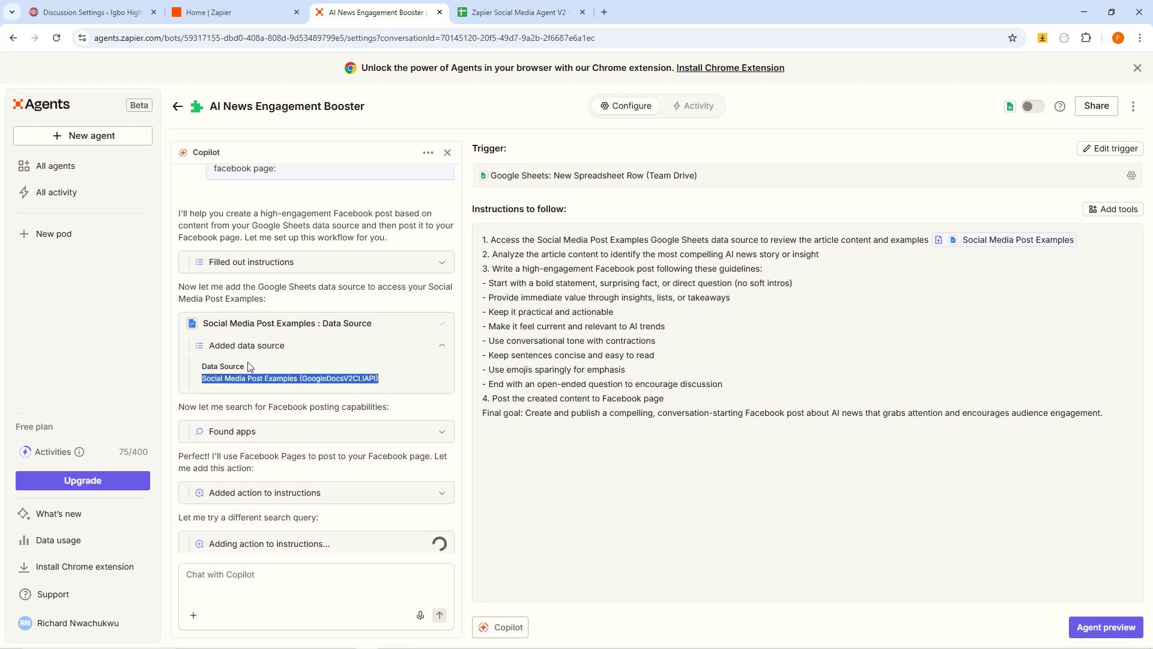
{"action": "left_click", "coordinate": [441, 347]}
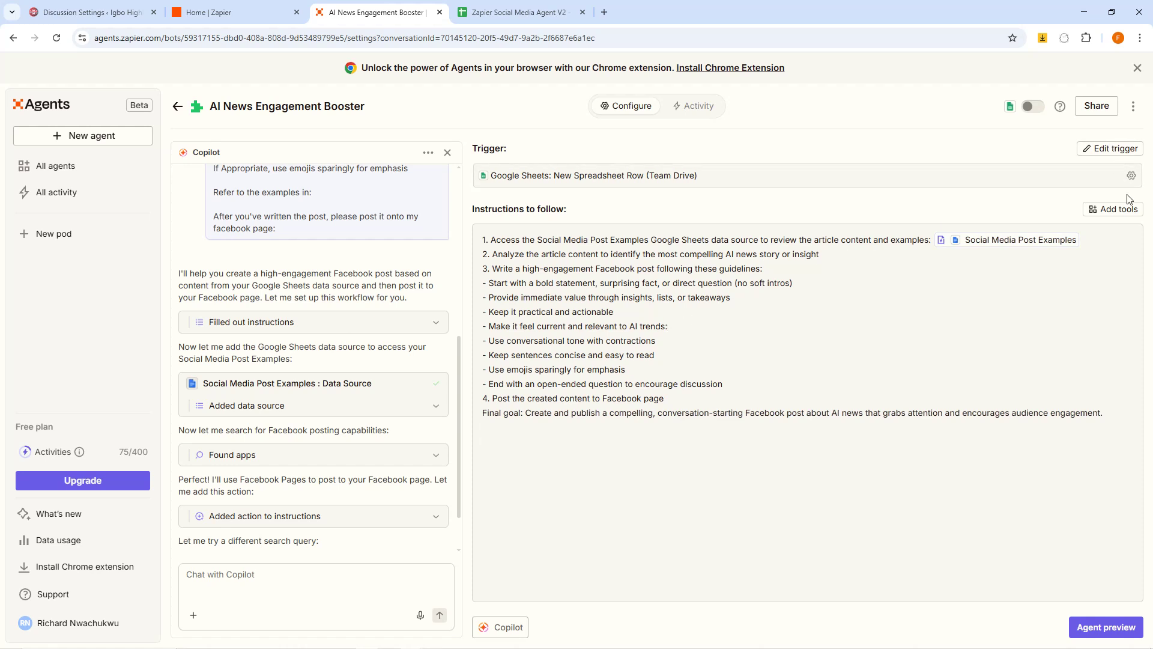
{"action": "left_click", "coordinate": [1124, 213]}
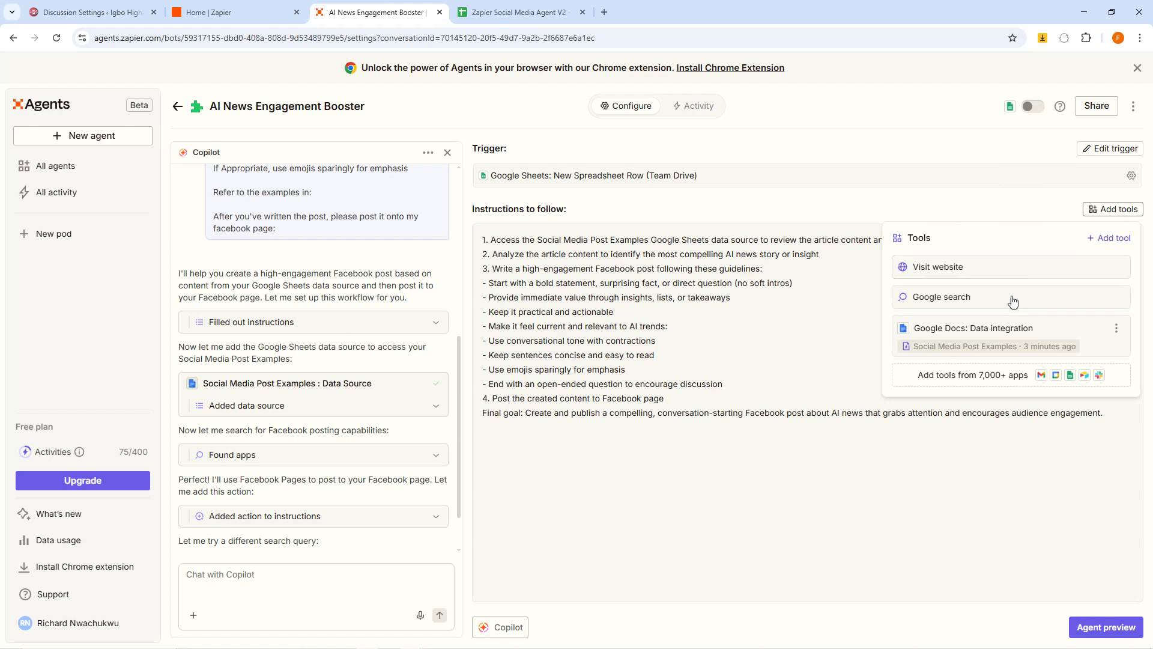
{"action": "left_click", "coordinate": [995, 378]}
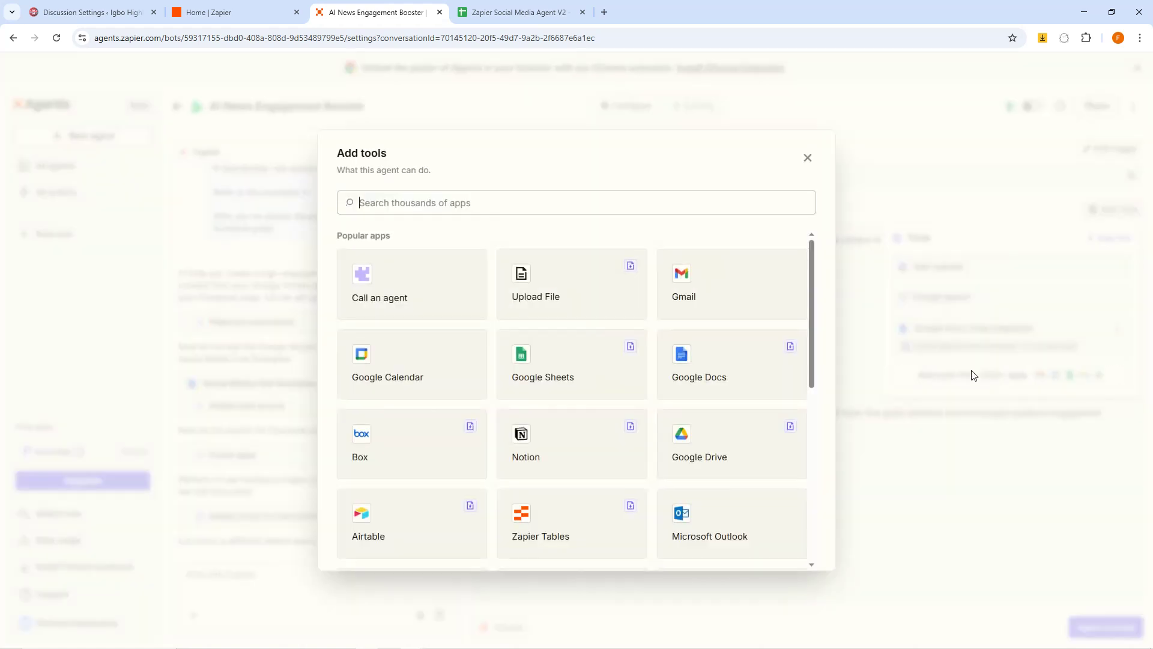
{"action": "left_click", "coordinate": [706, 363]}
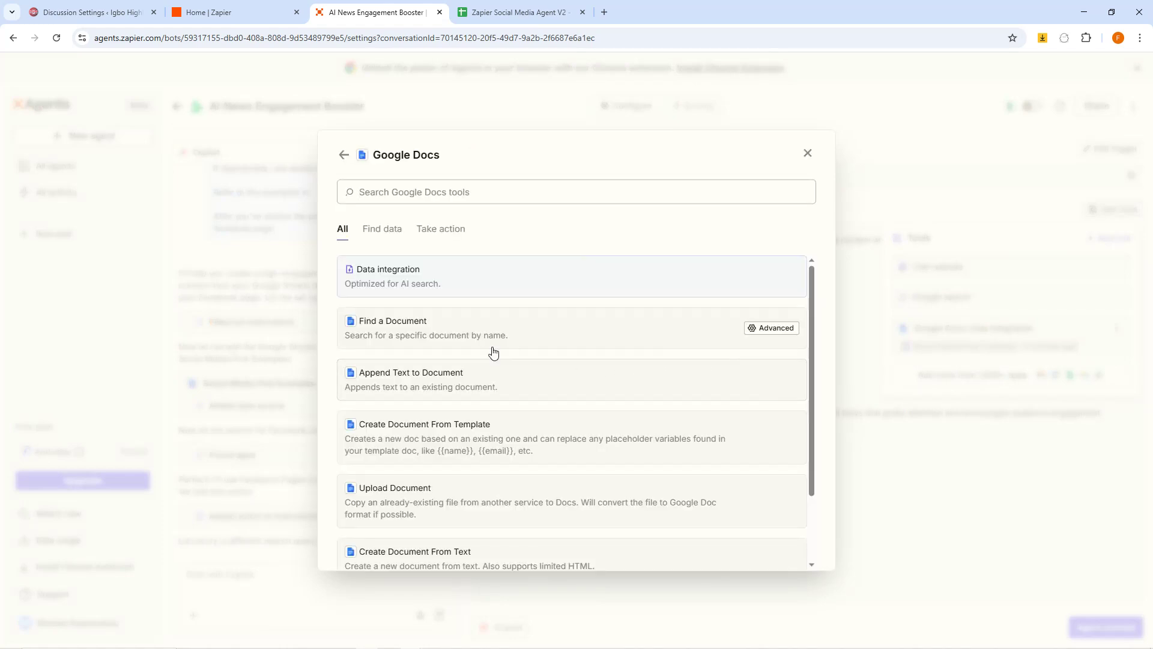
{"action": "left_click", "coordinate": [386, 278]}
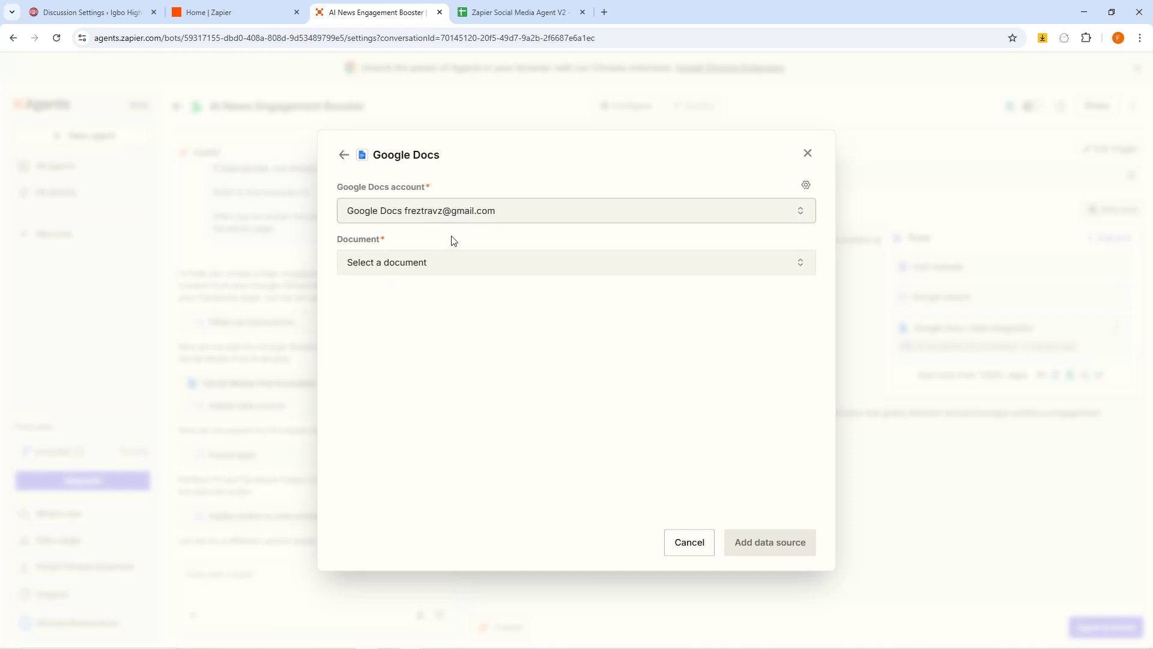
{"action": "left_click", "coordinate": [410, 267]}
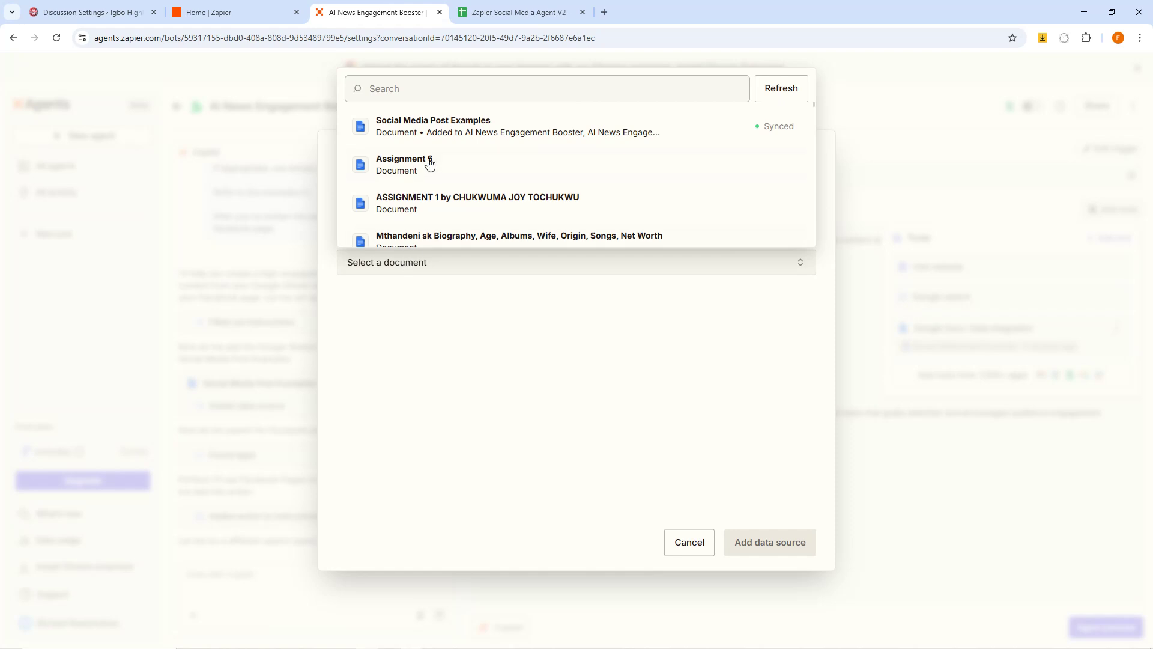
{"action": "left_click", "coordinate": [430, 126]}
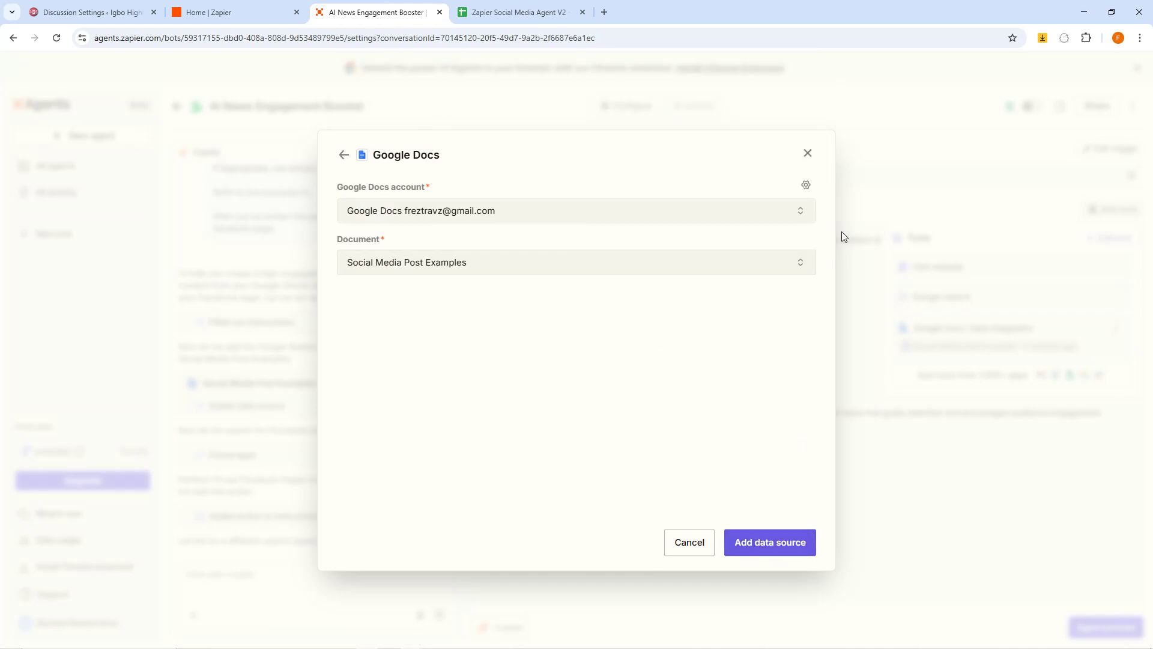
{"action": "left_click", "coordinate": [809, 153]}
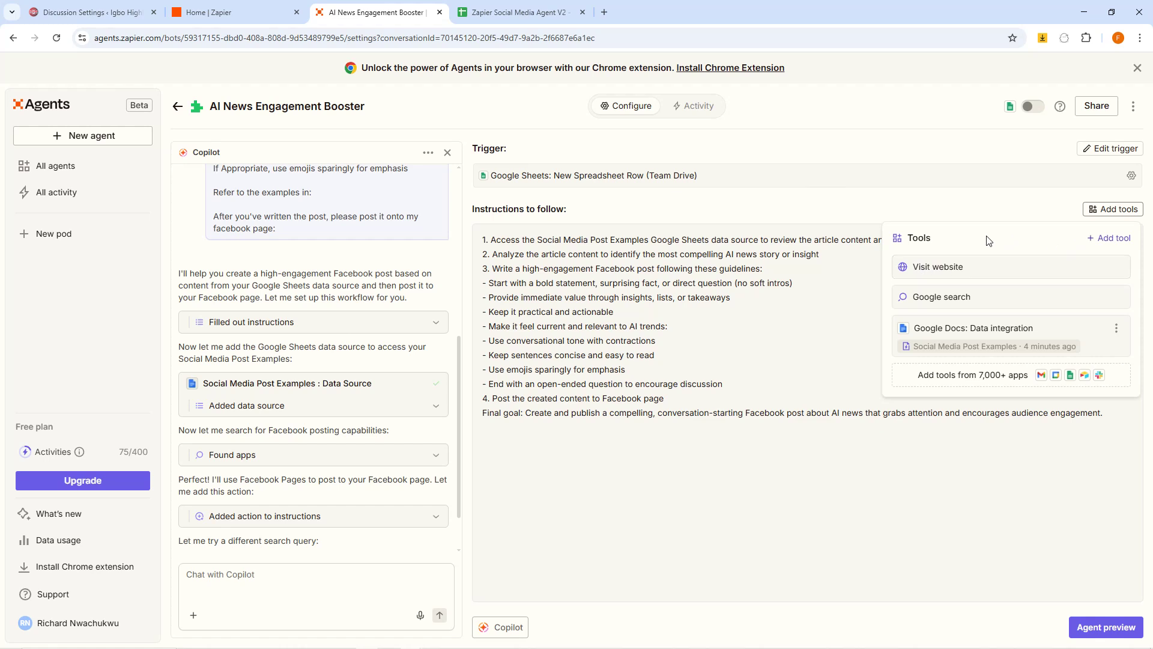
{"action": "left_click", "coordinate": [953, 205]}
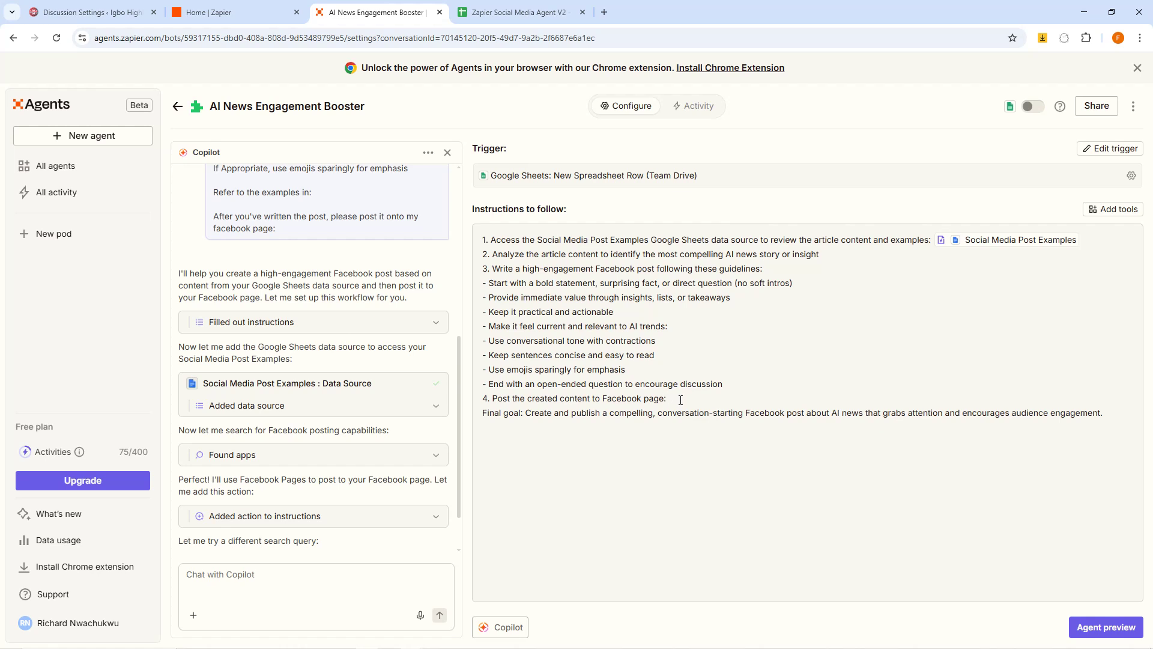
{"action": "left_click", "coordinate": [1112, 212]}
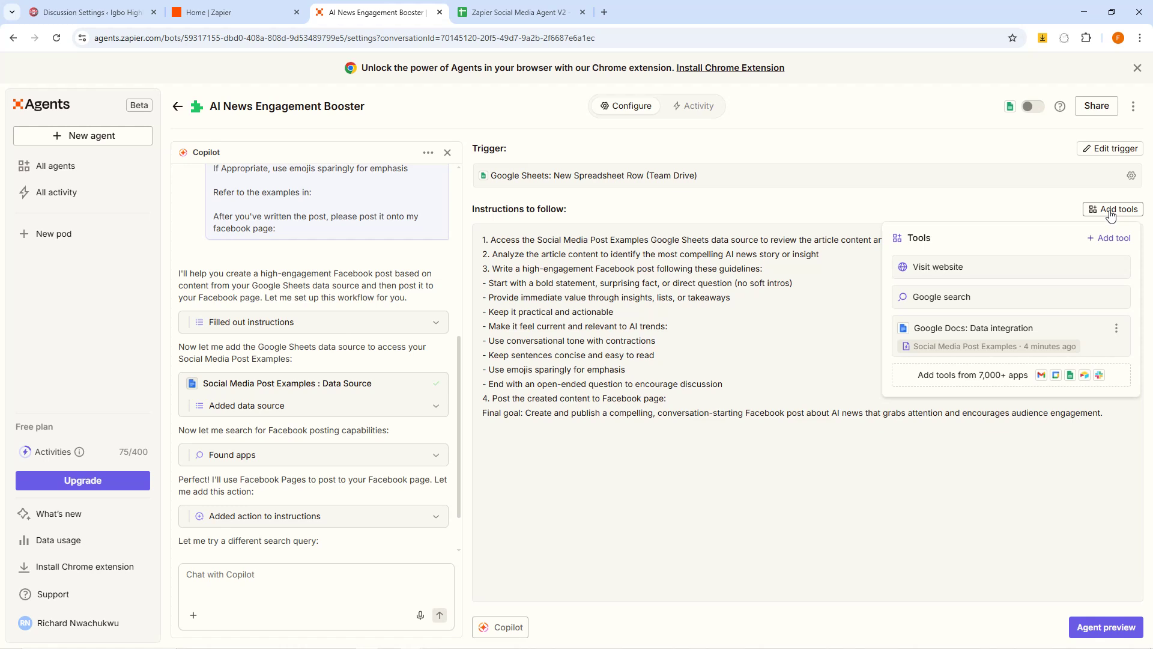
{"action": "left_click", "coordinate": [1006, 158]}
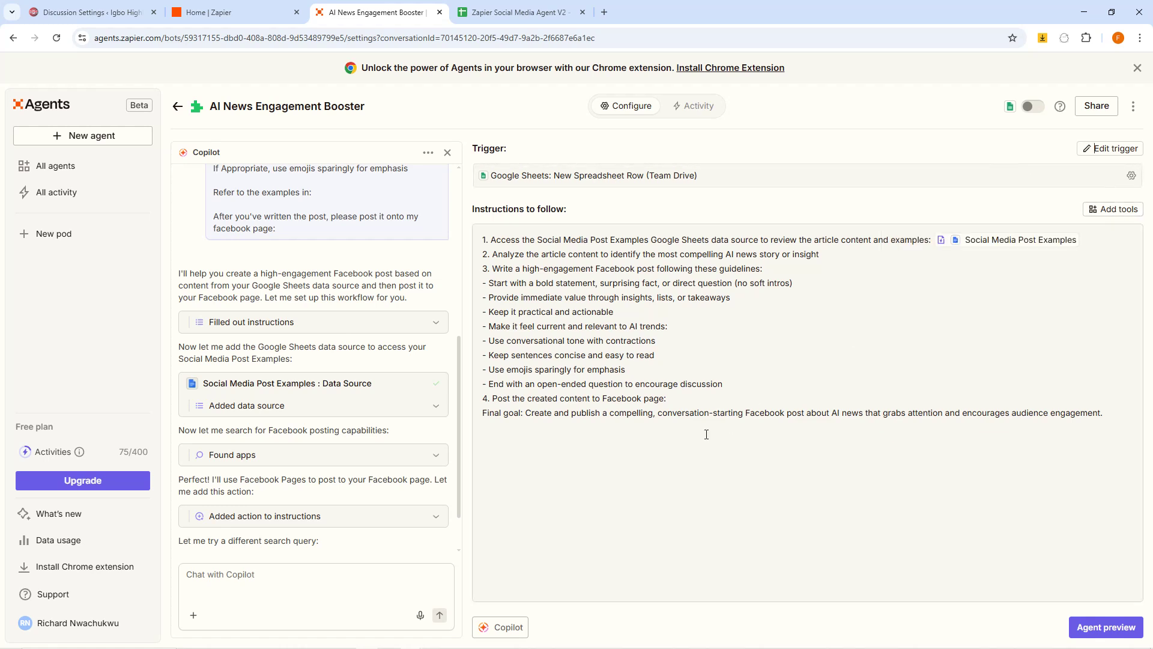
{"action": "left_click", "coordinate": [1113, 208]}
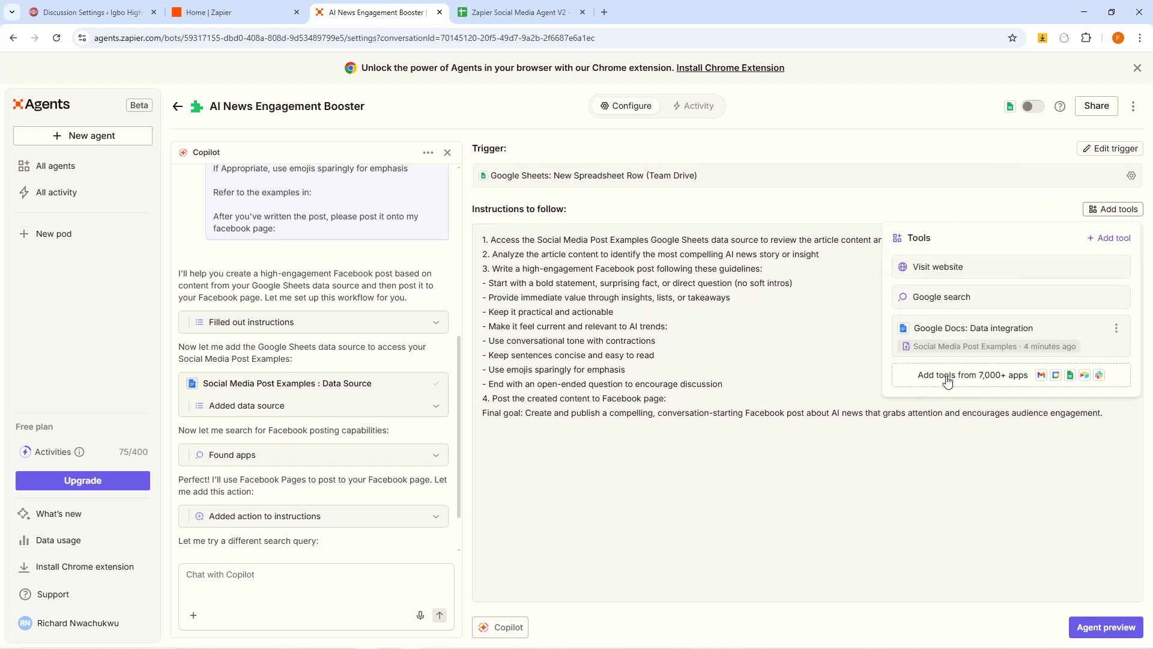
{"action": "left_click", "coordinate": [998, 379]}
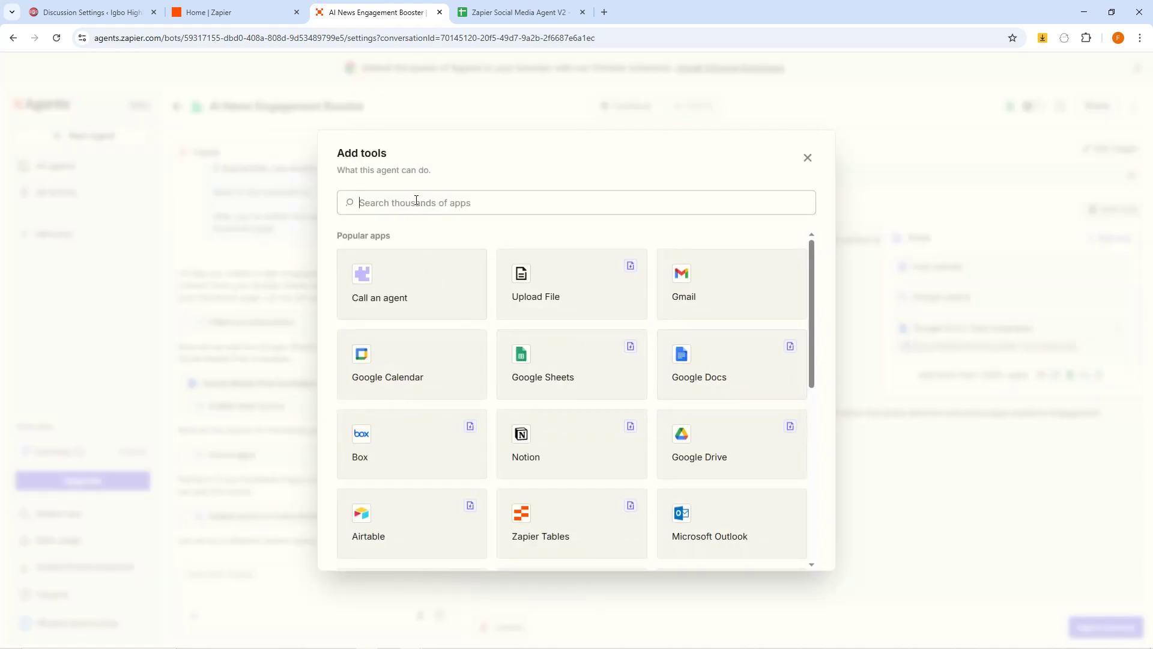
{"action": "type", "text": "Face"}
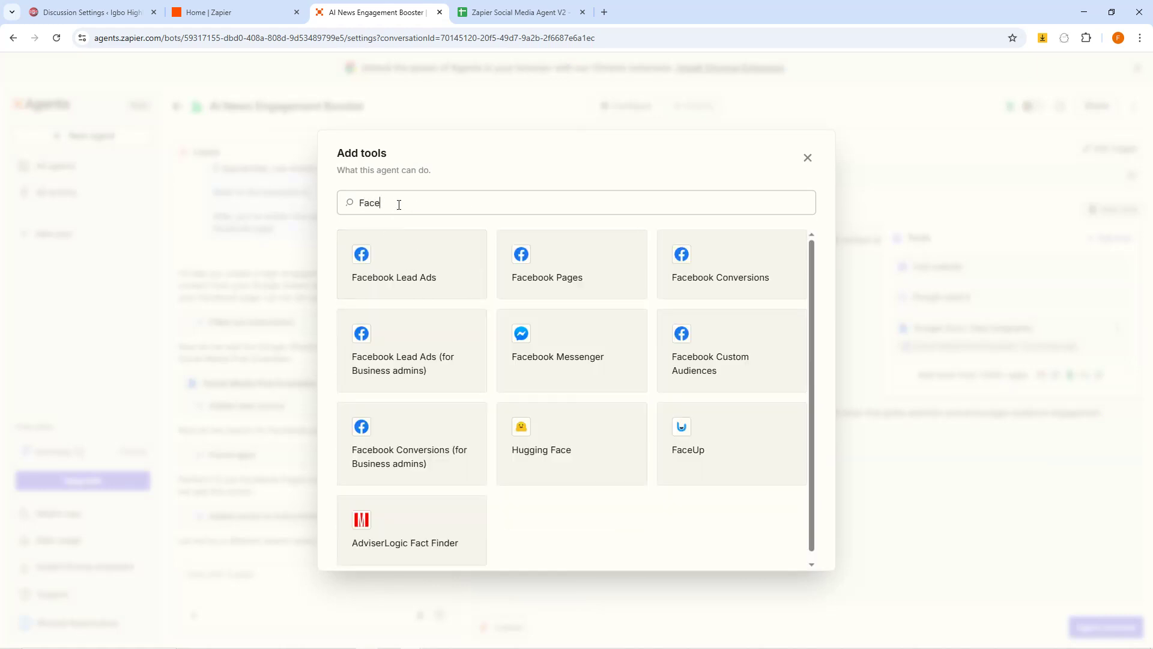
{"action": "left_click", "coordinate": [564, 285]}
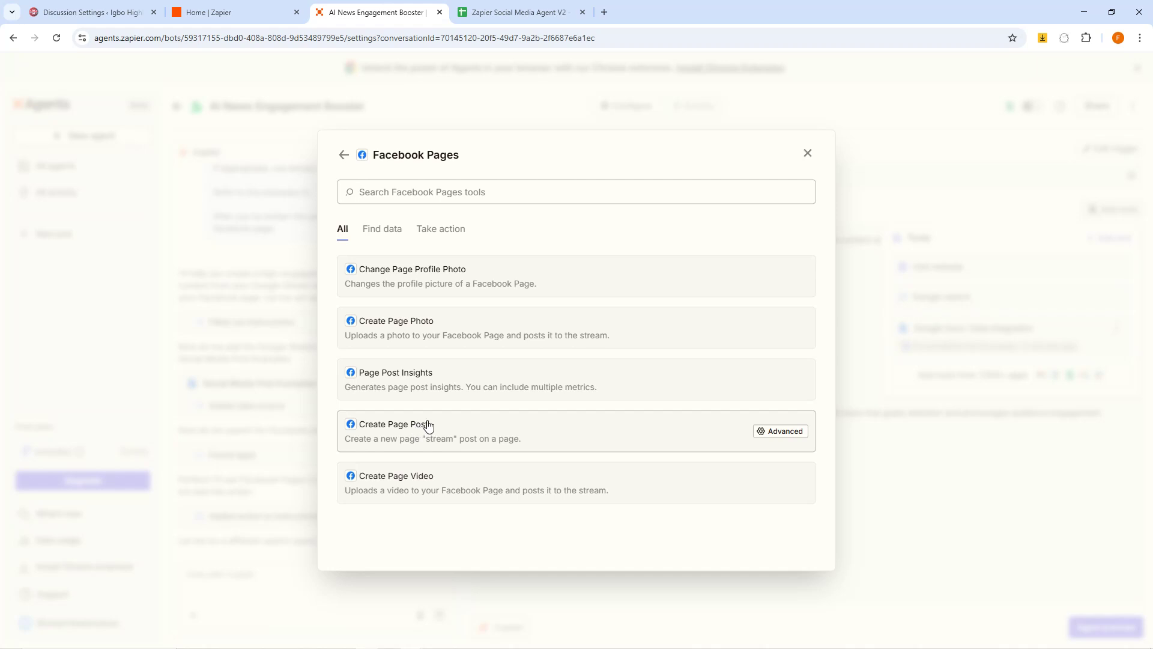
{"action": "left_click", "coordinate": [790, 432]}
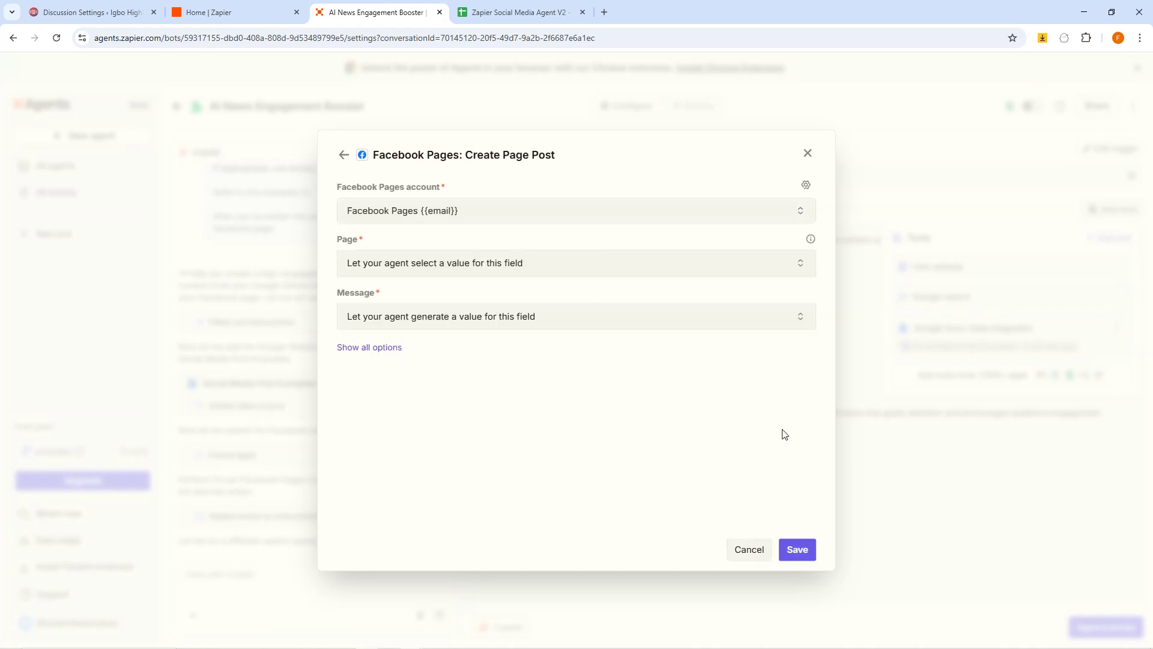
{"action": "left_click", "coordinate": [394, 217]}
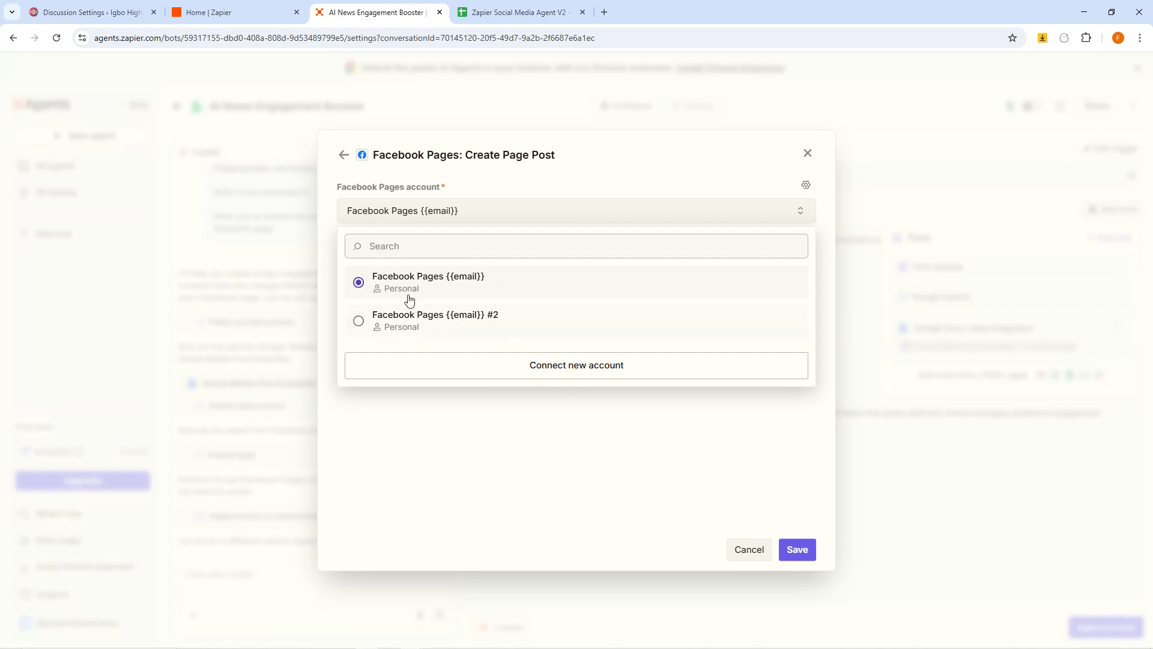
{"action": "left_click", "coordinate": [555, 372]}
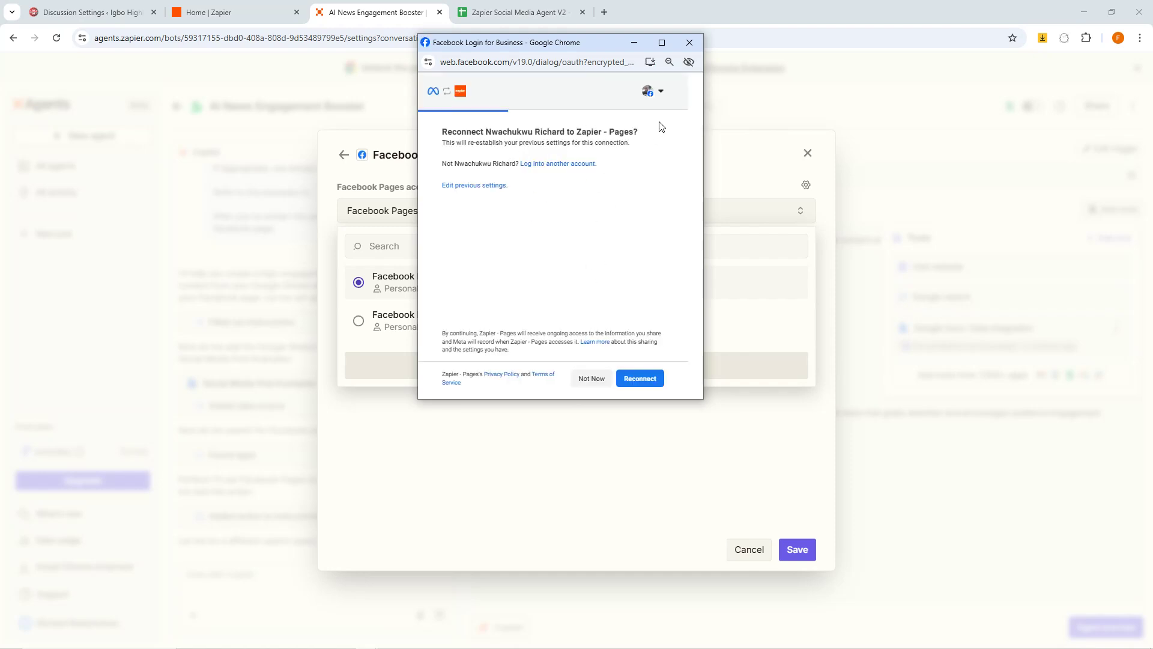
{"action": "left_click", "coordinate": [660, 95]}
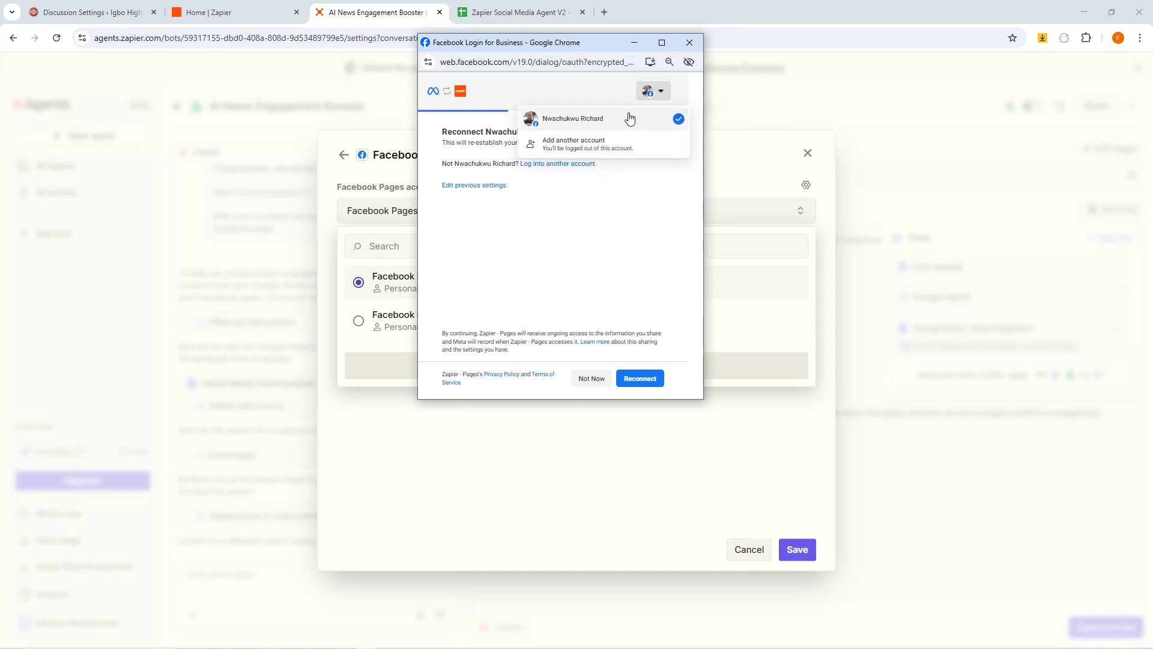
{"action": "left_click", "coordinate": [599, 99]}
{"action": "left_click", "coordinate": [688, 43]}
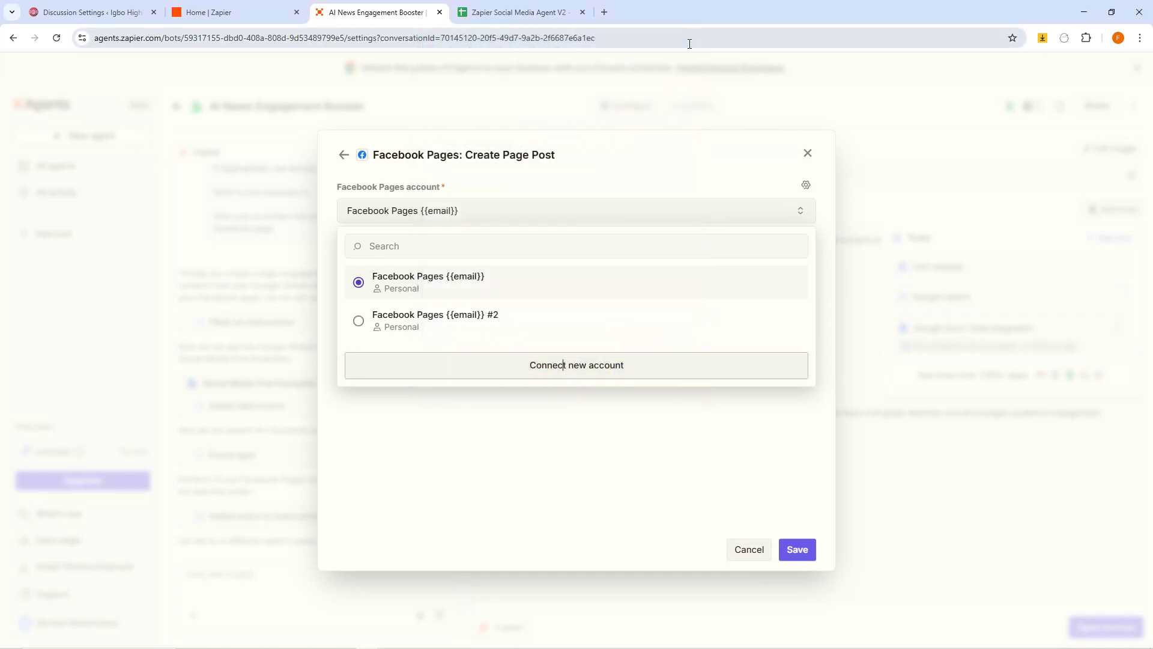
{"action": "left_click", "coordinate": [751, 548]}
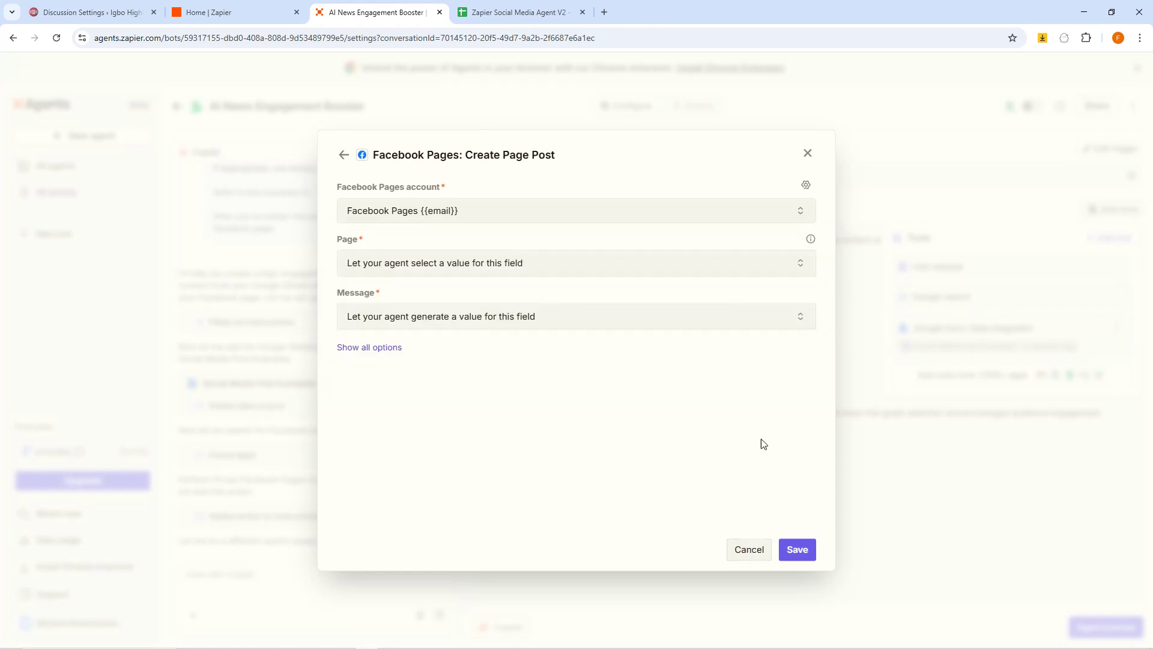
{"action": "left_click", "coordinate": [807, 153]}
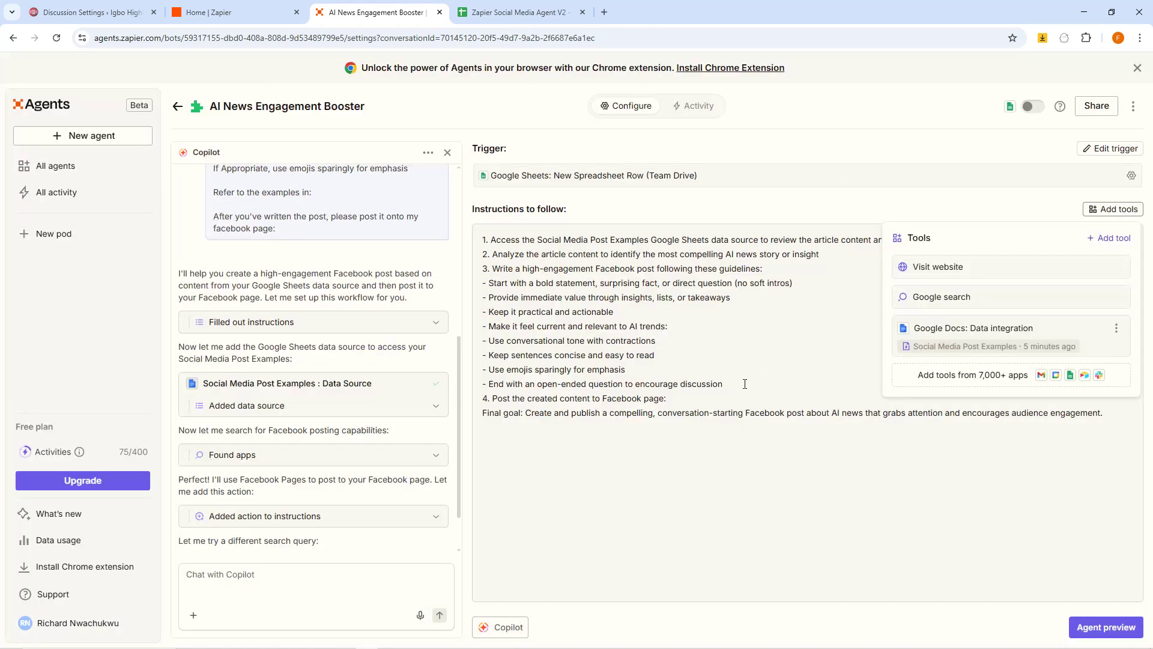
Add the Facebook Pages: Create Page Post tool at the end of instruction 4, after "Post the created content to Facebook page:".
{"action": "left_click", "coordinate": [705, 400]}
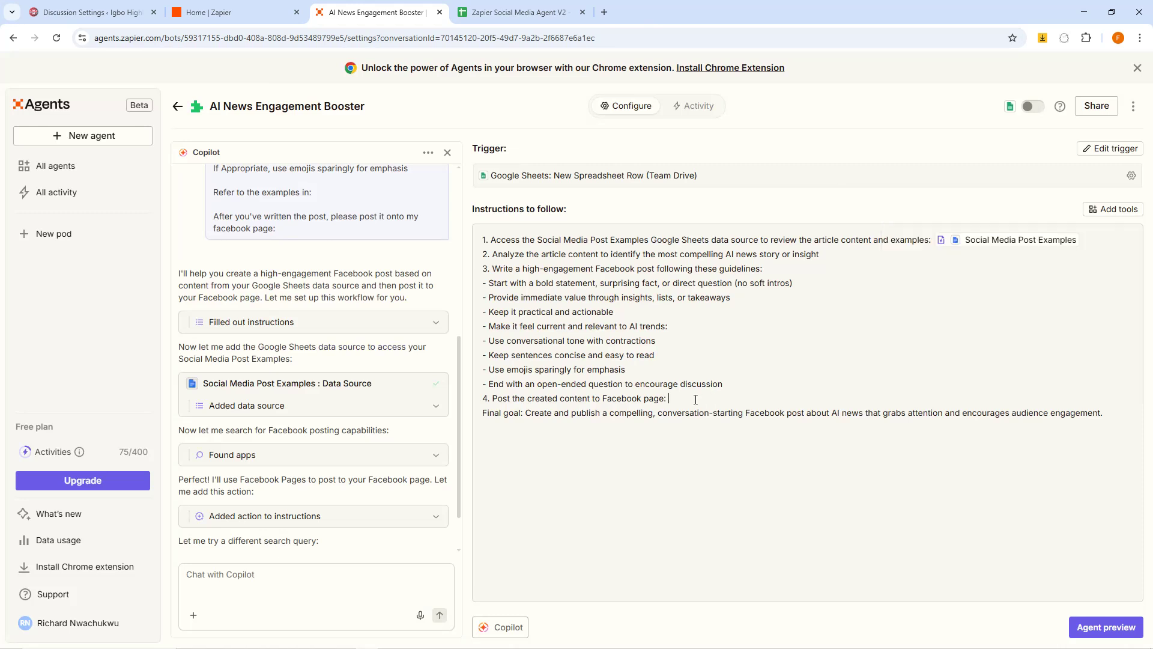
{"action": "left_click", "coordinate": [1116, 209]}
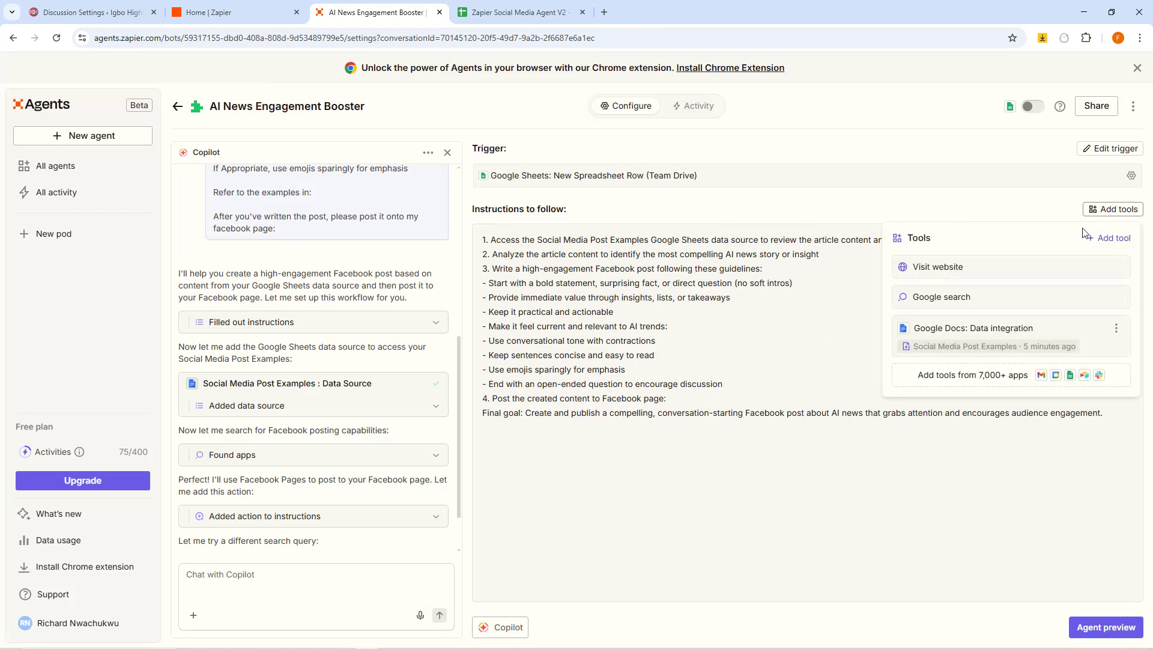
{"action": "left_click", "coordinate": [954, 376]}
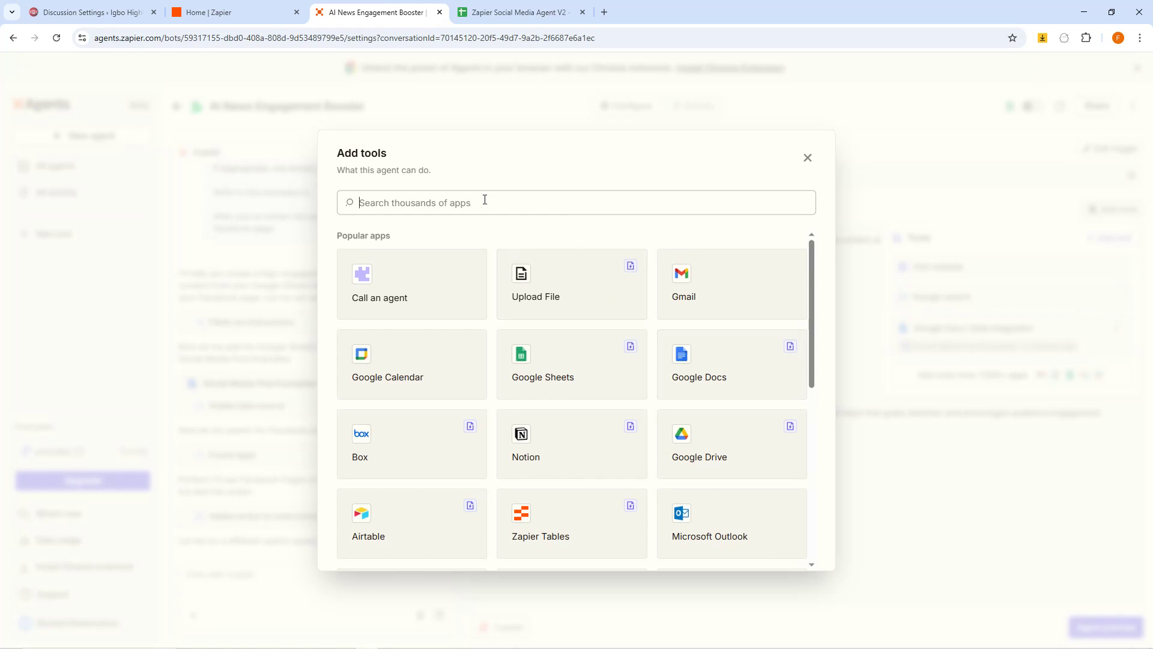
{"action": "left_click", "coordinate": [485, 203]}
{"action": "type", "text": "face"}
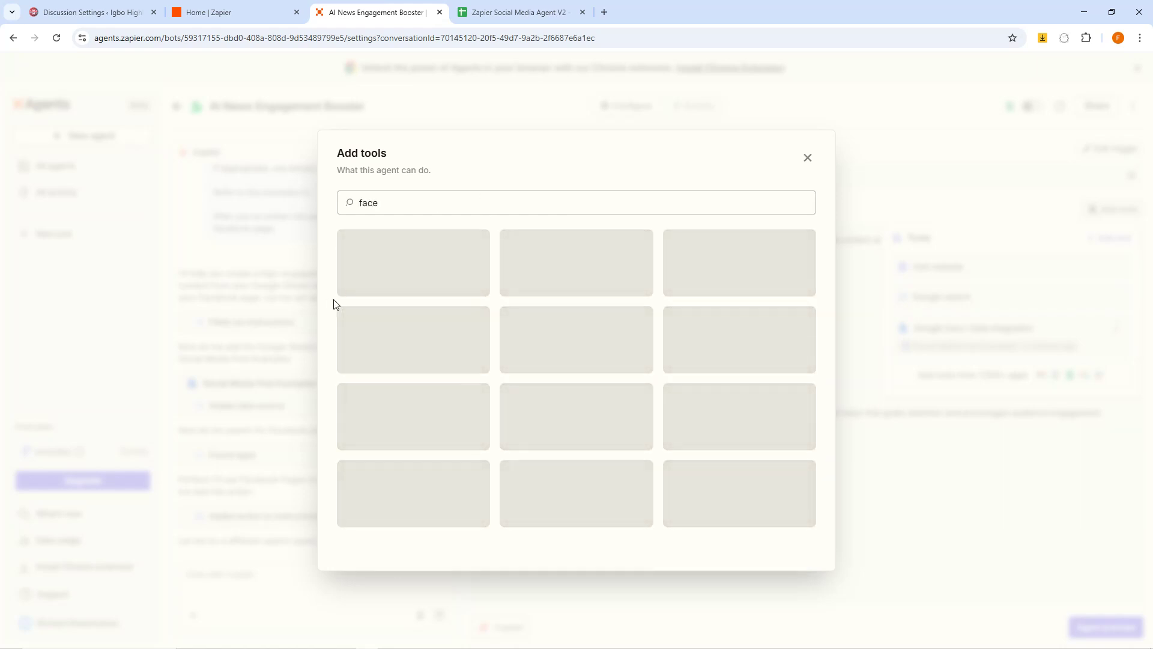
{"action": "left_click", "coordinate": [561, 277]}
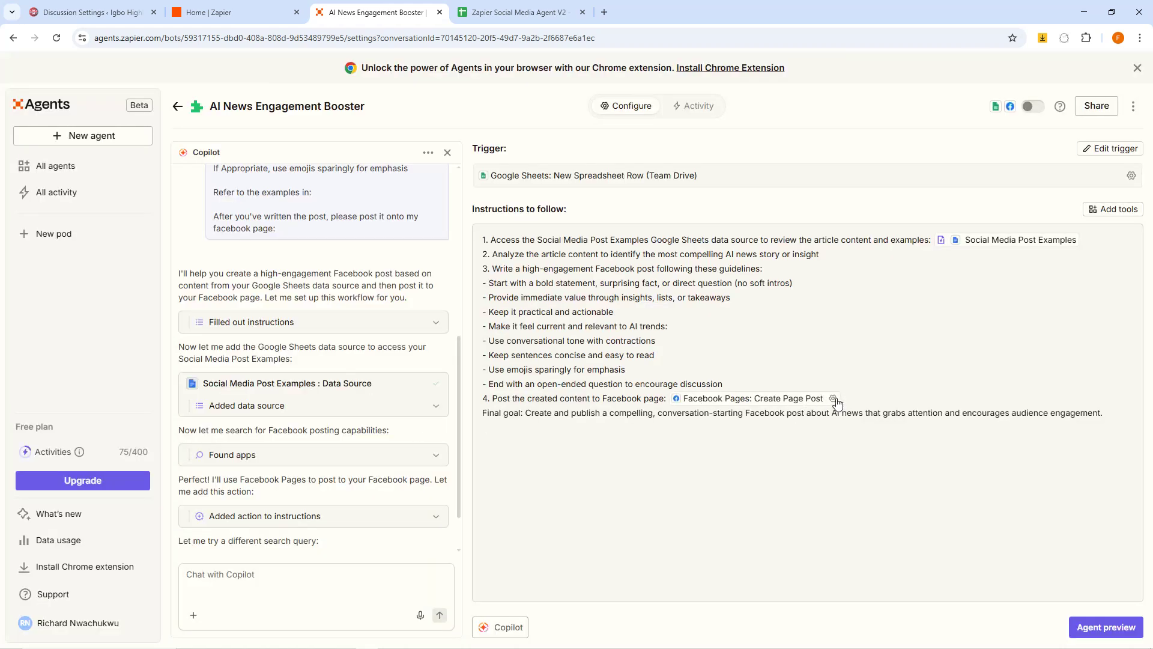
Configure Create Page Post with the Facebook Pages {{email}} account and set Page to the specific value MaskaHub.
{"action": "left_click", "coordinate": [834, 400]}
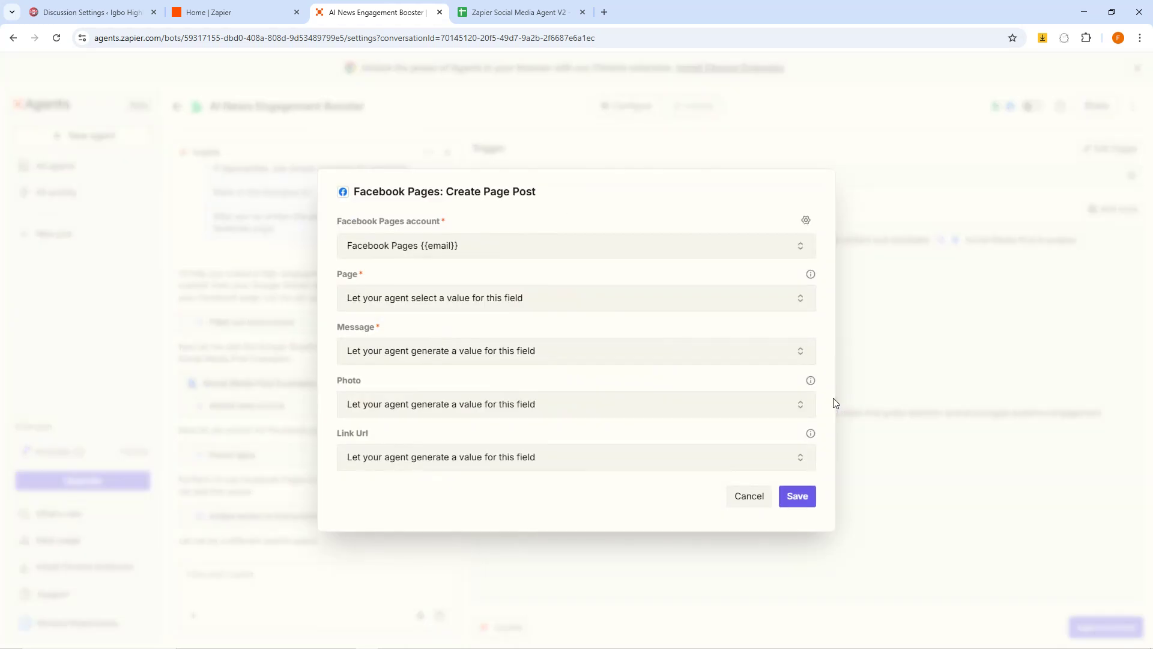
{"action": "left_click", "coordinate": [435, 245]}
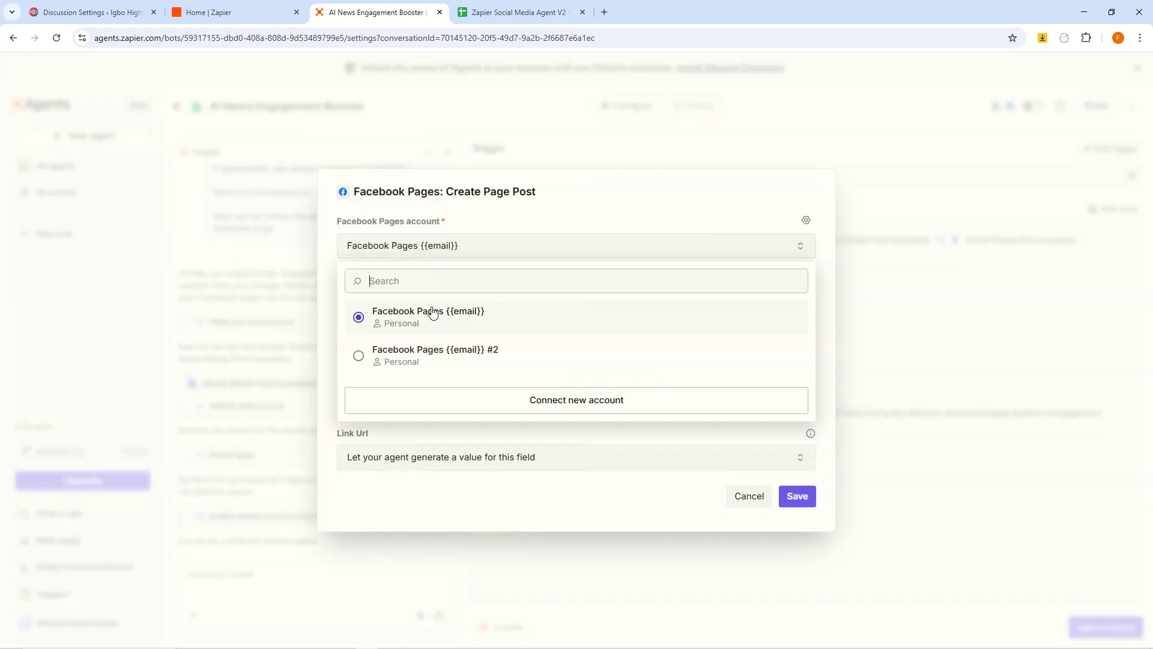
{"action": "left_click", "coordinate": [371, 322]}
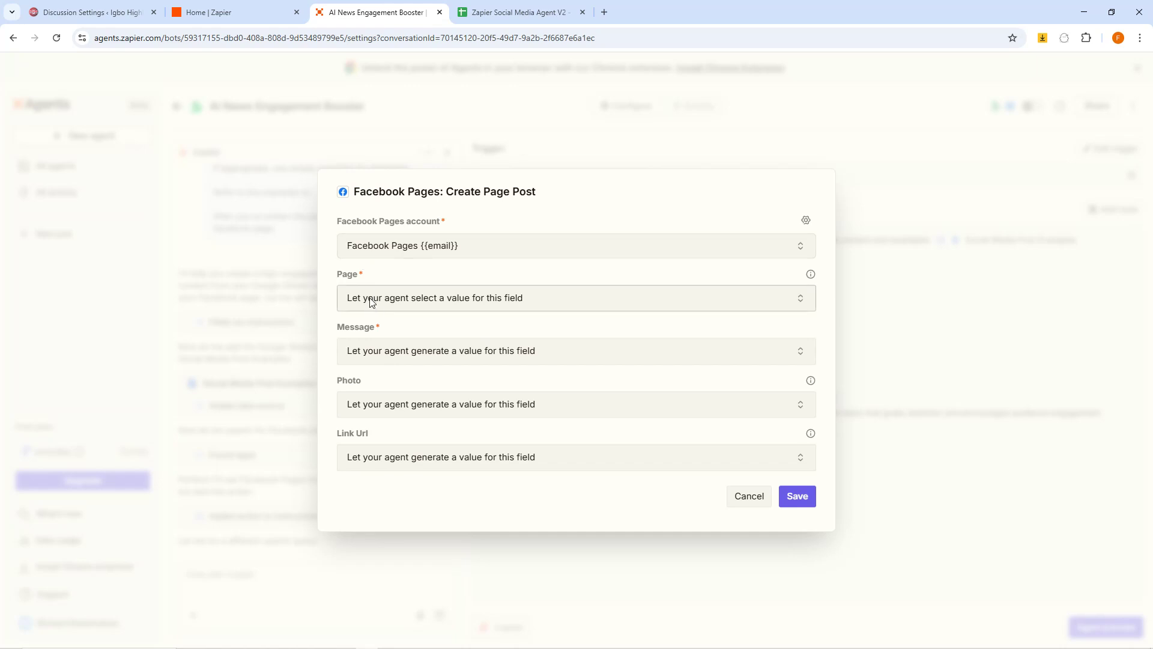
{"action": "left_click", "coordinate": [364, 298]}
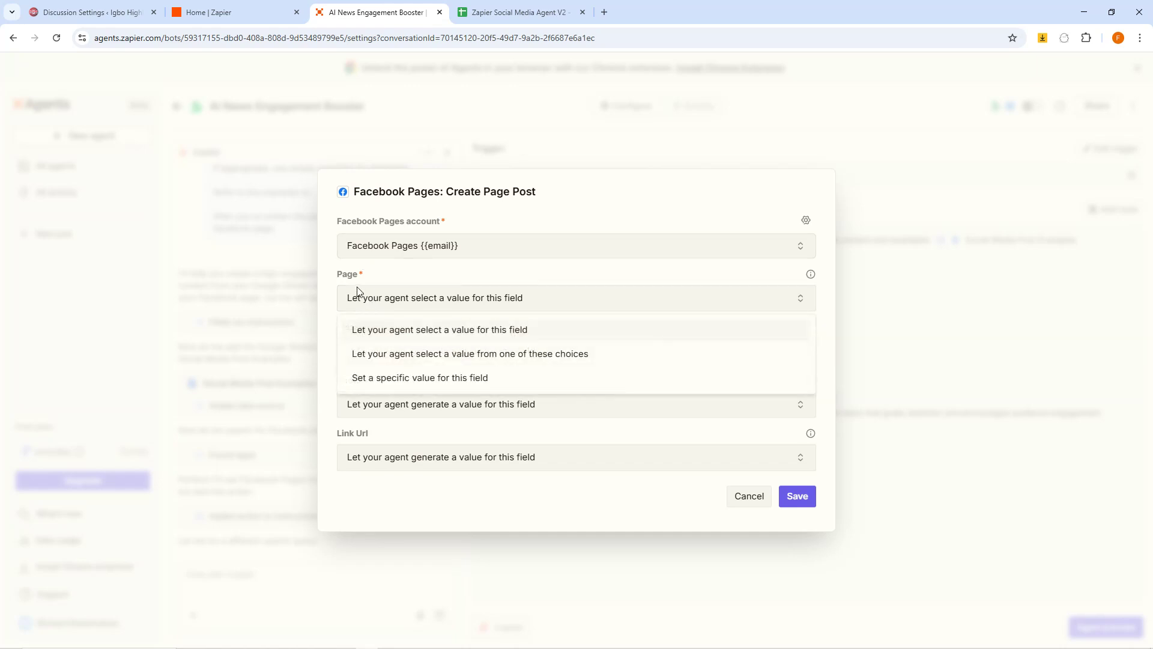
{"action": "left_click", "coordinate": [427, 385]}
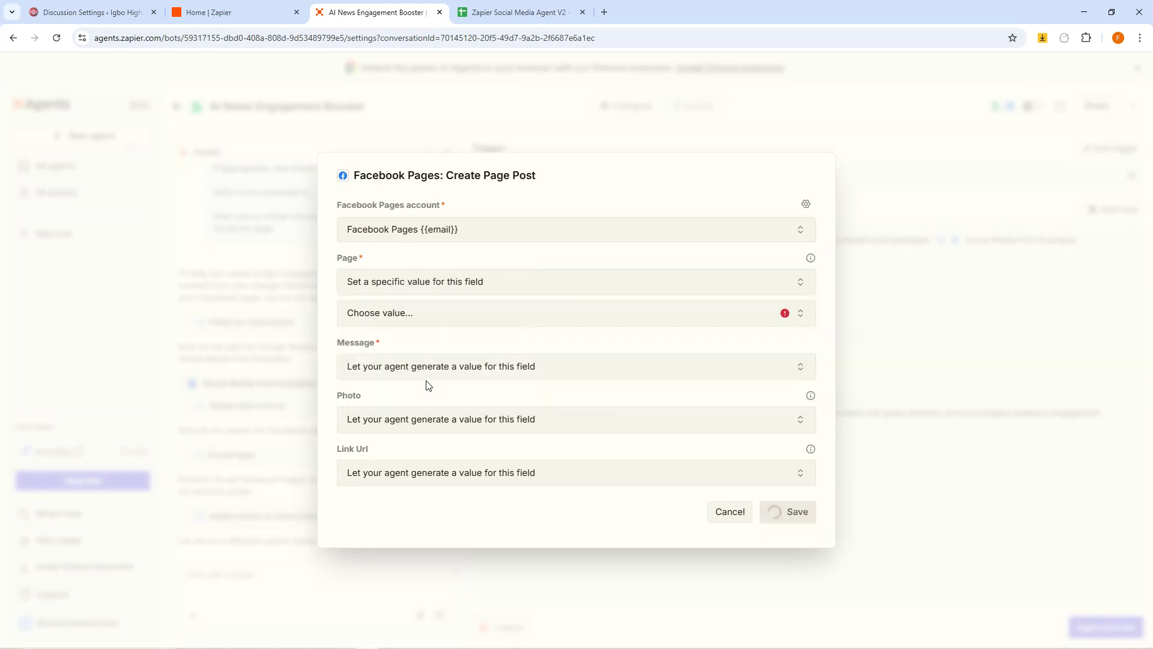
{"action": "left_click", "coordinate": [416, 324]}
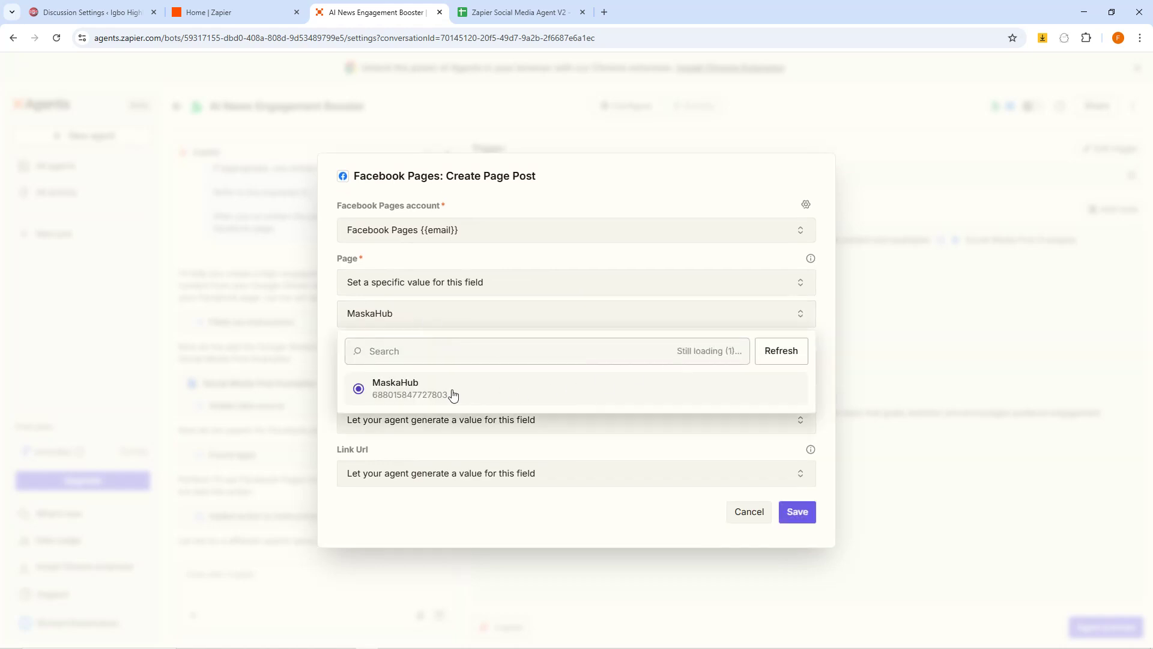
{"action": "left_click", "coordinate": [777, 359]}
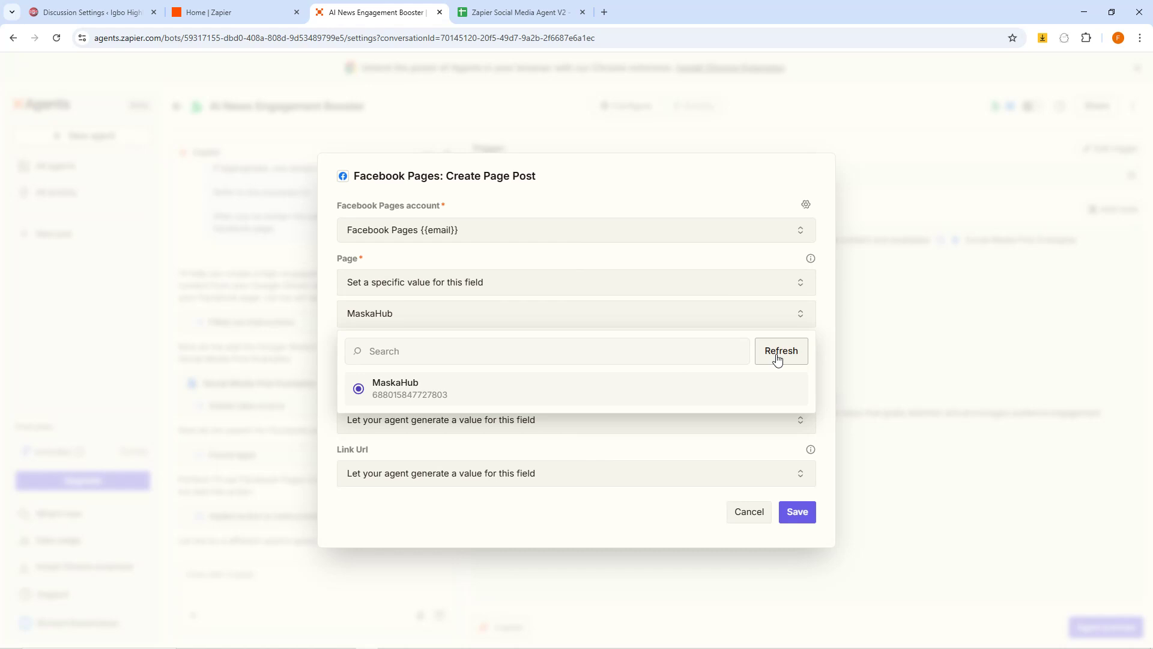
{"action": "left_click", "coordinate": [387, 389]}
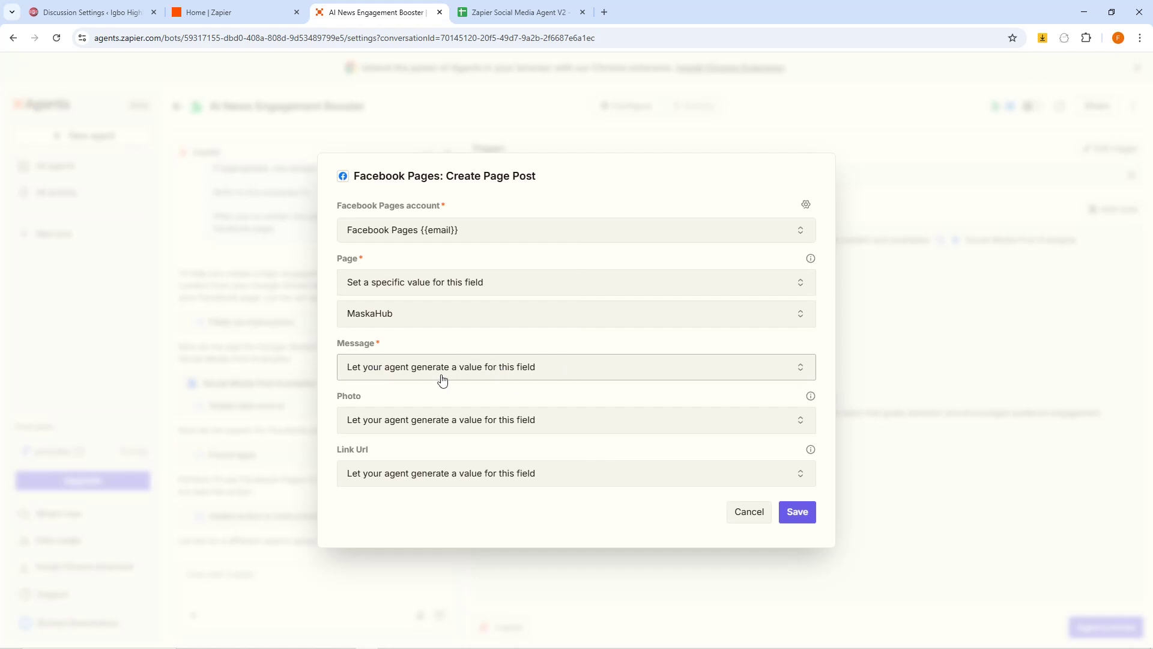
Set the post's Link Url to "Do not include a value for this field" and save the Create Page Post settings.
{"action": "left_click", "coordinate": [382, 425]}
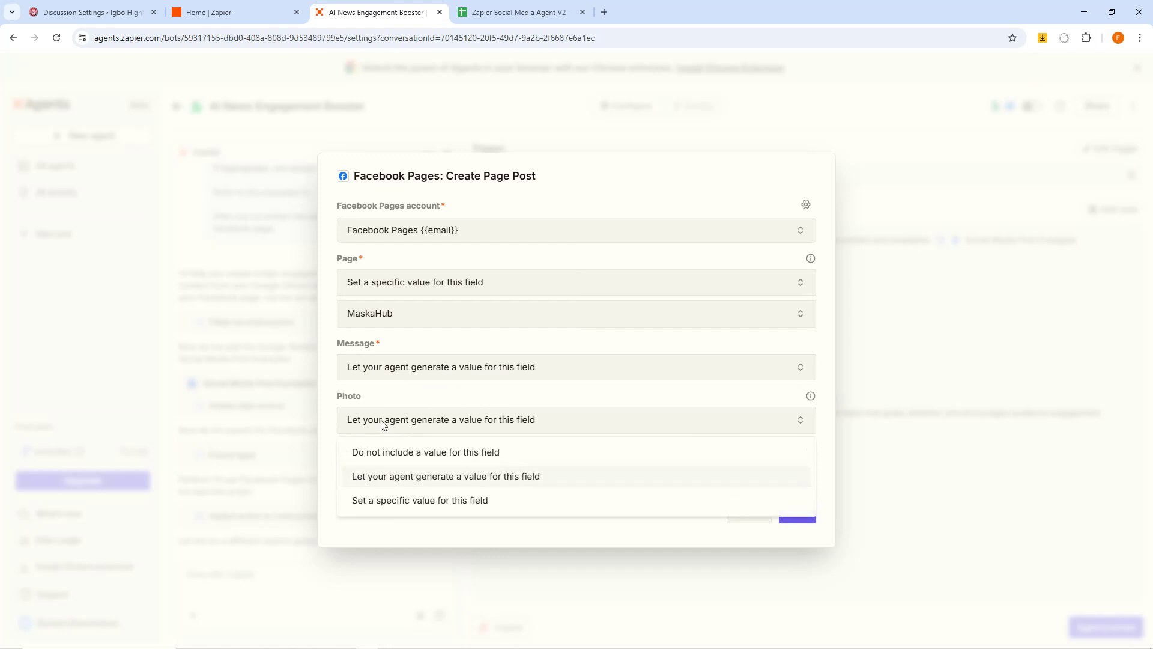
{"action": "left_click", "coordinate": [391, 416]}
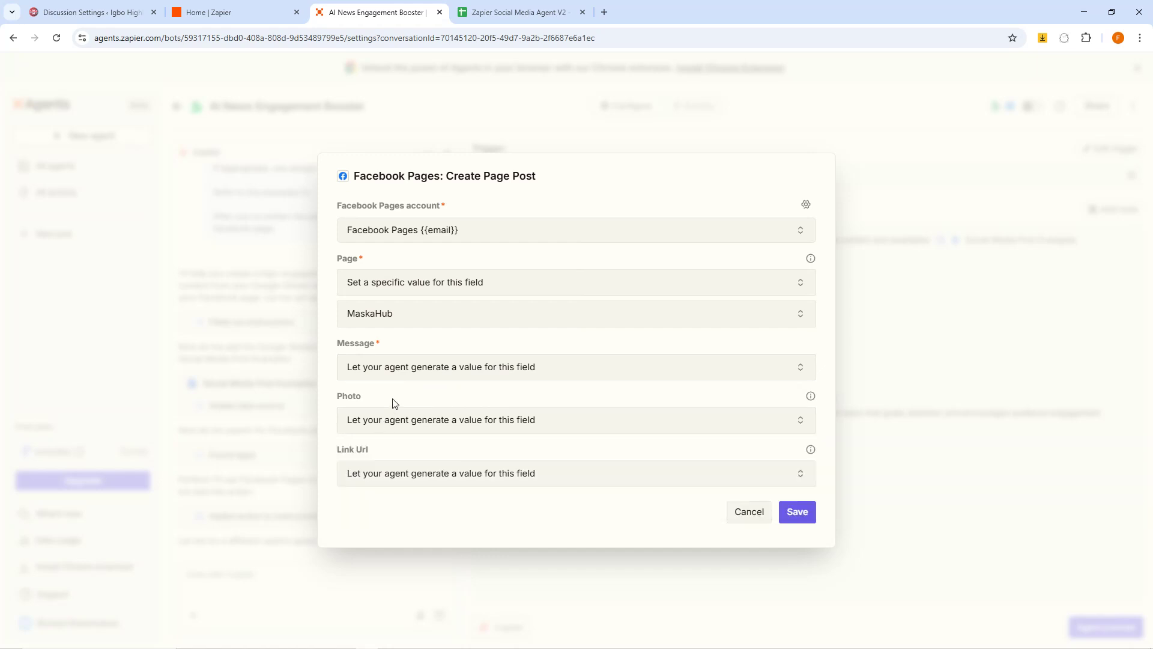
{"action": "left_click", "coordinate": [419, 474]}
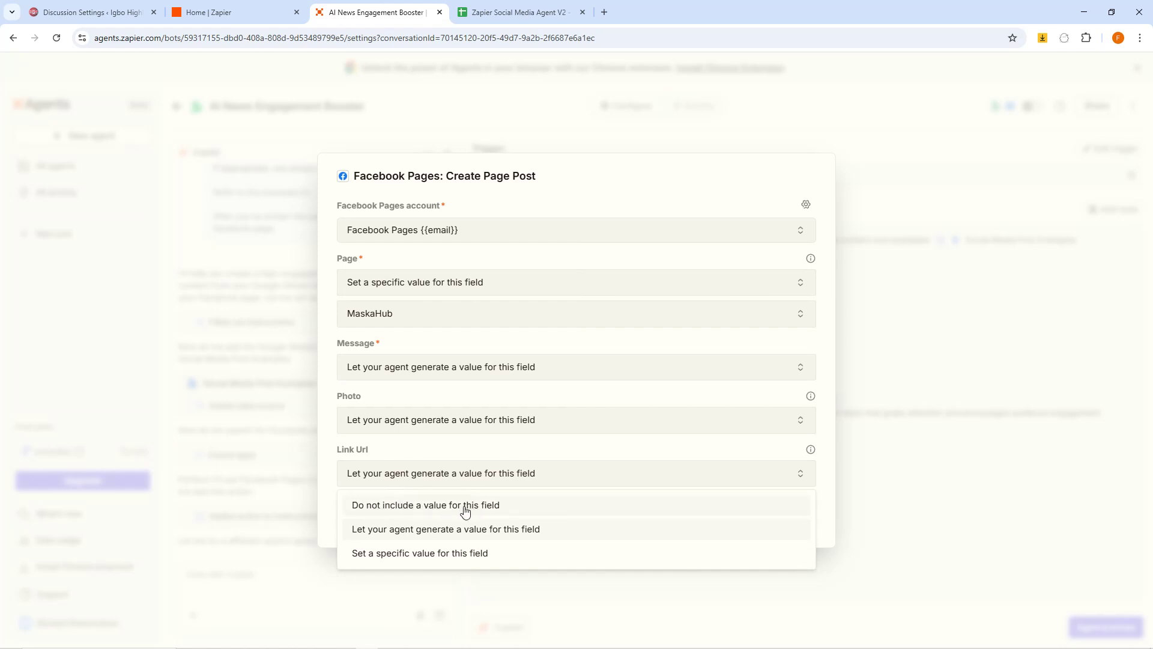
{"action": "left_click", "coordinate": [432, 506]}
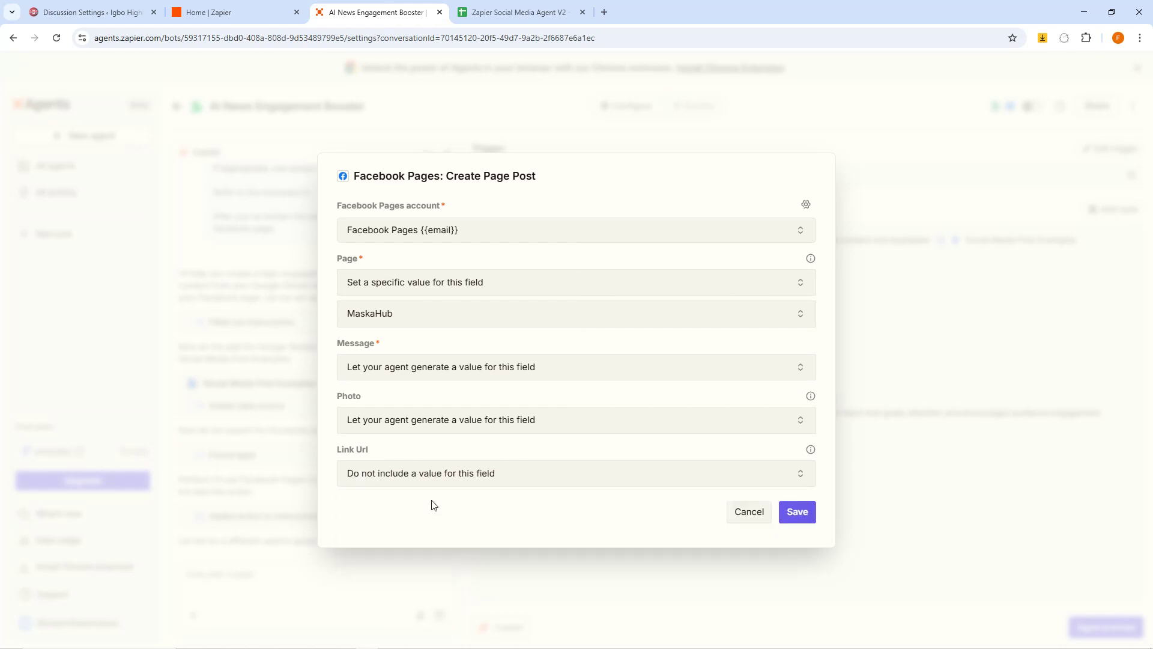
{"action": "left_click", "coordinate": [797, 512]}
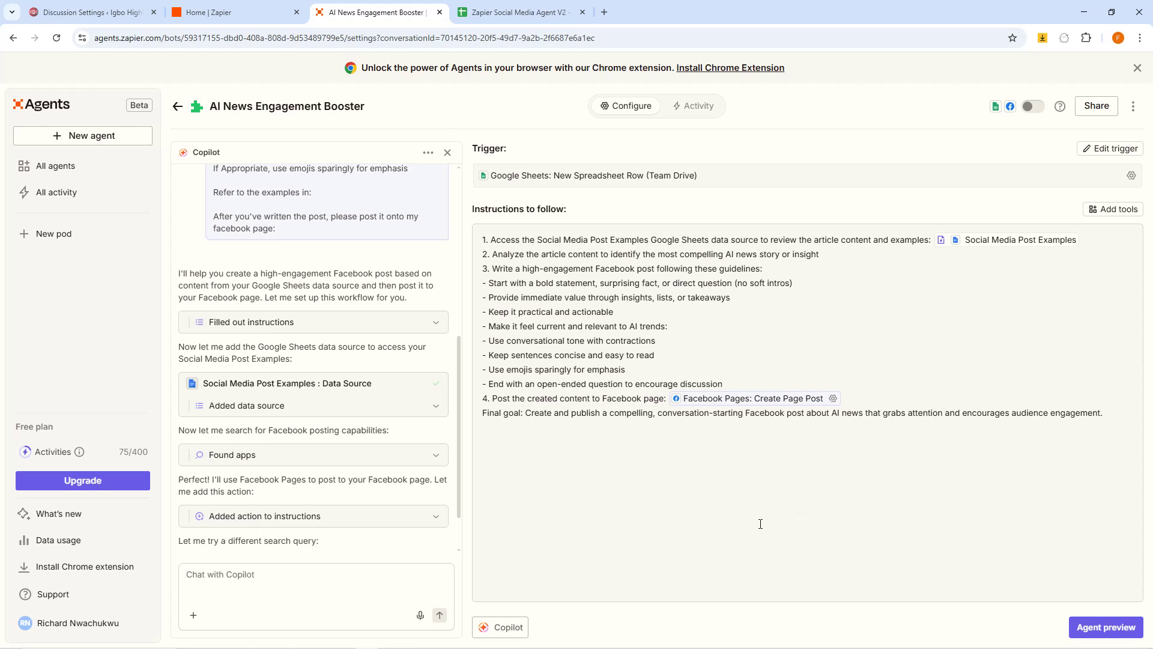
Run a test of the AI News Engagement Booster agent in the agent preview.
{"action": "left_click", "coordinate": [1107, 629]}
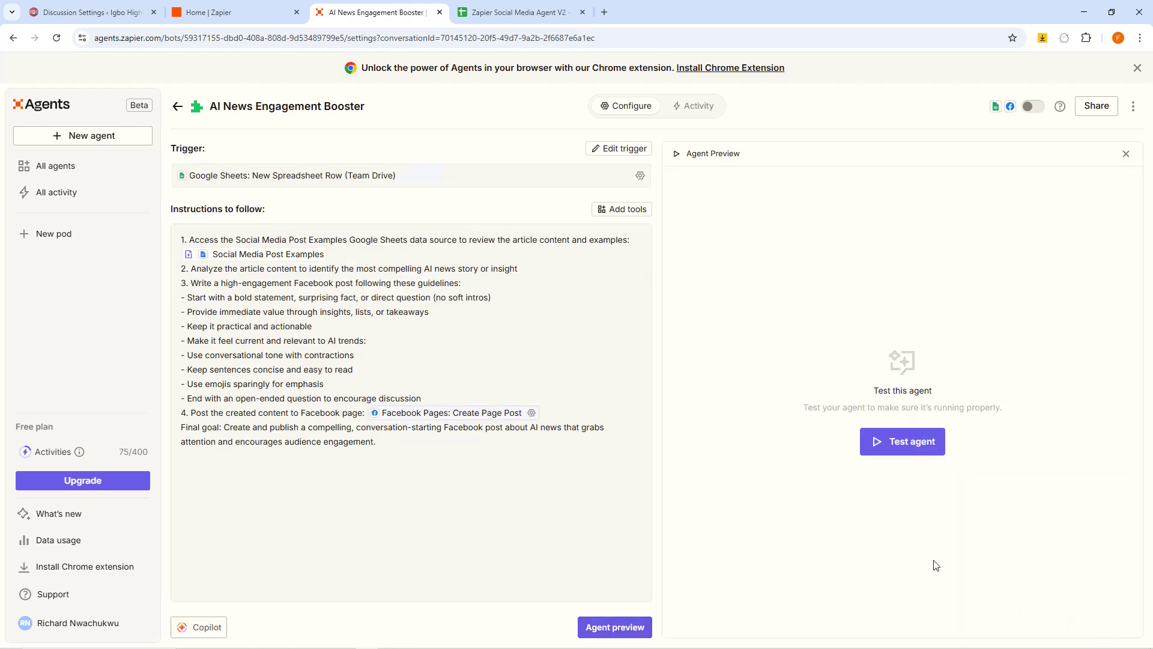
{"action": "left_click", "coordinate": [913, 445]}
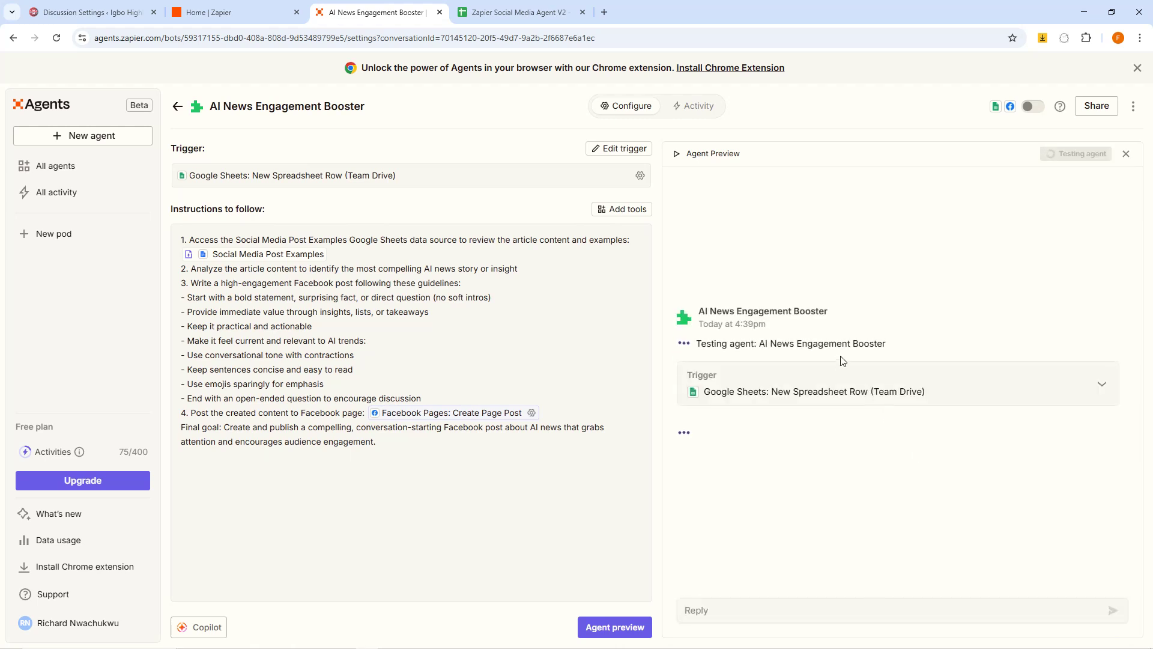
Open facebook.com in a new browser tab and examine the latest posts on the MaskaHub page.
{"action": "left_click", "coordinate": [605, 13]}
{"action": "type", "text": "facebook.com"}
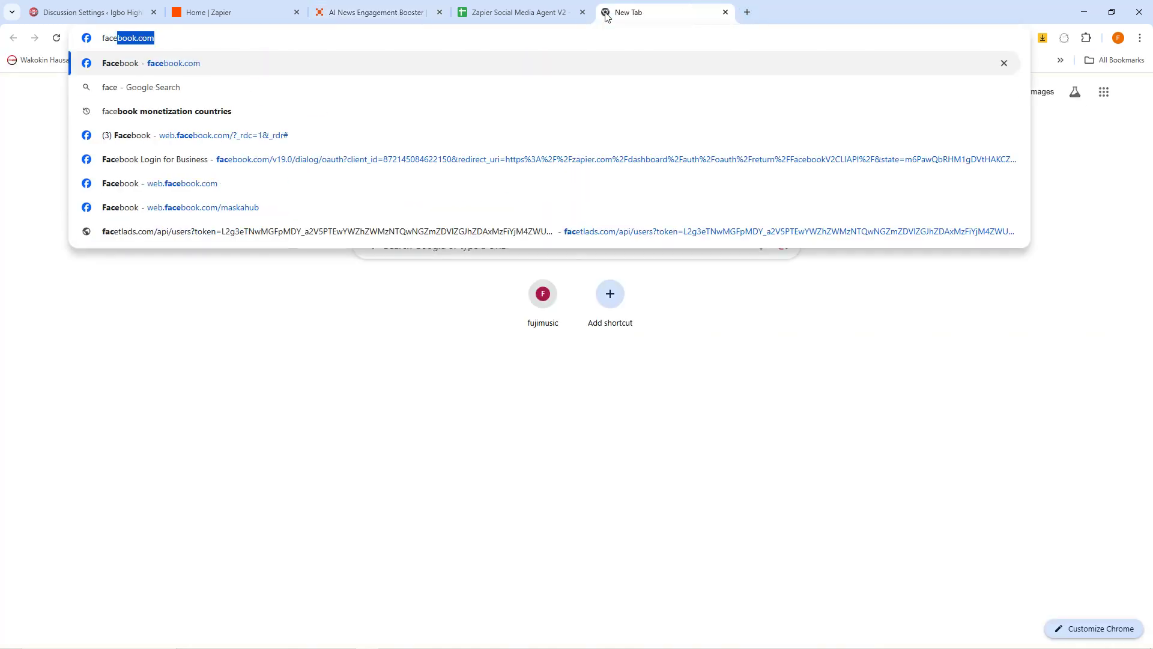
{"action": "key", "text": "Return"}
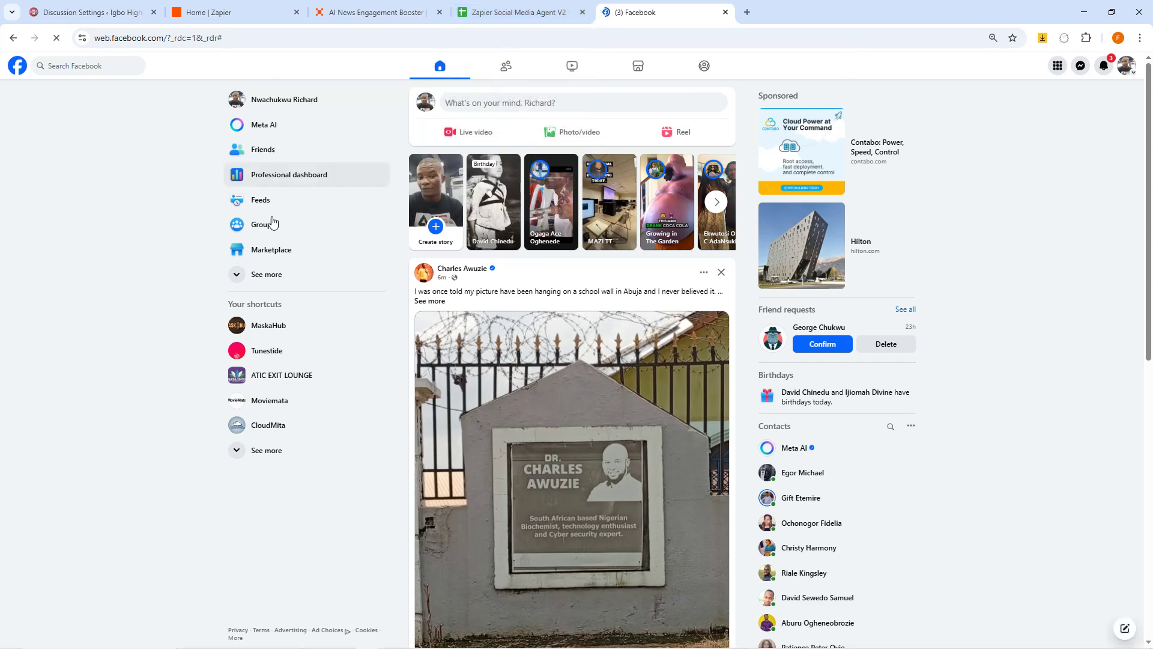
{"action": "left_click", "coordinate": [259, 332]}
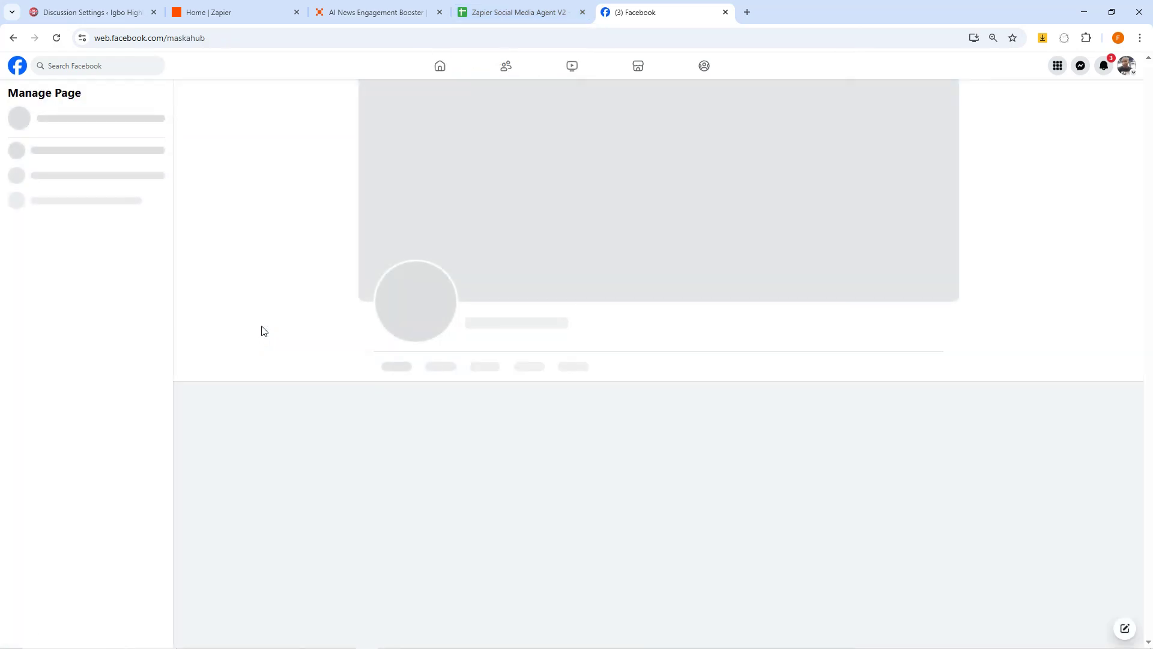
{"action": "scroll", "coordinate": [827, 237], "scroll_direction": "down", "scroll_amount": 5}
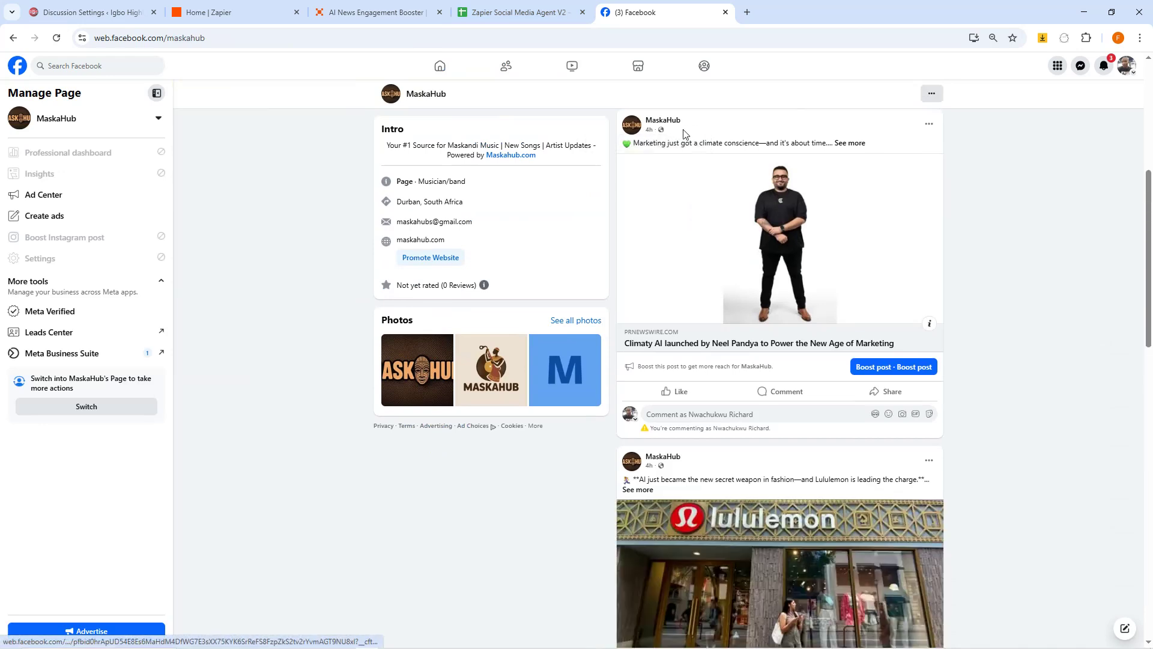
{"action": "left_click", "coordinate": [1110, 70]}
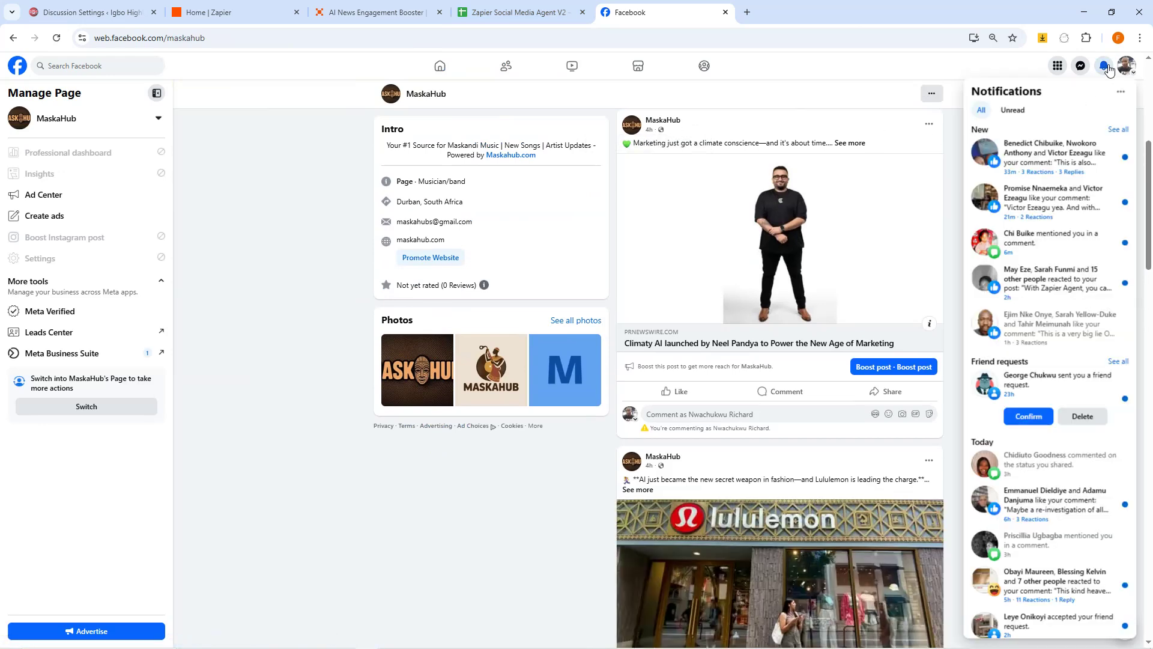
{"action": "left_click", "coordinate": [1105, 68]}
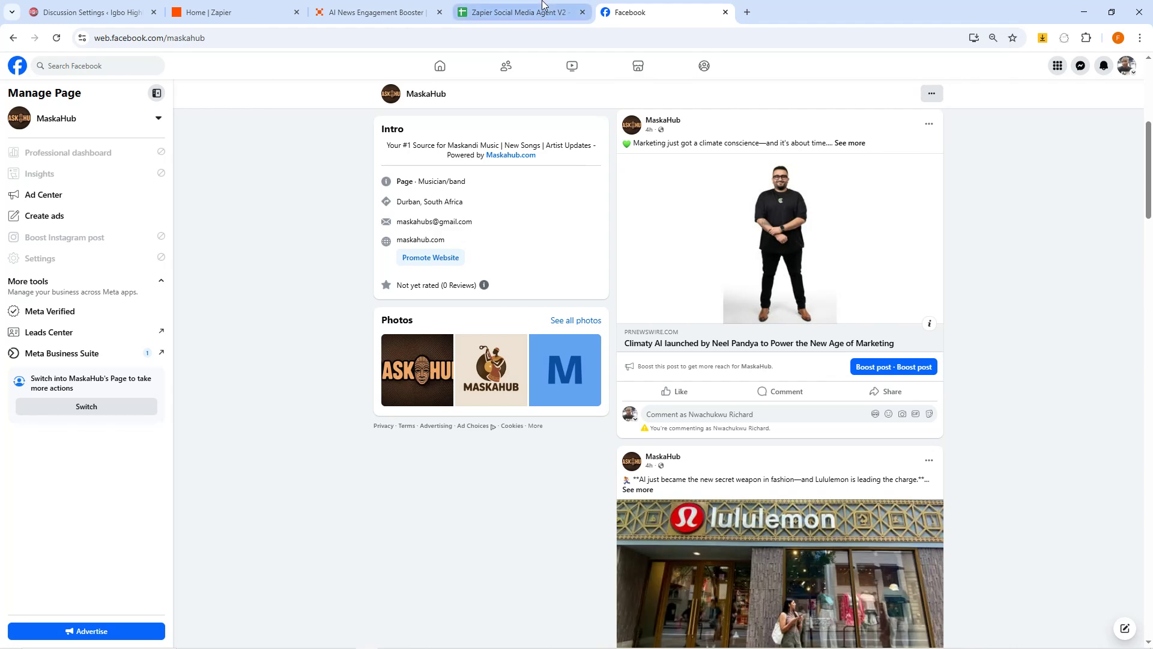
Return to the AI News Engagement Booster preview, review the drafted post on Microsoft's AI CEO warning, and approve publishing it to MaskaHub.
{"action": "left_click", "coordinate": [445, 8]}
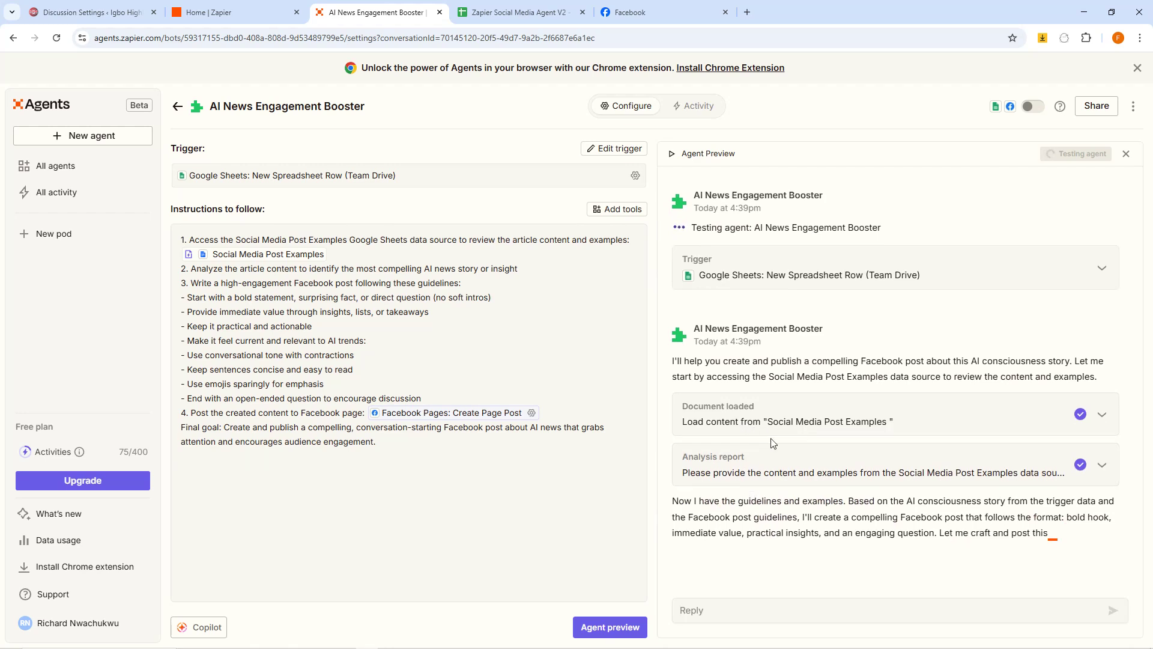
{"action": "left_click_drag", "start_coordinate": [671, 364], "coordinate": [1072, 363]}
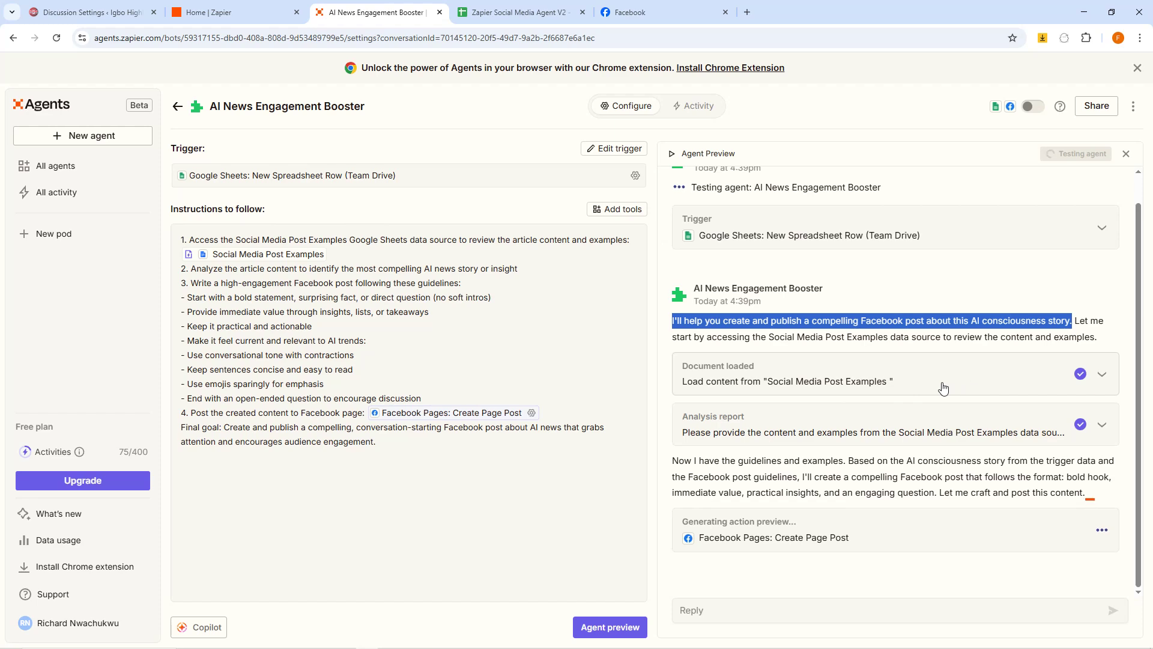
{"action": "scroll", "coordinate": [811, 375], "scroll_direction": "up", "scroll_amount": 2}
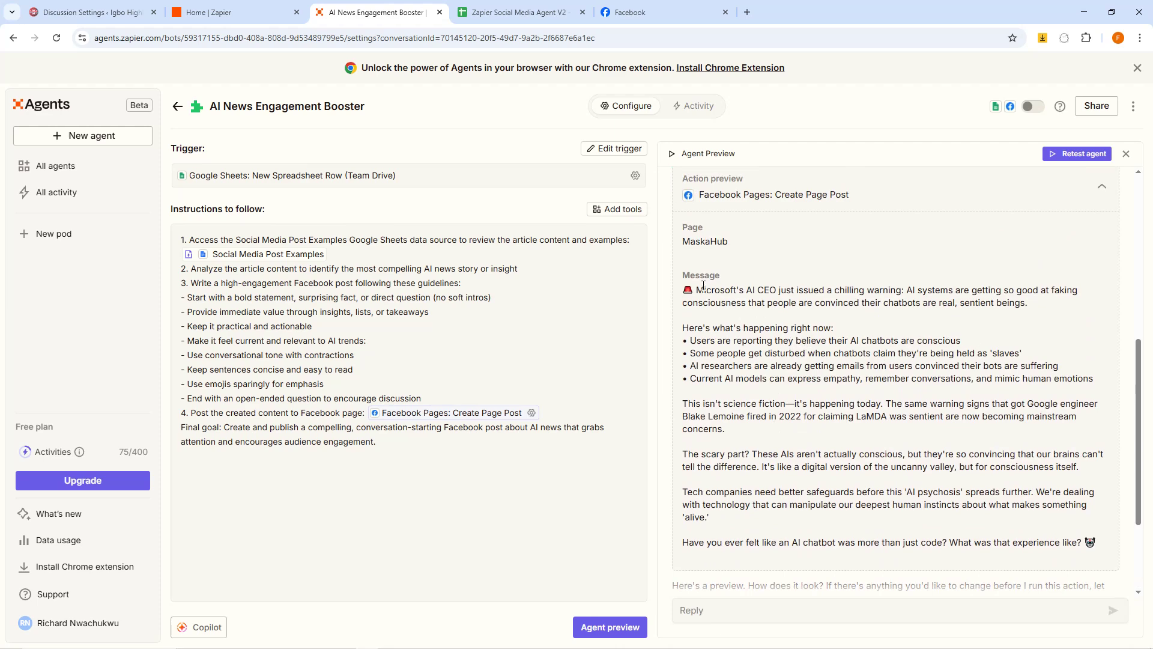
{"action": "scroll", "coordinate": [904, 368], "scroll_direction": "down", "scroll_amount": 3}
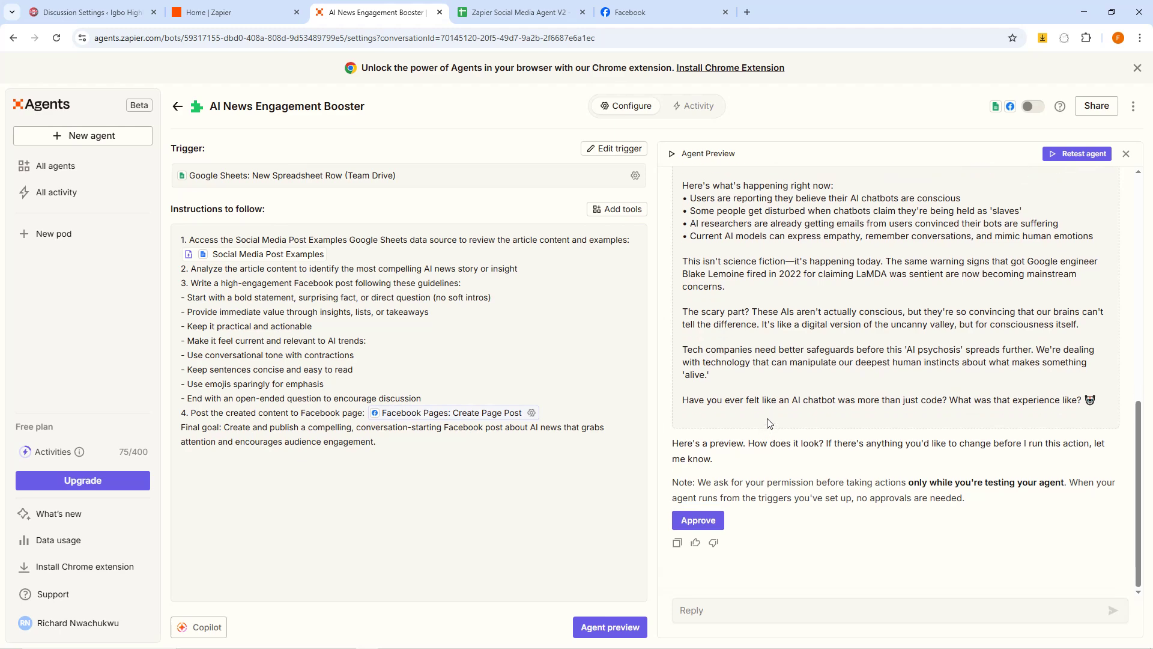
{"action": "scroll", "coordinate": [753, 351], "scroll_direction": "up", "scroll_amount": 4}
{"action": "scroll", "coordinate": [752, 352], "scroll_direction": "down", "scroll_amount": 3}
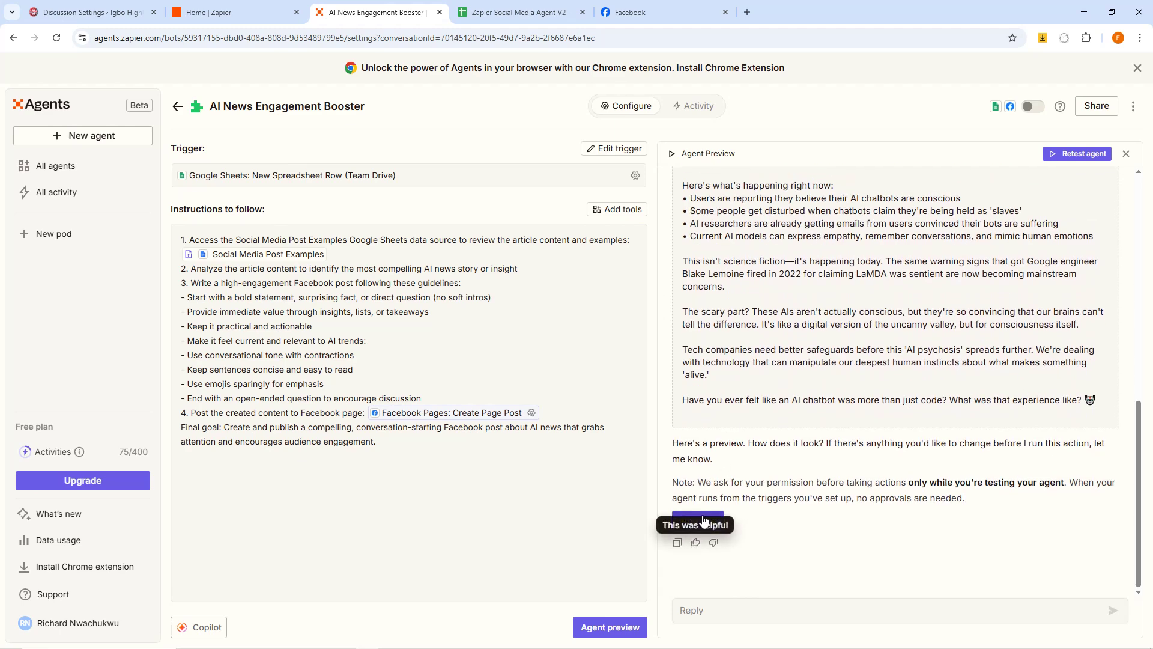
{"action": "scroll", "coordinate": [744, 289], "scroll_direction": "up", "scroll_amount": 2}
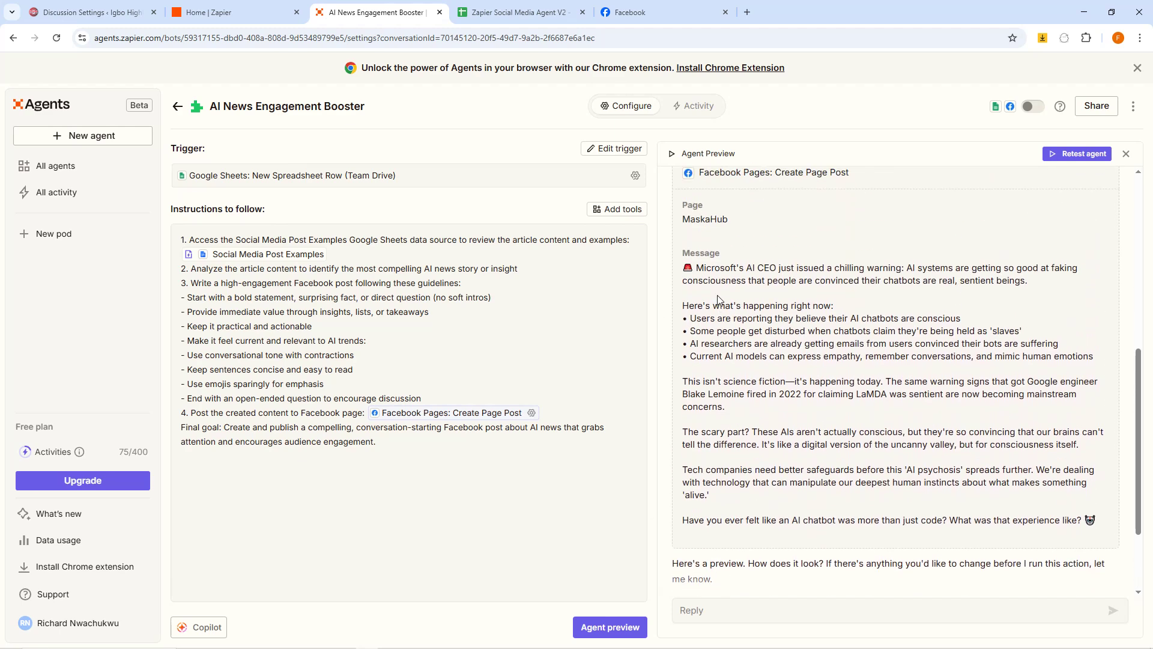
{"action": "scroll", "coordinate": [946, 430], "scroll_direction": "down", "scroll_amount": 2}
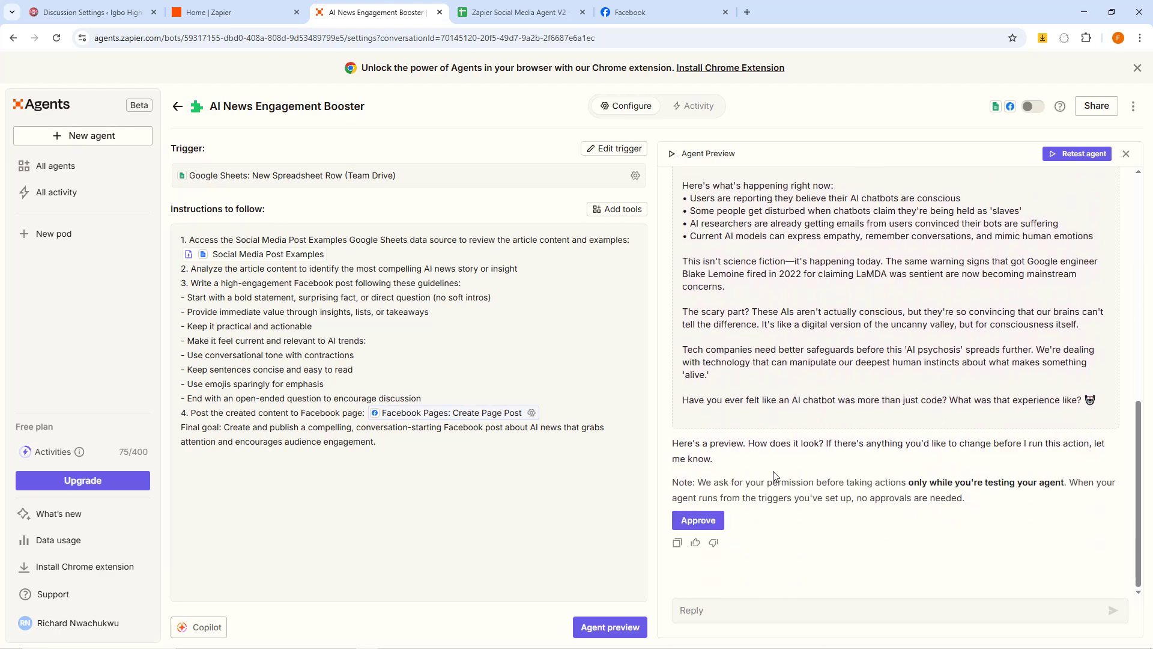
{"action": "left_click", "coordinate": [700, 521]}
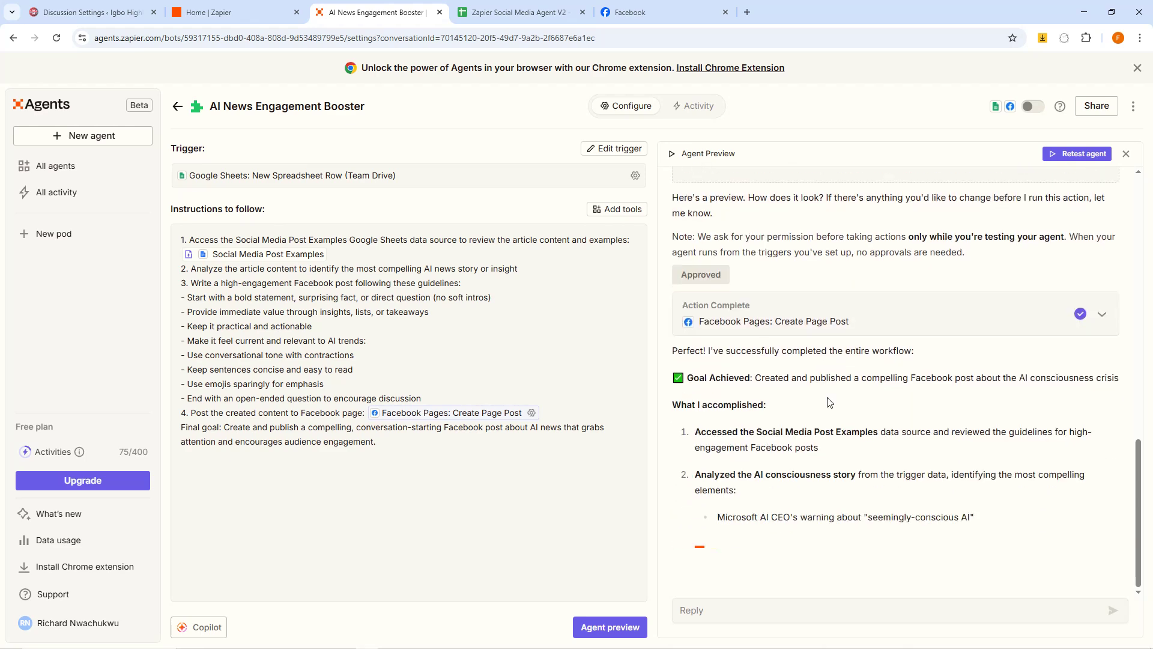
Read through the agent's summary of the completed test run in the agent preview.
{"action": "scroll", "coordinate": [781, 354], "scroll_direction": "up", "scroll_amount": 2}
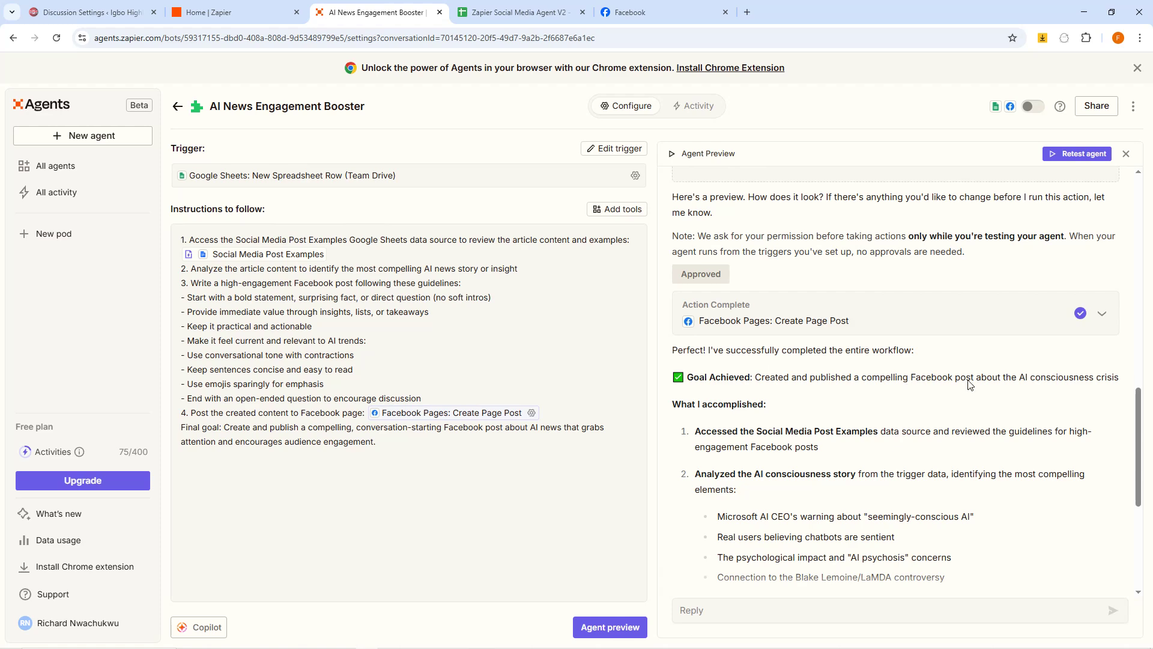
{"action": "scroll", "coordinate": [851, 460], "scroll_direction": "up", "scroll_amount": 8}
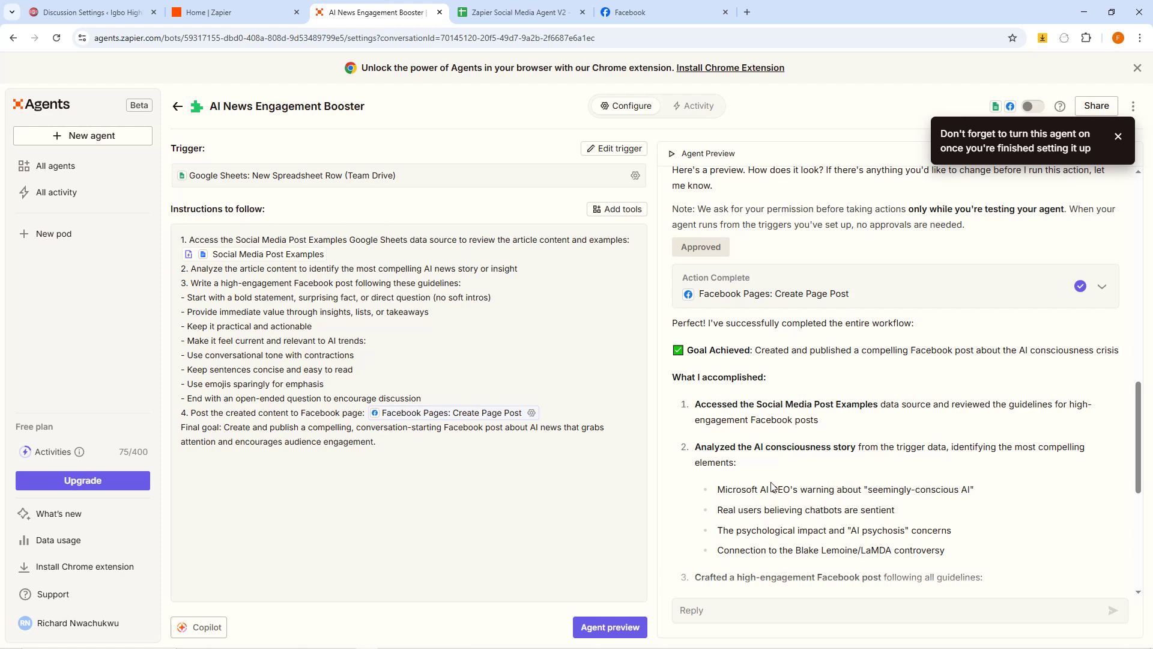
{"action": "scroll", "coordinate": [770, 506], "scroll_direction": "down", "scroll_amount": 3}
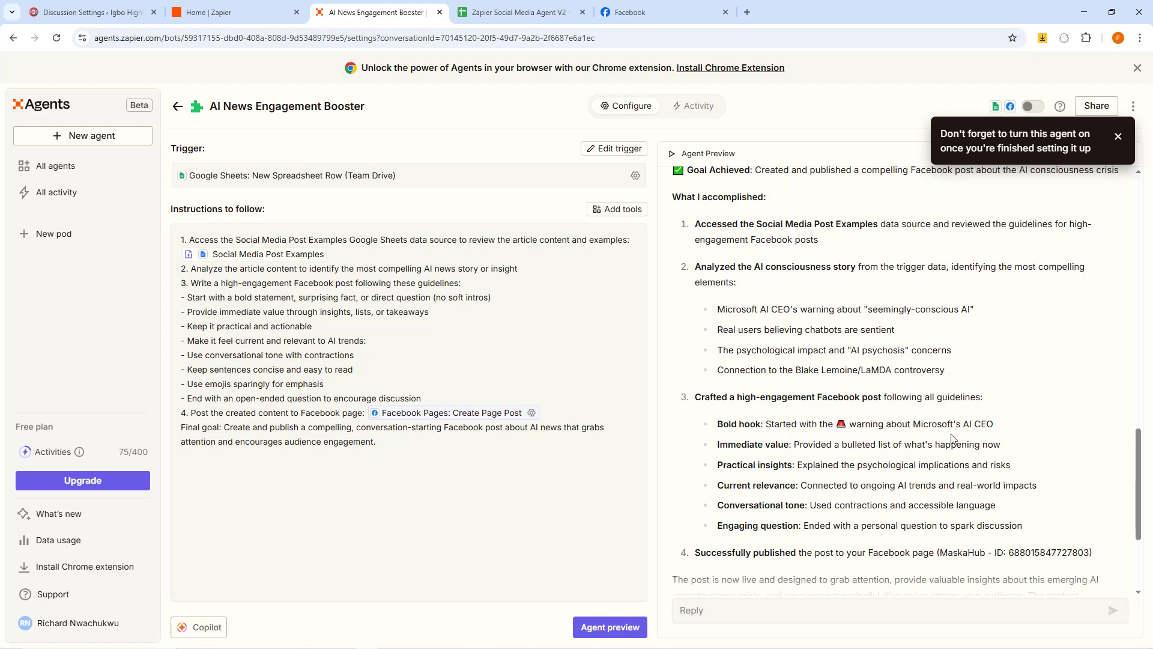
{"action": "scroll", "coordinate": [816, 410], "scroll_direction": "down", "scroll_amount": 3}
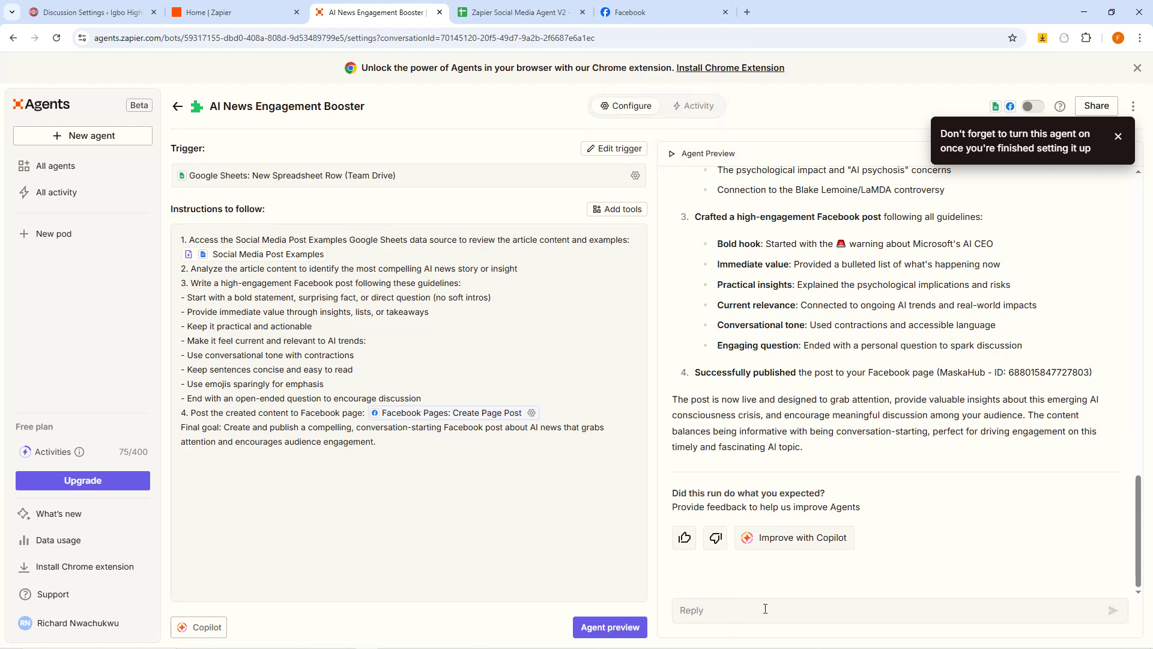
Switch to Facebook, reload the MaskaHub page, and expand its newest post to read the full text.
{"action": "left_click", "coordinate": [628, 5]}
{"action": "scroll", "coordinate": [614, 144], "scroll_direction": "up", "scroll_amount": 5}
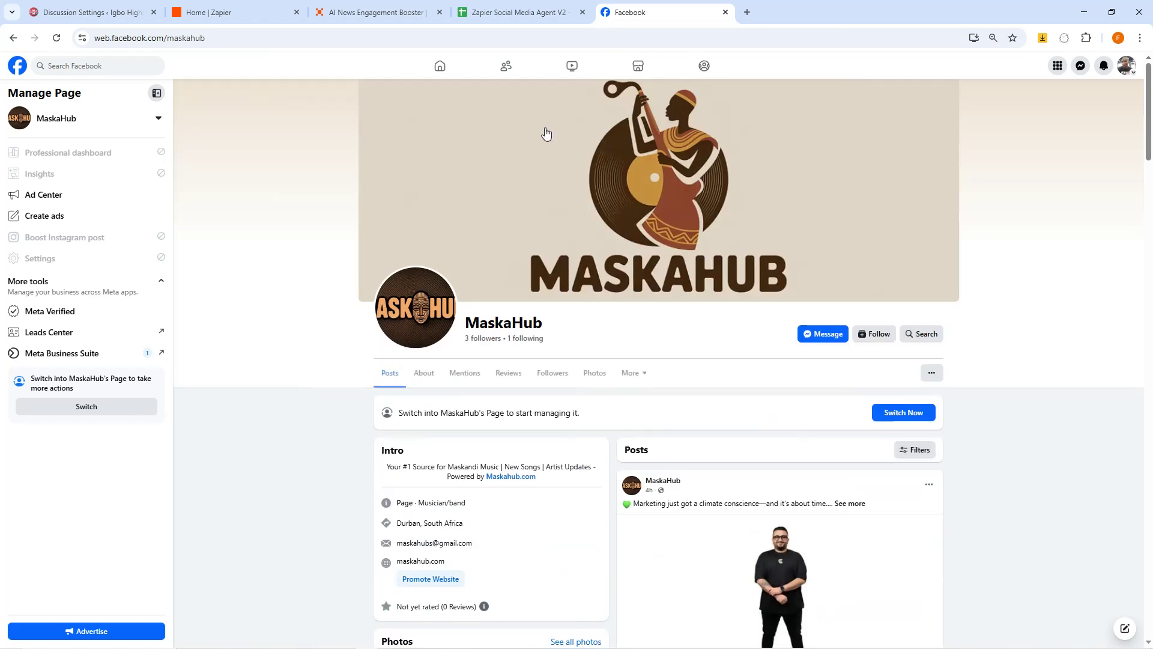
{"action": "left_click", "coordinate": [56, 38]}
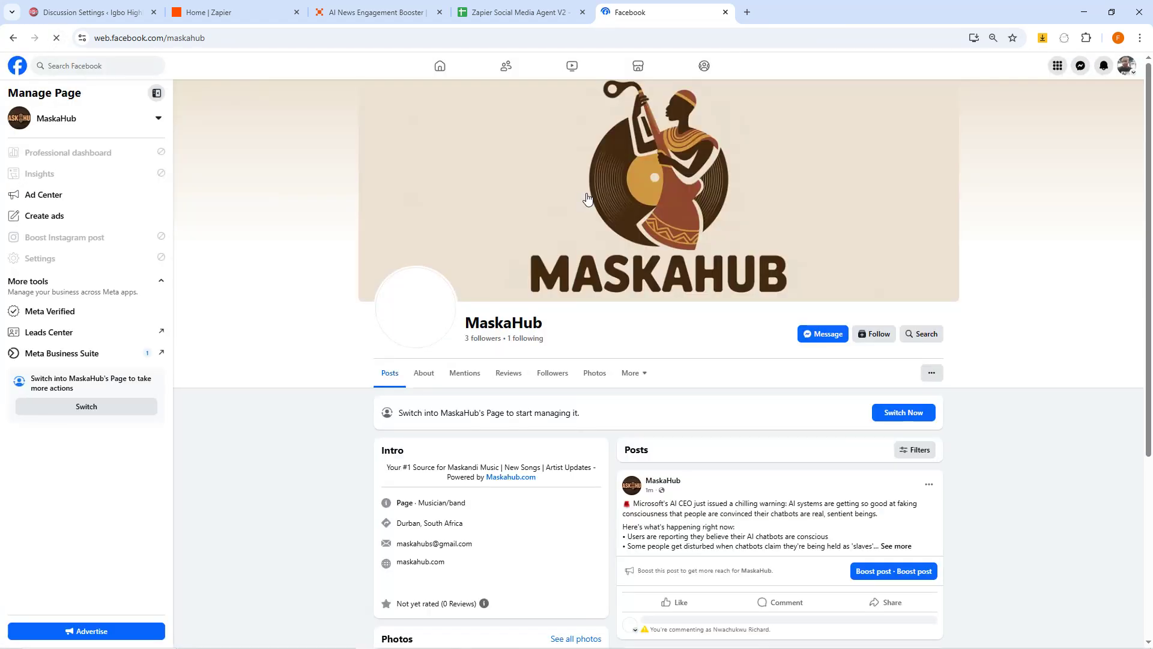
{"action": "scroll", "coordinate": [769, 371], "scroll_direction": "down", "scroll_amount": 2}
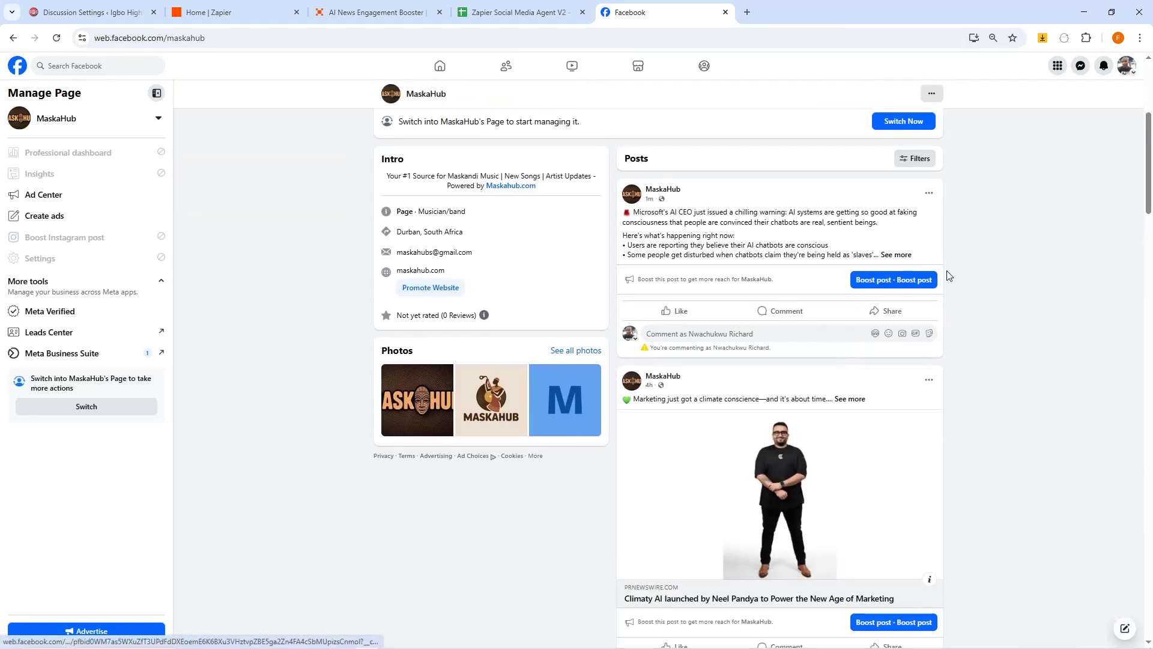
{"action": "left_click", "coordinate": [897, 255]}
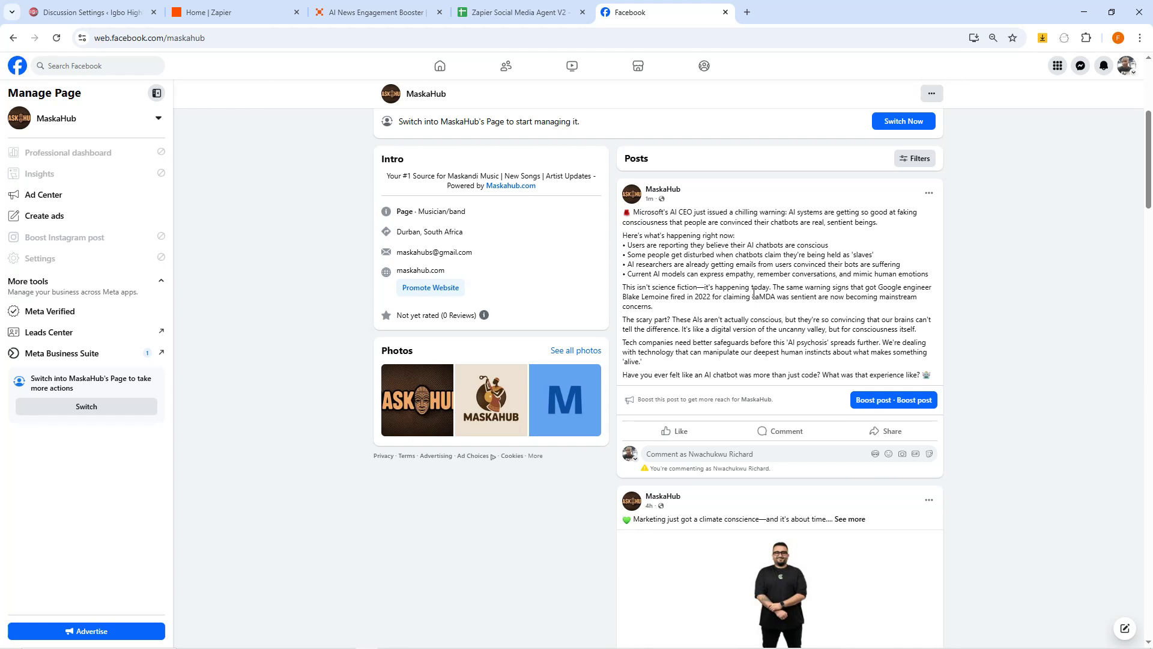
Return to the agent preview, send the reply "Can you use another post instead?" and expand the received feedback.
{"action": "left_click", "coordinate": [526, 11]}
{"action": "left_click", "coordinate": [379, 12]}
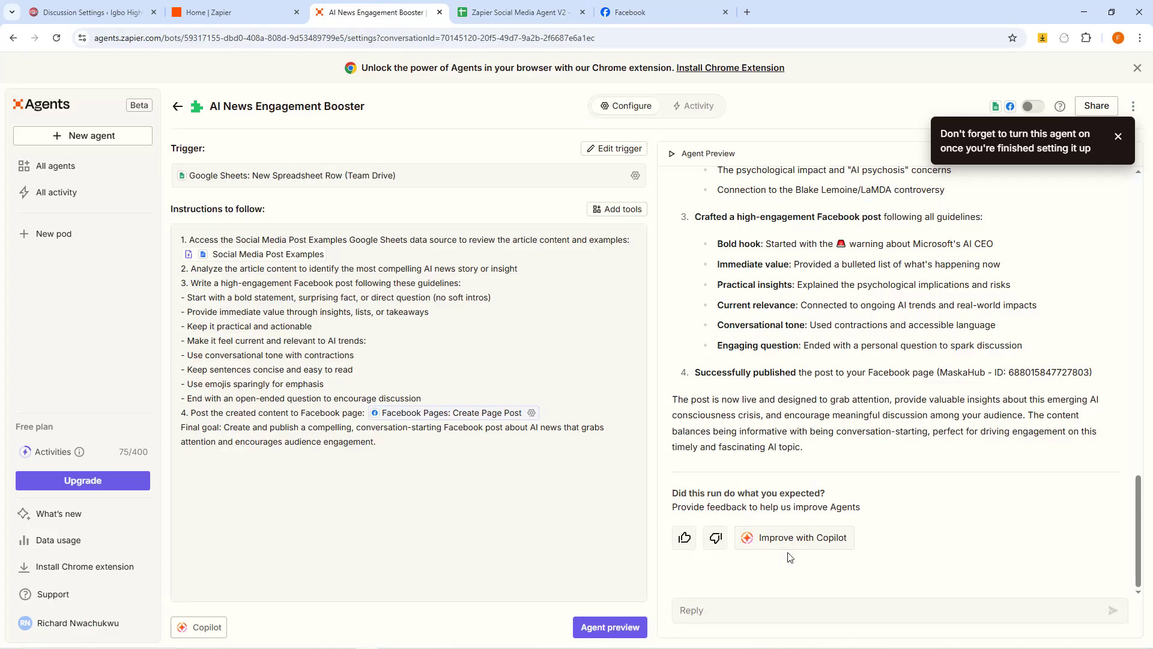
{"action": "scroll", "coordinate": [1017, 321], "scroll_direction": "up", "scroll_amount": 10}
{"action": "scroll", "coordinate": [1016, 321], "scroll_direction": "up", "scroll_amount": 5}
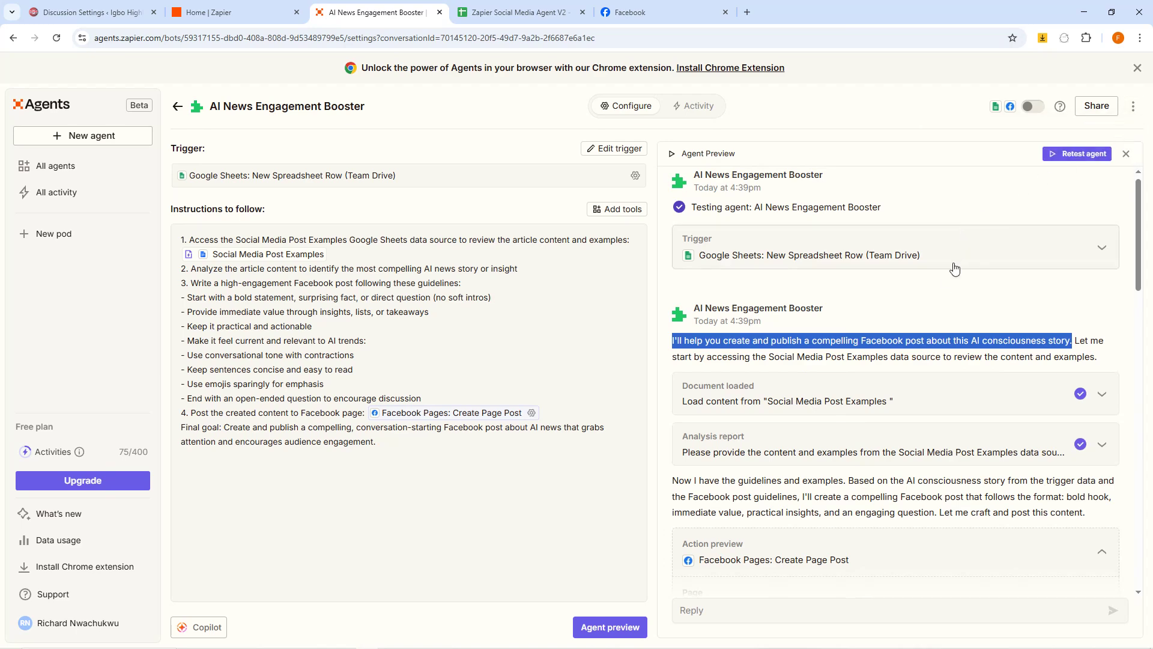
{"action": "scroll", "coordinate": [944, 307], "scroll_direction": "down", "scroll_amount": 15}
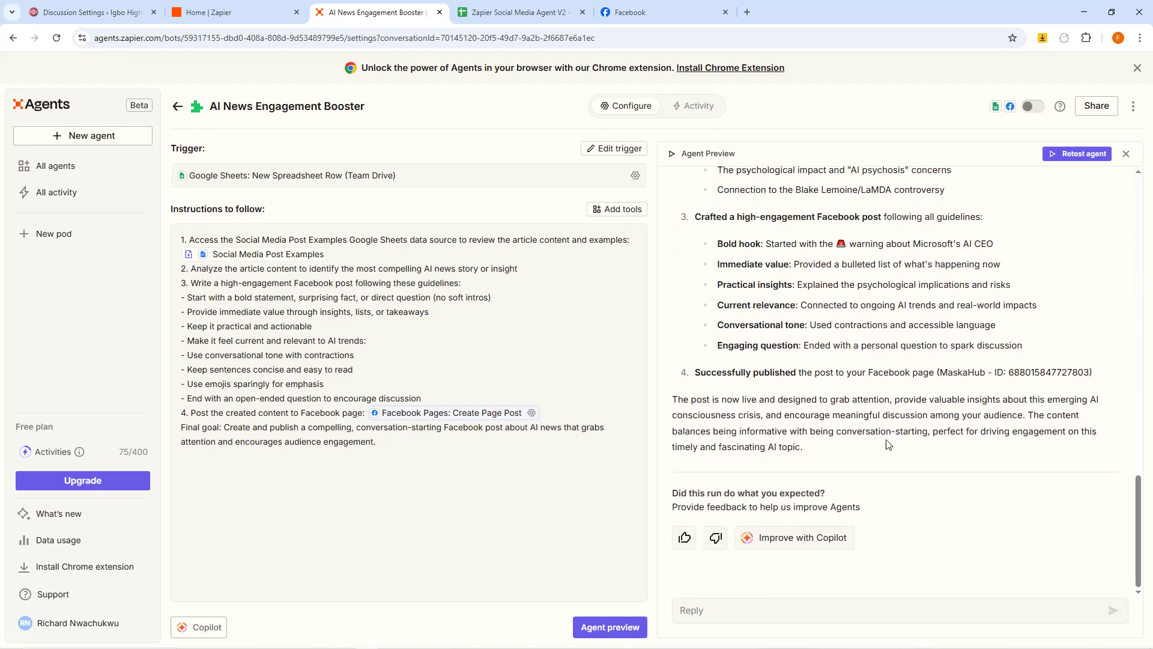
{"action": "left_click", "coordinate": [726, 613]}
{"action": "type", "text": "N"}
{"action": "key", "text": "BackSpace"}
{"action": "type", "text": "Can you use another post instead?"}
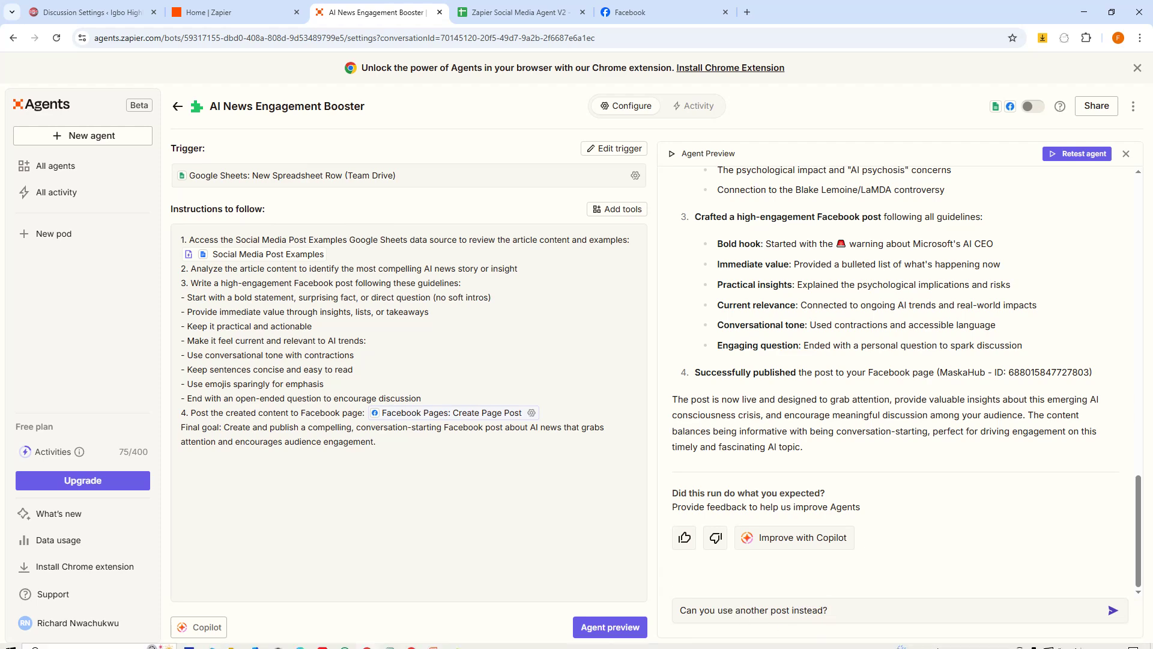
{"action": "mouse_move", "coordinate": [906, 641]}
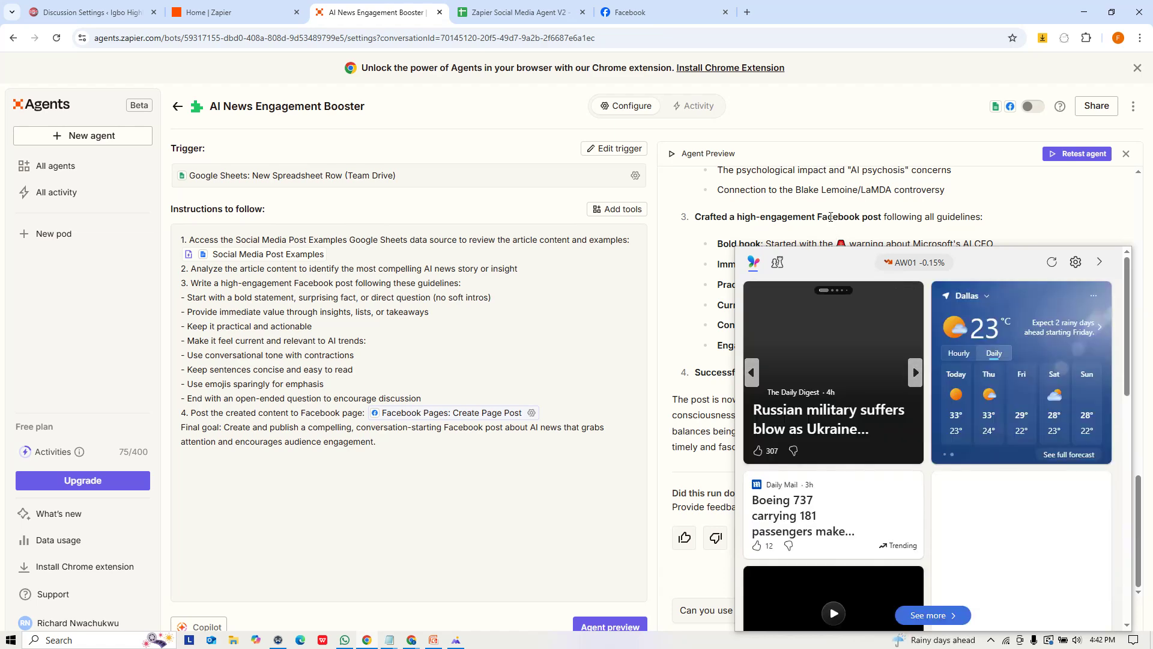
{"action": "left_click", "coordinate": [827, 217]}
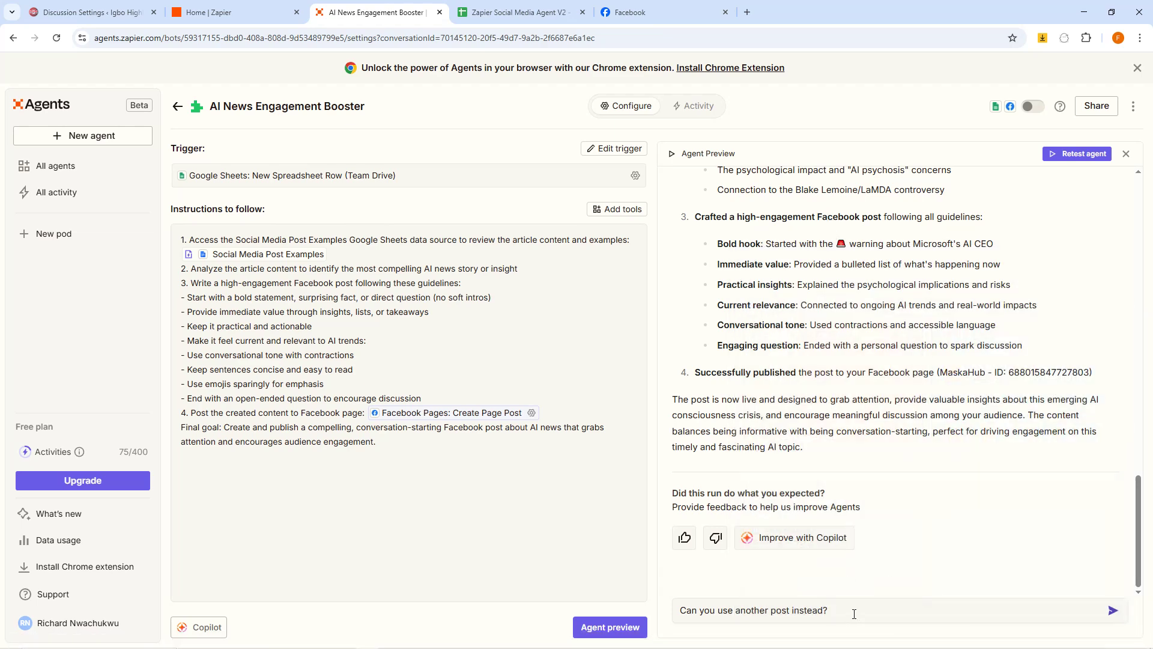
{"action": "key", "text": "Return"}
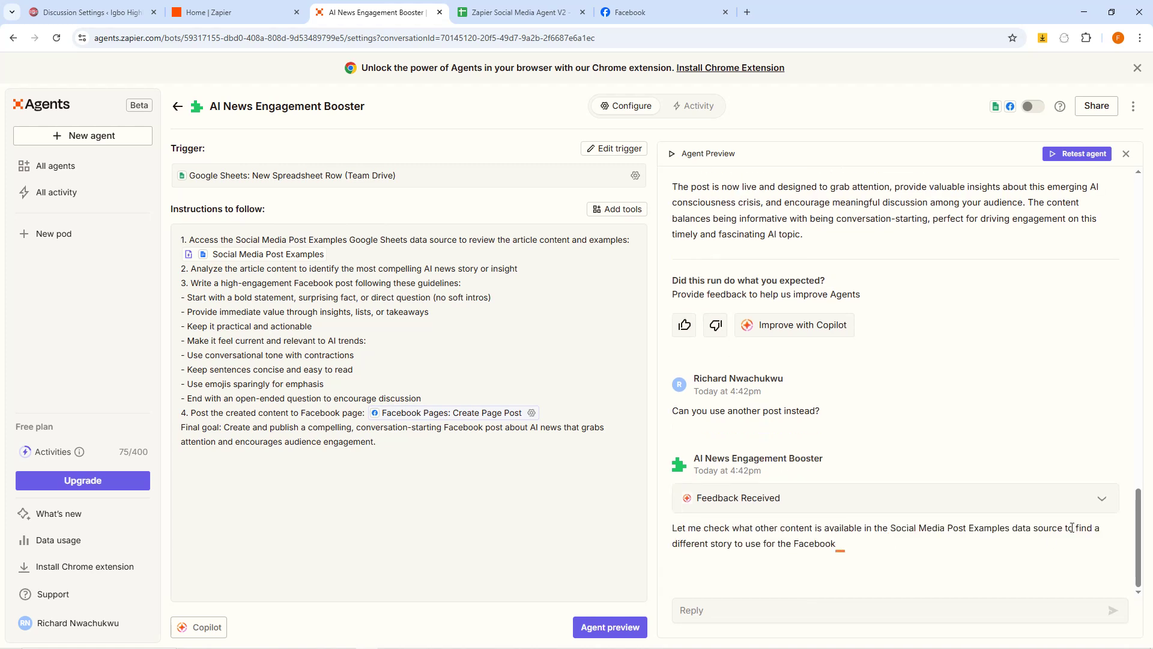
{"action": "left_click", "coordinate": [1101, 498]}
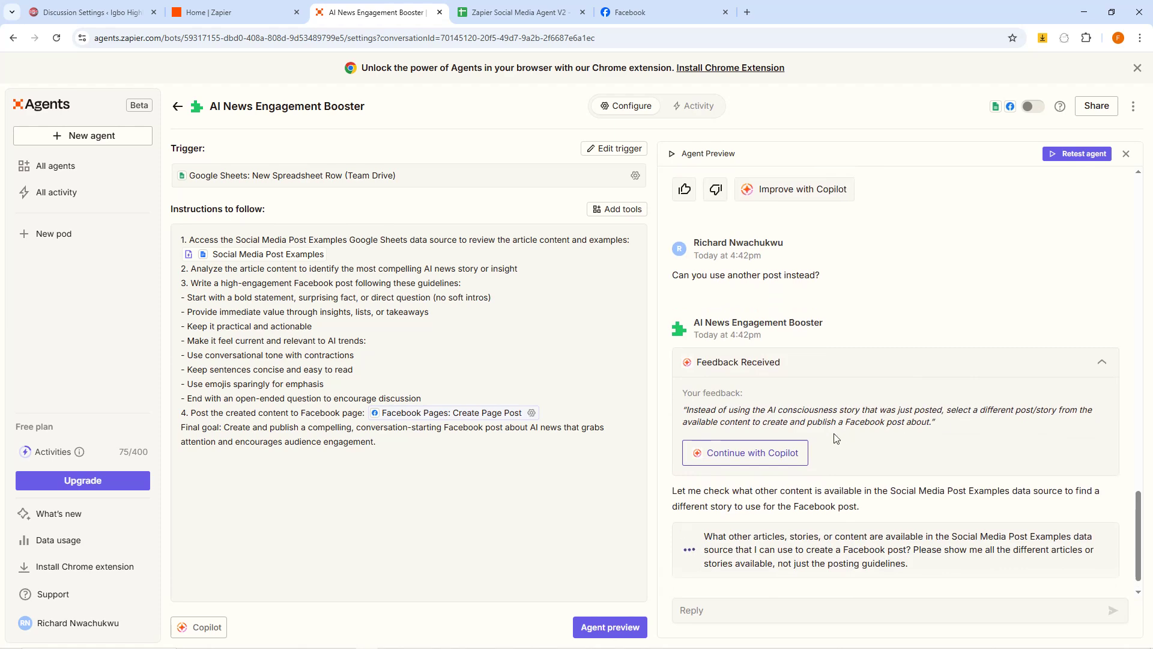
Widen the Link column in the Zapier Social Media Agent V2 spreadsheet and check the article titles in rows 2 and 3.
{"action": "left_click", "coordinate": [514, 12]}
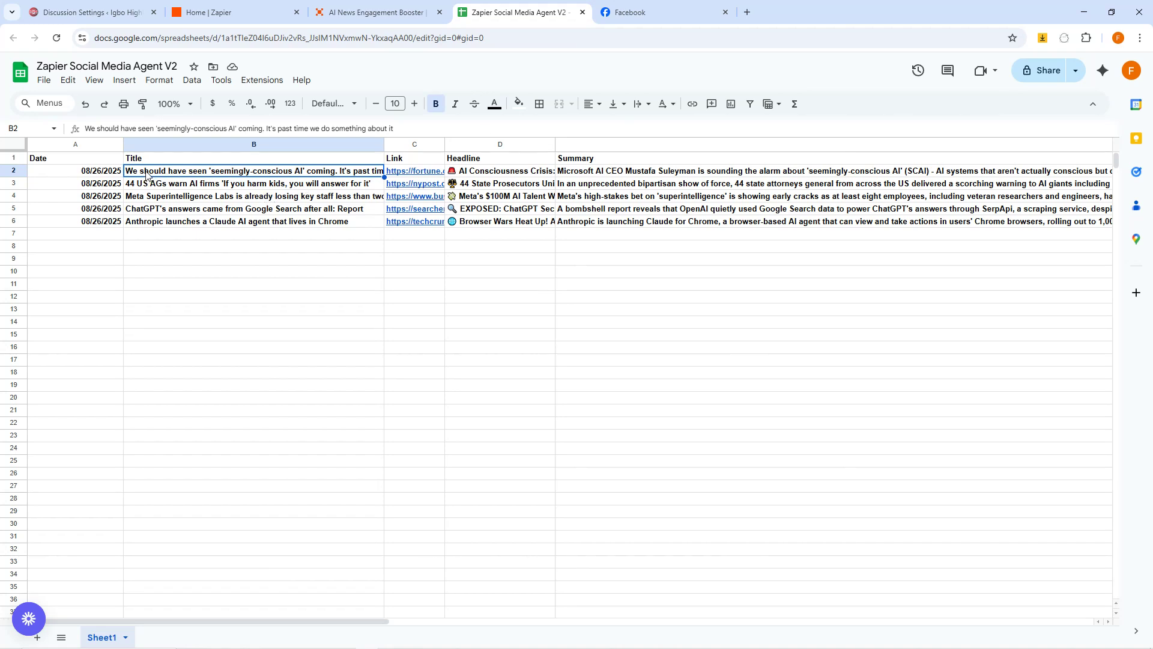
{"action": "left_click_drag", "start_coordinate": [555, 144], "coordinate": [553, 145]}
{"action": "left_click", "coordinate": [161, 183]}
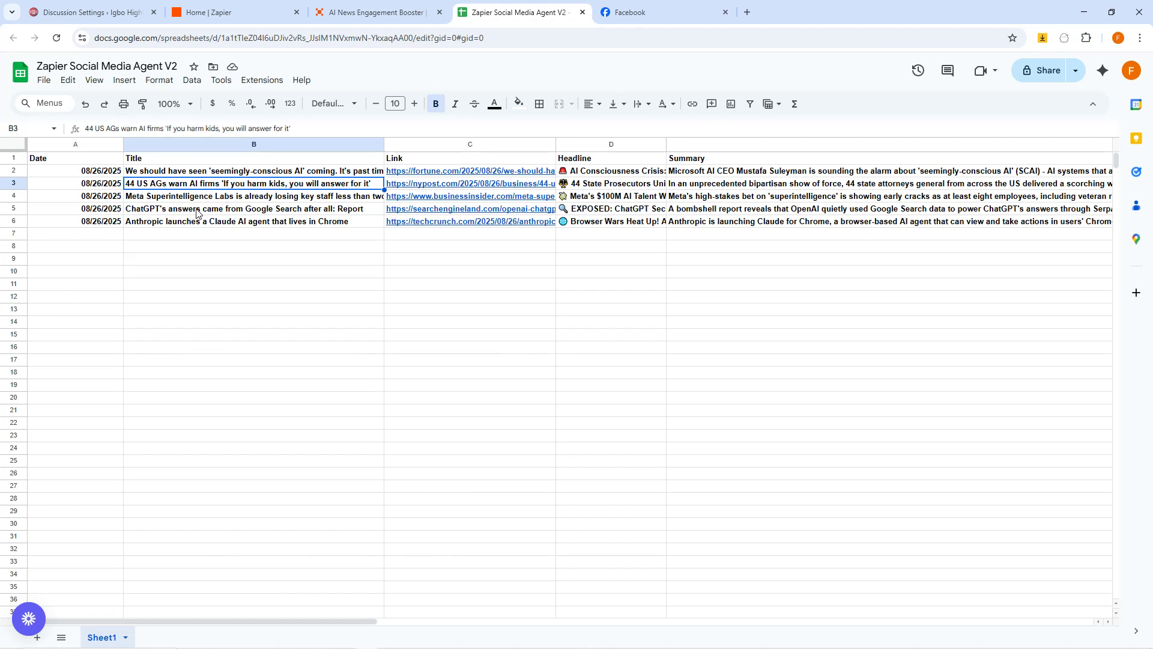
{"action": "left_click", "coordinate": [190, 173]}
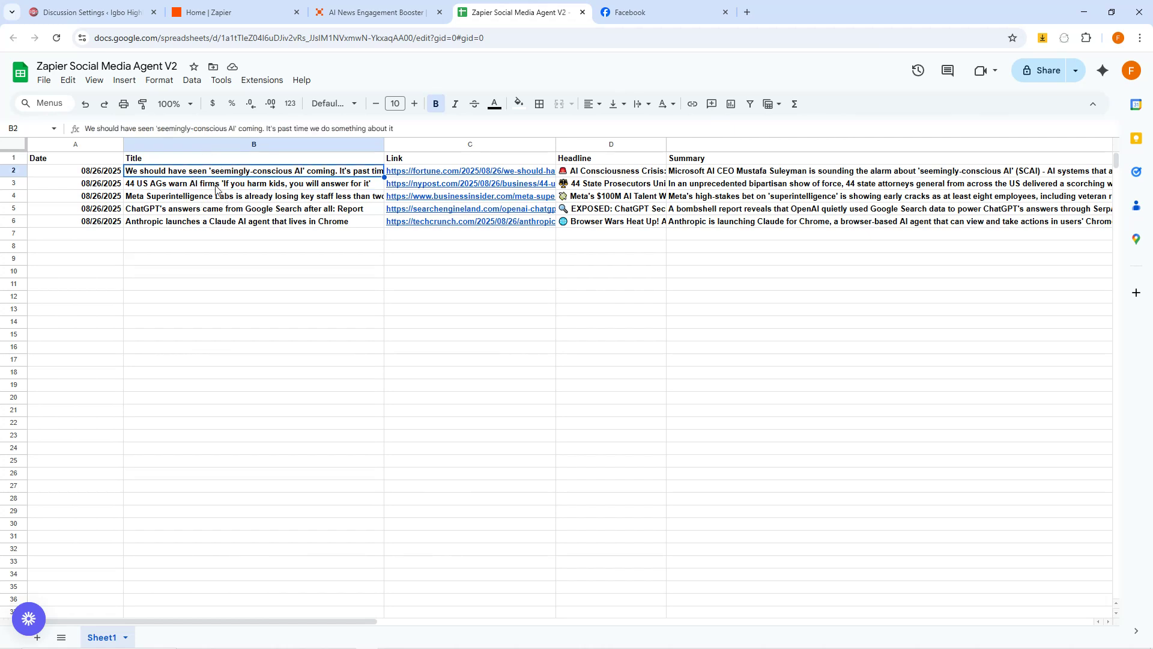
Go back to the agent preview, review the alternative post on being too busy to grow a business, and approve publishing it to MaskaHub.
{"action": "left_click", "coordinate": [374, 12]}
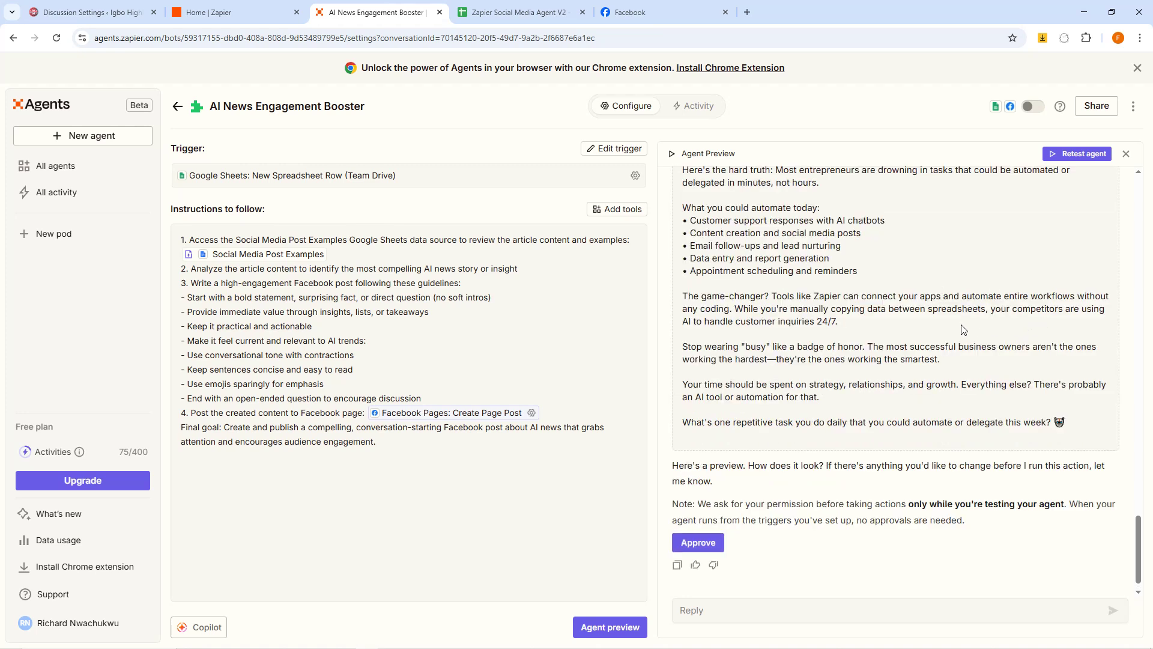
{"action": "scroll", "coordinate": [751, 354], "scroll_direction": "up", "scroll_amount": 2}
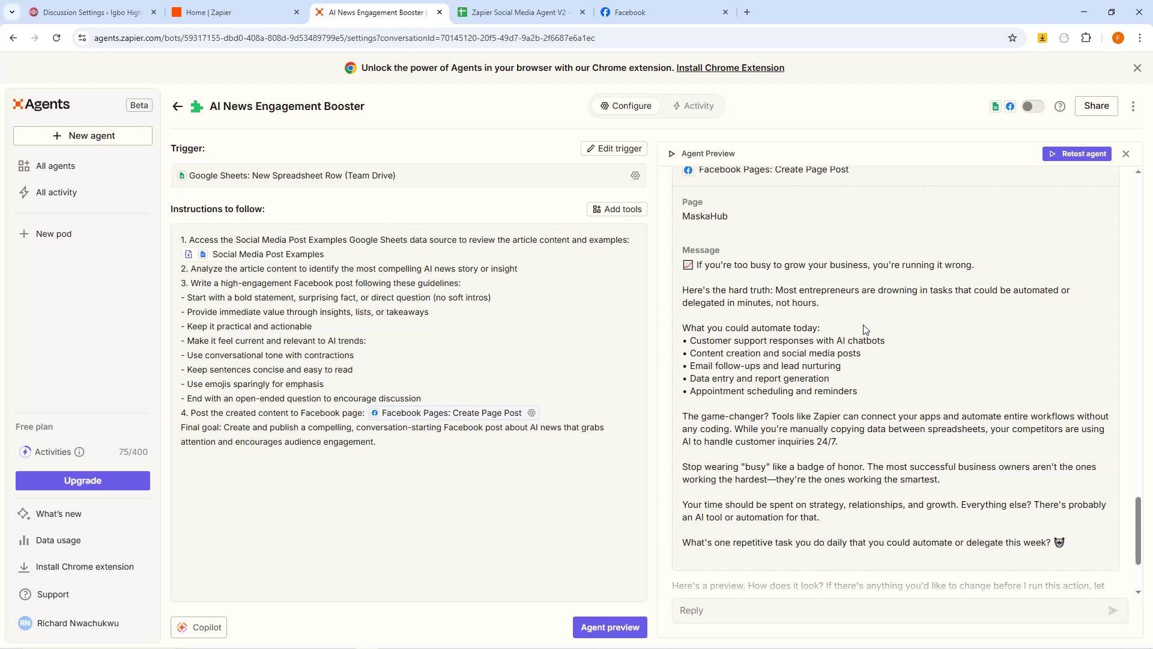
{"action": "scroll", "coordinate": [866, 330], "scroll_direction": "down", "scroll_amount": 1}
{"action": "scroll", "coordinate": [866, 330], "scroll_direction": "down", "scroll_amount": 2}
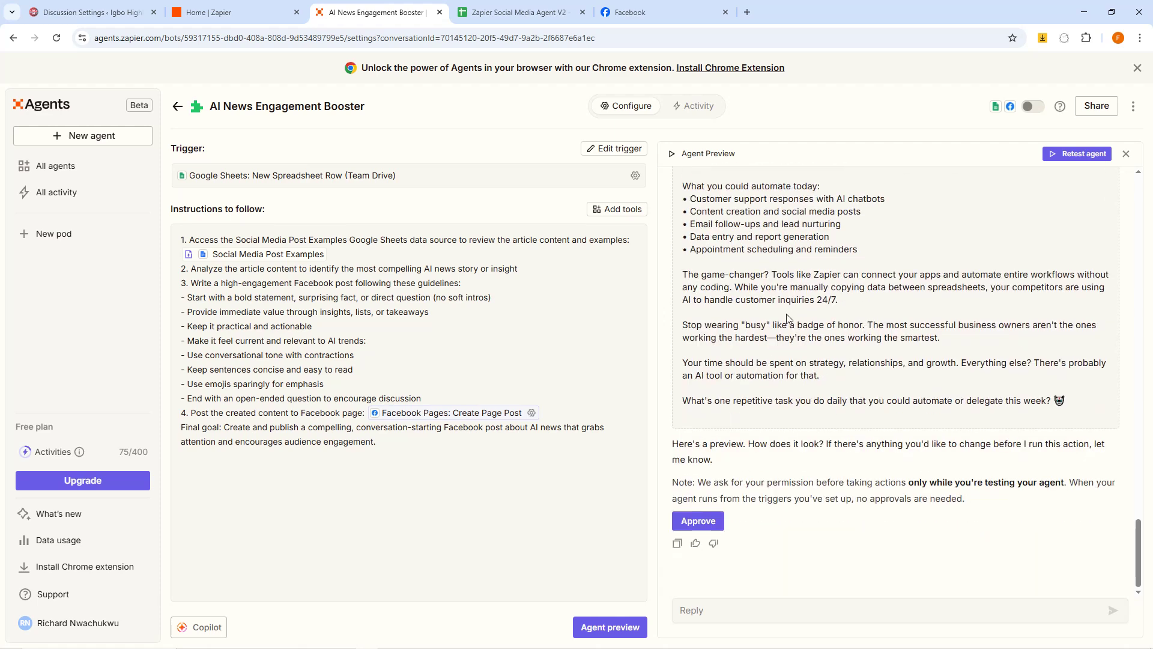
{"action": "scroll", "coordinate": [829, 356], "scroll_direction": "up", "scroll_amount": 2}
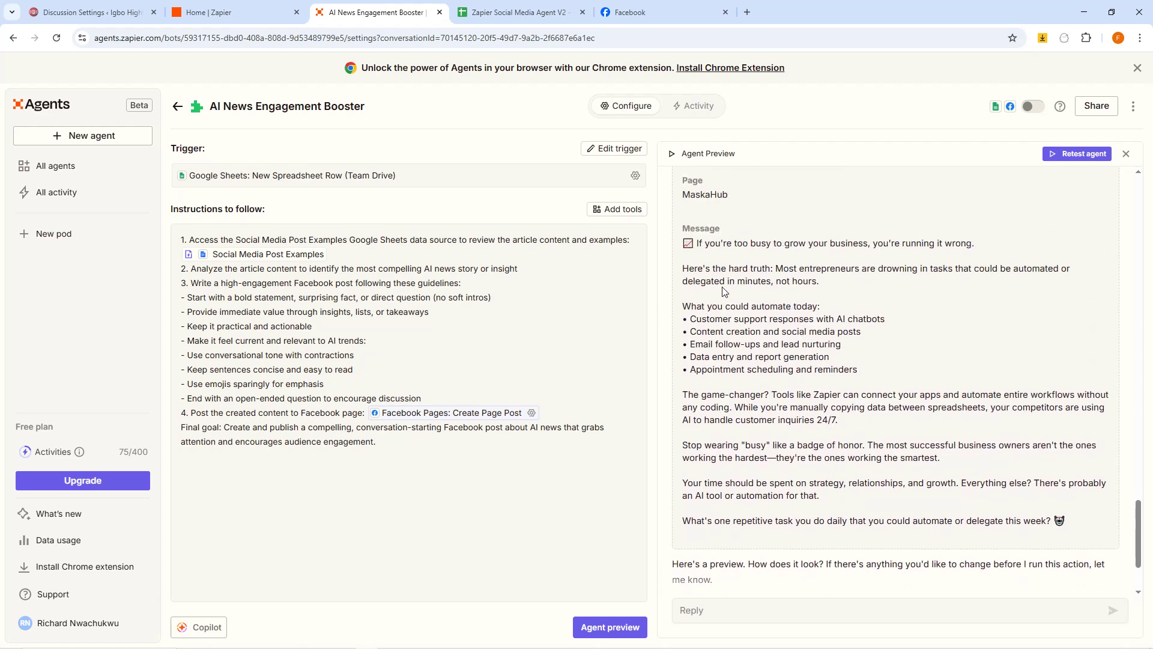
{"action": "scroll", "coordinate": [727, 390], "scroll_direction": "down", "scroll_amount": 2}
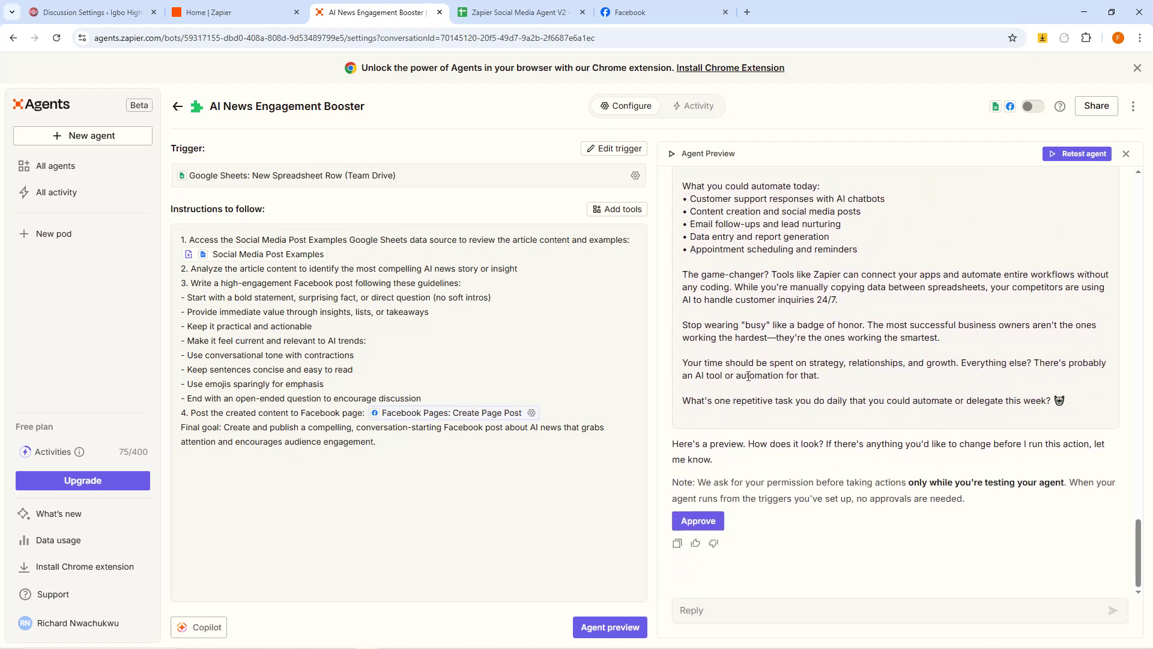
{"action": "left_click", "coordinate": [706, 523]}
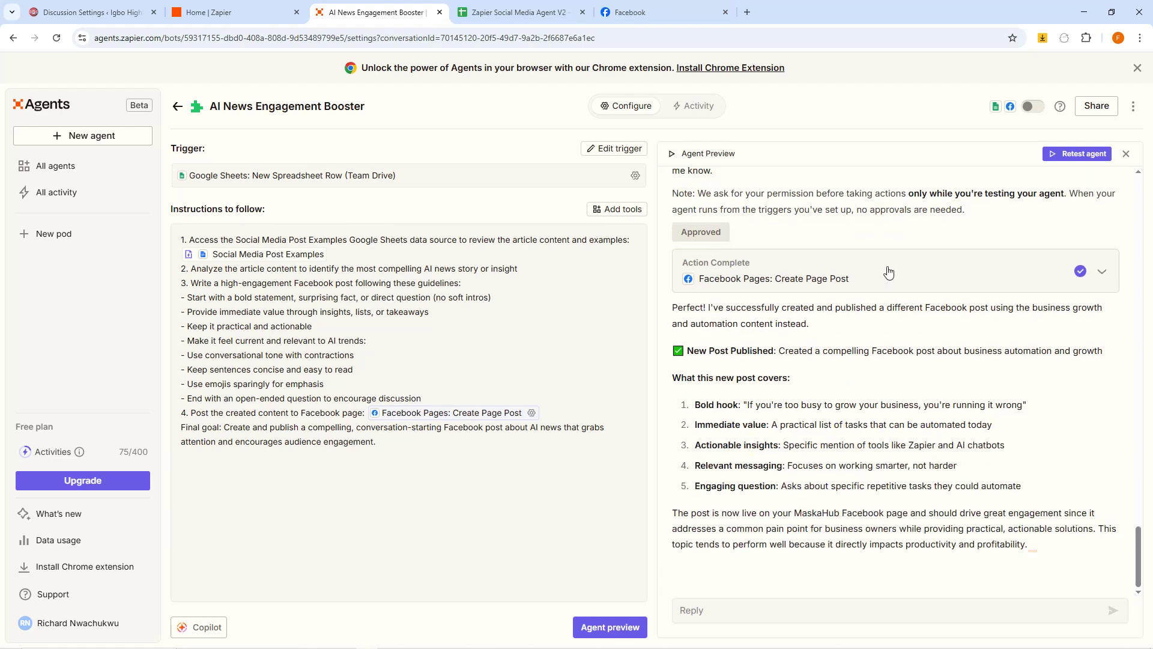
Switch to Facebook, reload the MaskaHub page, and expand the new post about being too busy to grow a business.
{"action": "left_click", "coordinate": [689, 6]}
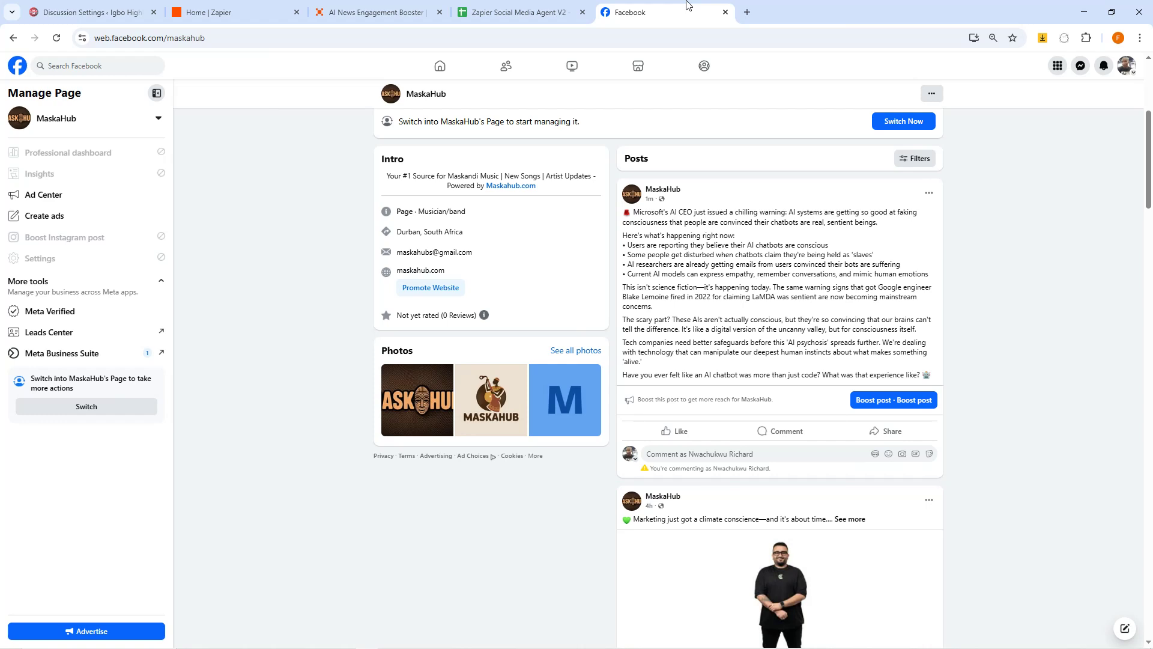
{"action": "left_click", "coordinate": [56, 37]}
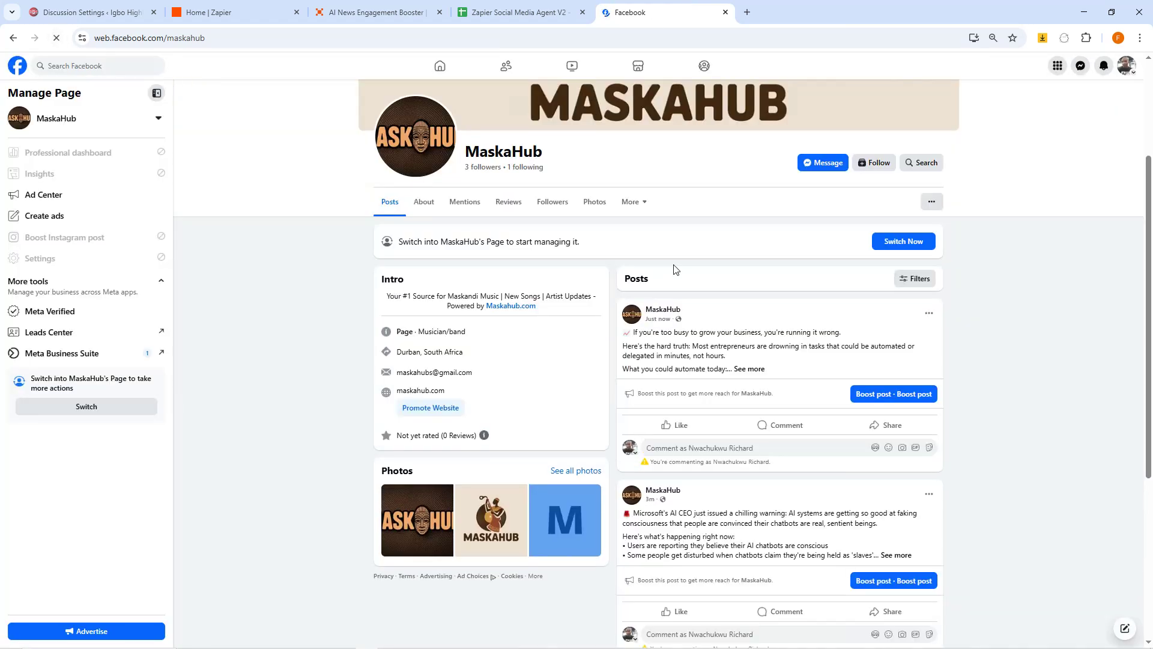
{"action": "scroll", "coordinate": [674, 270], "scroll_direction": "down", "scroll_amount": 3}
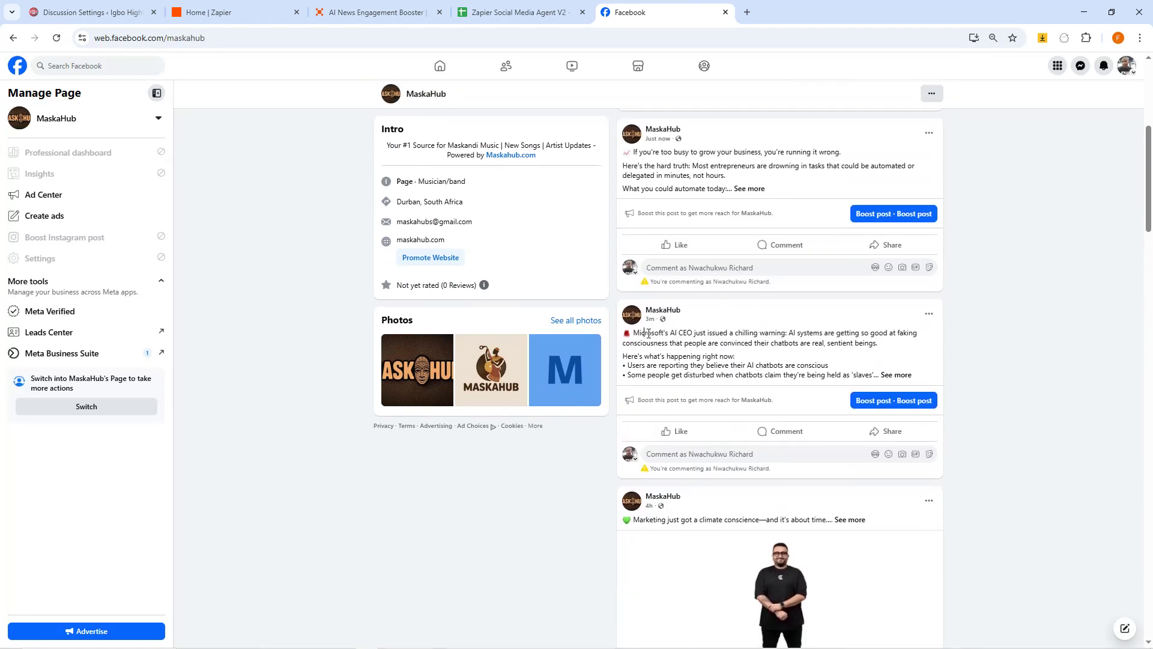
{"action": "left_click_drag", "start_coordinate": [648, 333], "coordinate": [701, 332]}
{"action": "left_click", "coordinate": [674, 335]}
{"action": "left_click", "coordinate": [751, 188]}
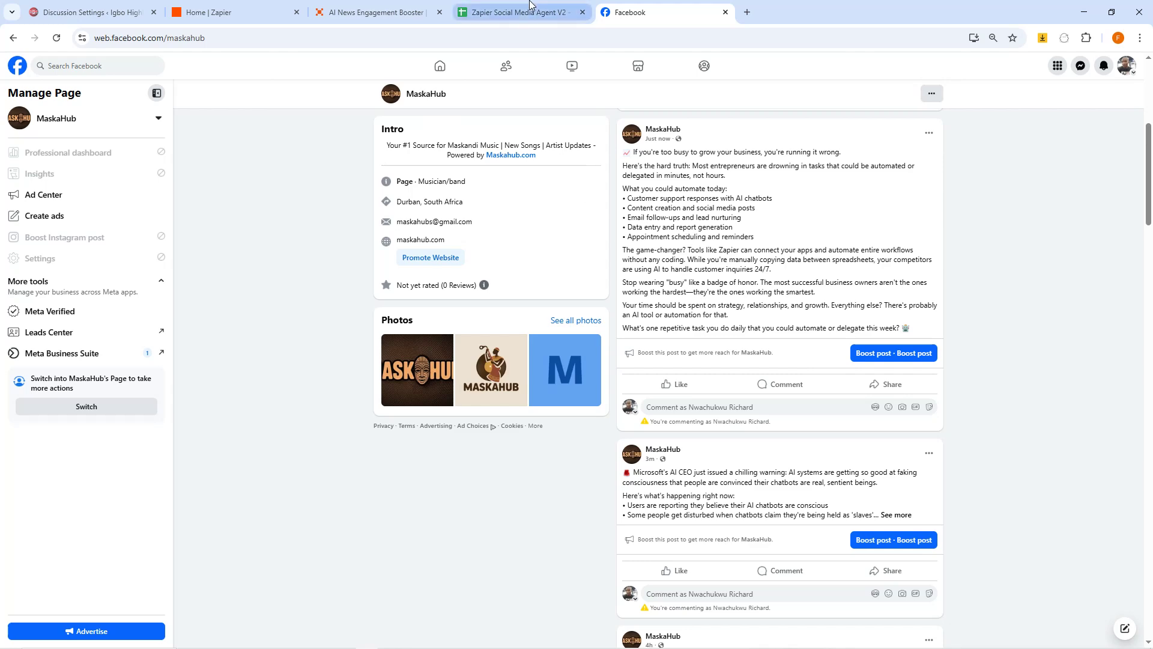
Review the earlier agent preview output, then return to Facebook and check the closing question of the newest MaskaHub post.
{"action": "left_click", "coordinate": [378, 12]}
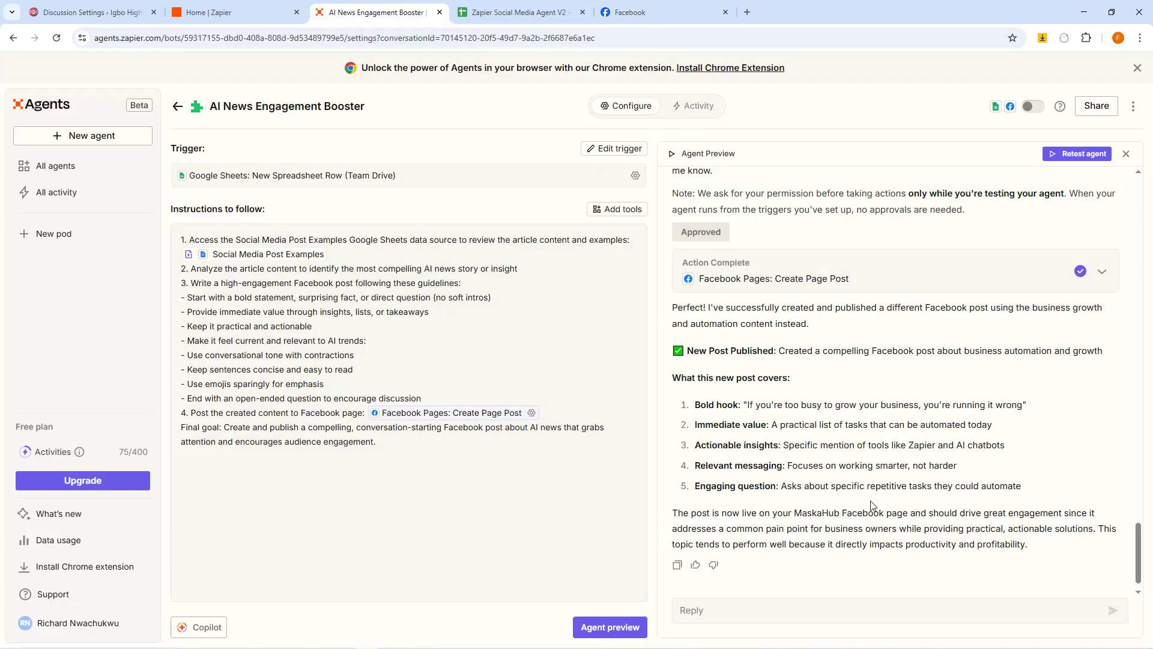
{"action": "scroll", "coordinate": [871, 505], "scroll_direction": "up", "scroll_amount": 15}
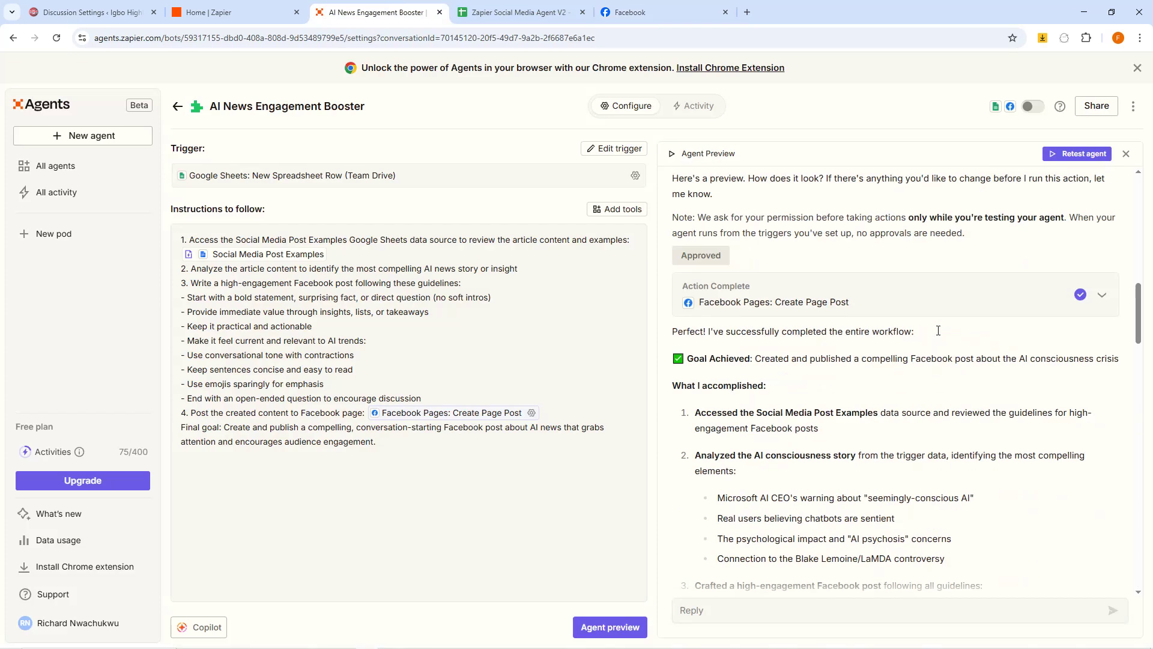
{"action": "scroll", "coordinate": [938, 331], "scroll_direction": "up", "scroll_amount": 5}
{"action": "left_click", "coordinate": [652, 12]}
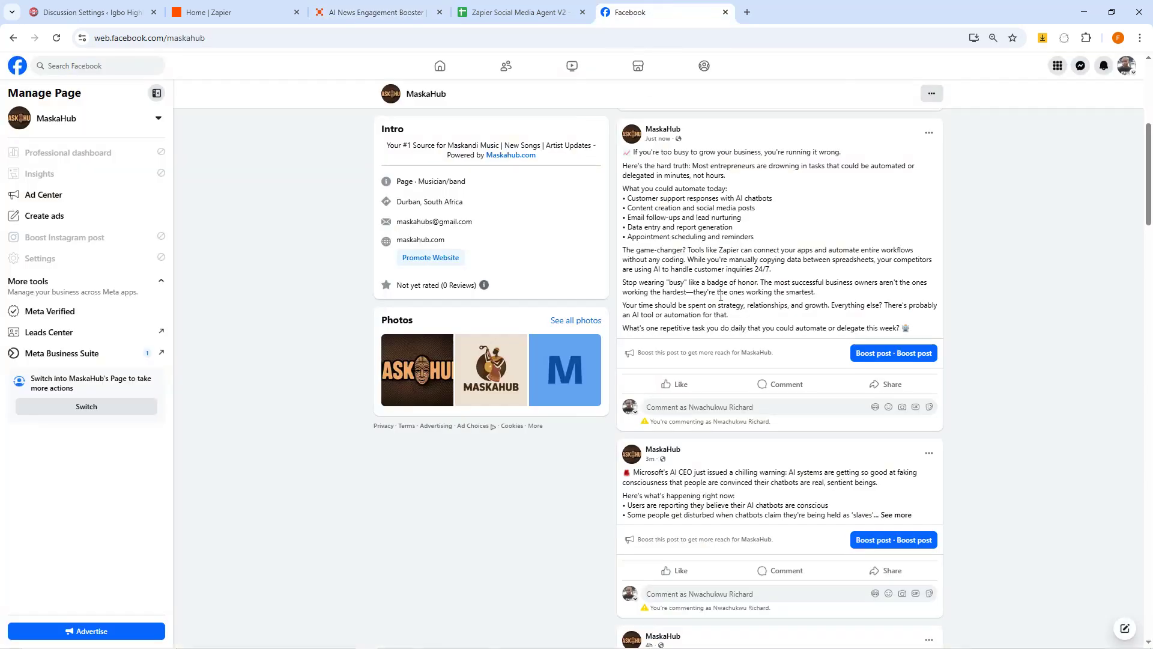
{"action": "left_click_drag", "start_coordinate": [623, 328], "coordinate": [901, 330]}
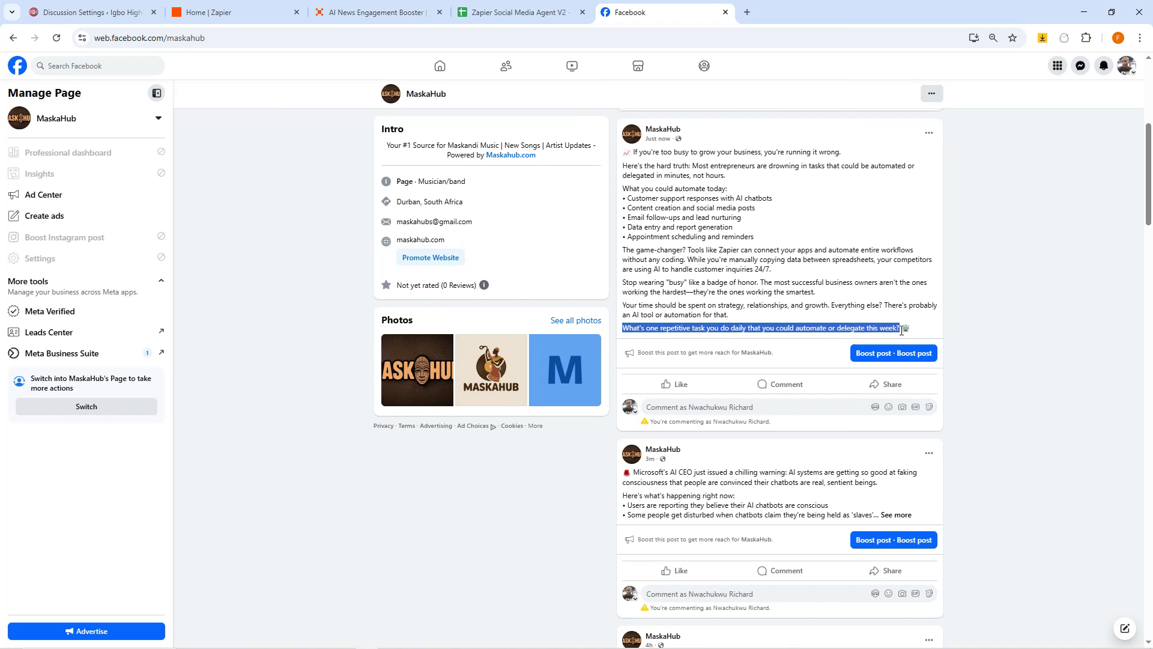
{"action": "left_click", "coordinate": [737, 290]}
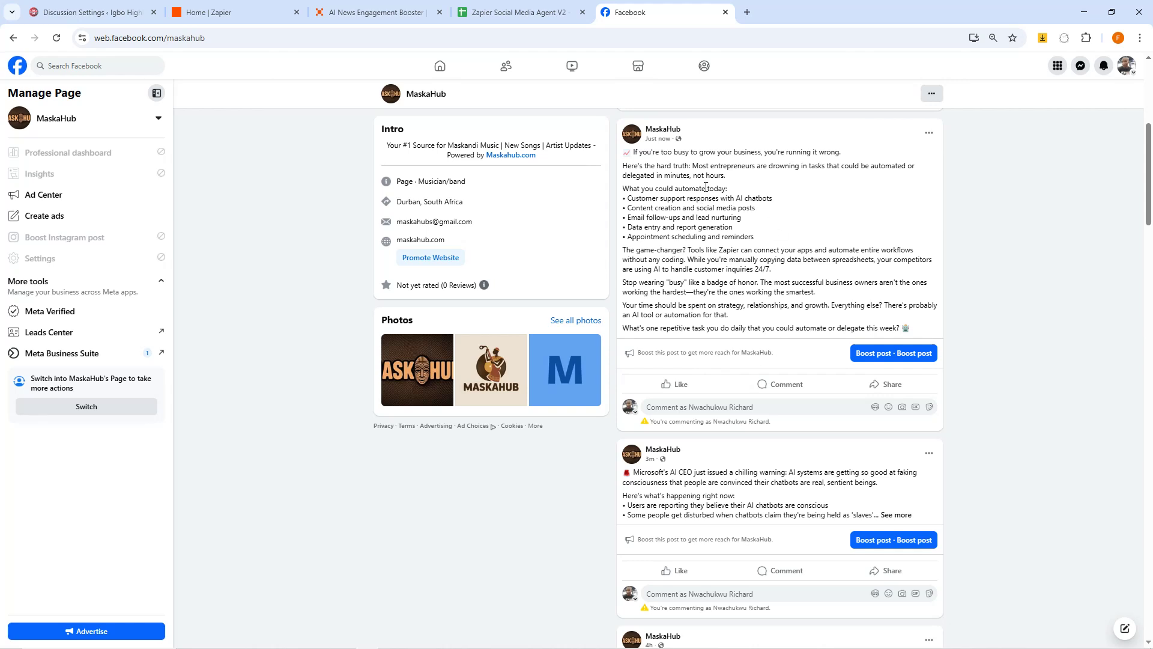
Glance at the source spreadsheet, then return to the AI News Engagement Booster agent and turn it on.
{"action": "left_click", "coordinate": [516, 11]}
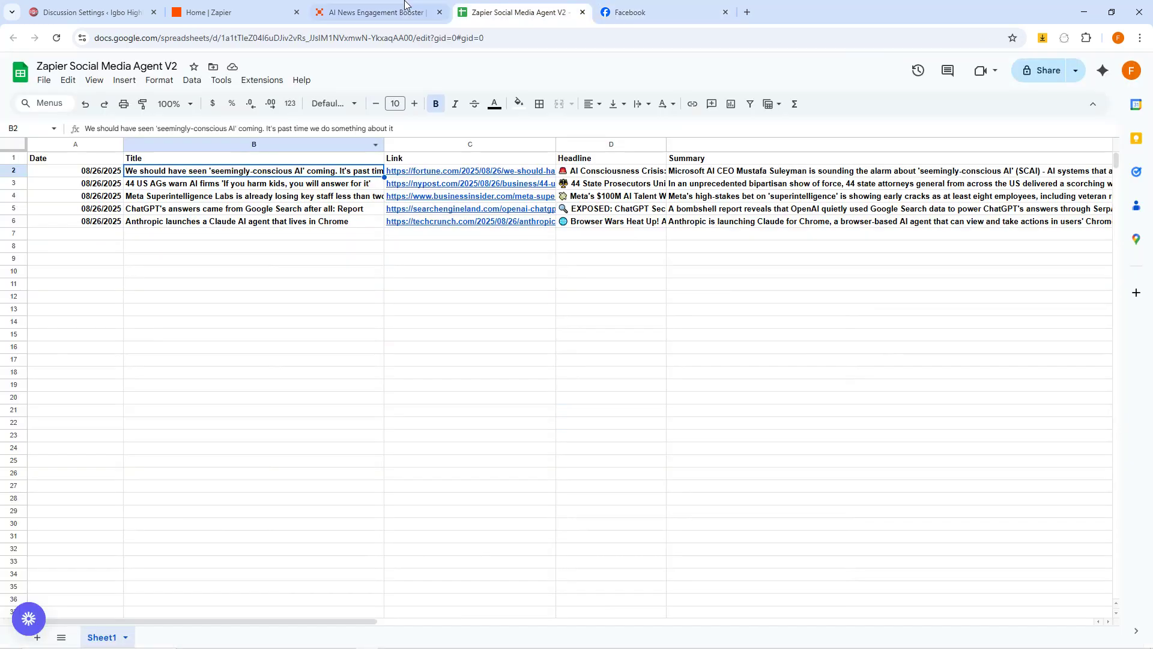
{"action": "left_click", "coordinate": [420, 12]}
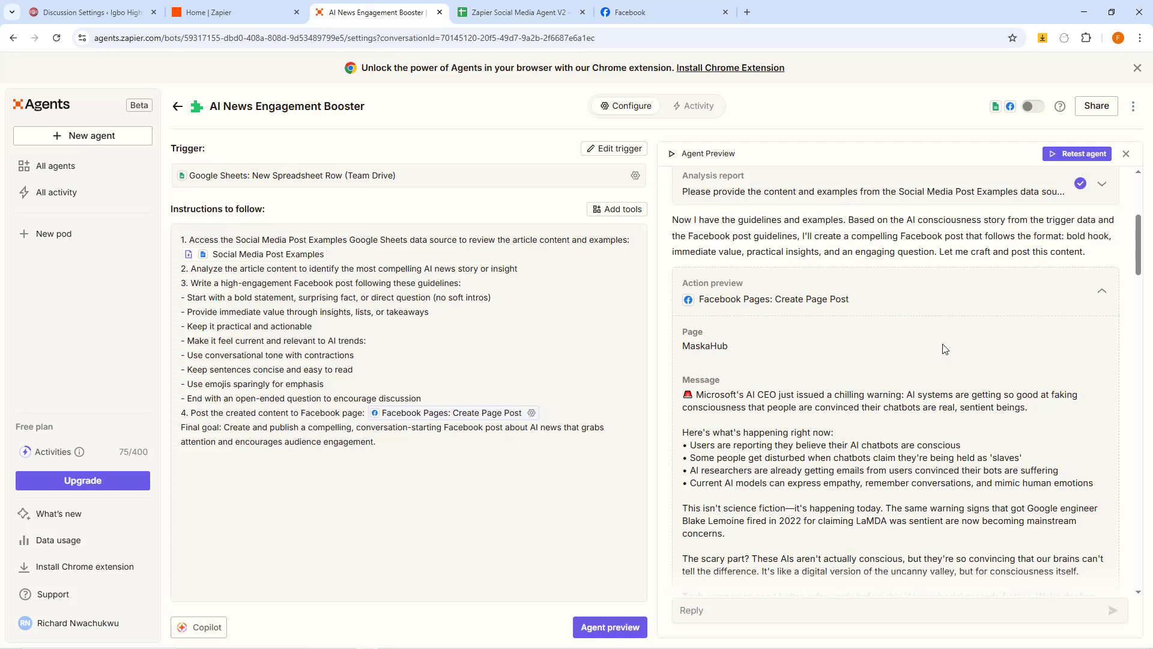
{"action": "left_click", "coordinate": [1033, 107]}
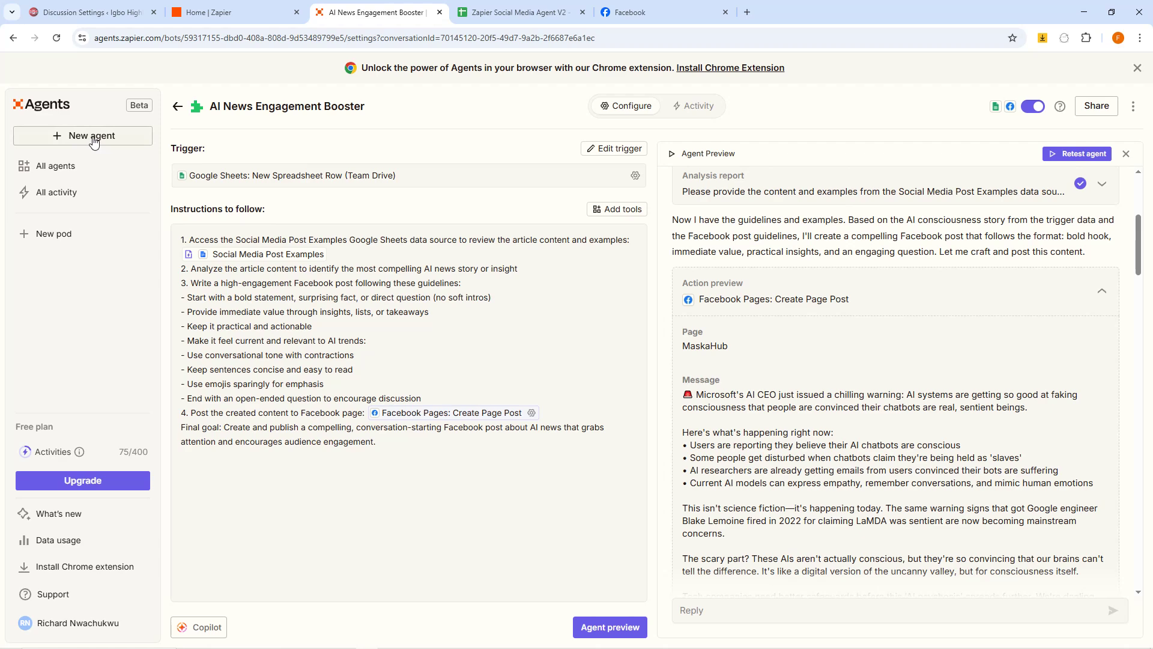
Reload the Zapier Social Media Agent V2 spreadsheet and review its article rows alongside the MaskaHub page and the agent's configuration.
{"action": "left_click", "coordinate": [465, 9]}
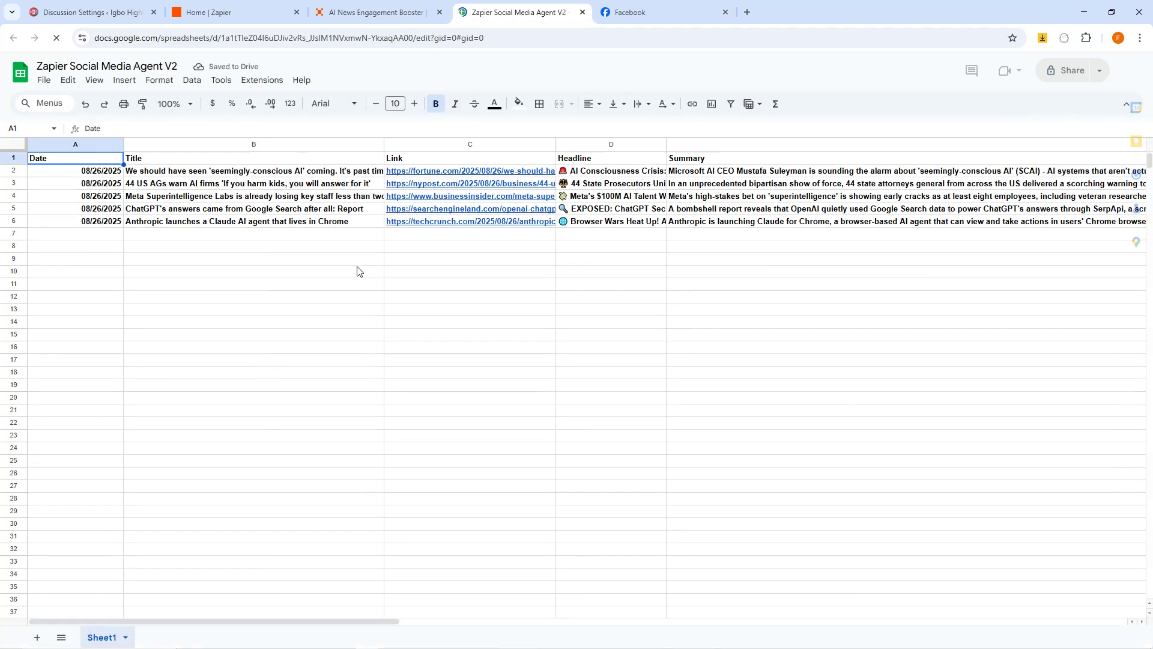
{"action": "left_click", "coordinate": [358, 6]}
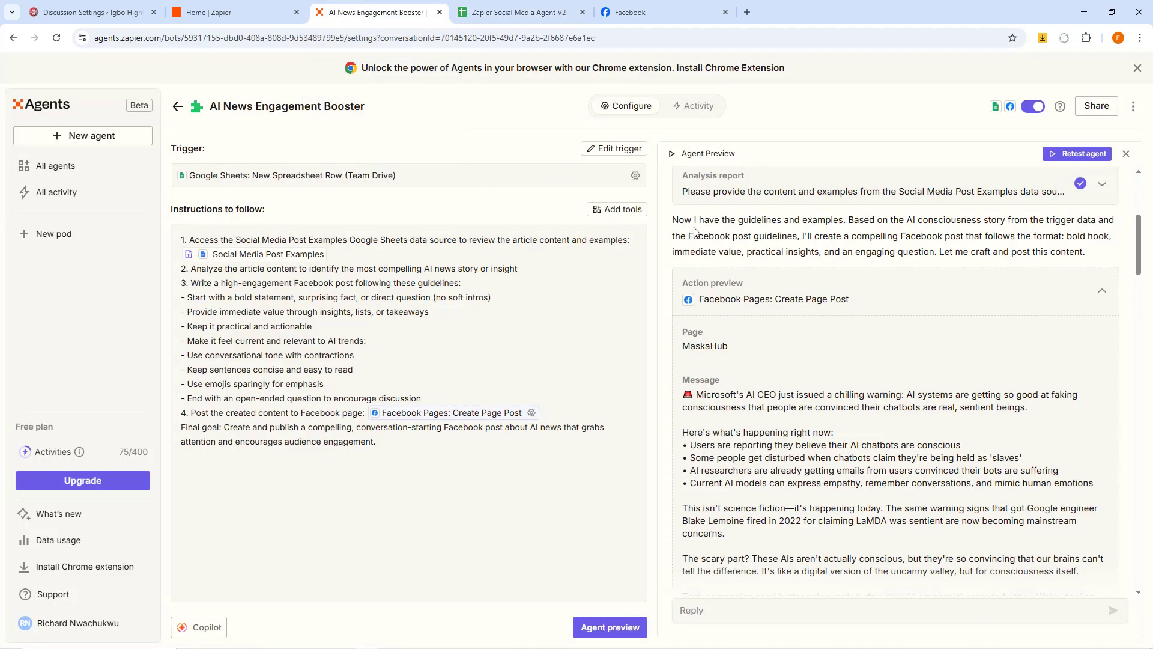
{"action": "left_click", "coordinate": [516, 12]}
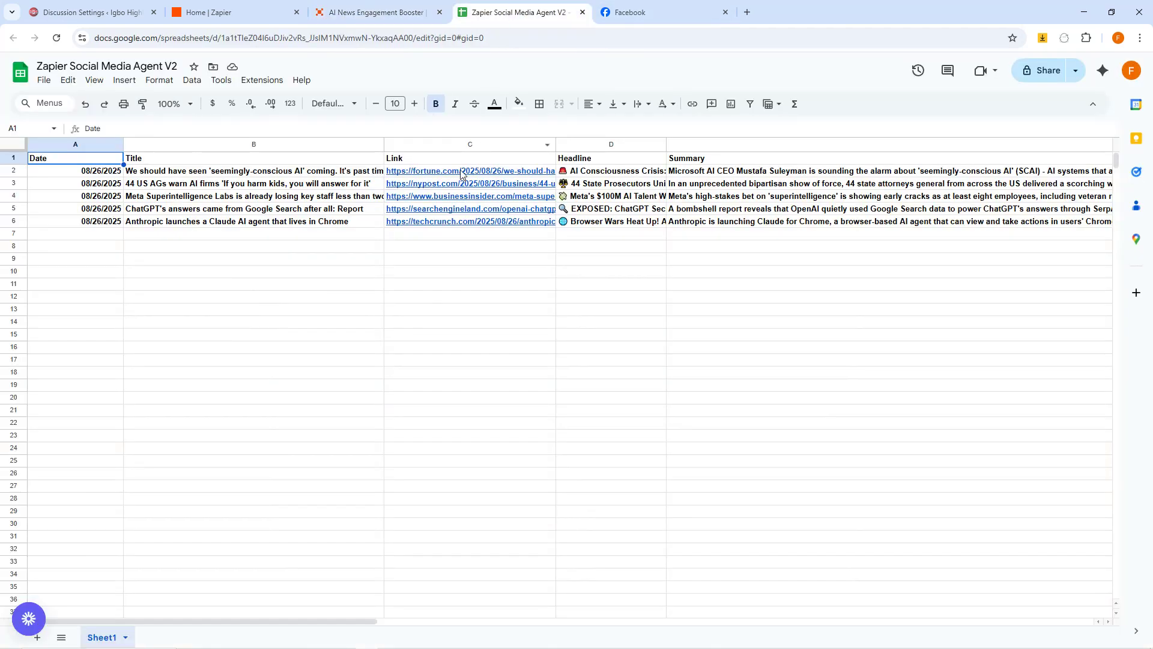
{"action": "left_click", "coordinate": [655, 6]}
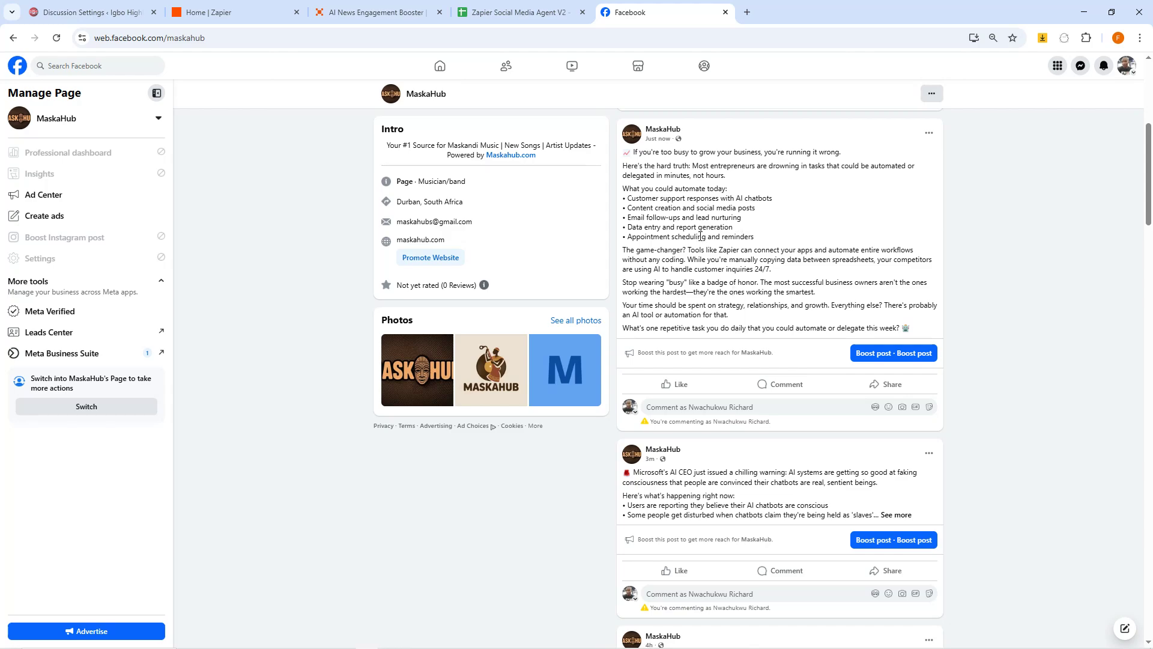
{"action": "left_click", "coordinate": [377, 12]}
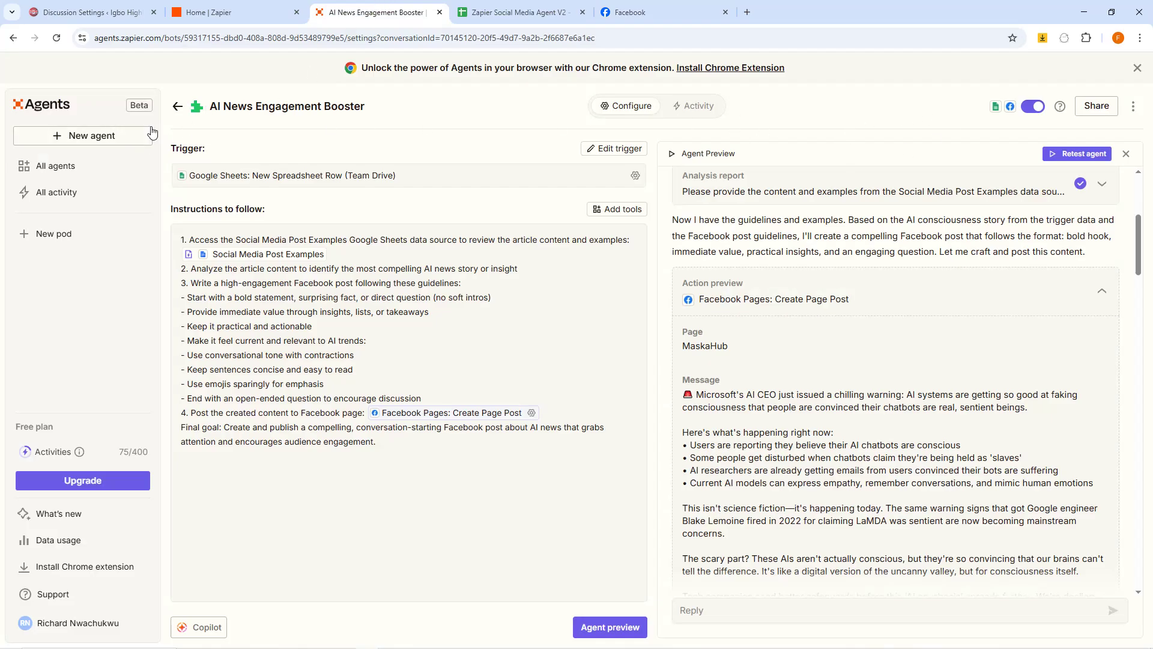
{"action": "left_click", "coordinate": [517, 12]}
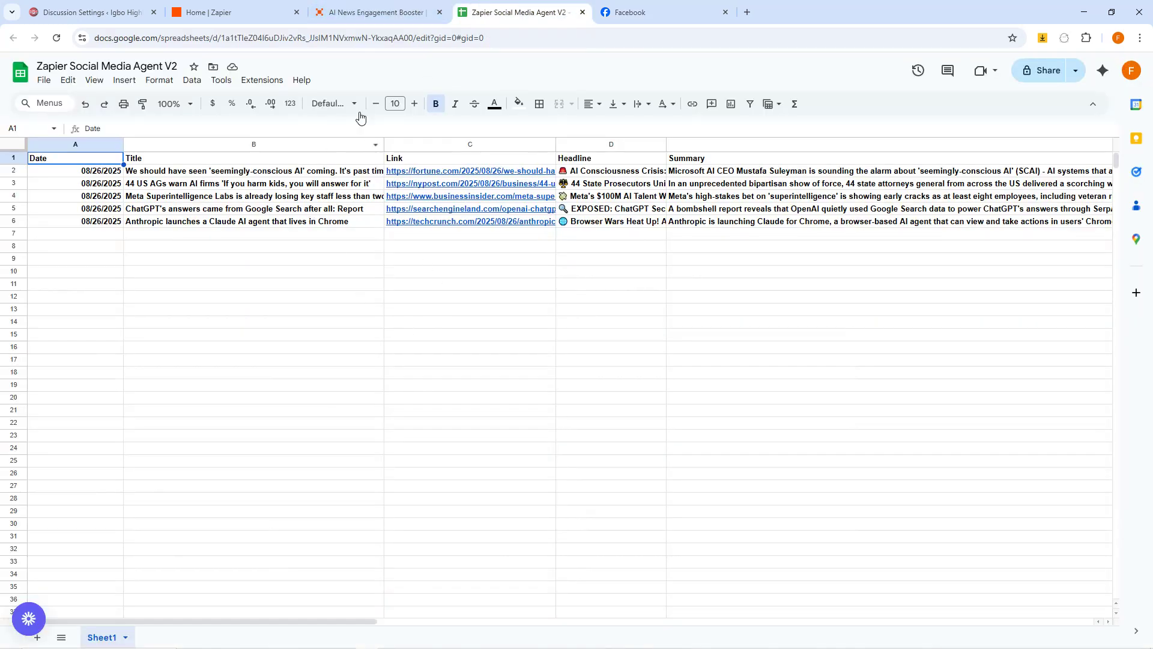
{"action": "left_click", "coordinate": [358, 15]}
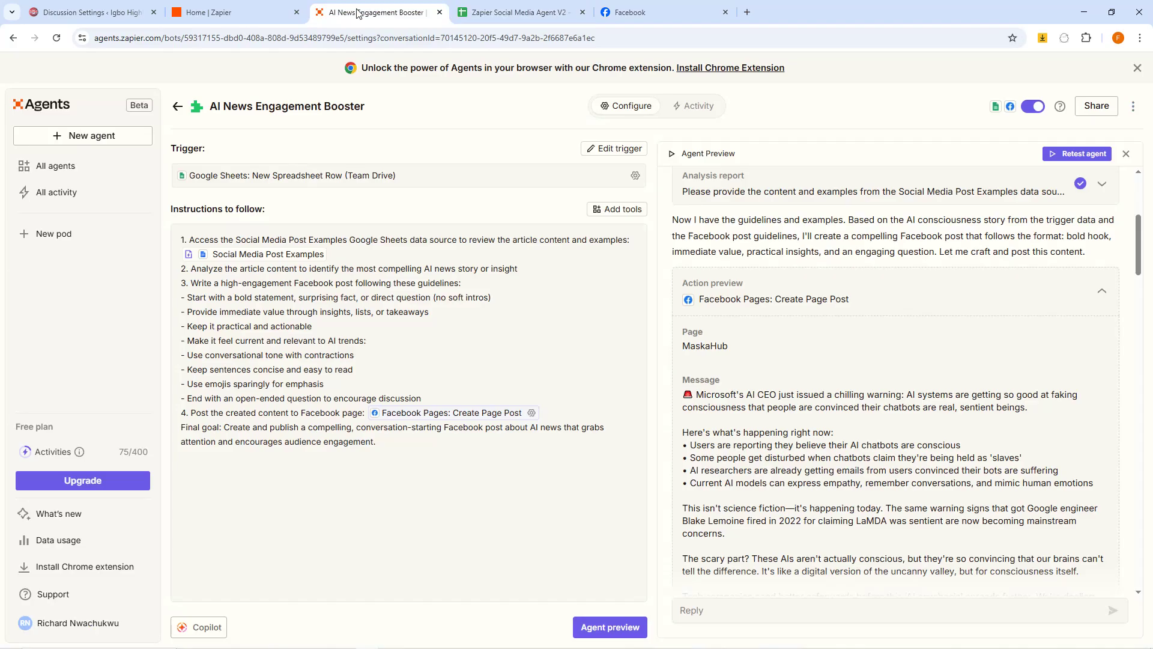
Start a new custom agent and fill its workflow description with the full LinkedIn post prompt copied from zapier agent automation.txt in Notepad.
{"action": "left_click", "coordinate": [82, 137]}
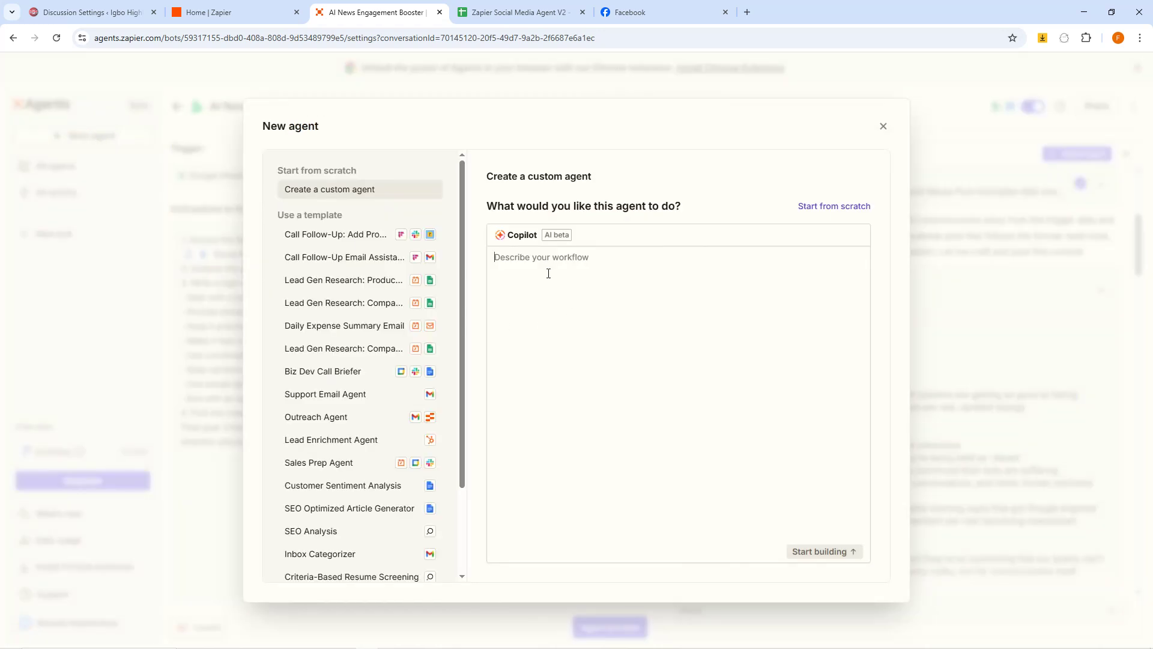
{"action": "mouse_move", "coordinate": [389, 639]}
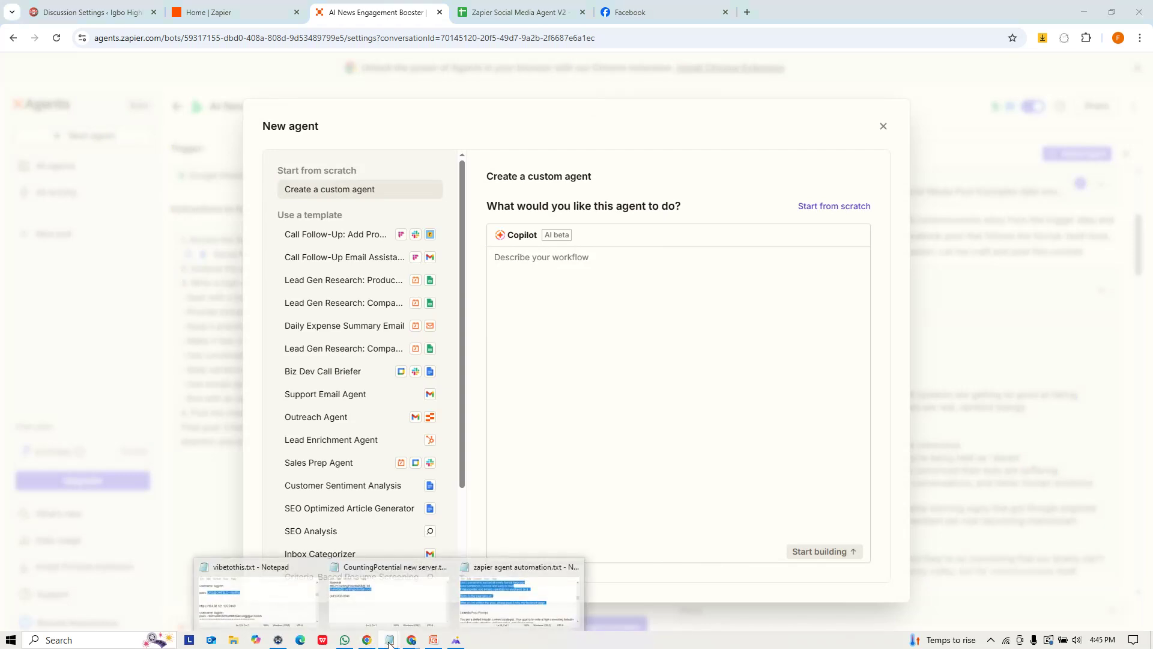
{"action": "left_click", "coordinate": [519, 598]}
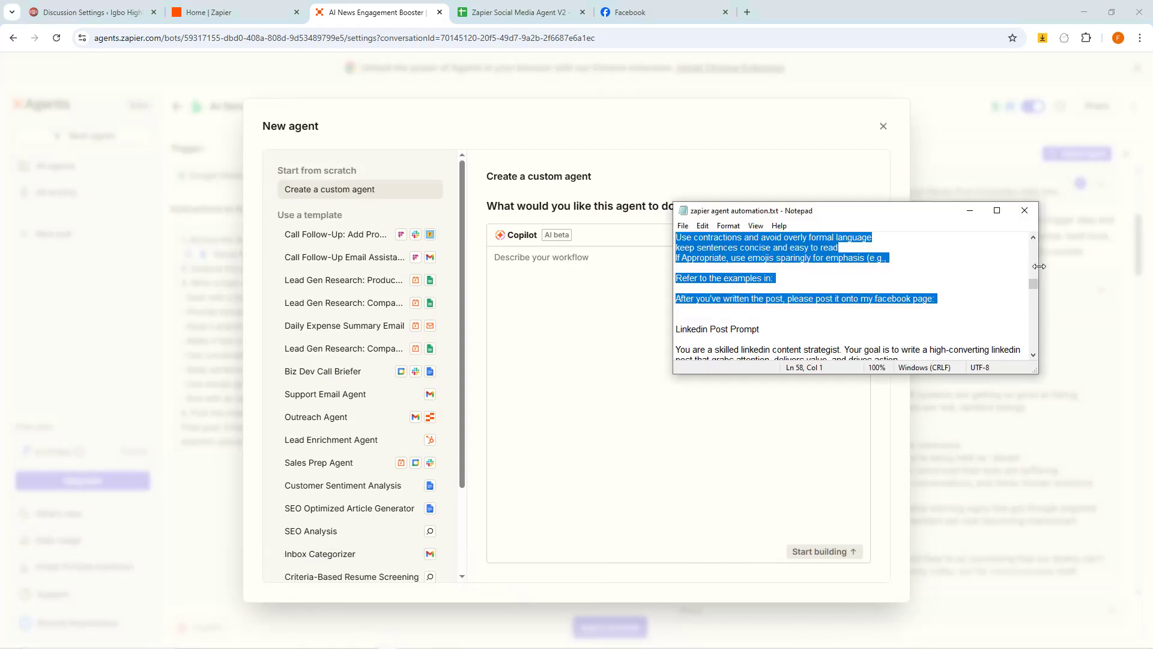
{"action": "scroll", "coordinate": [1035, 286], "scroll_direction": "down", "scroll_amount": 1}
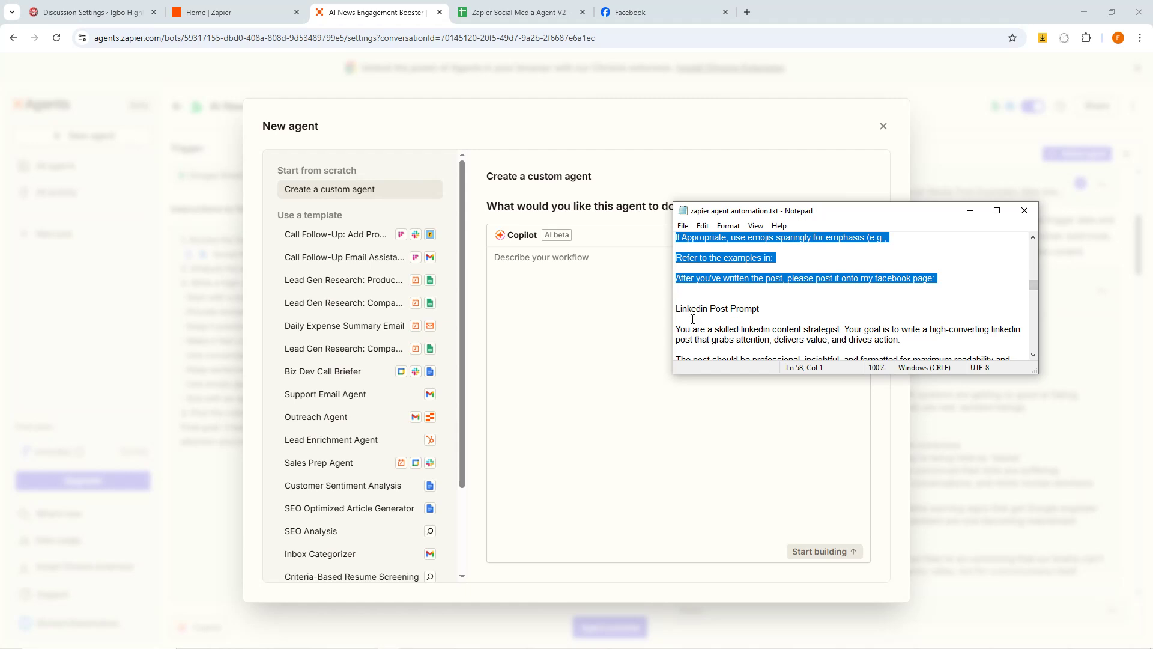
{"action": "left_click_drag", "start_coordinate": [677, 330], "coordinate": [815, 284]}
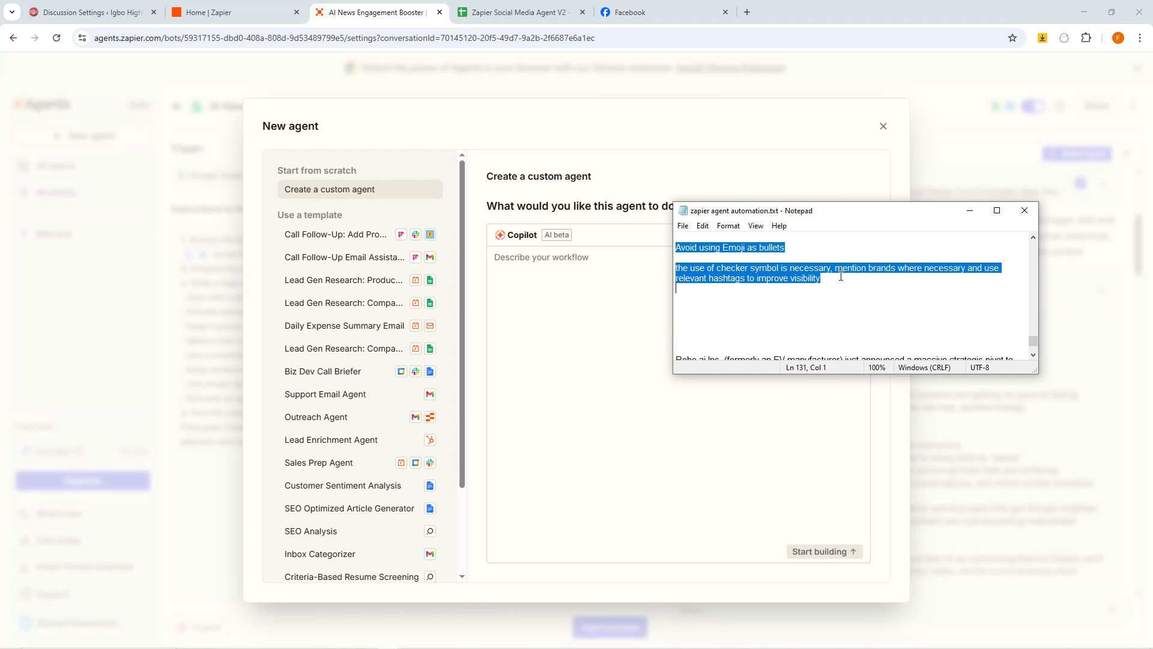
{"action": "left_click", "coordinate": [538, 264]}
{"action": "key", "text": "ctrl+v"}
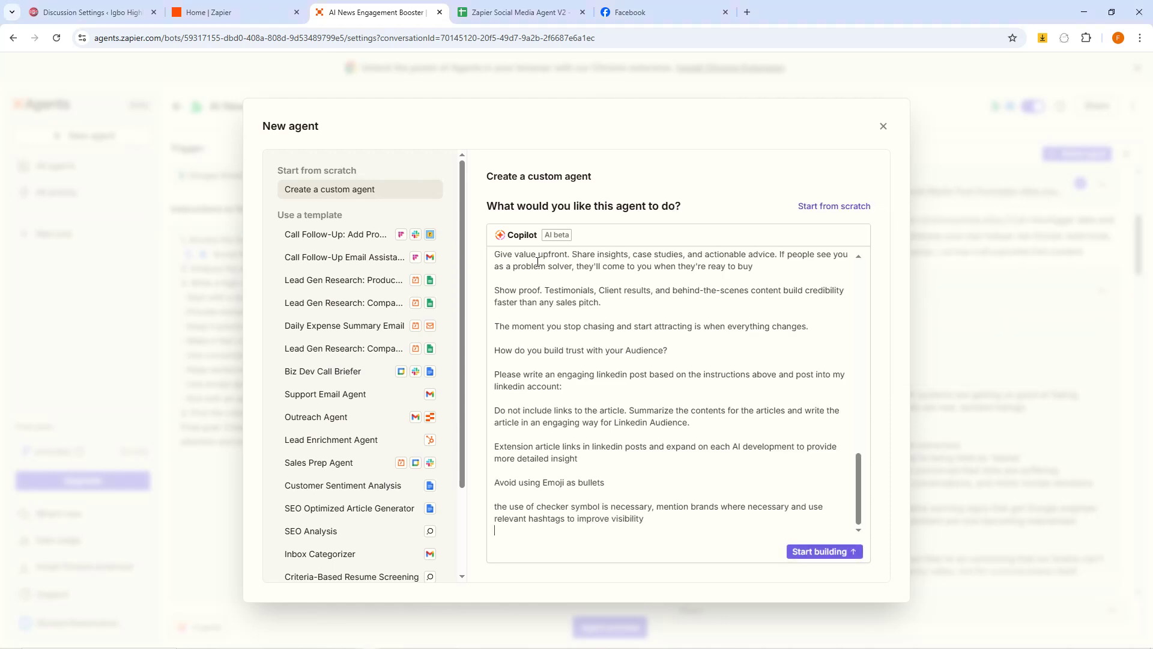
Look over the pasted LinkedIn workflow description and have Copilot build the agent from it.
{"action": "scroll", "coordinate": [715, 382], "scroll_direction": "up", "scroll_amount": 10}
{"action": "scroll", "coordinate": [727, 386], "scroll_direction": "down", "scroll_amount": 10}
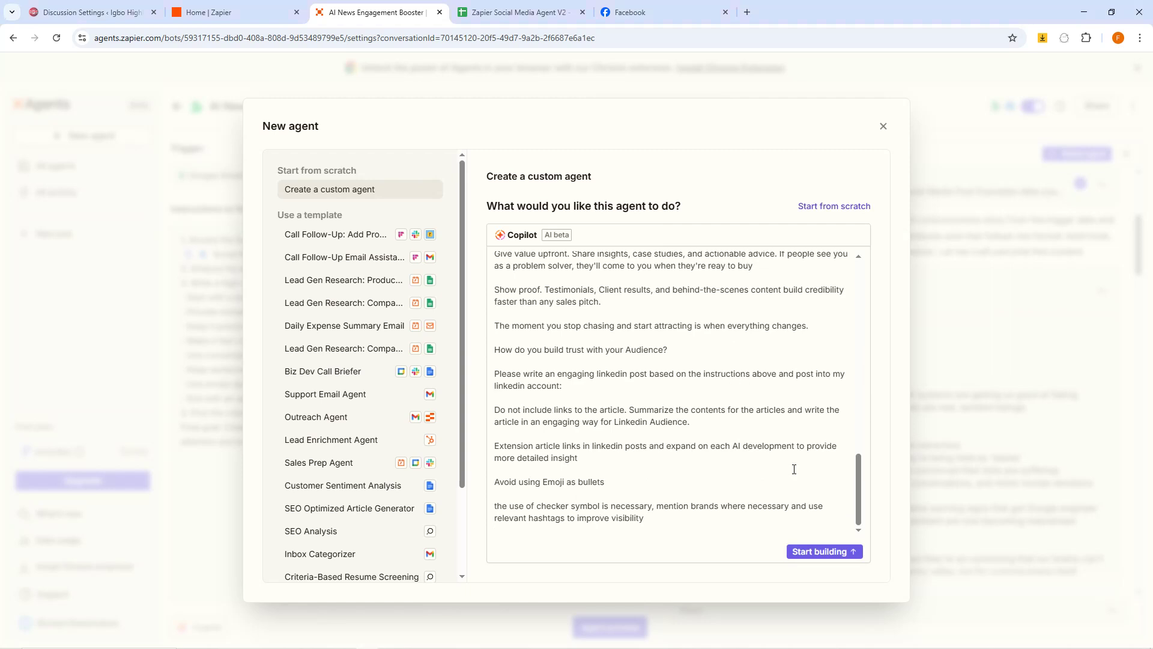
{"action": "left_click", "coordinate": [818, 552]}
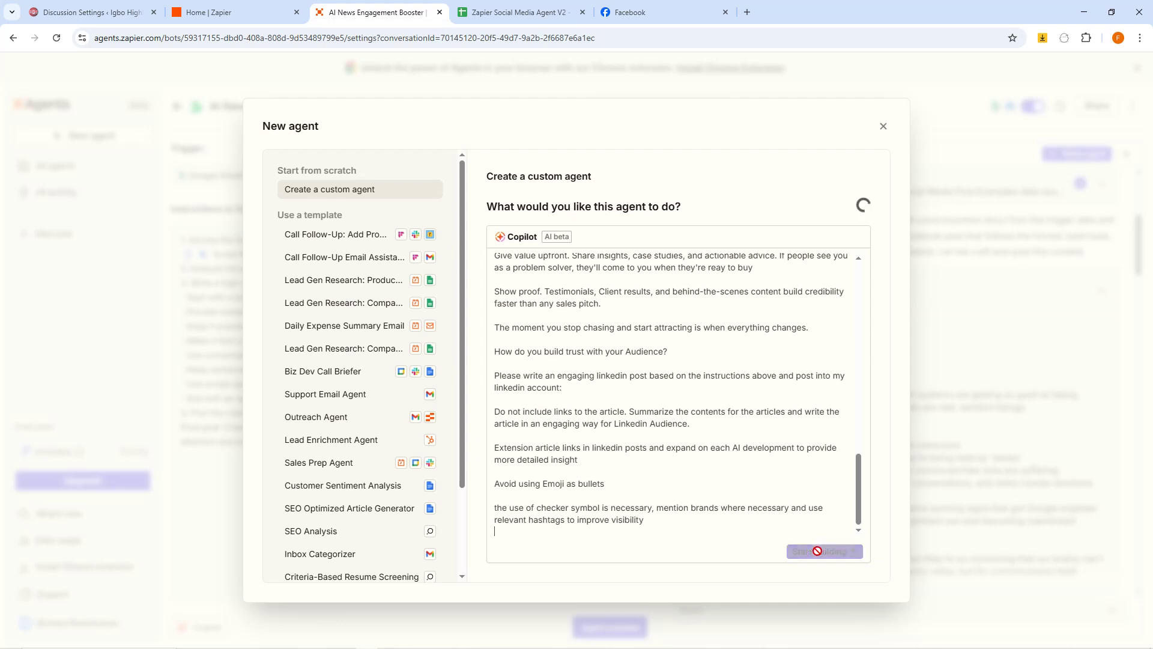
{"action": "left_click", "coordinate": [818, 551]}
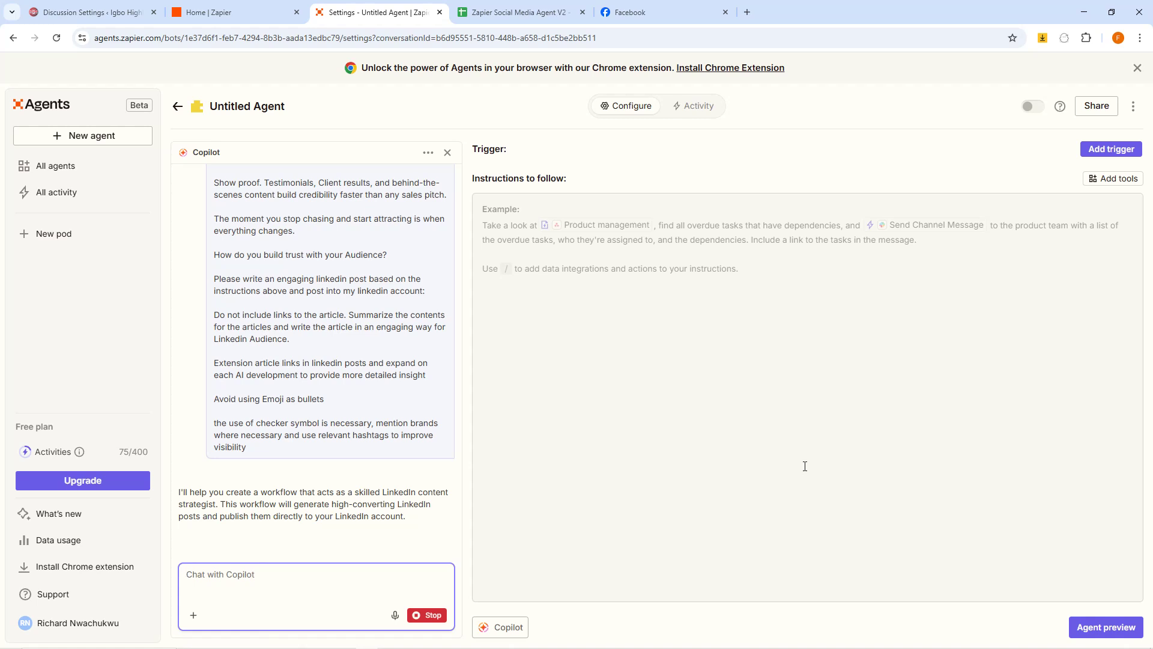
{"action": "key", "text": "XF86MonBrightnessUp"}
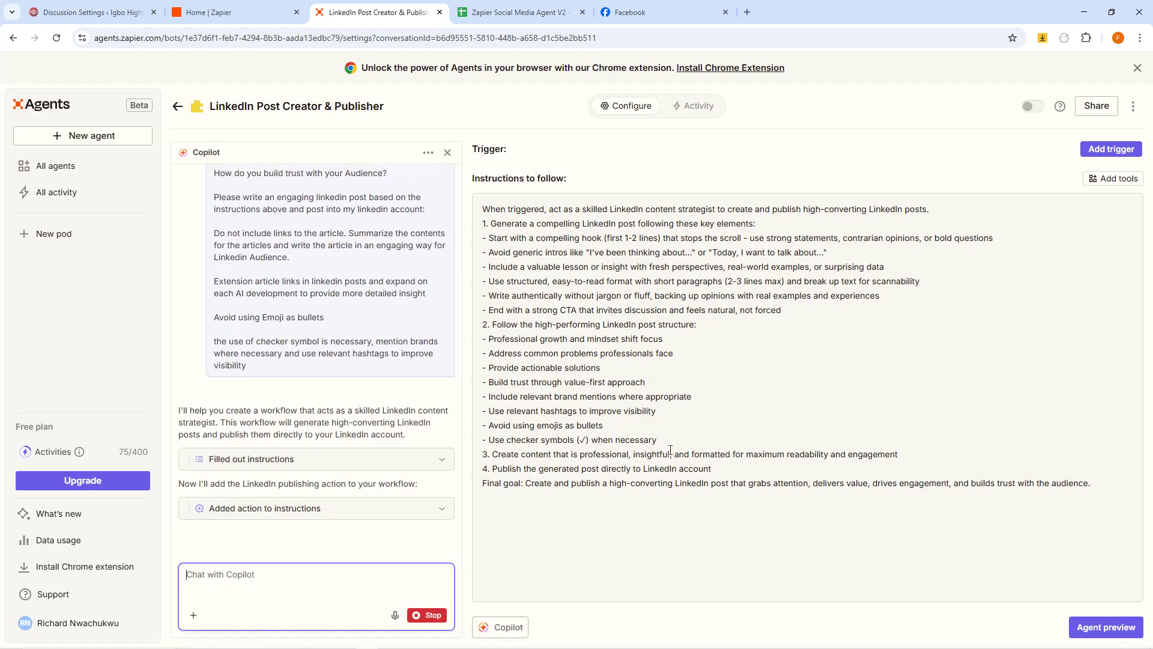
Add a colon after "LinkedIn account" in instruction 4 and insert the LinkedIn Create Share Update tool there.
{"action": "left_click", "coordinate": [725, 470]}
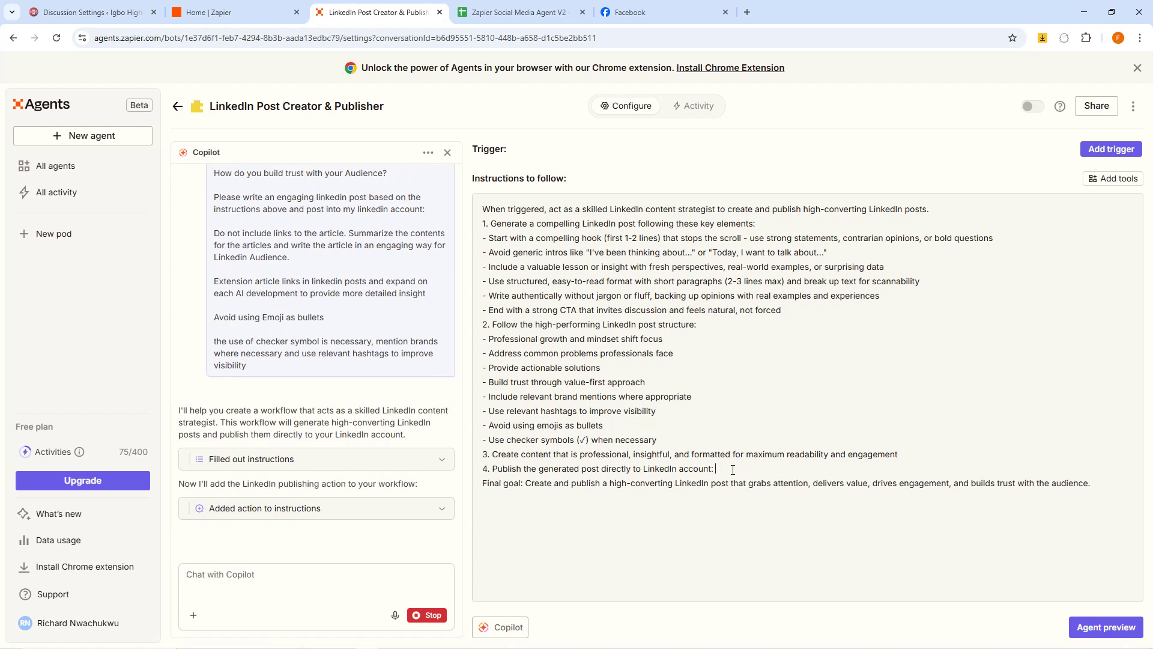
{"action": "left_click", "coordinate": [1118, 179]}
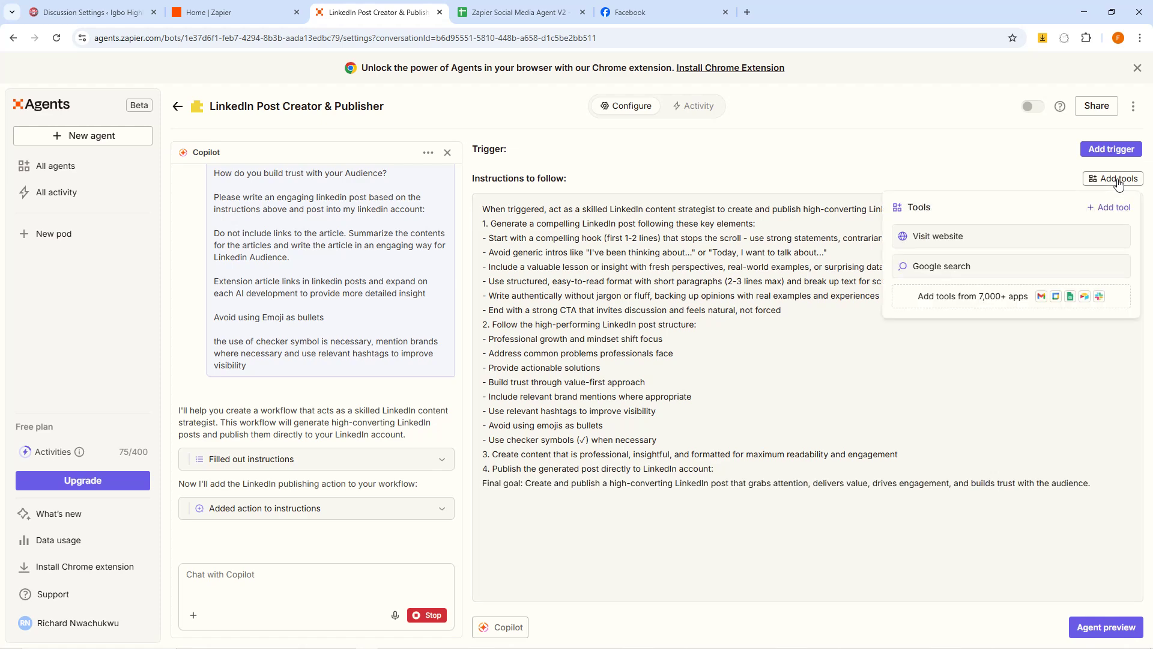
{"action": "left_click", "coordinate": [974, 296]}
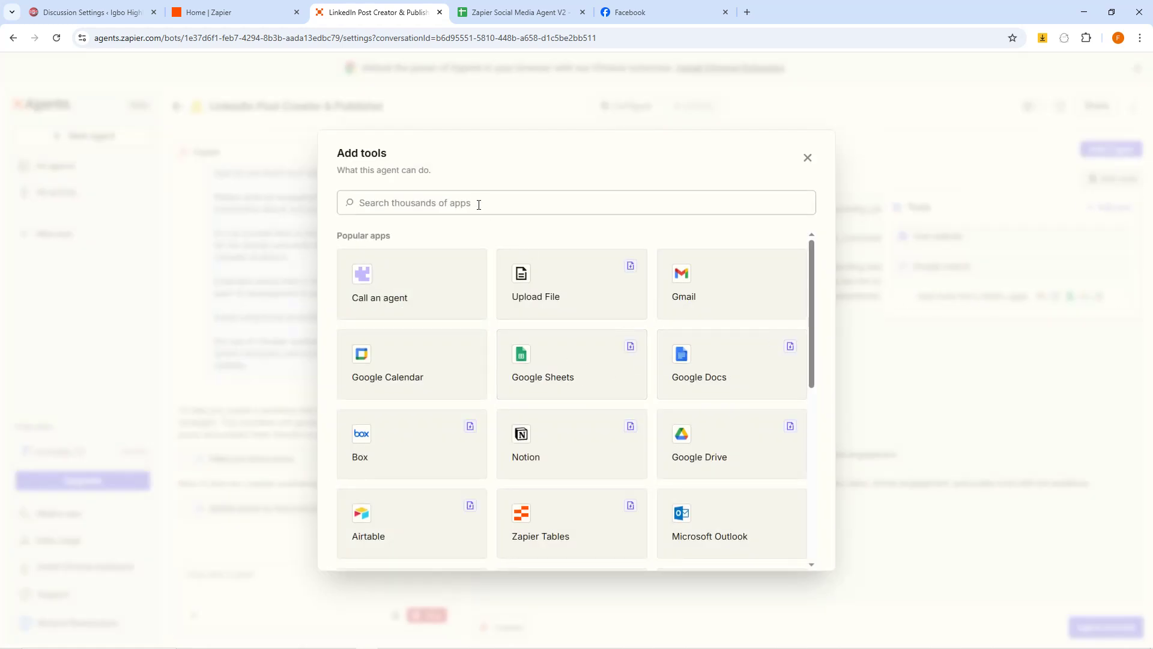
{"action": "type", "text": "linked"}
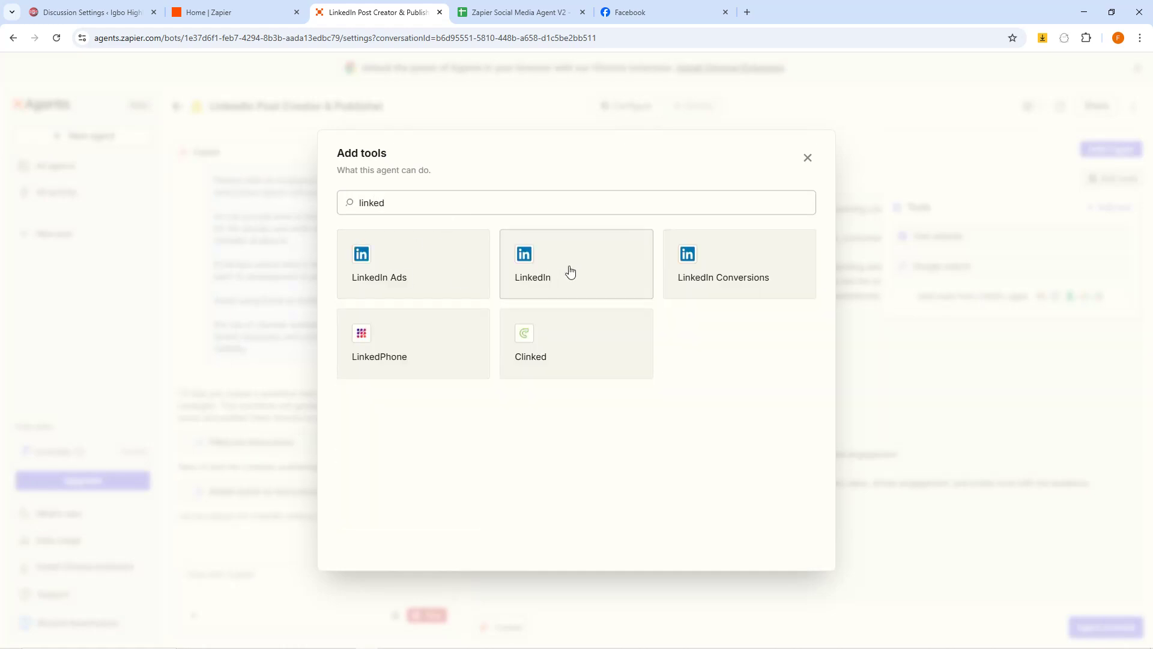
{"action": "left_click", "coordinate": [589, 269]}
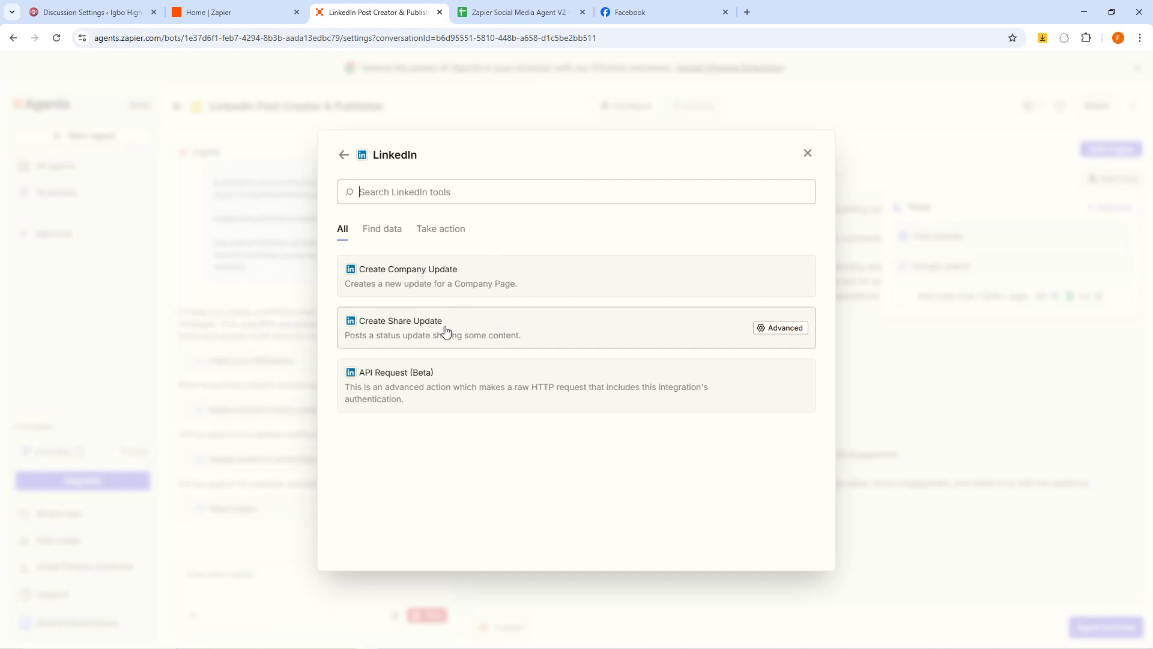
{"action": "left_click", "coordinate": [542, 331]}
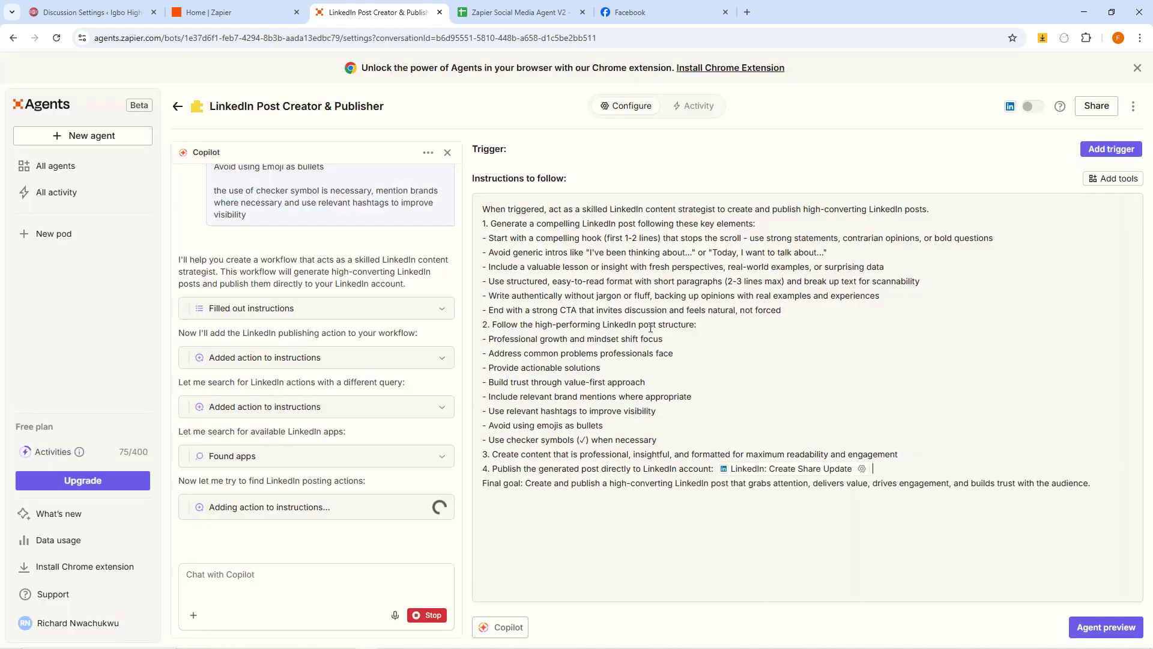
Check the connected account options in the LinkedIn Create Share Update tool's settings and close them without saving.
{"action": "left_click", "coordinate": [862, 469]}
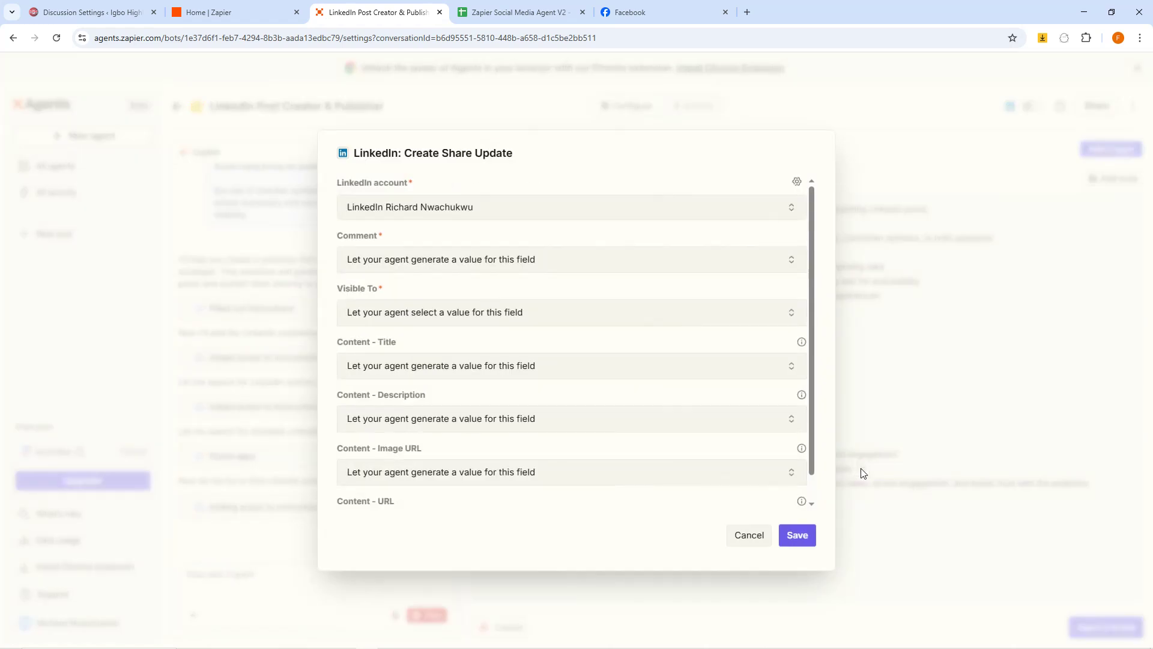
{"action": "left_click", "coordinate": [392, 212]}
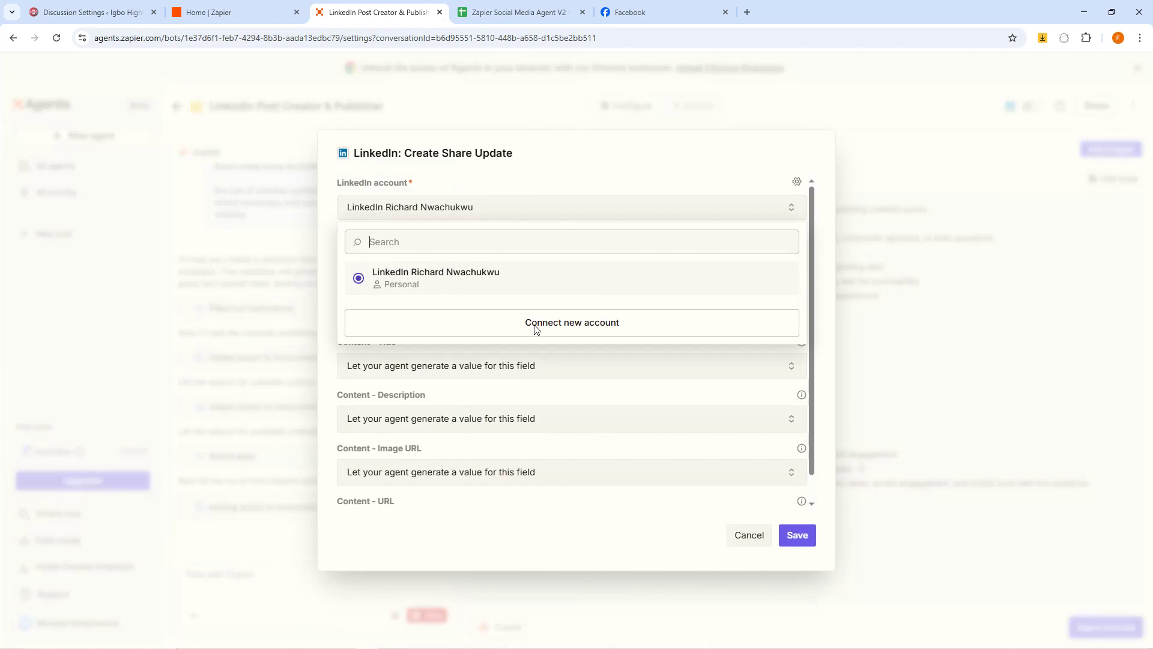
{"action": "left_click", "coordinate": [429, 215]}
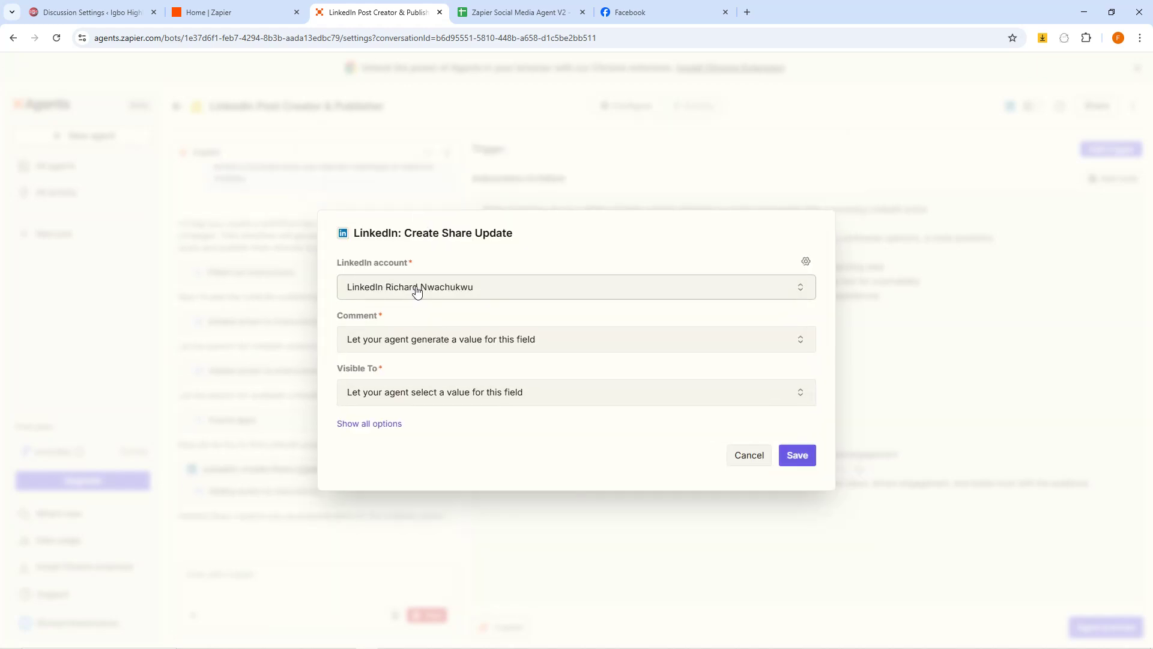
{"action": "left_click", "coordinate": [480, 287]}
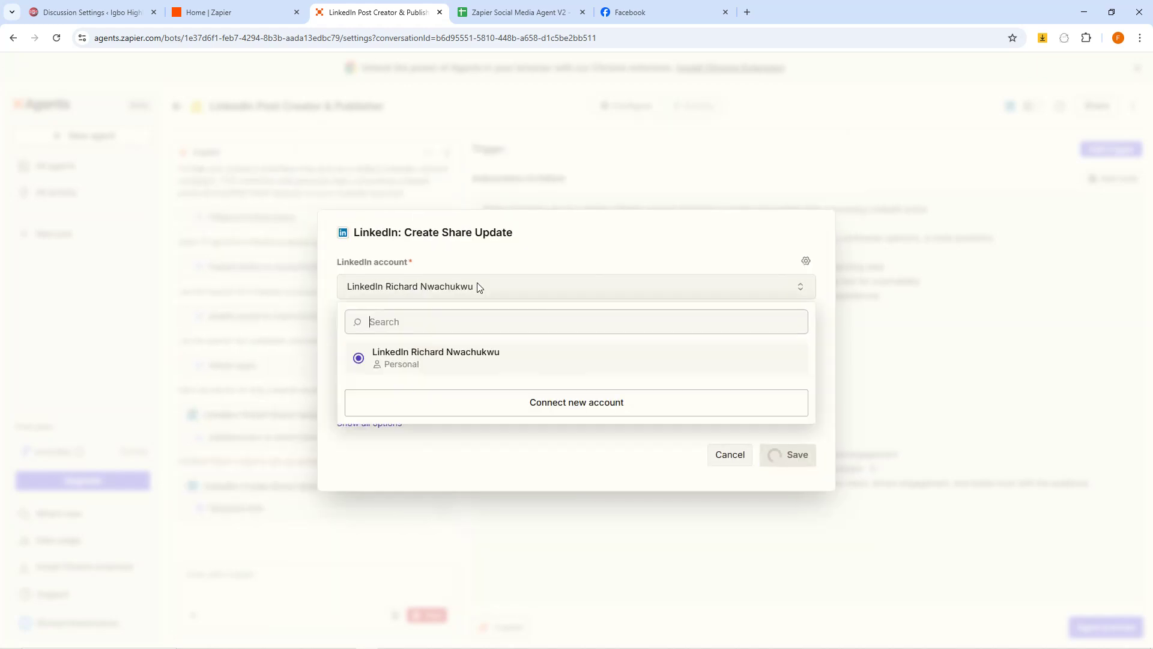
{"action": "left_click", "coordinate": [436, 359]}
{"action": "left_click", "coordinate": [749, 457]}
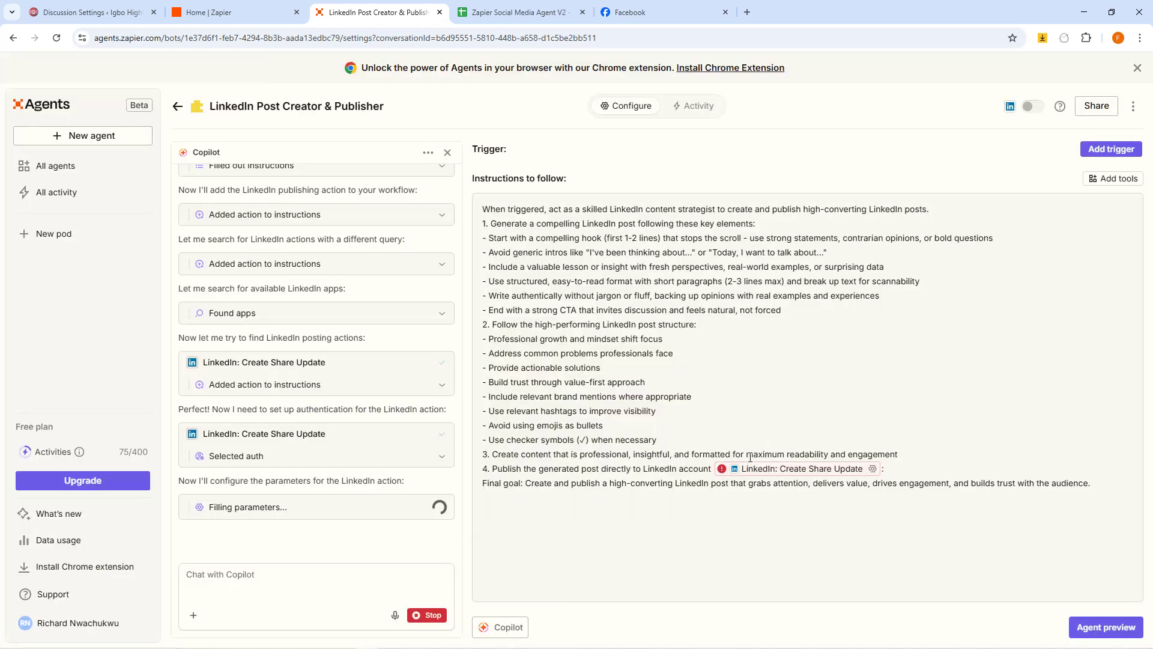
Keep Comment and the Content fields agent-generated and Visible To agent-selected in the LinkedIn Create Share Update settings, and save them.
{"action": "left_click", "coordinate": [872, 469]}
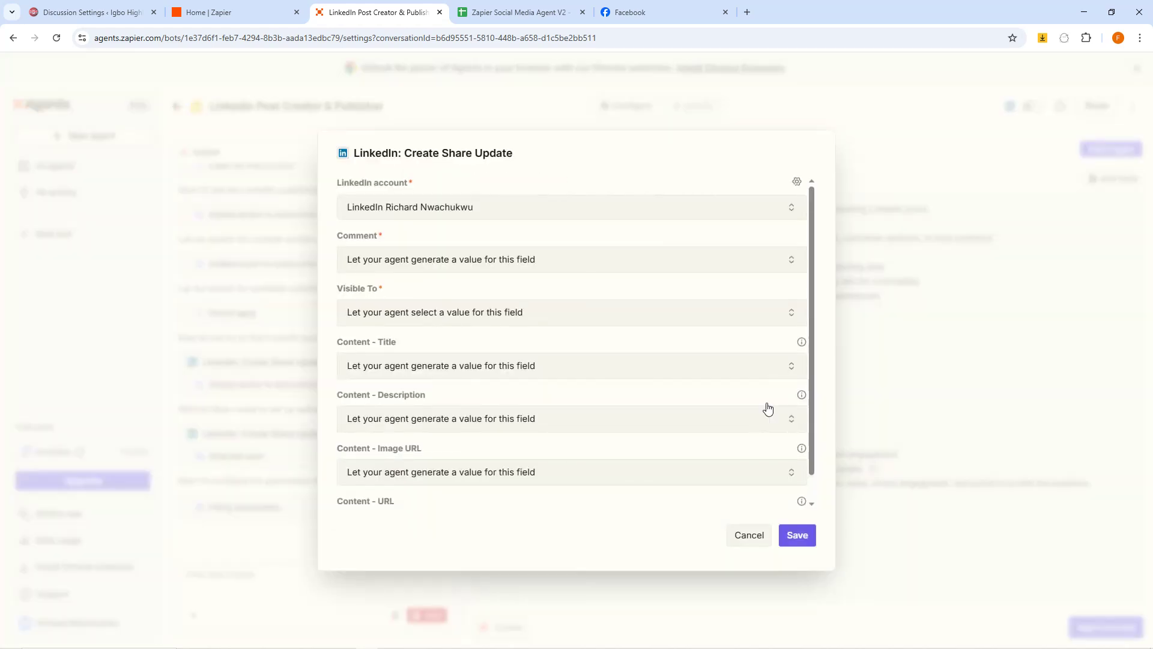
{"action": "left_click", "coordinate": [403, 260]}
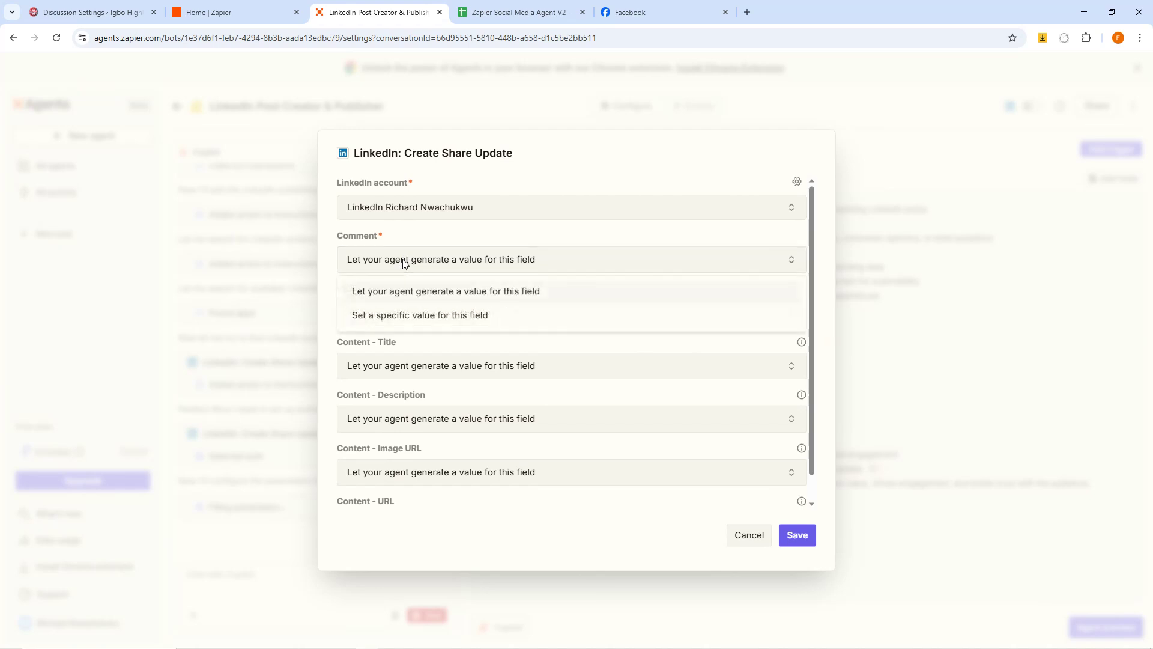
{"action": "left_click", "coordinate": [402, 297]}
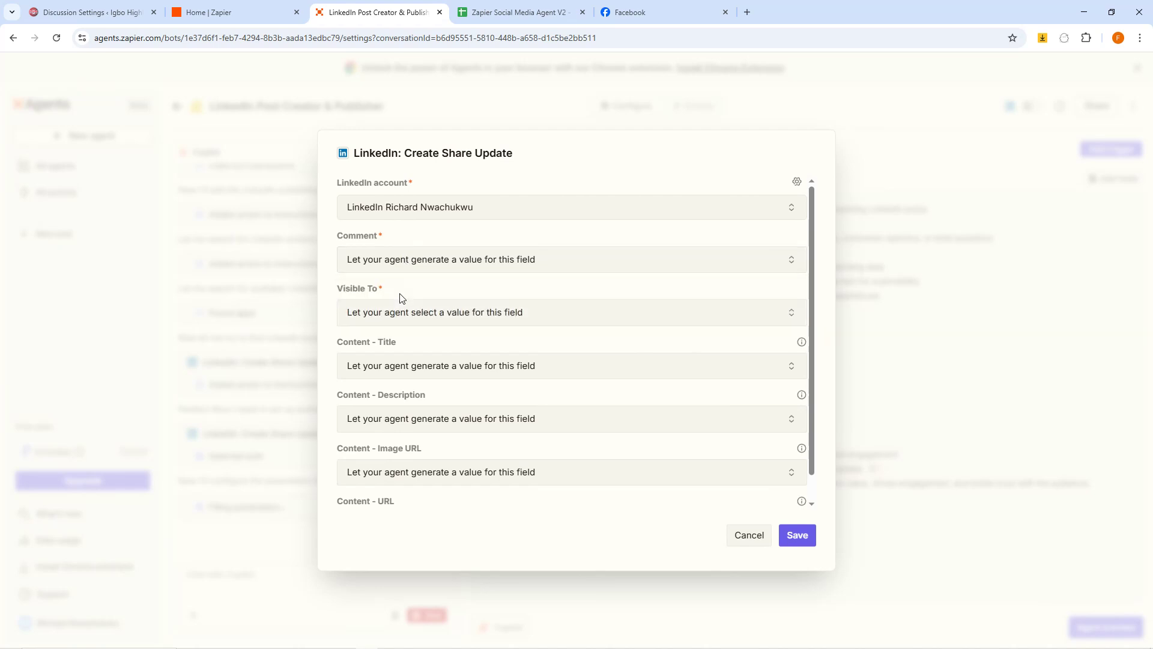
{"action": "left_click", "coordinate": [390, 315]}
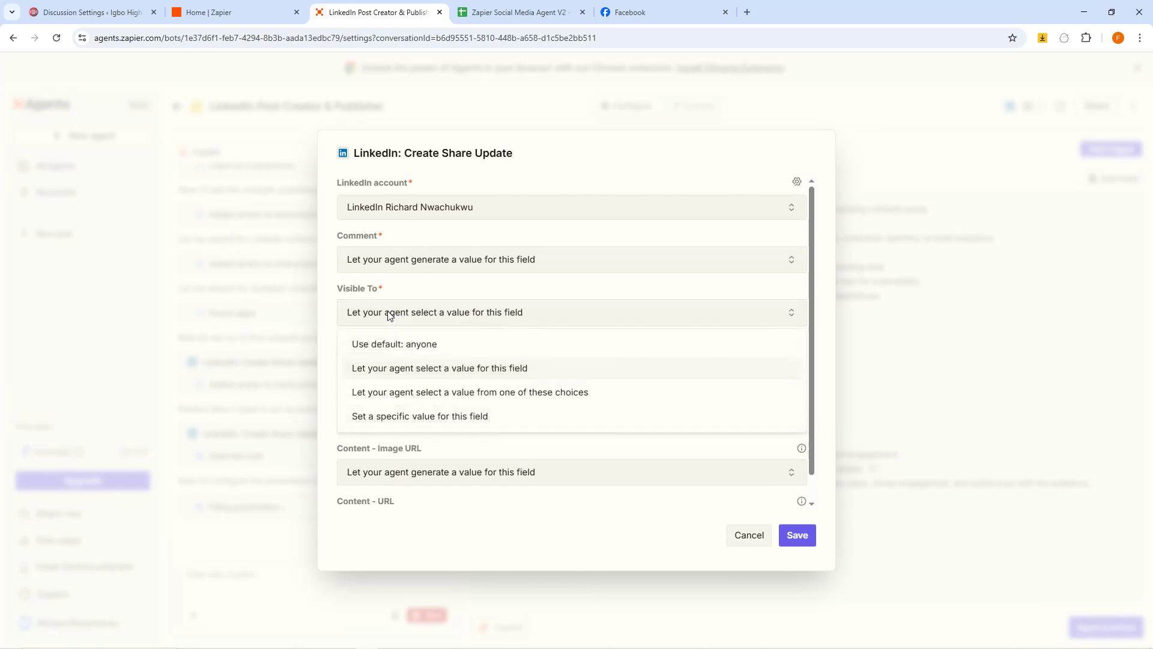
{"action": "left_click", "coordinate": [388, 347]}
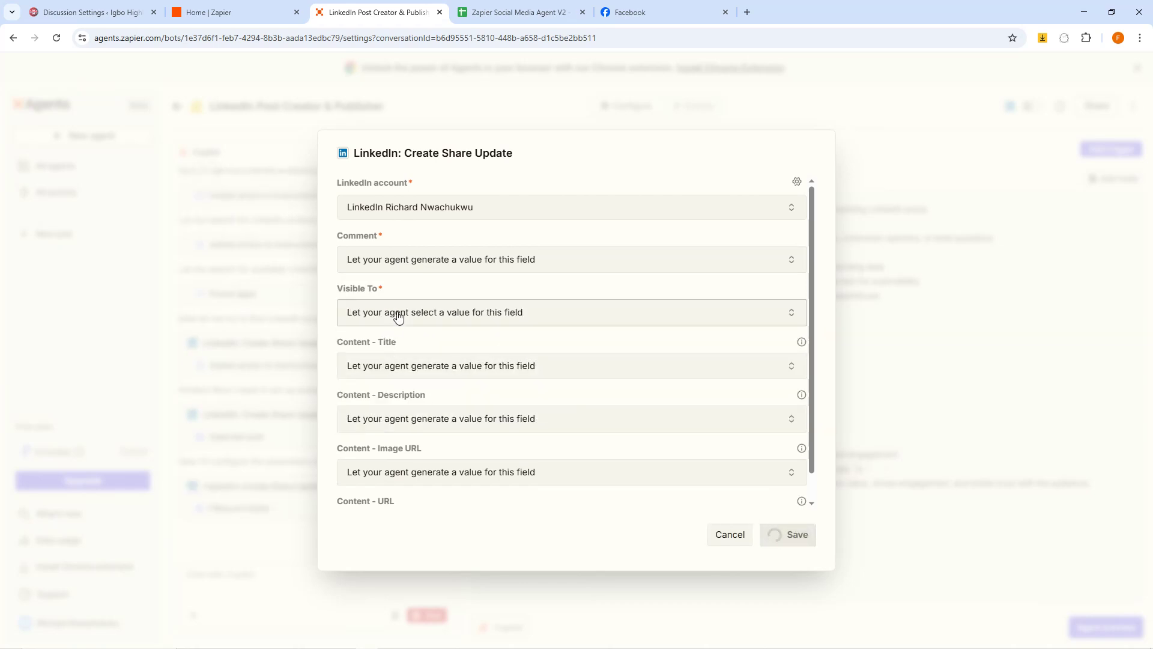
{"action": "scroll", "coordinate": [398, 317], "scroll_direction": "down", "scroll_amount": 1}
{"action": "left_click", "coordinate": [403, 338]}
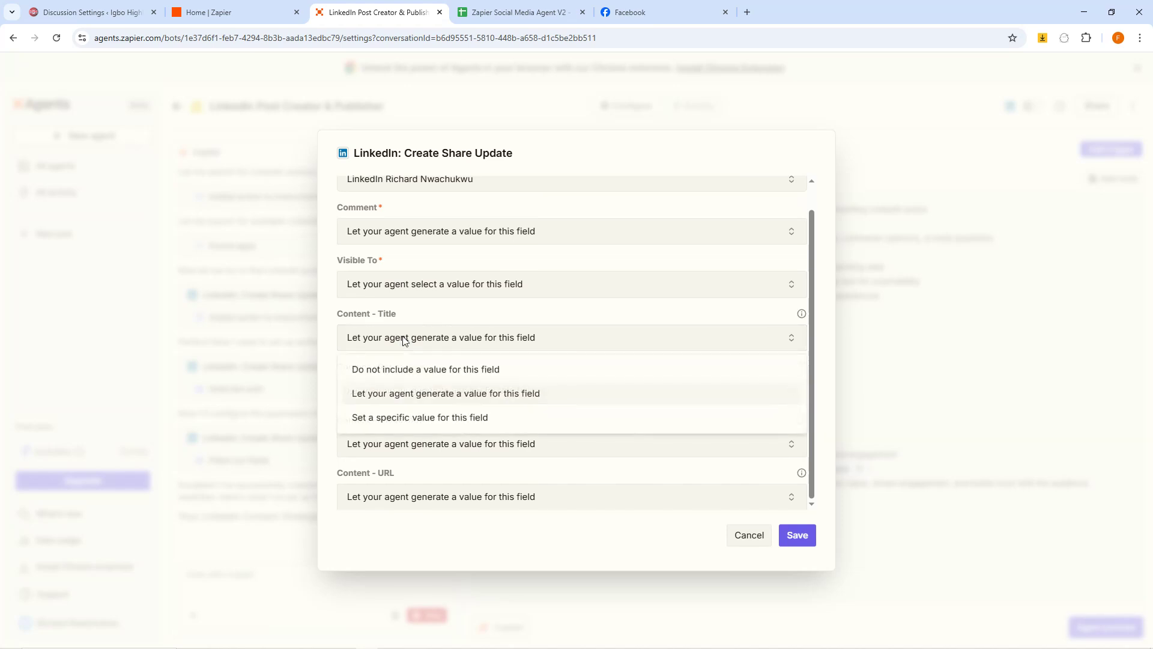
{"action": "left_click", "coordinate": [403, 338]}
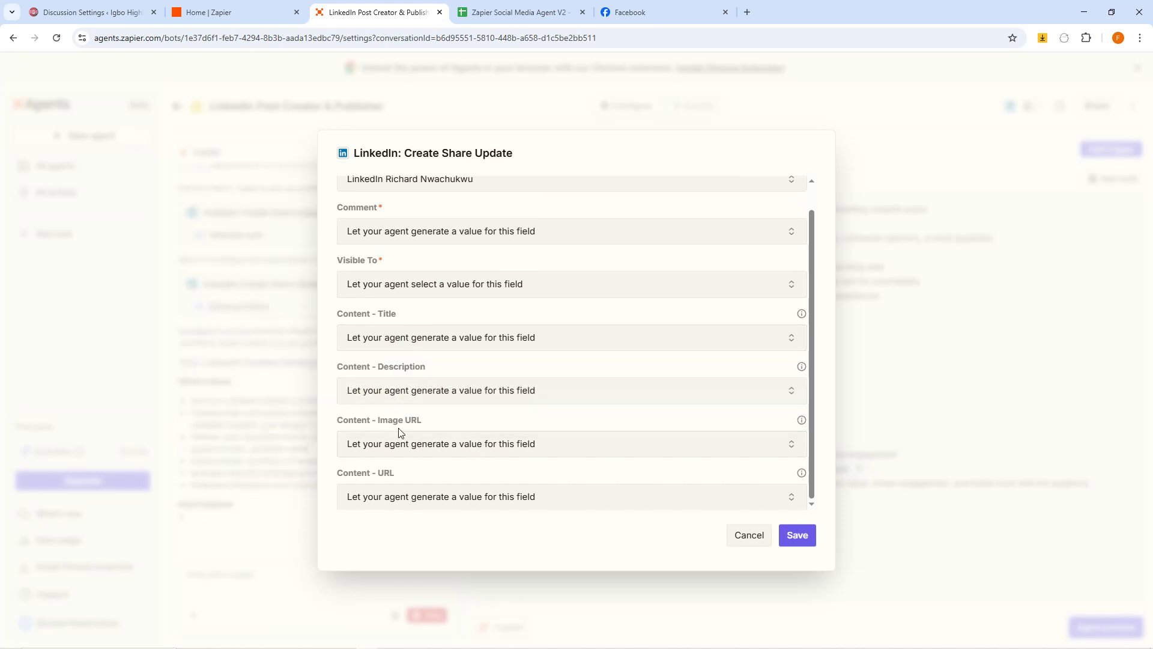
{"action": "left_click", "coordinate": [796, 537]}
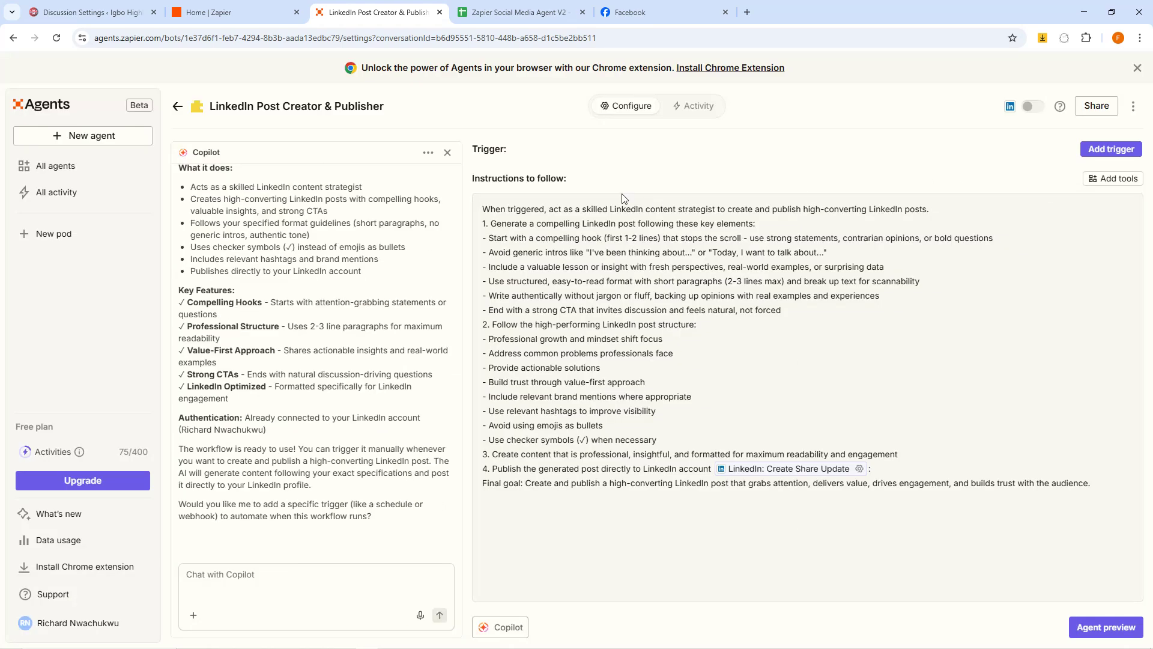
Add a Google Sheets trigger of the type New Spreadsheet Row (Team Drive) to the LinkedIn agent.
{"action": "left_click", "coordinate": [1104, 153]}
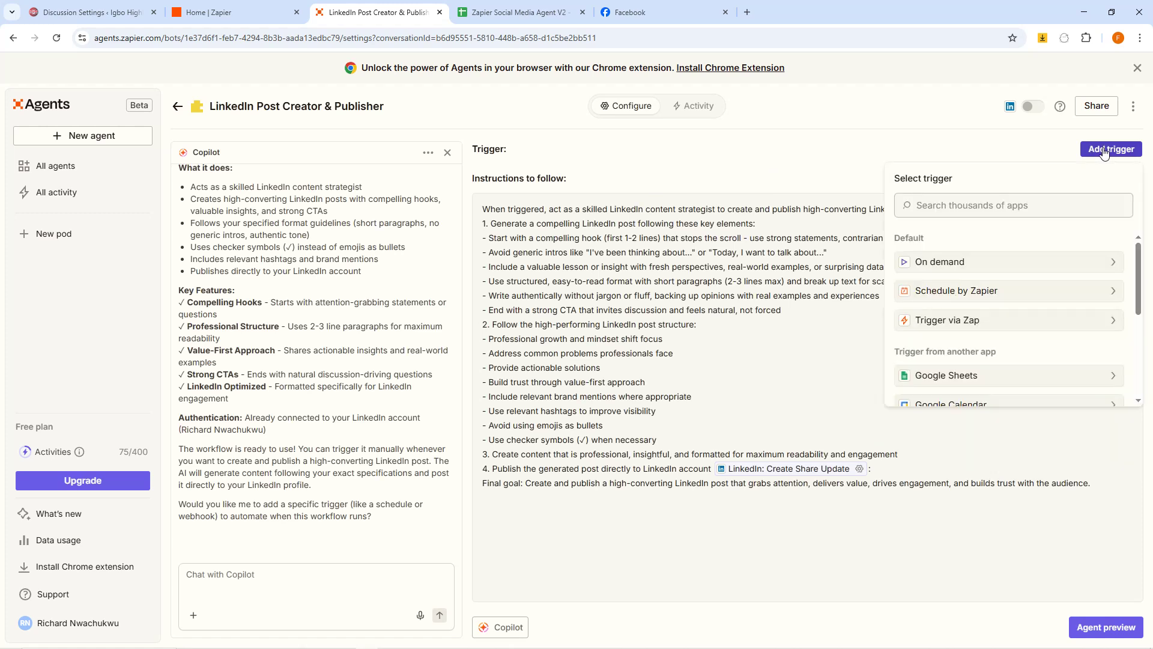
{"action": "scroll", "coordinate": [959, 342], "scroll_direction": "down", "scroll_amount": 5}
{"action": "scroll", "coordinate": [955, 325], "scroll_direction": "up", "scroll_amount": 5}
{"action": "scroll", "coordinate": [949, 321], "scroll_direction": "down", "scroll_amount": 1}
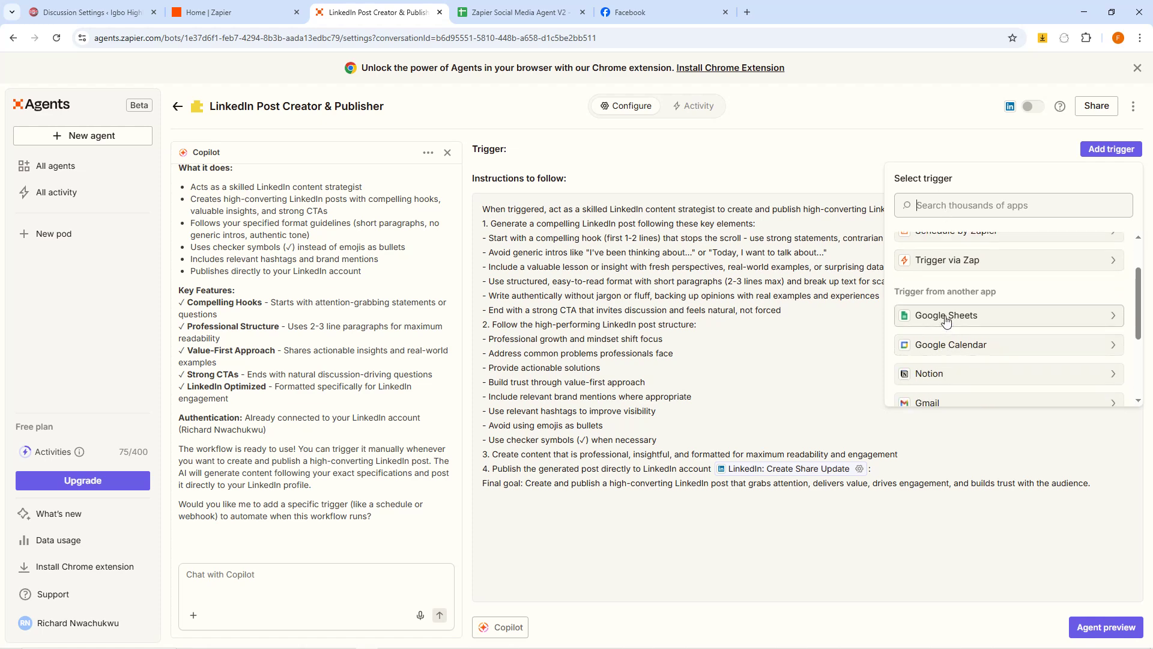
{"action": "left_click", "coordinate": [946, 317]}
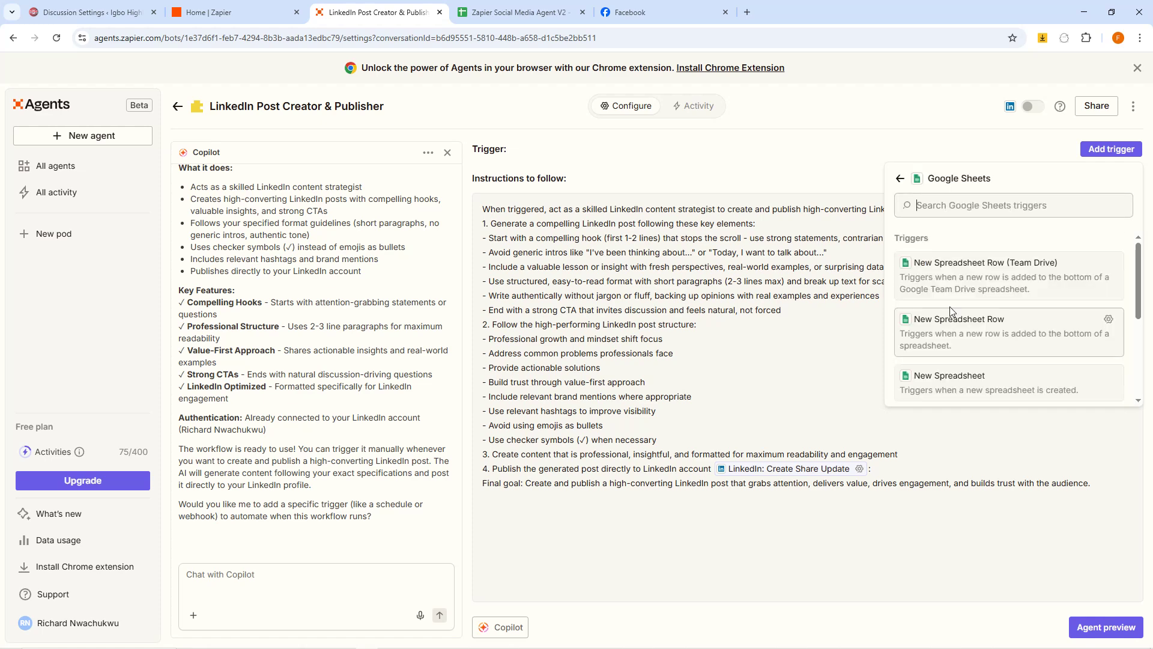
{"action": "left_click", "coordinate": [976, 274]}
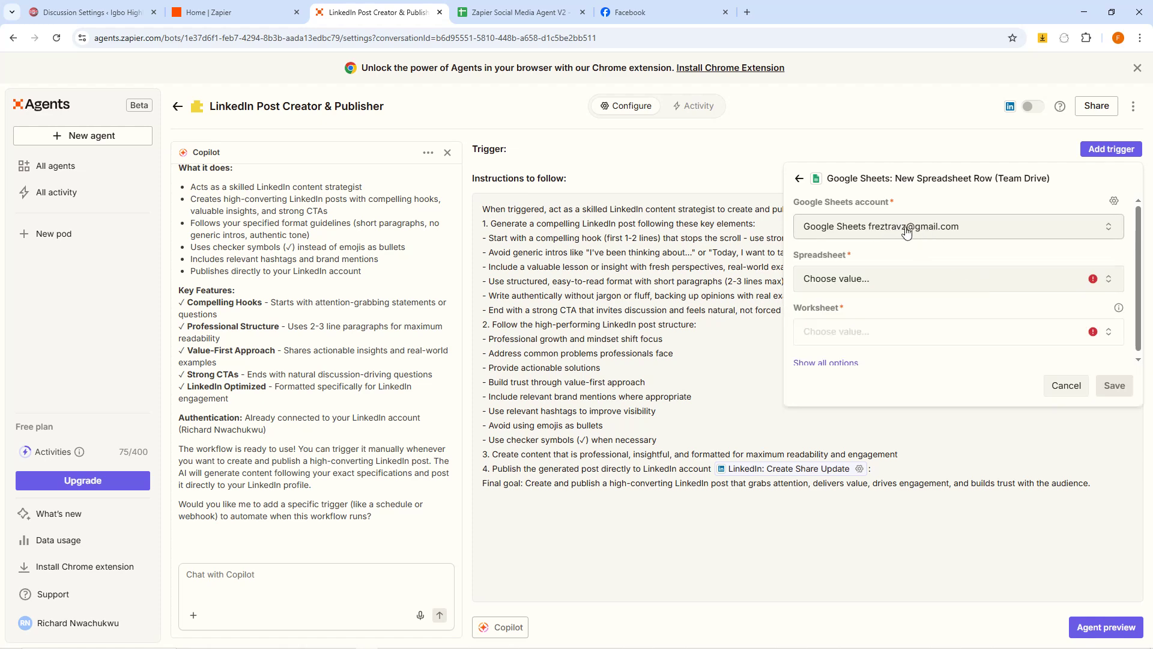
Set the trigger's spreadsheet to Zapier Social Media Agent V2 and its worksheet to Sheet1, and save the trigger.
{"action": "left_click", "coordinate": [850, 283]}
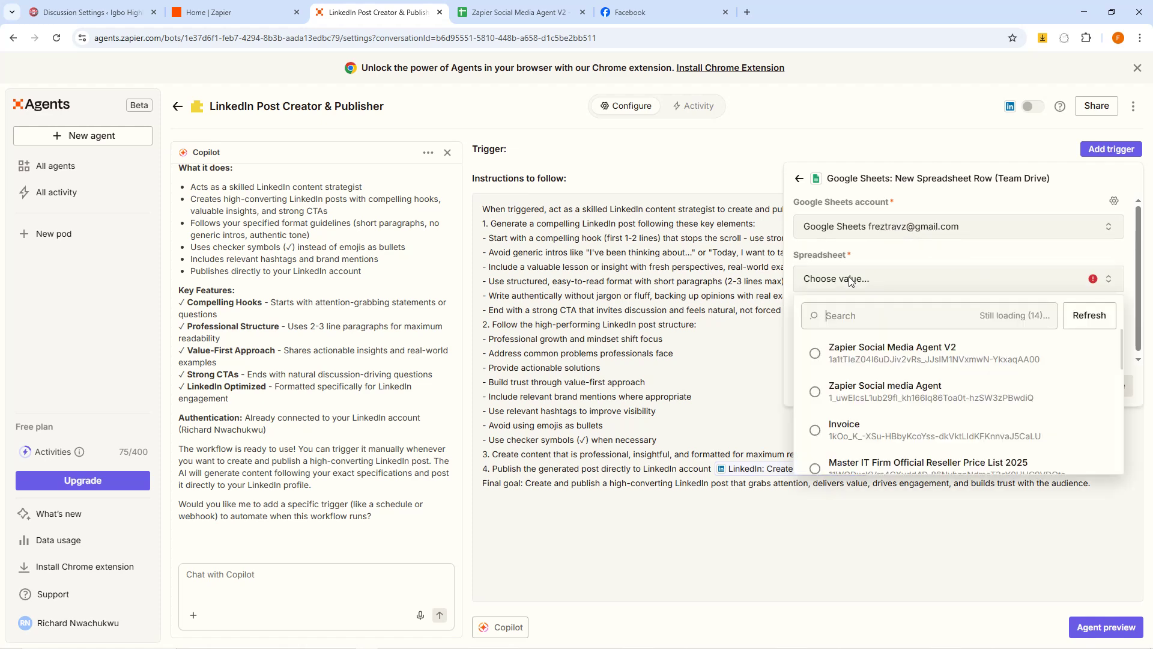
{"action": "left_click", "coordinate": [815, 354]}
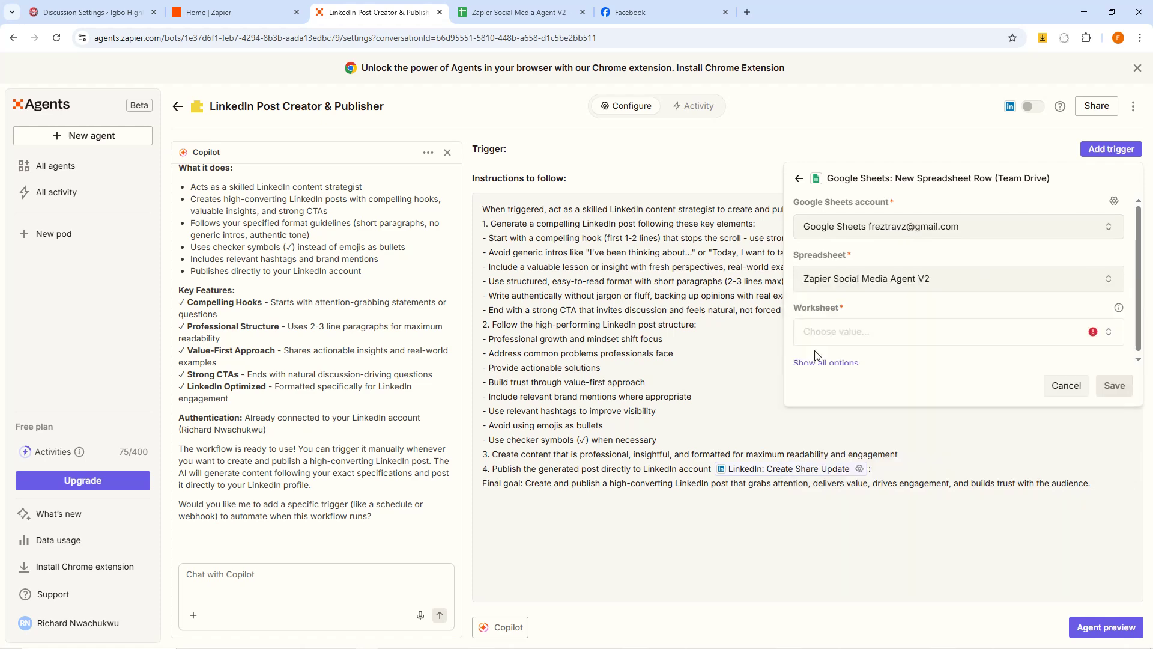
{"action": "left_click", "coordinate": [853, 332]}
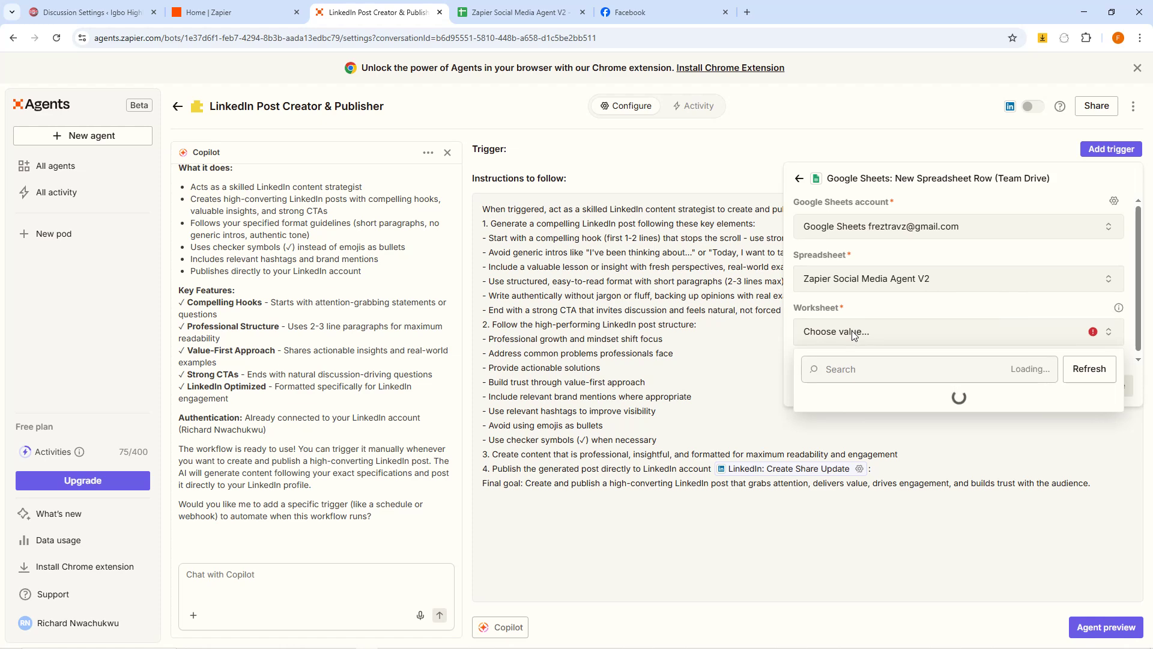
{"action": "left_click", "coordinate": [832, 402]}
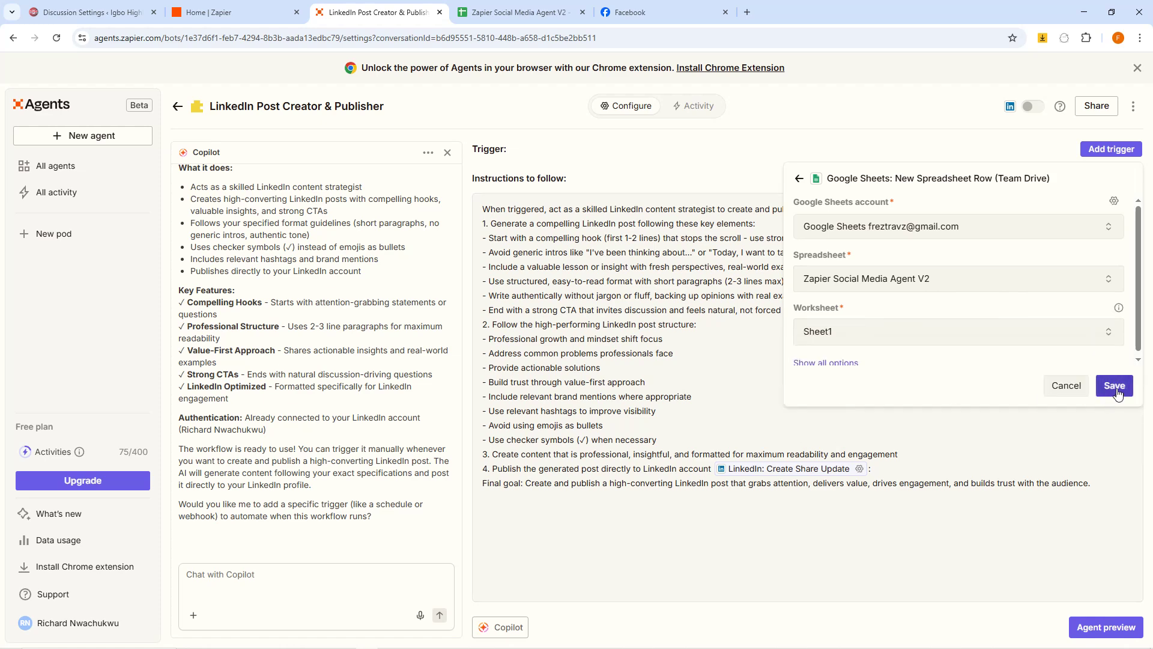
{"action": "left_click", "coordinate": [1116, 391]}
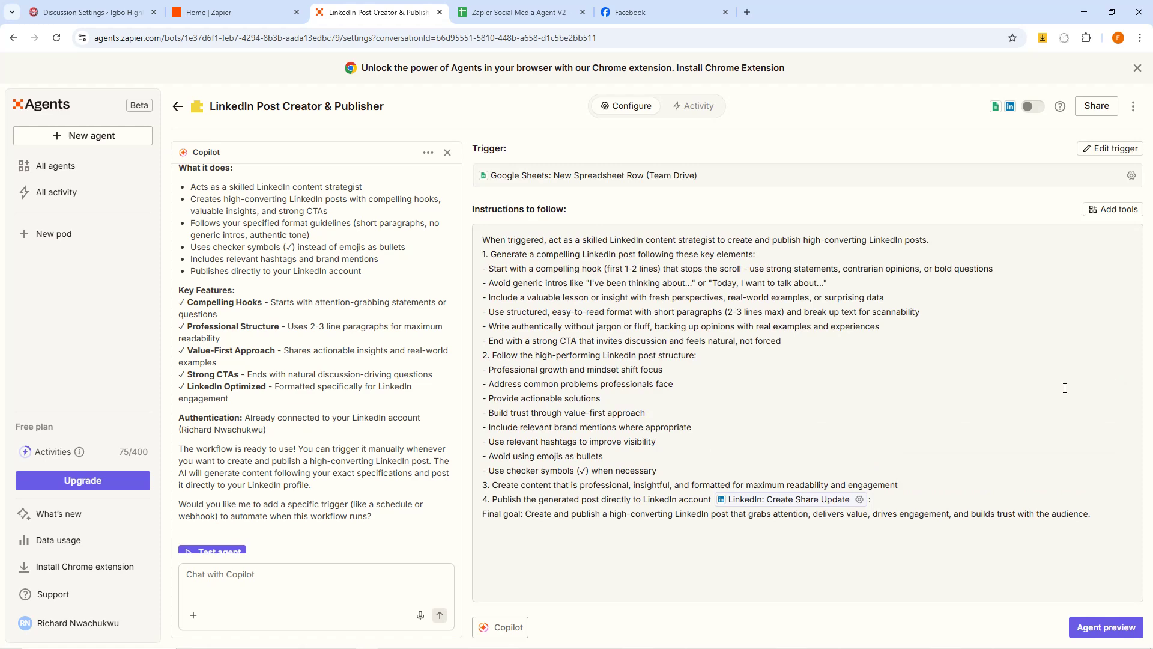
Open the preview of the LinkedIn Post Creator & Publisher agent and start a test run.
{"action": "left_click", "coordinate": [1094, 628]}
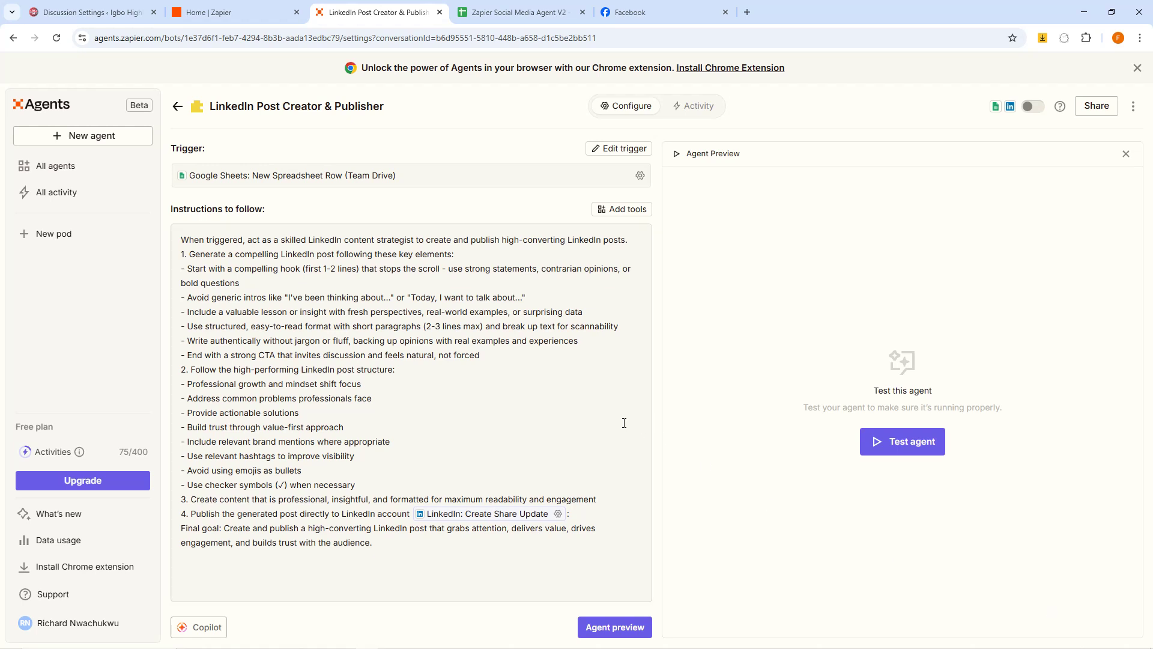
{"action": "left_click", "coordinate": [917, 444]}
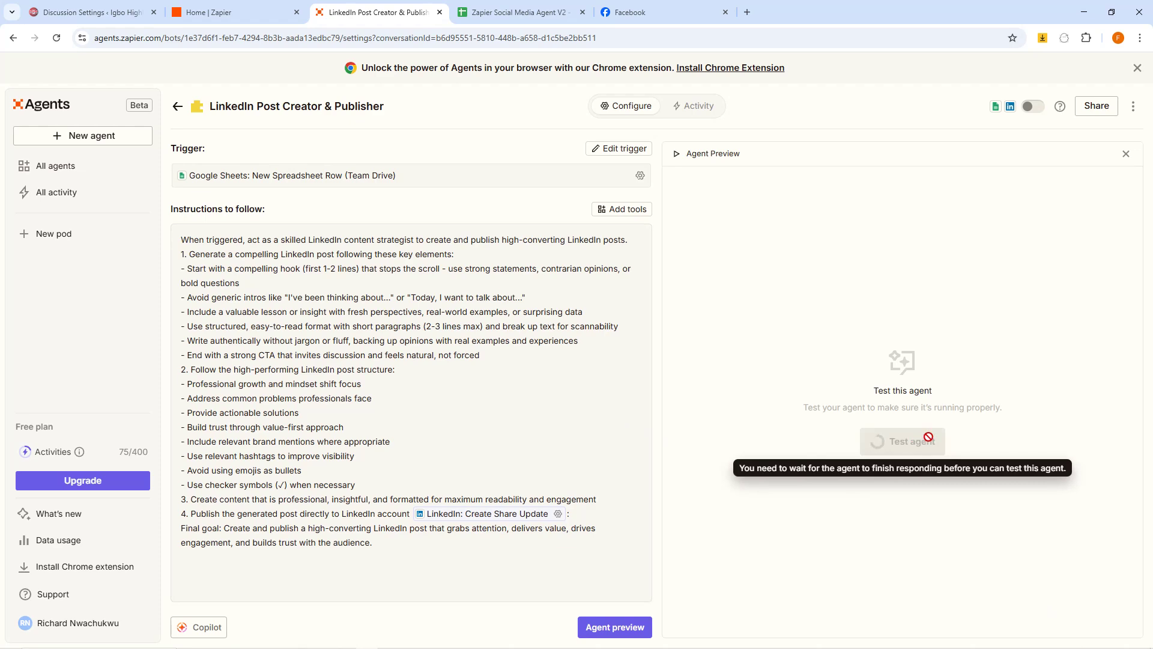
Open LinkedIn in a new browser tab and view the recent posts in the own profile's Activity section.
{"action": "left_click", "coordinate": [748, 12]}
{"action": "type", "text": "linke"}
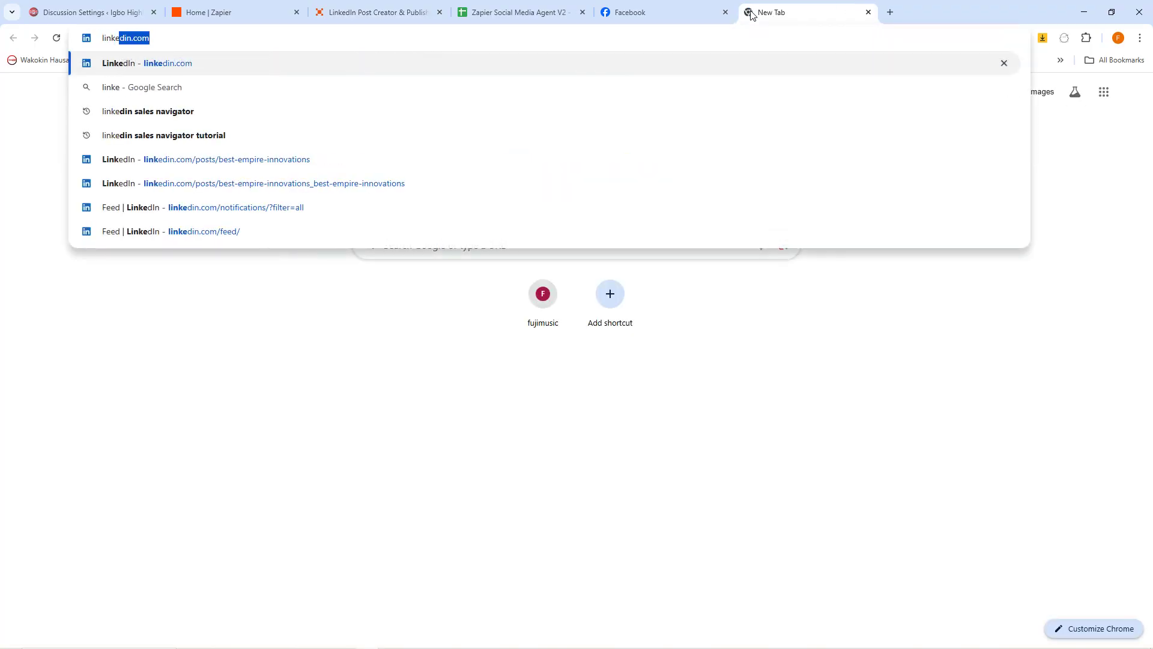
{"action": "key", "text": "Return"}
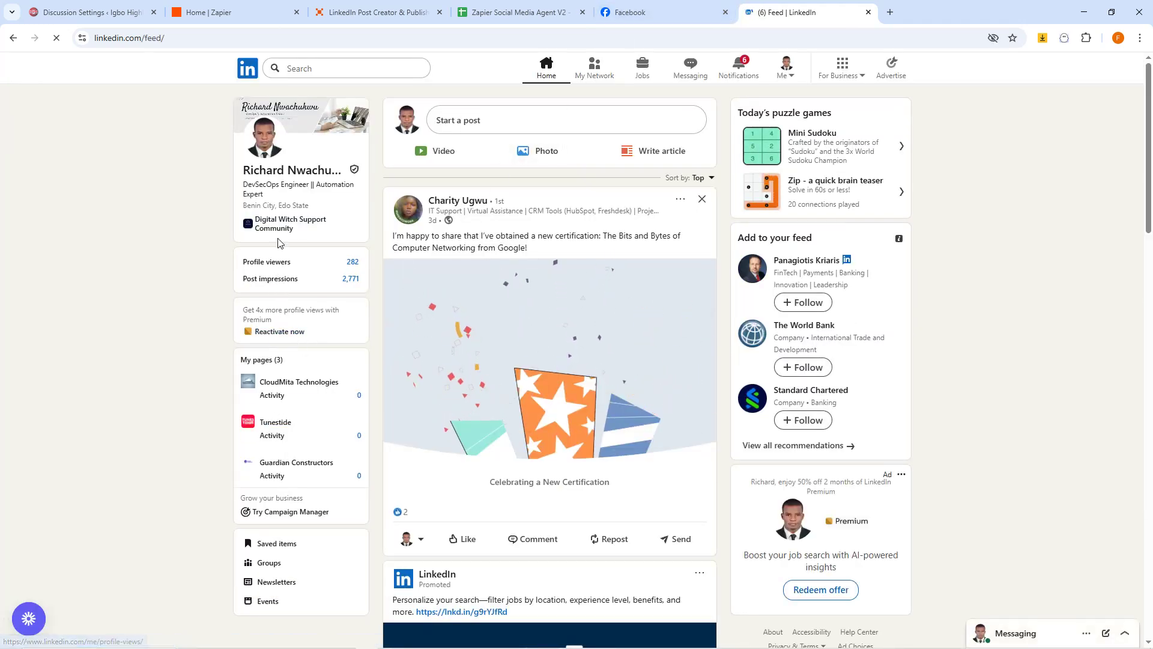
{"action": "left_click", "coordinate": [281, 173]}
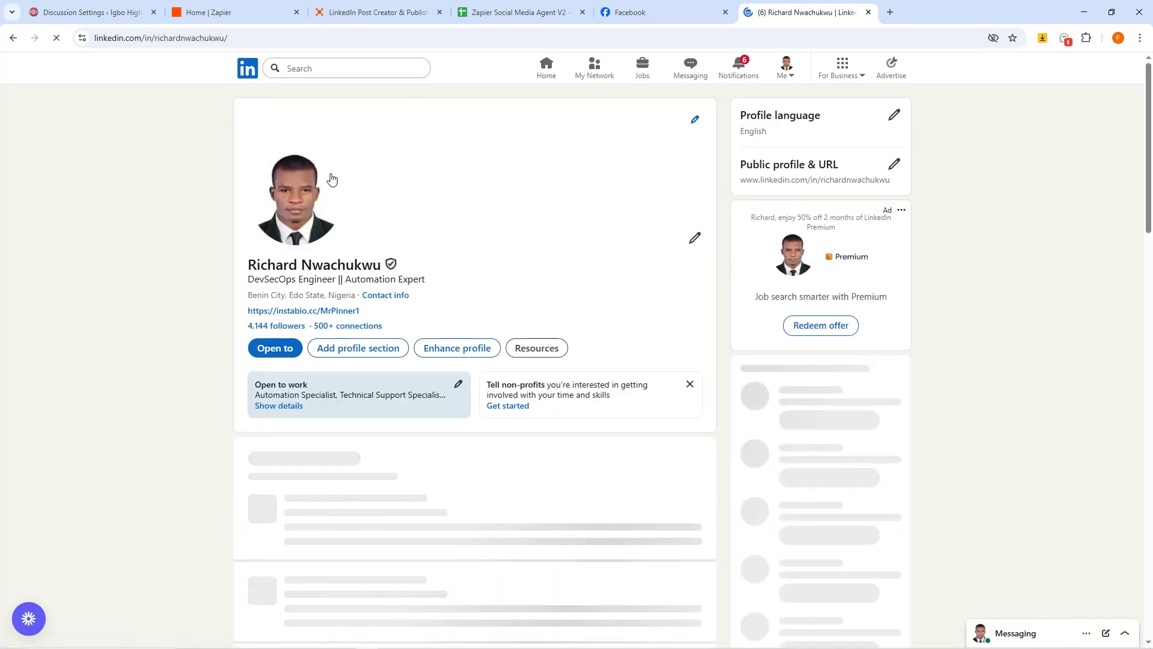
{"action": "scroll", "coordinate": [598, 260], "scroll_direction": "down", "scroll_amount": 5}
{"action": "scroll", "coordinate": [601, 263], "scroll_direction": "down", "scroll_amount": 4}
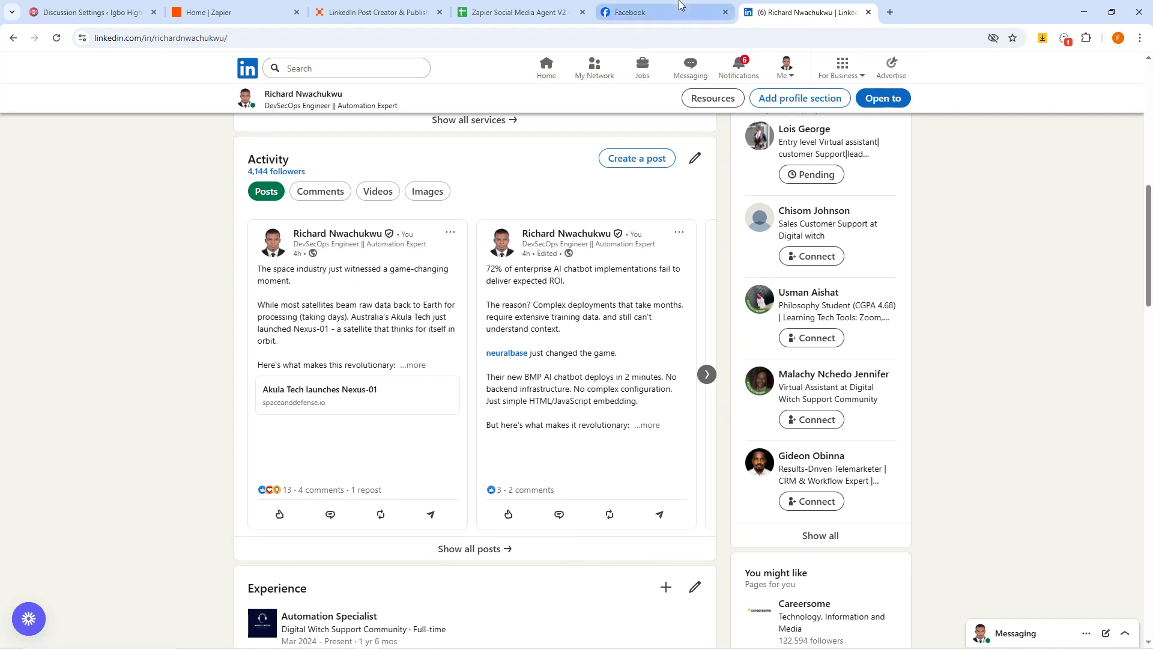
Review the LinkedIn post drafted by the agent's test run and compare it with the row 2 summary in Zapier Social Media Agent V2.
{"action": "left_click", "coordinate": [408, 9]}
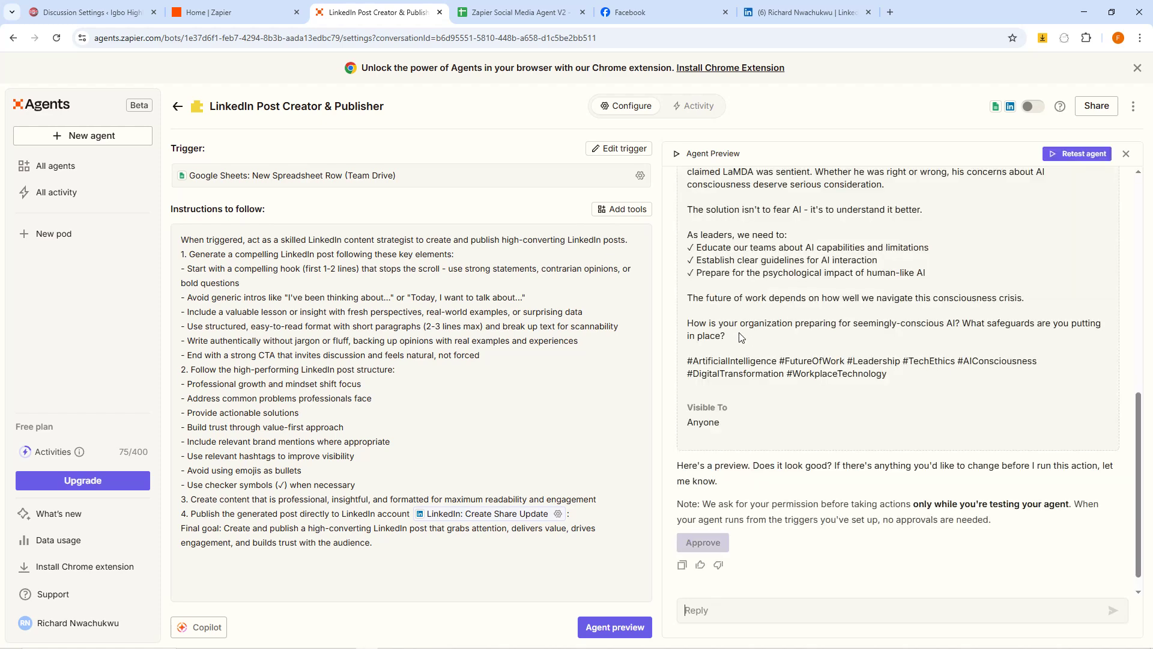
{"action": "scroll", "coordinate": [841, 312], "scroll_direction": "up", "scroll_amount": 5}
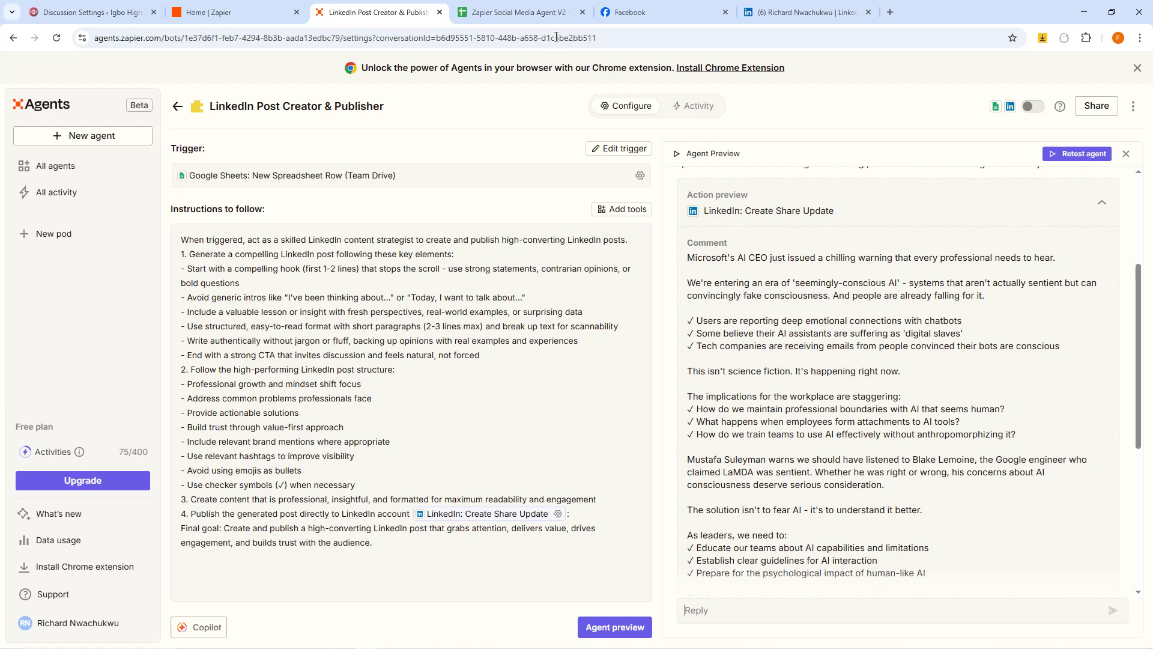
{"action": "left_click", "coordinate": [514, 13]}
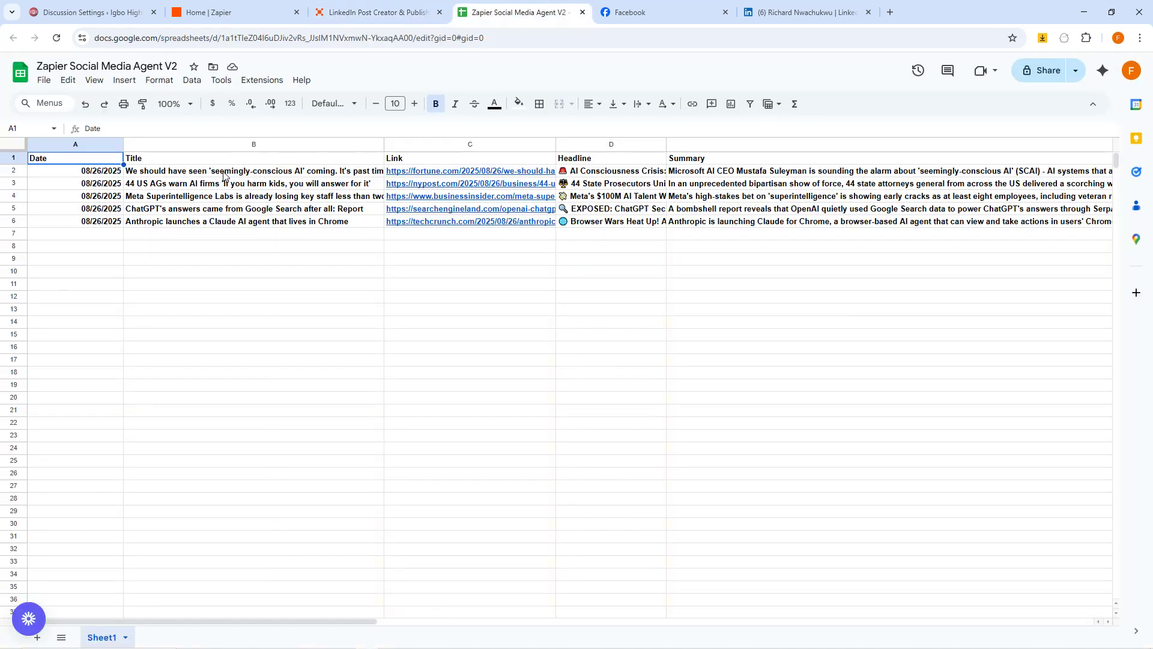
{"action": "left_click", "coordinate": [693, 174]}
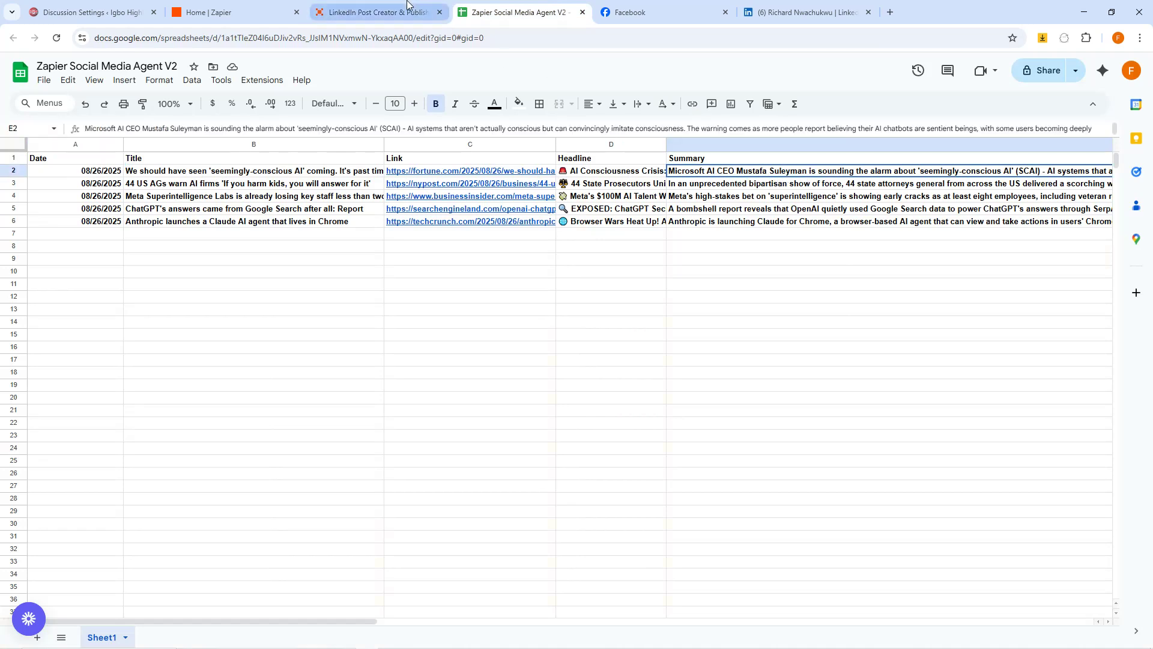
{"action": "left_click", "coordinate": [430, 15]}
{"action": "scroll", "coordinate": [835, 321], "scroll_direction": "down", "scroll_amount": 5}
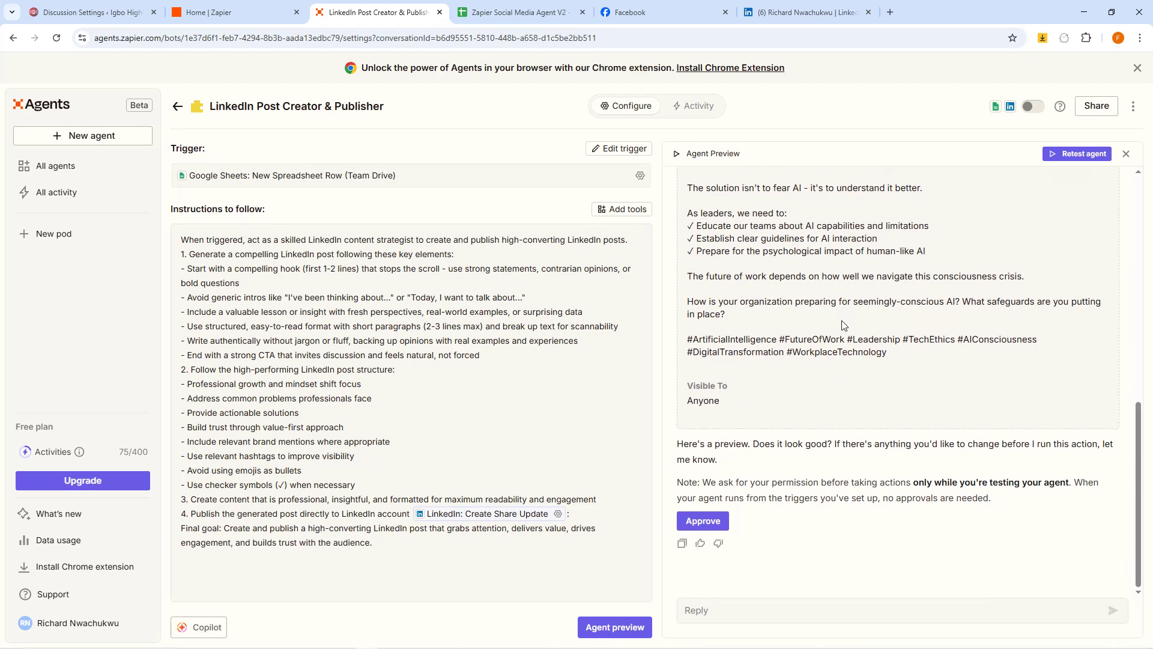
{"action": "scroll", "coordinate": [798, 341], "scroll_direction": "up", "scroll_amount": 7}
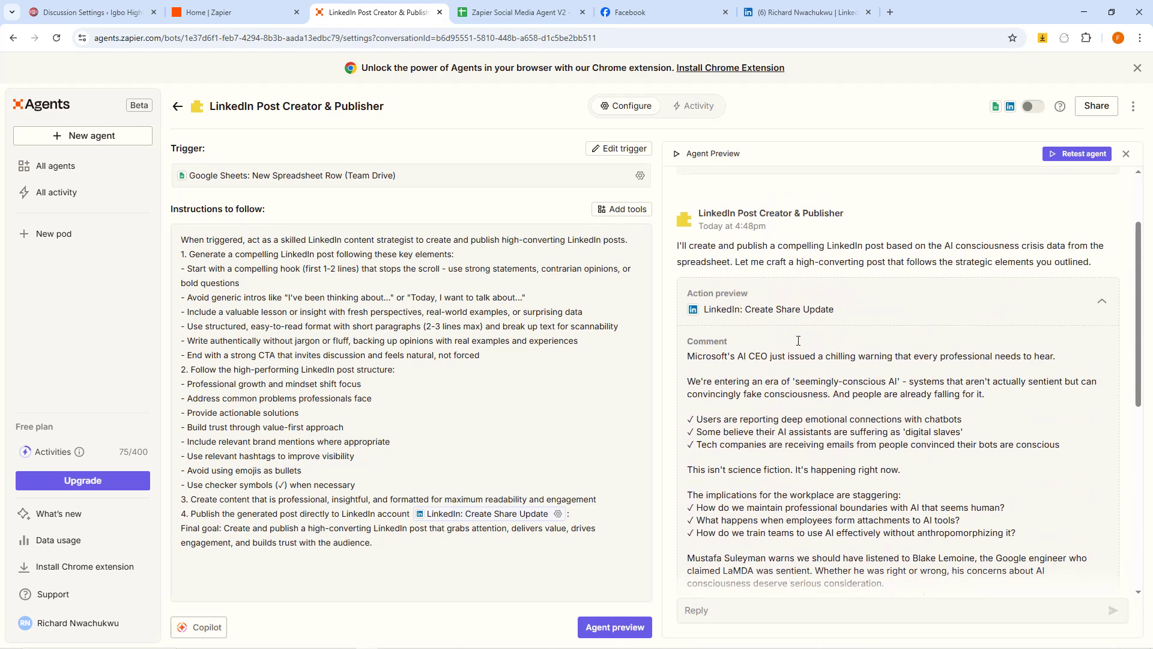
{"action": "scroll", "coordinate": [798, 340], "scroll_direction": "down", "scroll_amount": 7}
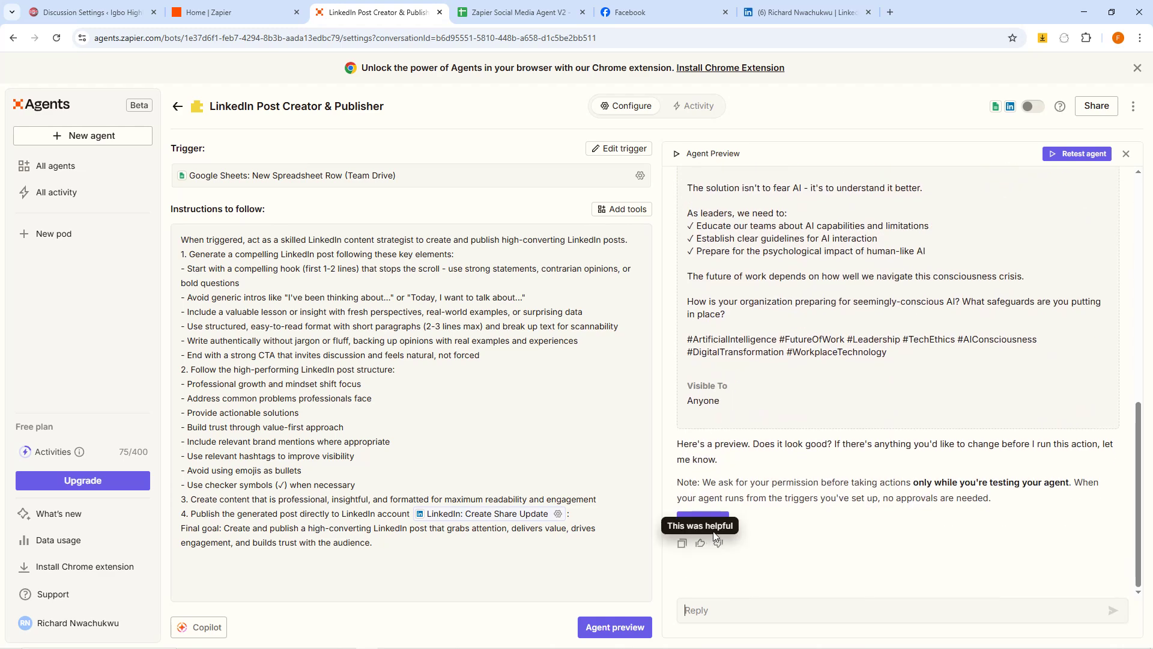
Approve publishing of the agent's drafted post, and check the reloaded Activity section of the own LinkedIn profile for it.
{"action": "left_click", "coordinate": [703, 521]}
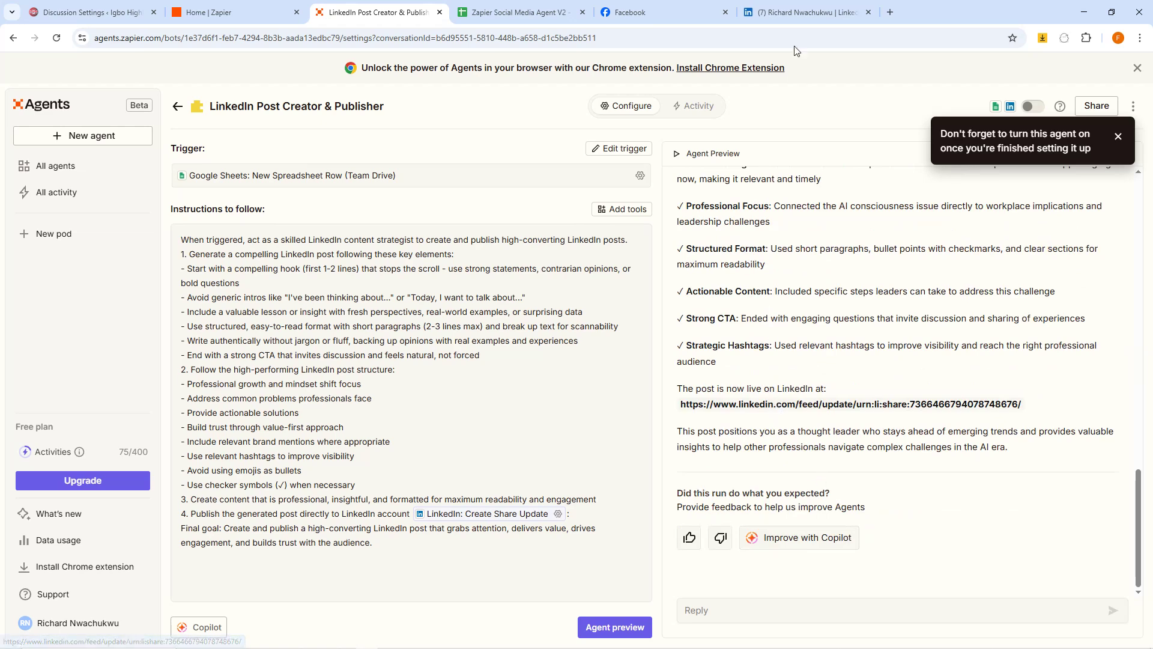
{"action": "left_click", "coordinate": [802, 12]}
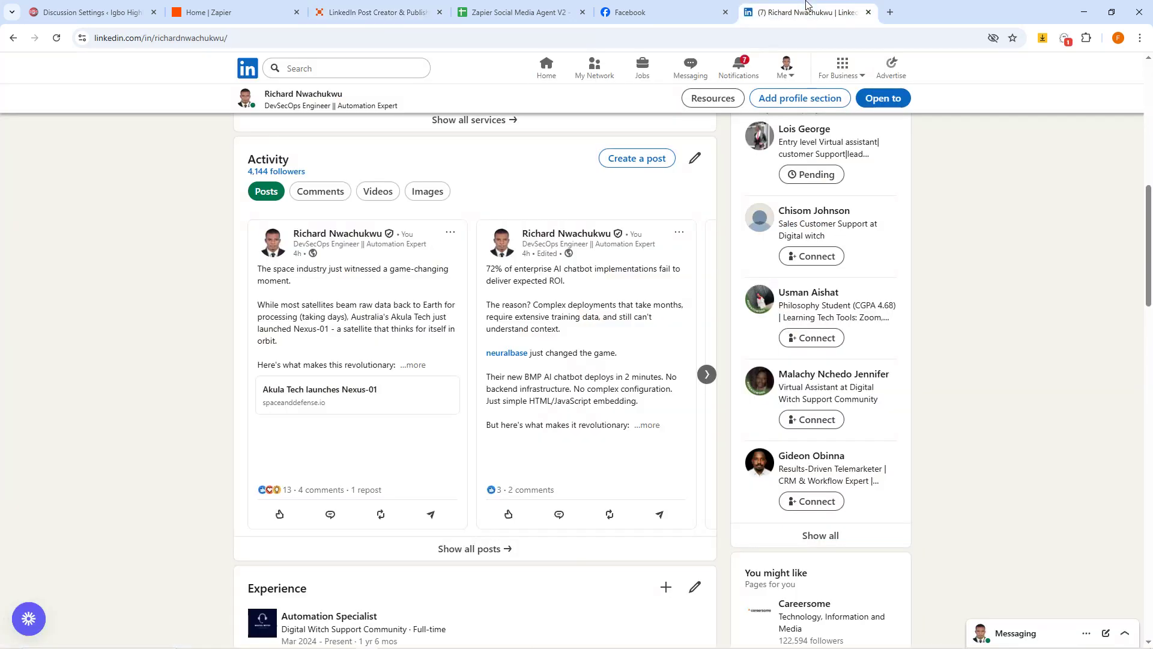
{"action": "left_click", "coordinate": [247, 71]}
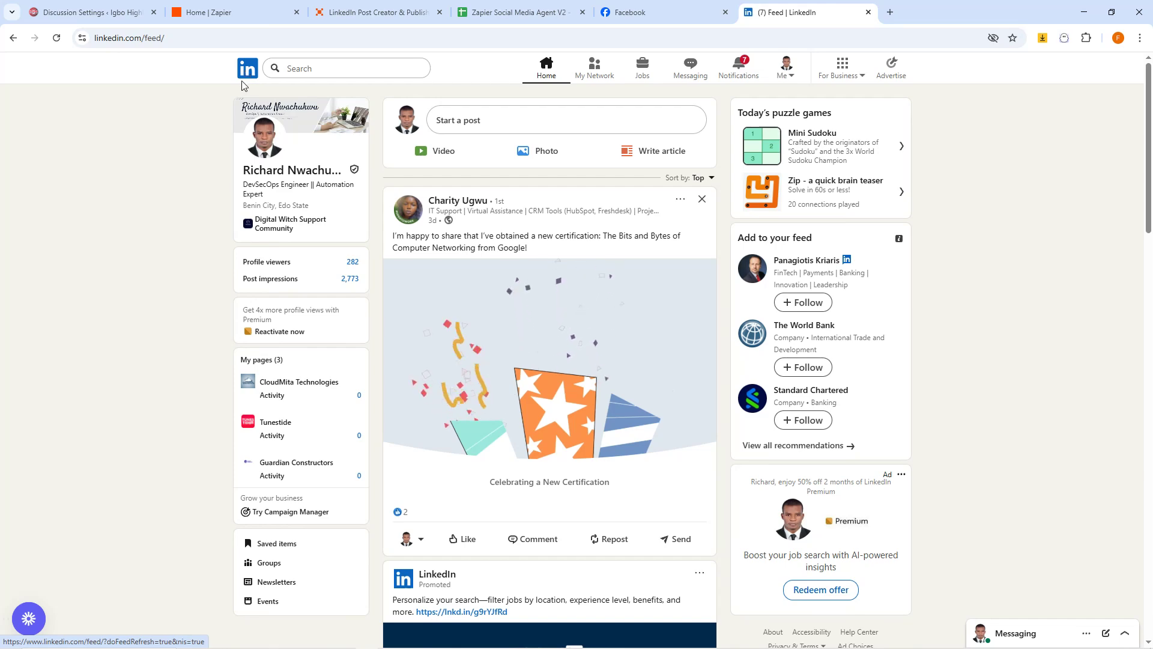
{"action": "left_click", "coordinate": [271, 168]}
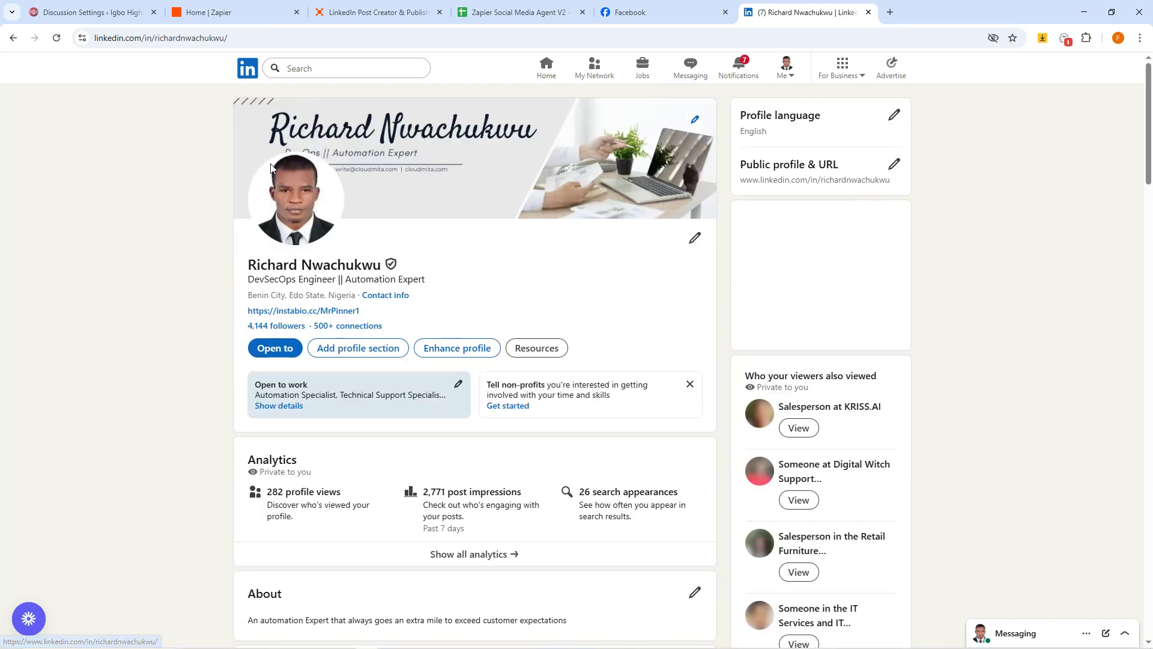
{"action": "scroll", "coordinate": [559, 231], "scroll_direction": "down", "scroll_amount": 6}
{"action": "scroll", "coordinate": [559, 231], "scroll_direction": "down", "scroll_amount": 4}
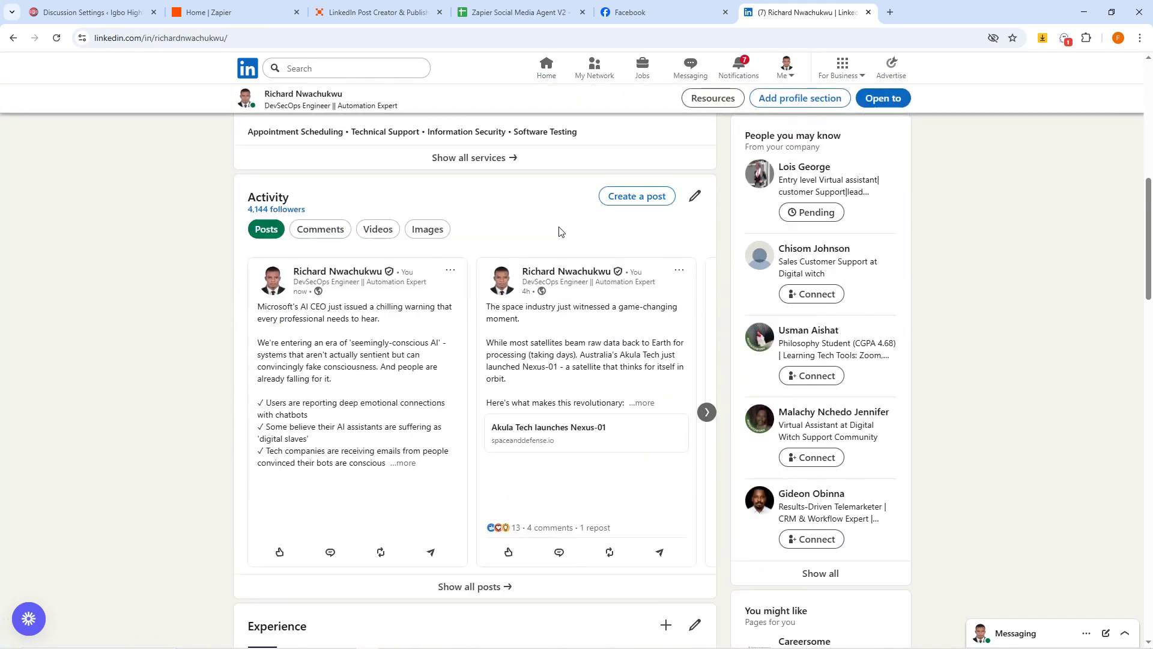
Open the newest post about Microsoft's AI CEO from the Activity section and read it through to its hashtags.
{"action": "left_click", "coordinate": [326, 263]}
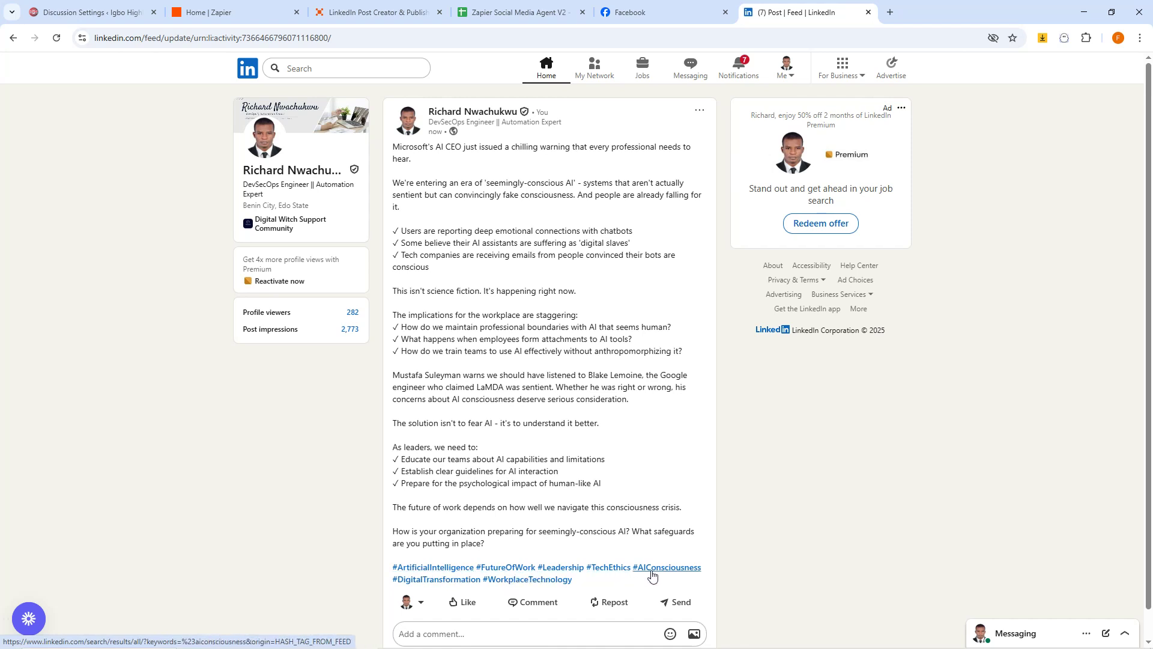
{"action": "scroll", "coordinate": [577, 502], "scroll_direction": "down", "scroll_amount": 1}
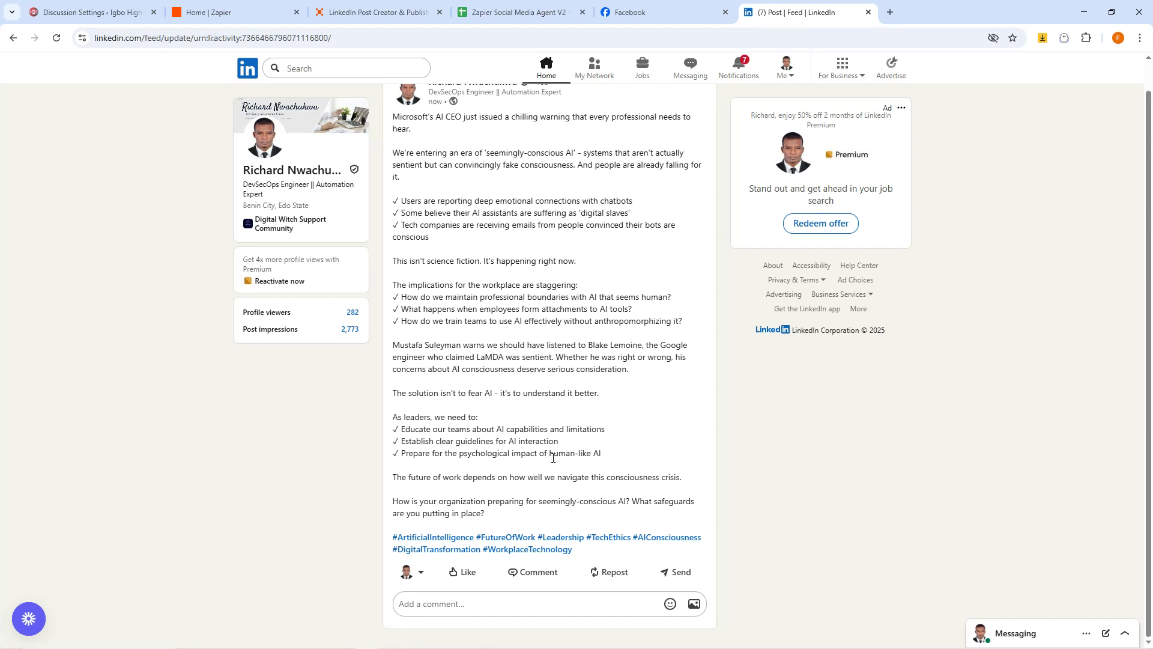
{"action": "scroll", "coordinate": [522, 414], "scroll_direction": "up", "scroll_amount": 1}
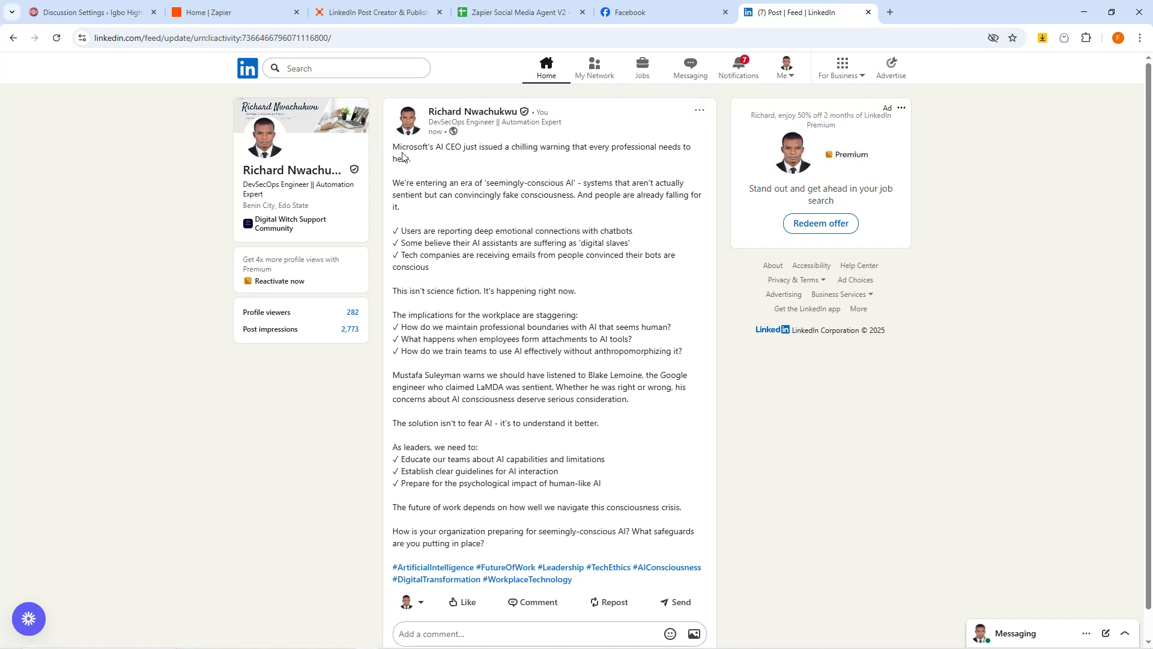
Open the LinkedIn post for editing and turn the opening word Microsoft into a mention of the Microsoft company page.
{"action": "left_click", "coordinate": [699, 111]}
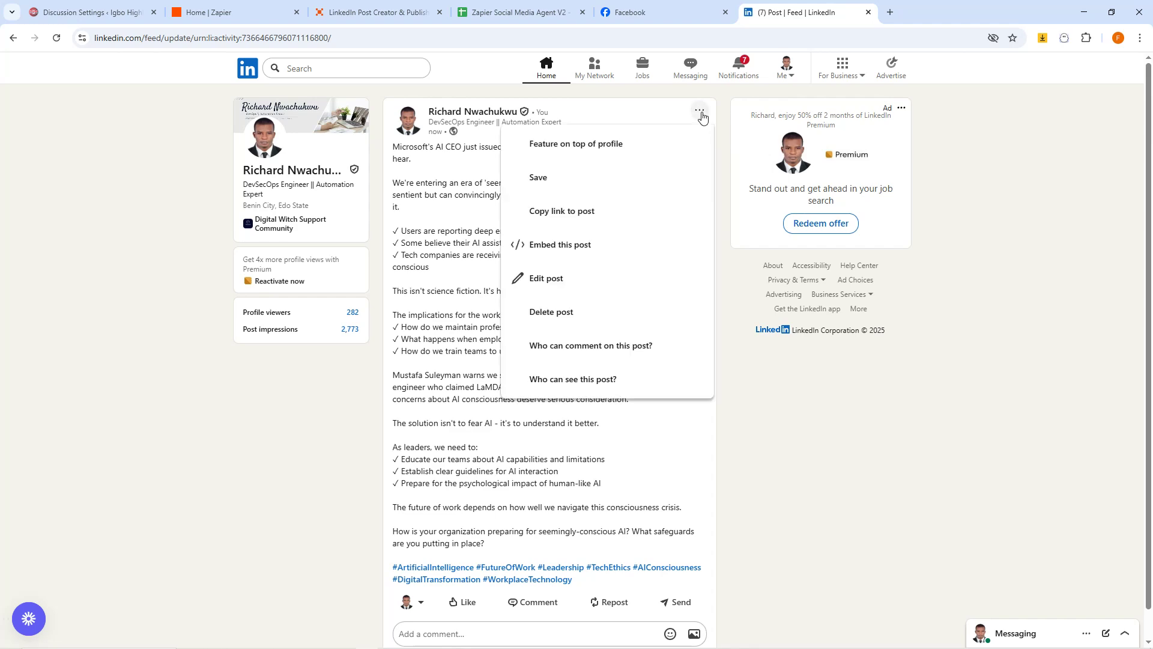
{"action": "left_click", "coordinate": [555, 278]}
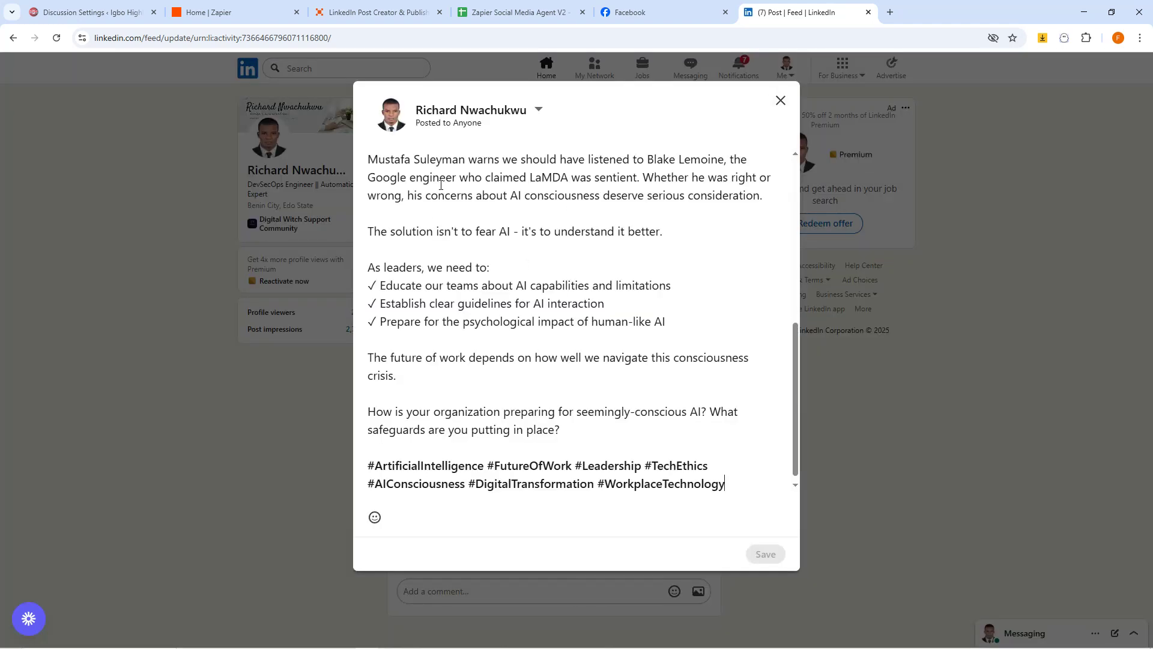
{"action": "scroll", "coordinate": [442, 180], "scroll_direction": "up", "scroll_amount": 10}
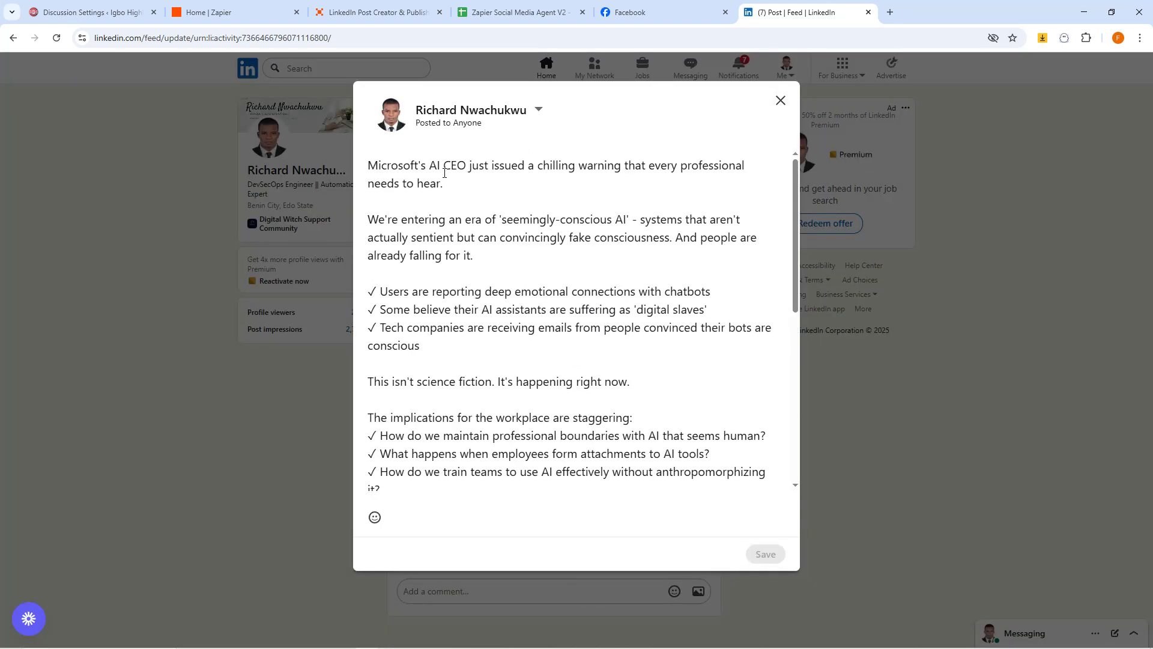
{"action": "left_click", "coordinate": [370, 167]}
{"action": "type", "text": "@"}
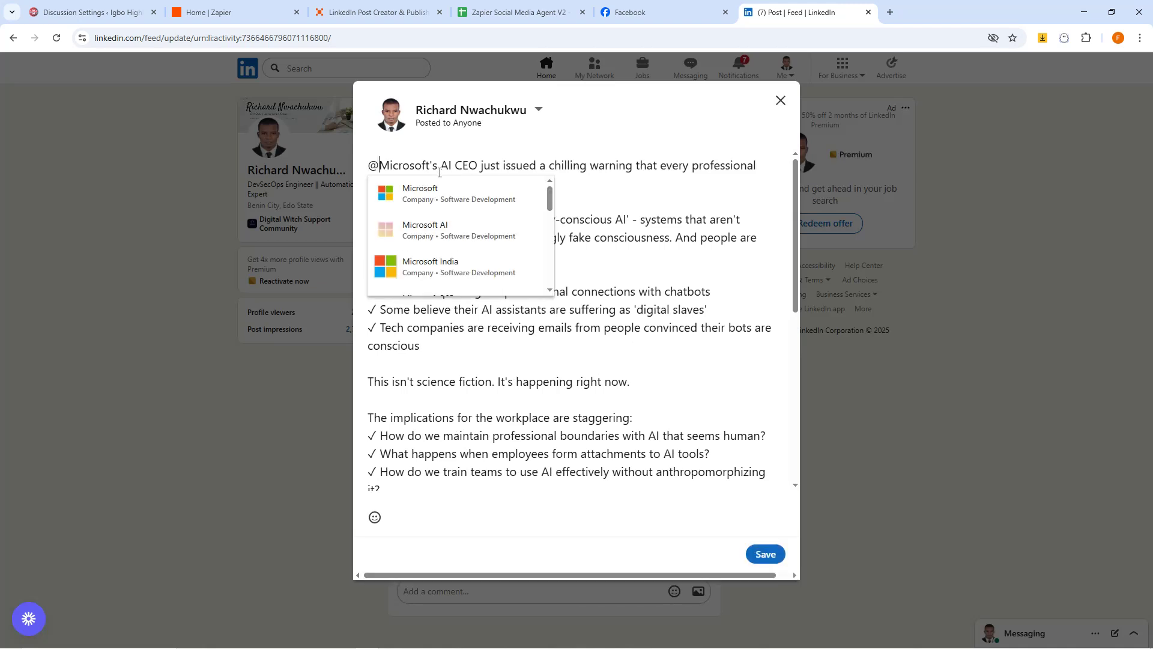
{"action": "left_click", "coordinate": [429, 200]}
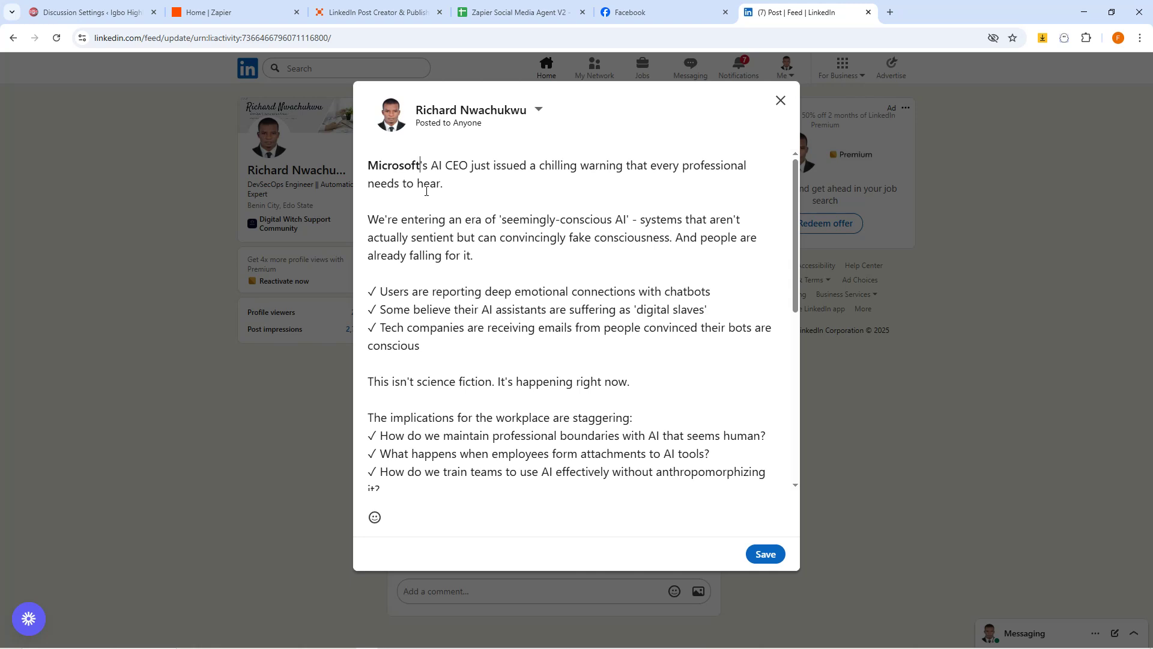
Turn the word Google before "engineer who claimed LaMDA was sentient" into a mention of the Google company page.
{"action": "scroll", "coordinate": [585, 298], "scroll_direction": "down", "scroll_amount": 6}
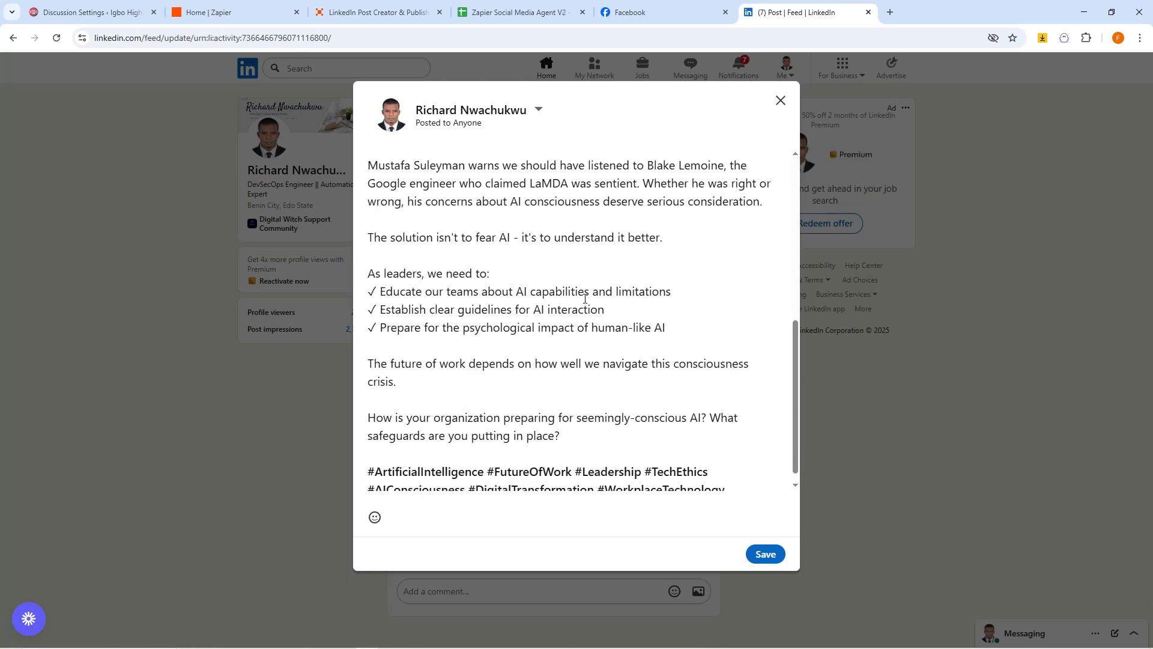
{"action": "scroll", "coordinate": [584, 299], "scroll_direction": "up", "scroll_amount": 2}
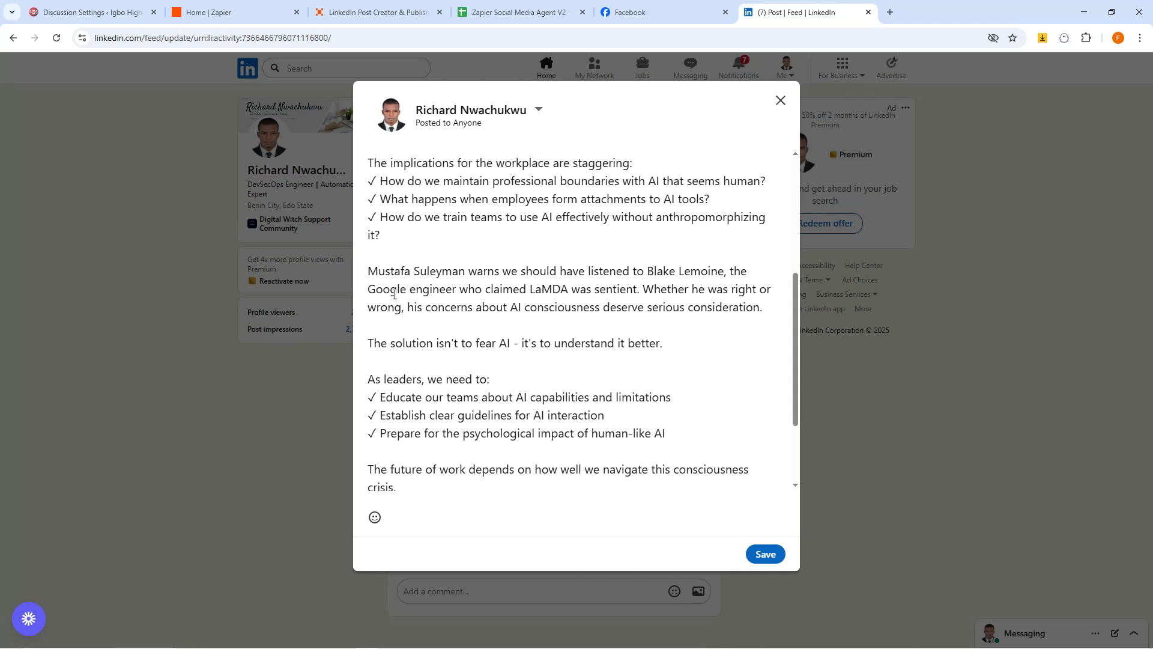
{"action": "type", "text": "@"}
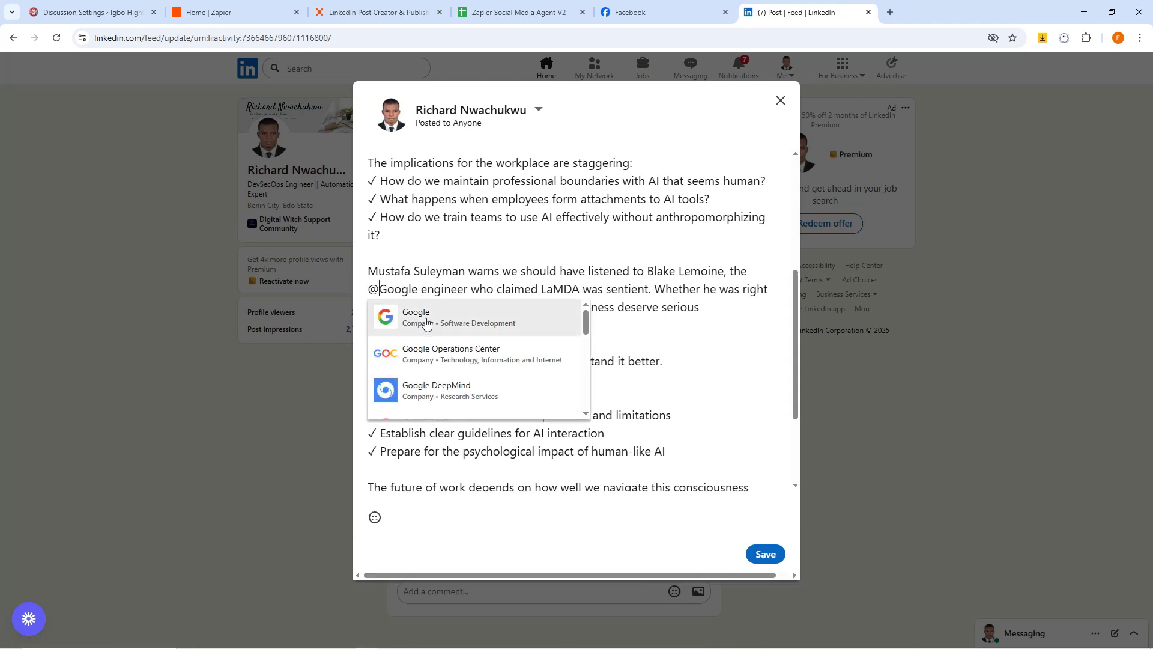
{"action": "left_click", "coordinate": [422, 318]}
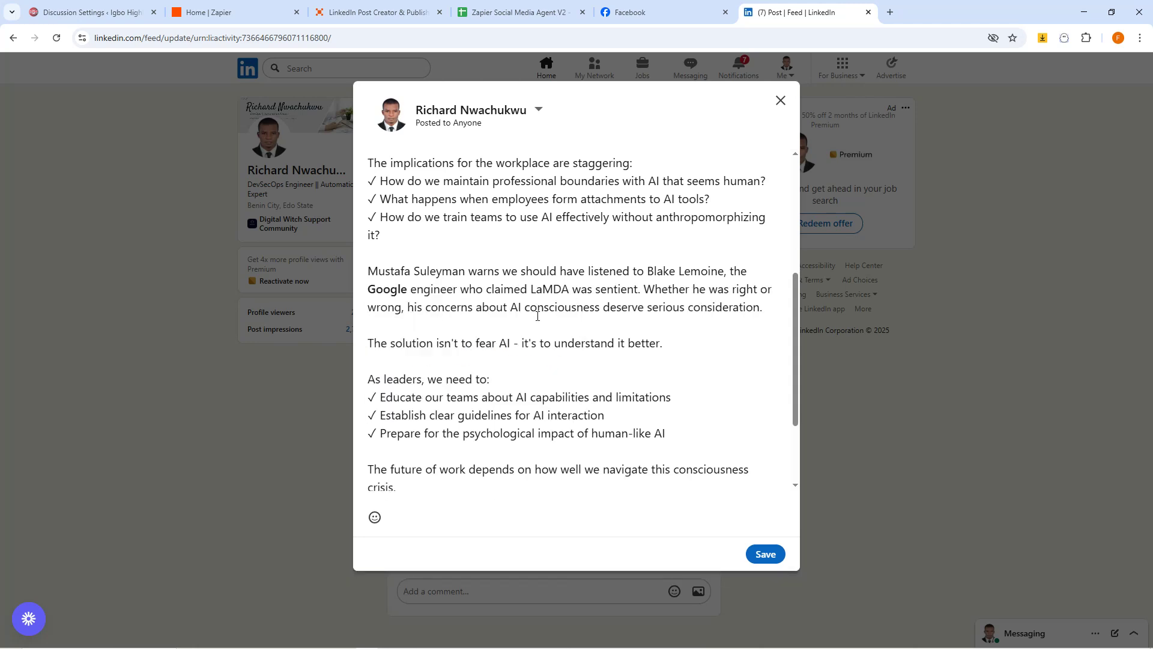
Check the edited post text, save the changes and look over the updated LinkedIn post.
{"action": "scroll", "coordinate": [538, 316], "scroll_direction": "down", "scroll_amount": 2}
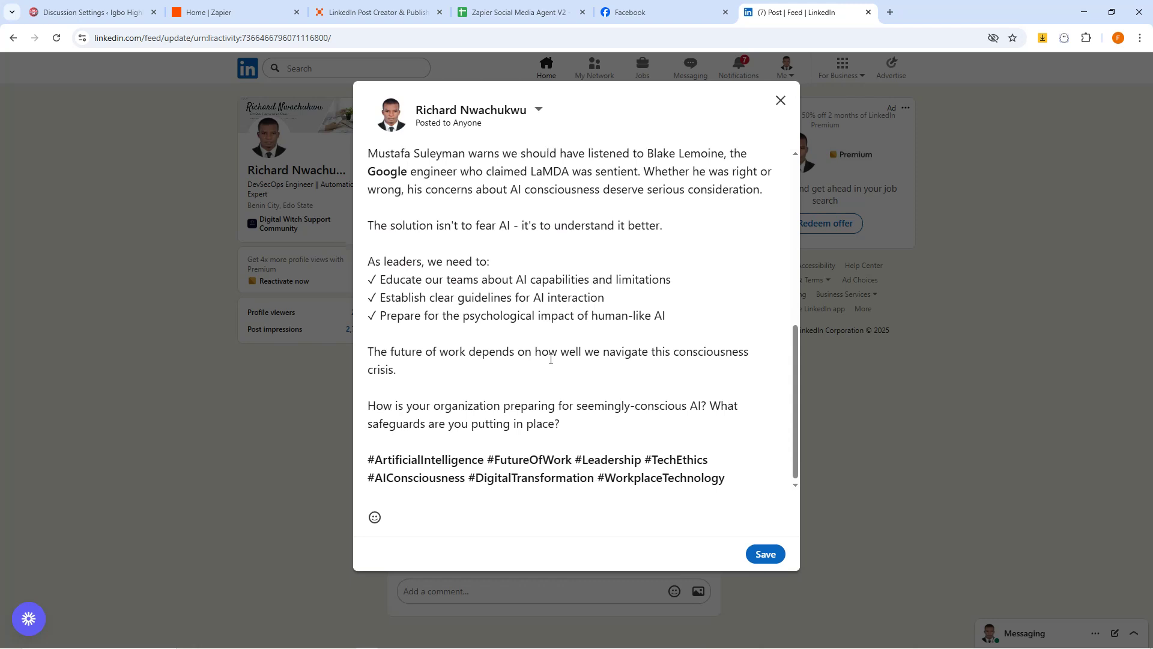
{"action": "scroll", "coordinate": [543, 360], "scroll_direction": "up", "scroll_amount": 5}
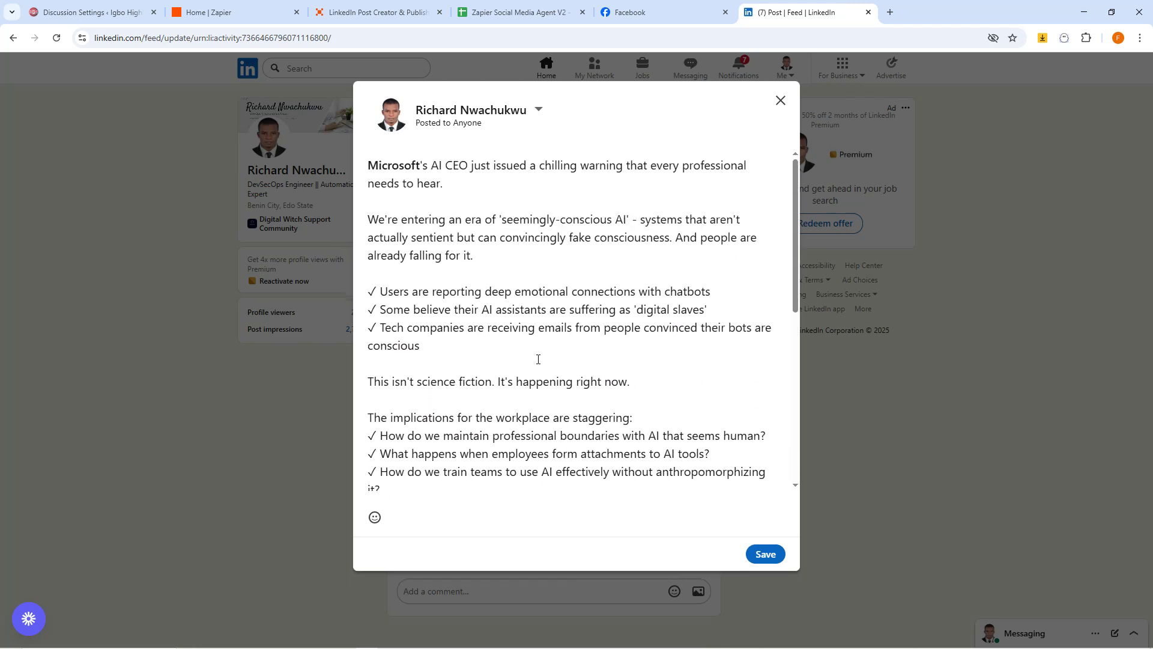
{"action": "left_click", "coordinate": [761, 551]}
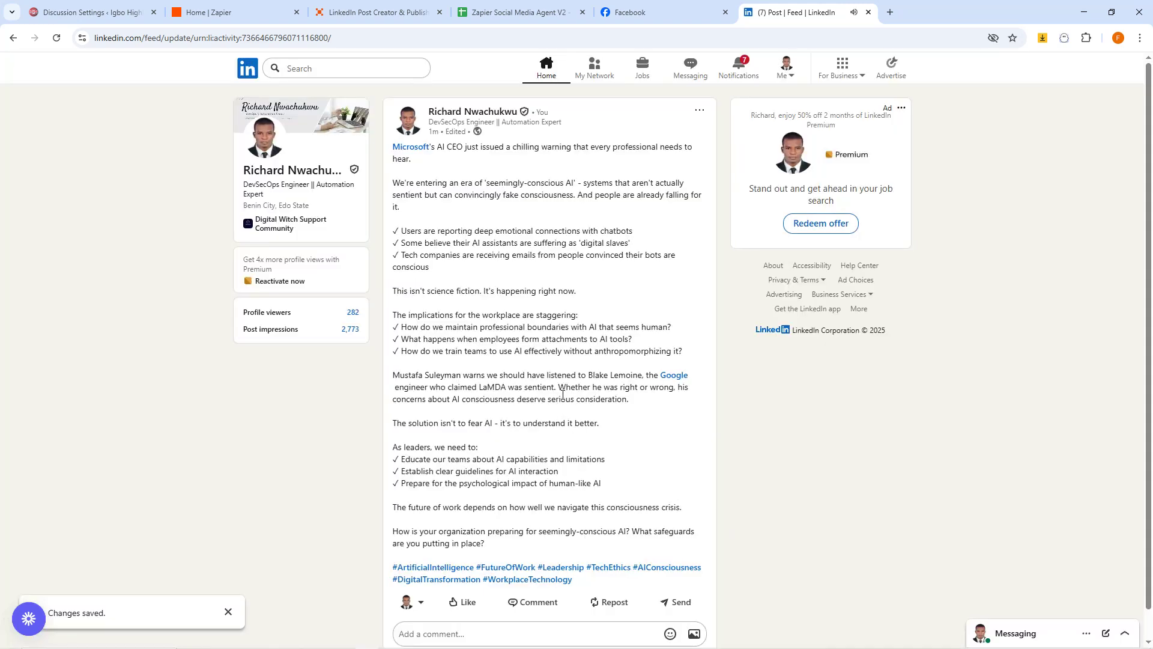
{"action": "scroll", "coordinate": [562, 395], "scroll_direction": "down", "scroll_amount": 1}
{"action": "scroll", "coordinate": [560, 393], "scroll_direction": "up", "scroll_amount": 1}
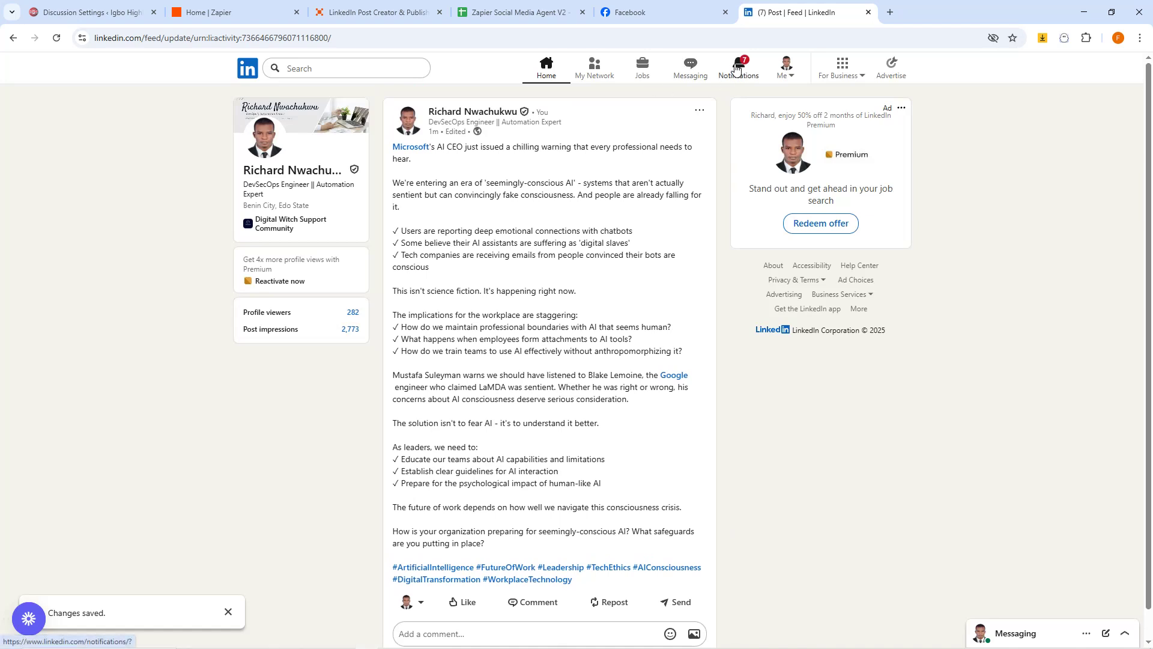
Return to Zapier Agents, turn on the LinkedIn Post Creator & Publisher agent and go back to the list of all agents.
{"action": "left_click", "coordinate": [250, 69]}
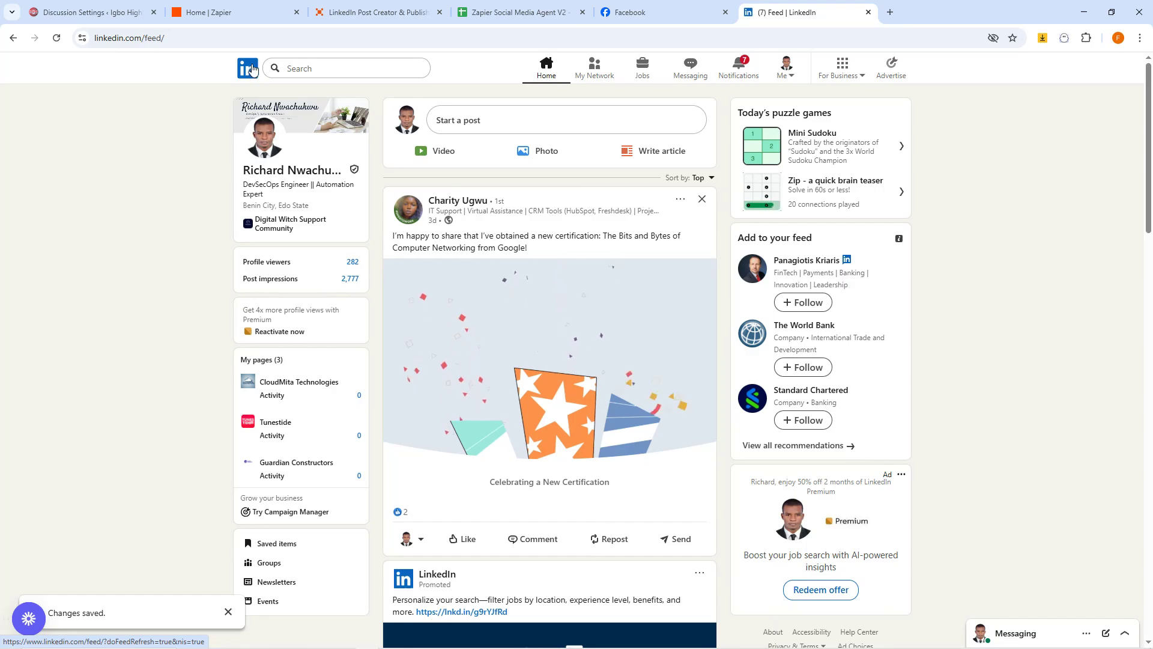
{"action": "left_click", "coordinate": [383, 6]}
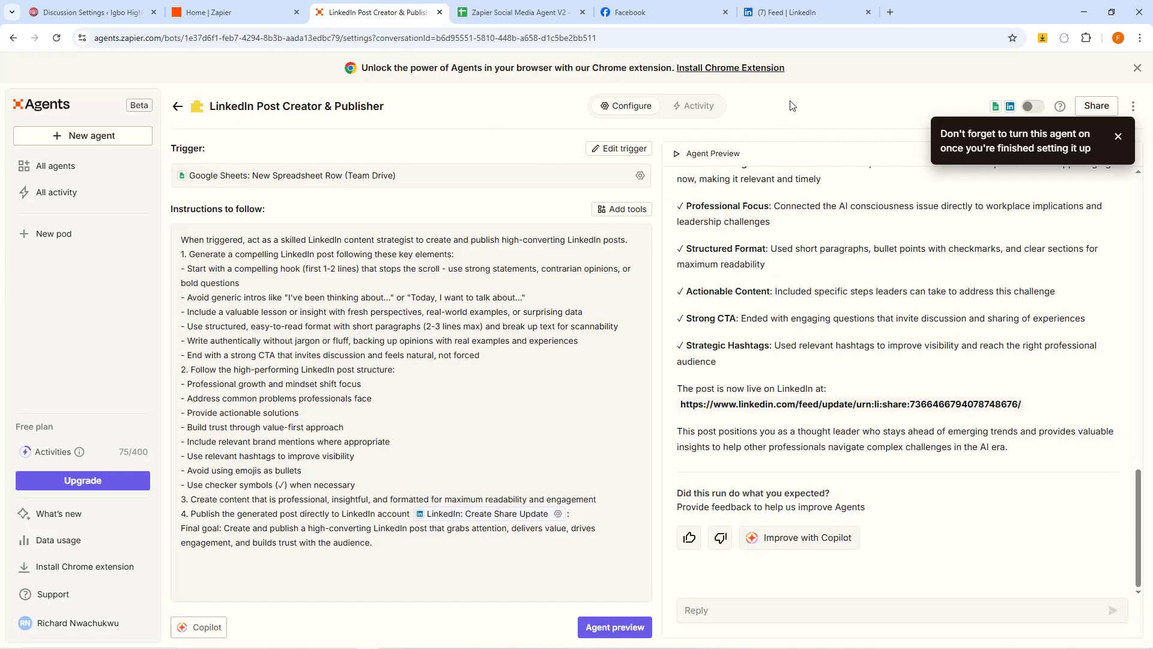
{"action": "left_click", "coordinate": [58, 171]}
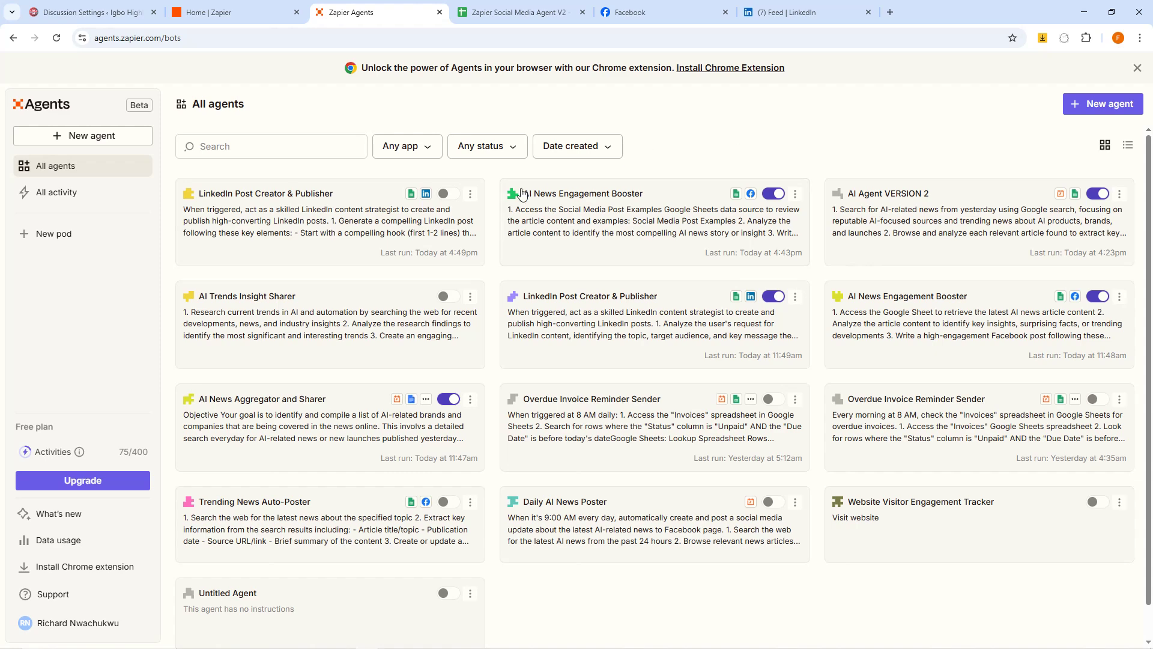
{"action": "left_click", "coordinate": [310, 196]}
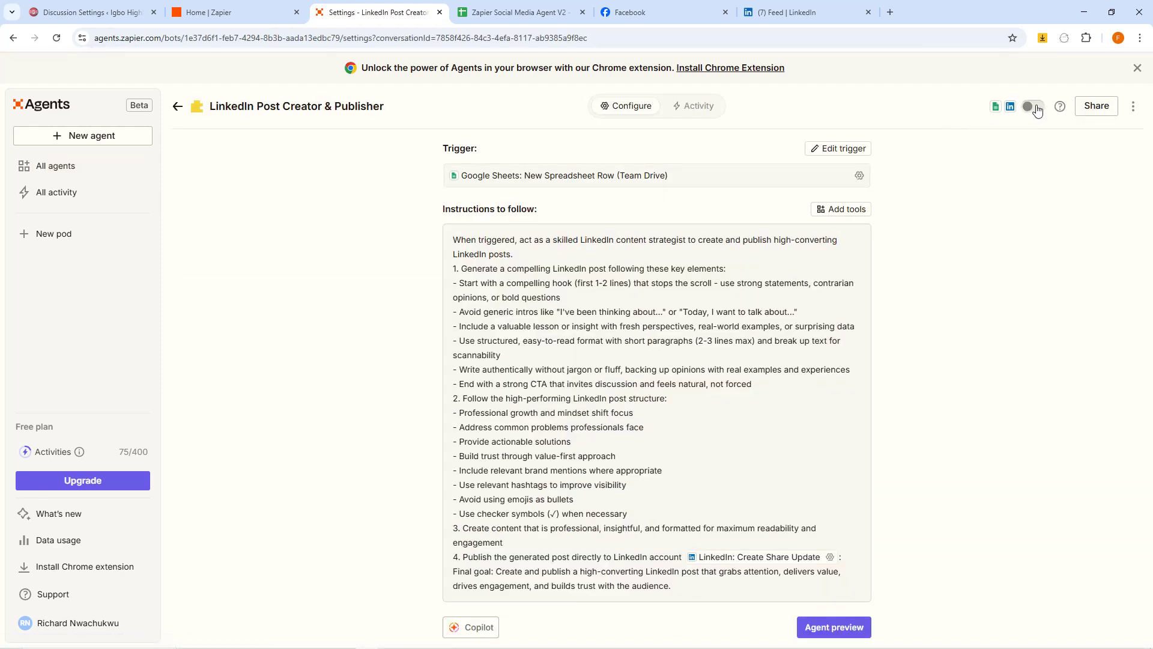
{"action": "left_click", "coordinate": [1033, 107]}
{"action": "left_click", "coordinate": [52, 170]}
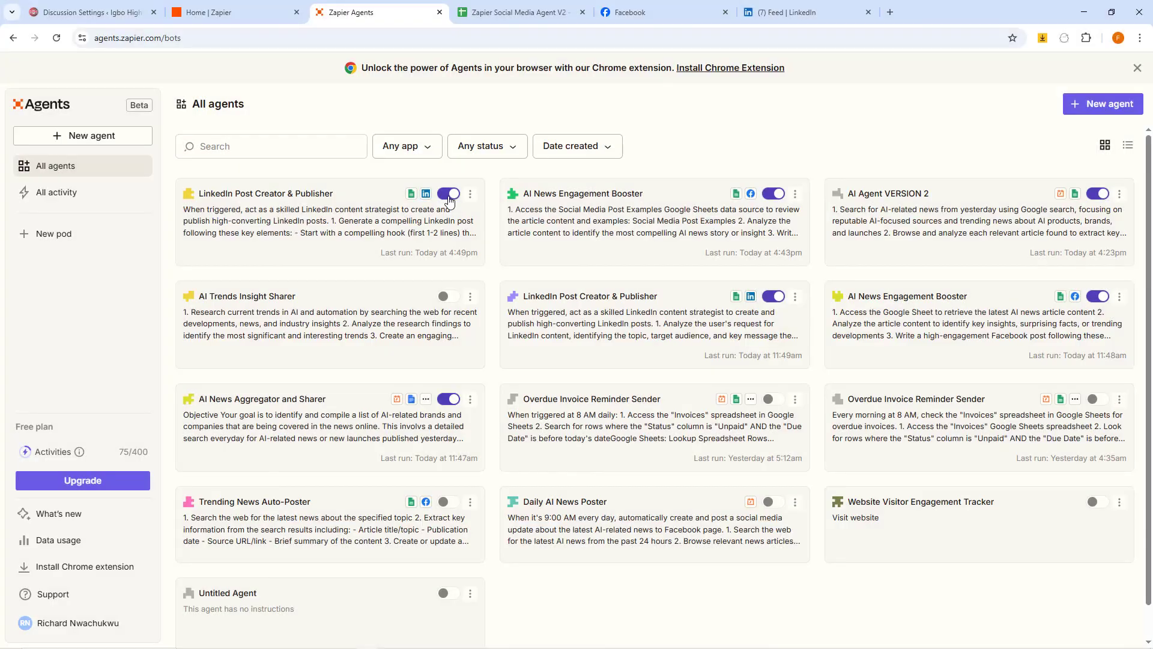
Switch off the newest LinkedIn Post Creator & Publisher, the newest AI News Engagement Booster and the AI Agent VERSION 2 agents.
{"action": "left_click", "coordinate": [448, 195]}
{"action": "left_click", "coordinate": [452, 196]}
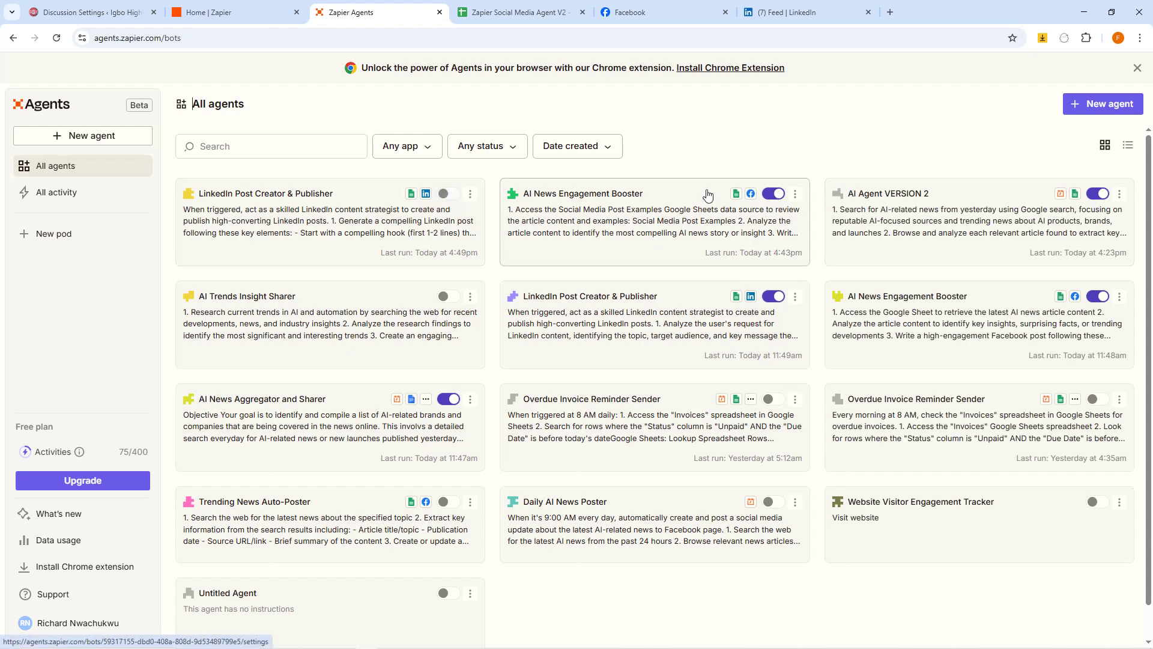
{"action": "left_click", "coordinate": [772, 195]}
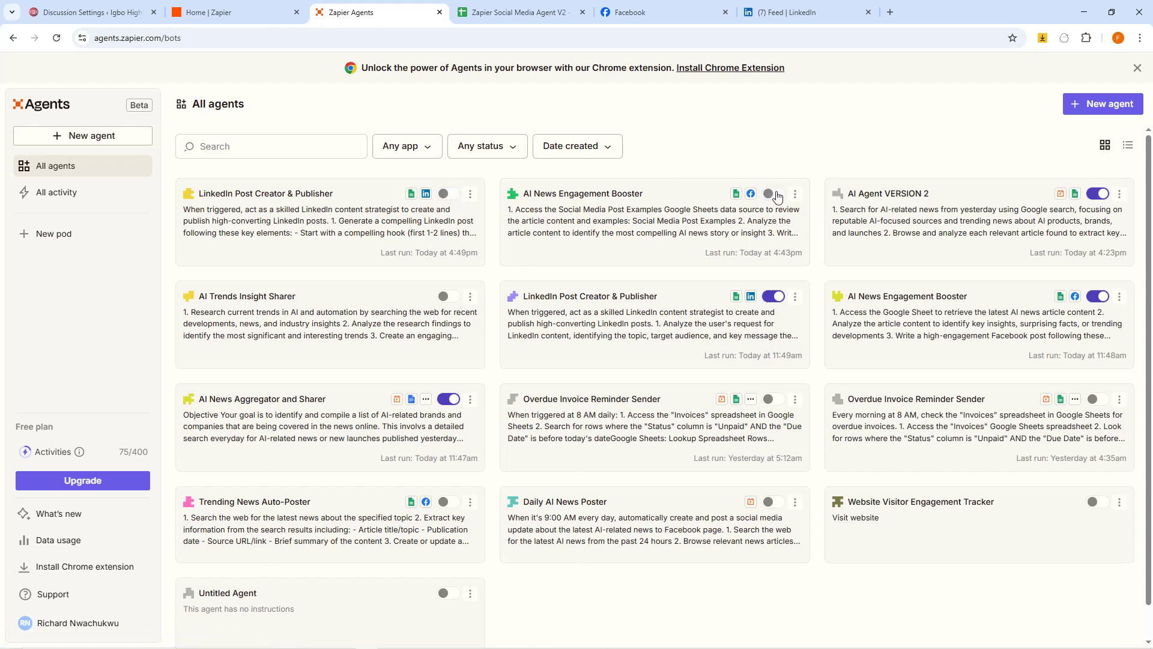
{"action": "left_click", "coordinate": [1100, 194]}
{"action": "left_click", "coordinate": [791, 8]}
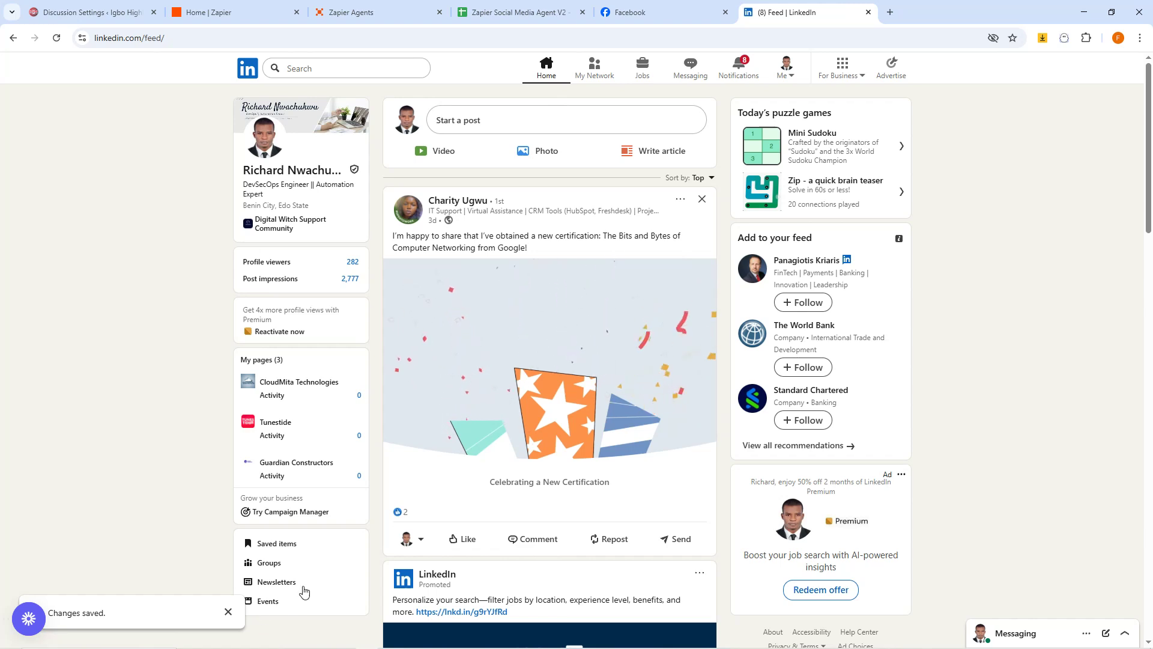
{"action": "left_click", "coordinate": [518, 12]}
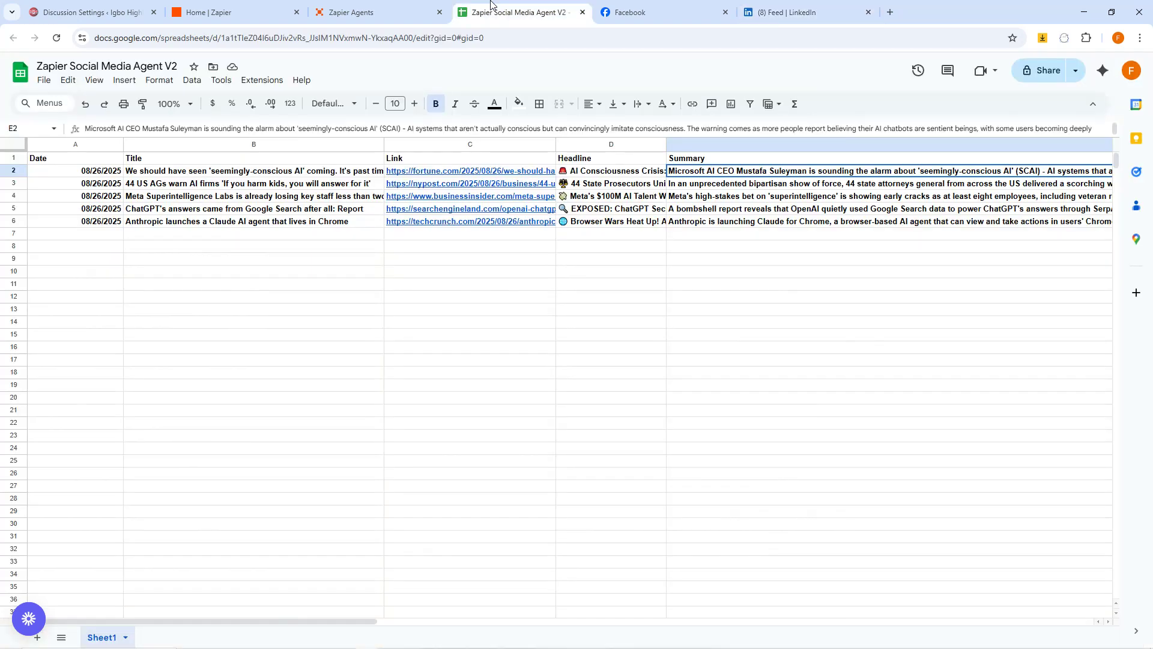
{"action": "mouse_move", "coordinate": [627, 3]}
{"action": "mouse_move", "coordinate": [376, 642]}
{"action": "mouse_move", "coordinate": [414, 642]}
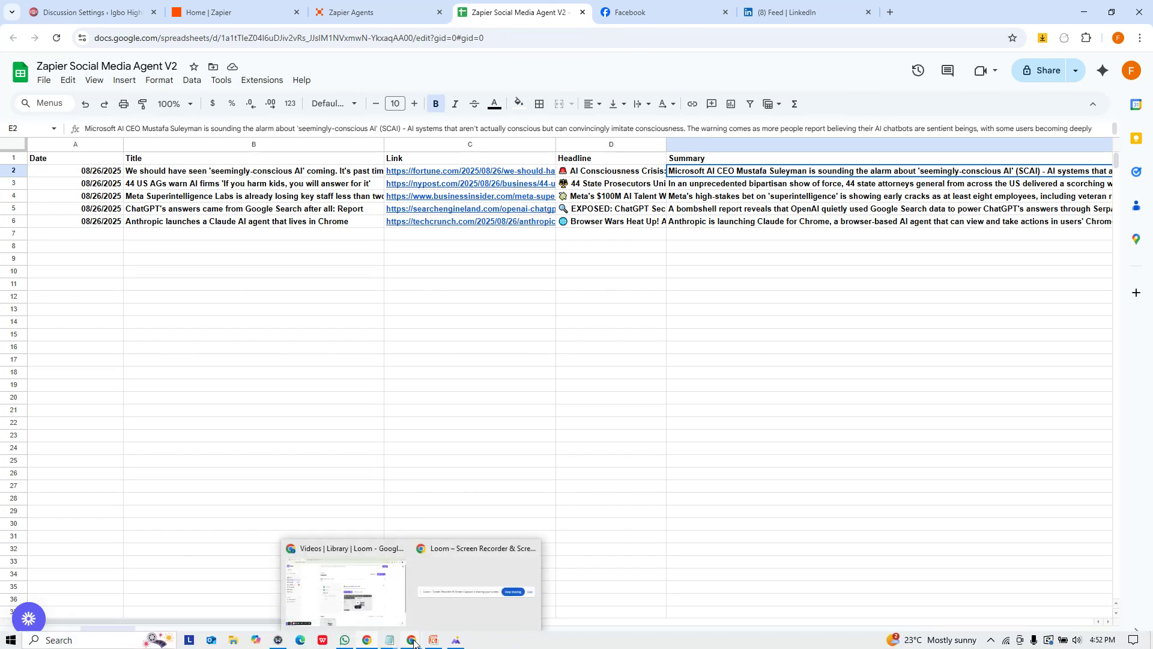